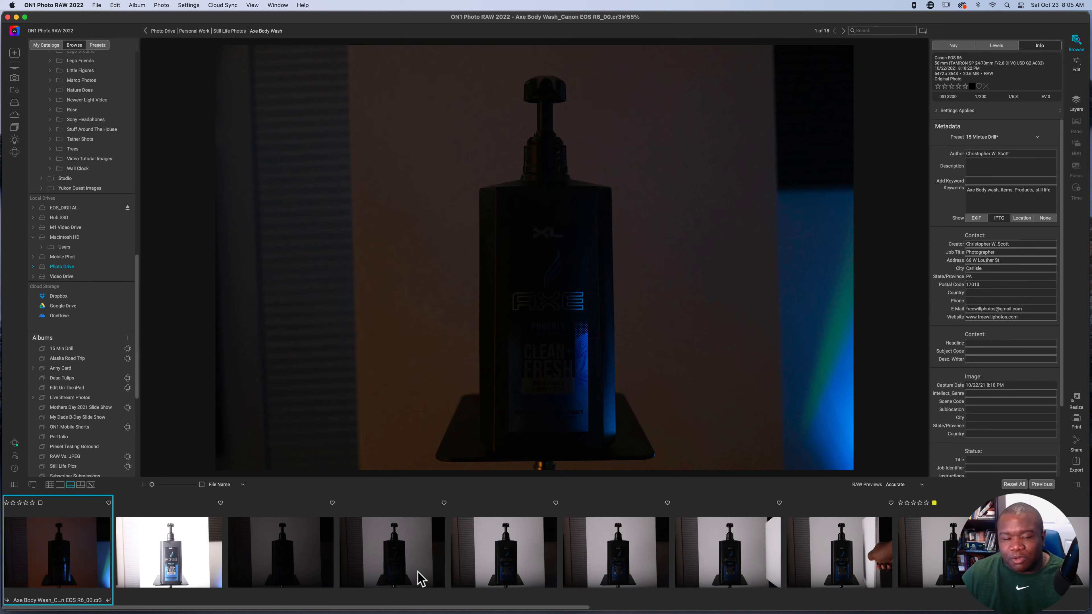
Step: Review the Axe Body Wash shots one after another, comparing how the light falls on the bottle's edges, shape and label
click(399, 564)
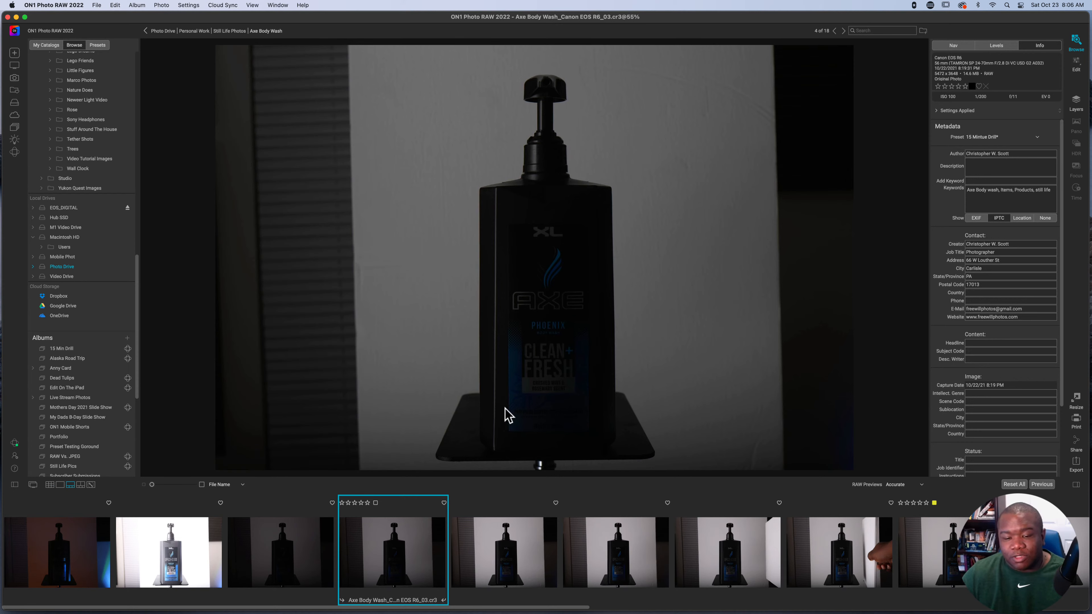
click(612, 555)
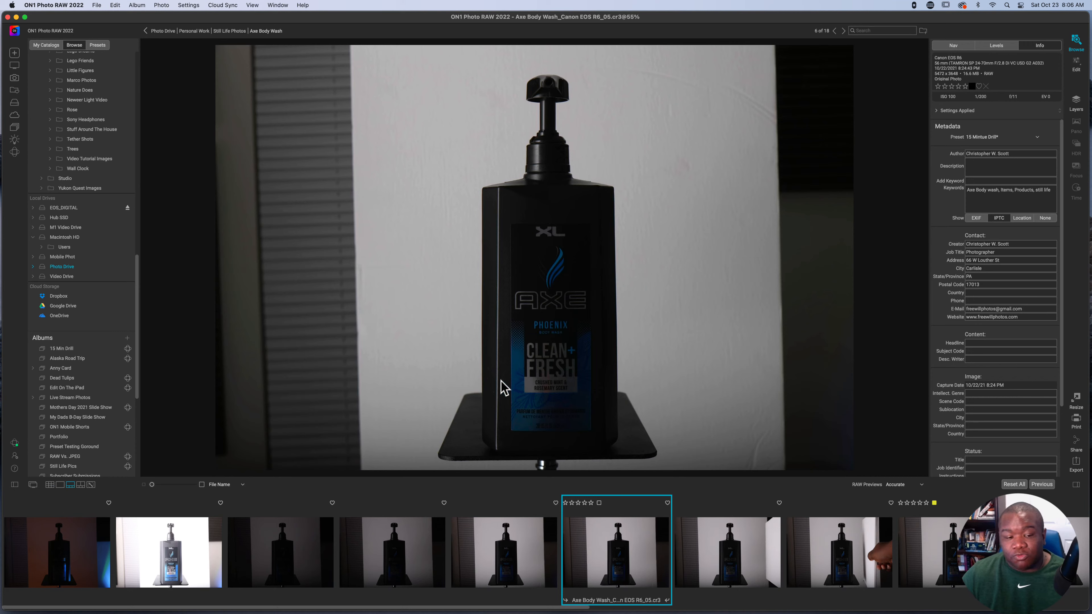
click(740, 576)
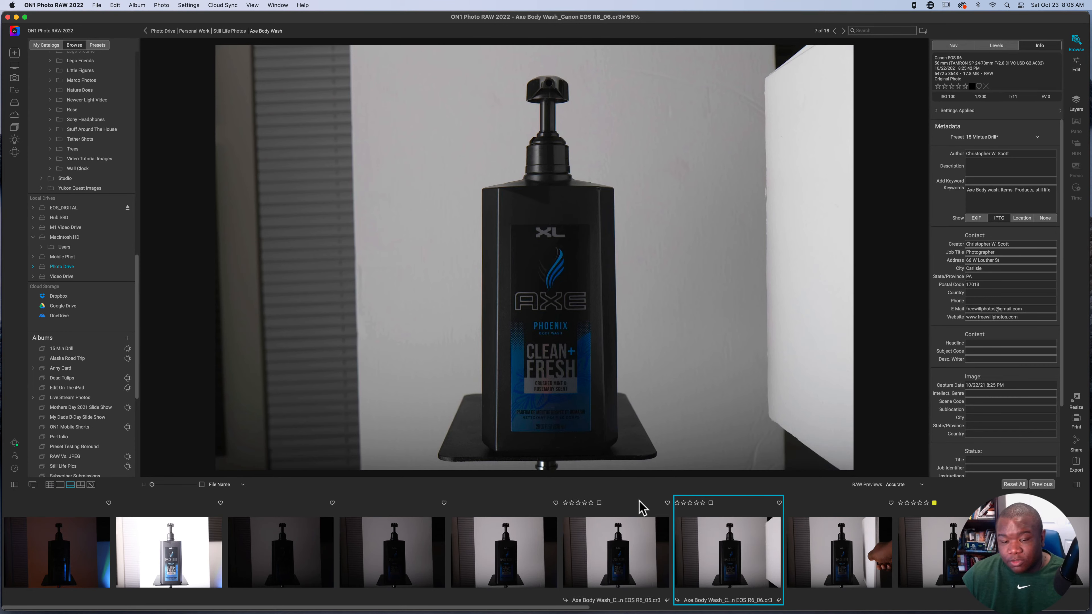
scroll(670, 557, down, 5)
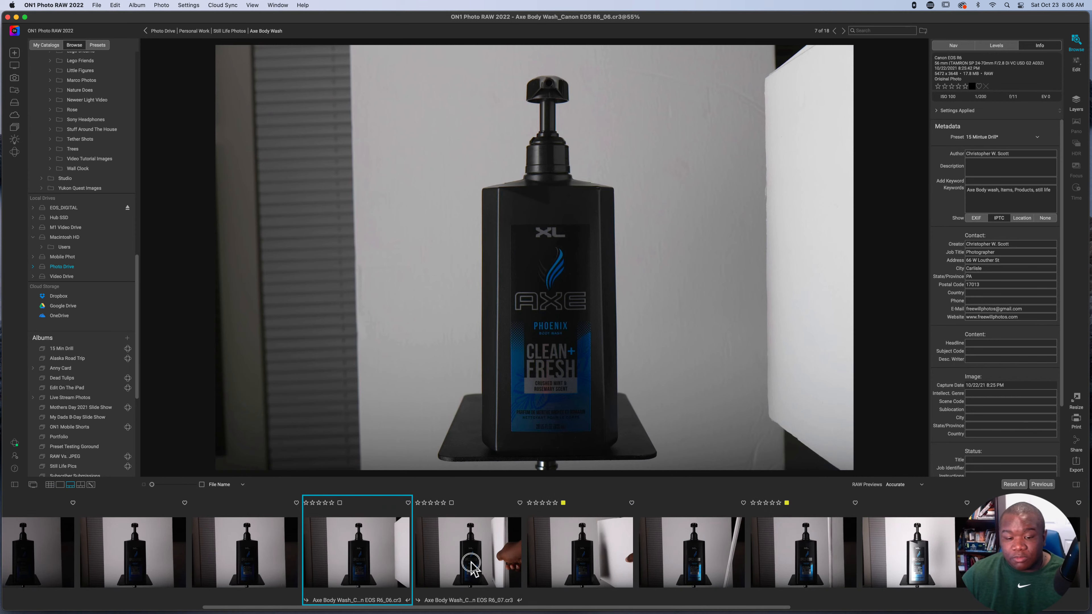
click(471, 576)
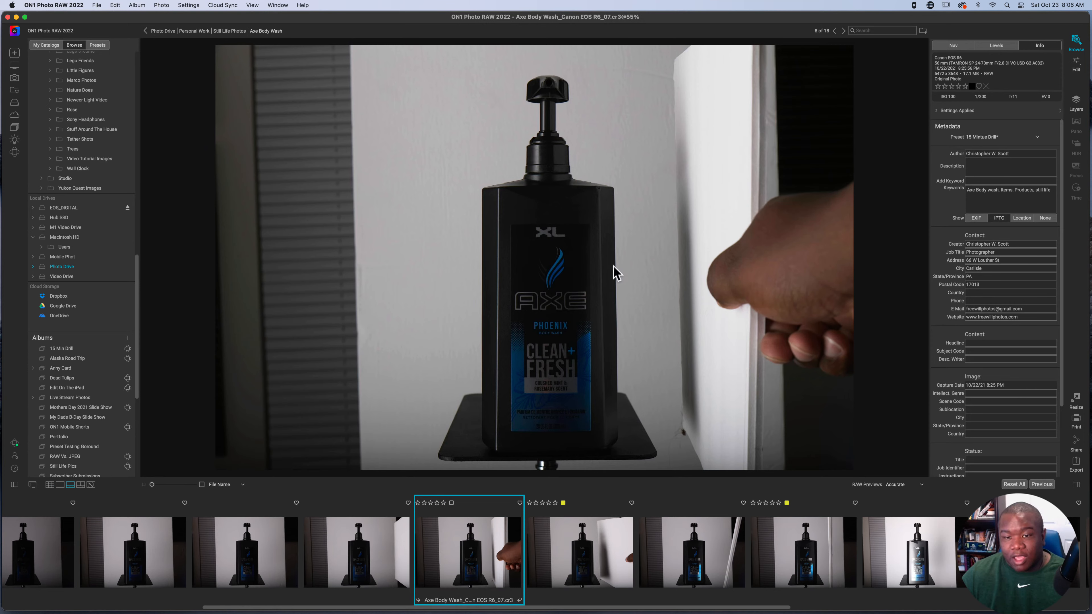
click(602, 572)
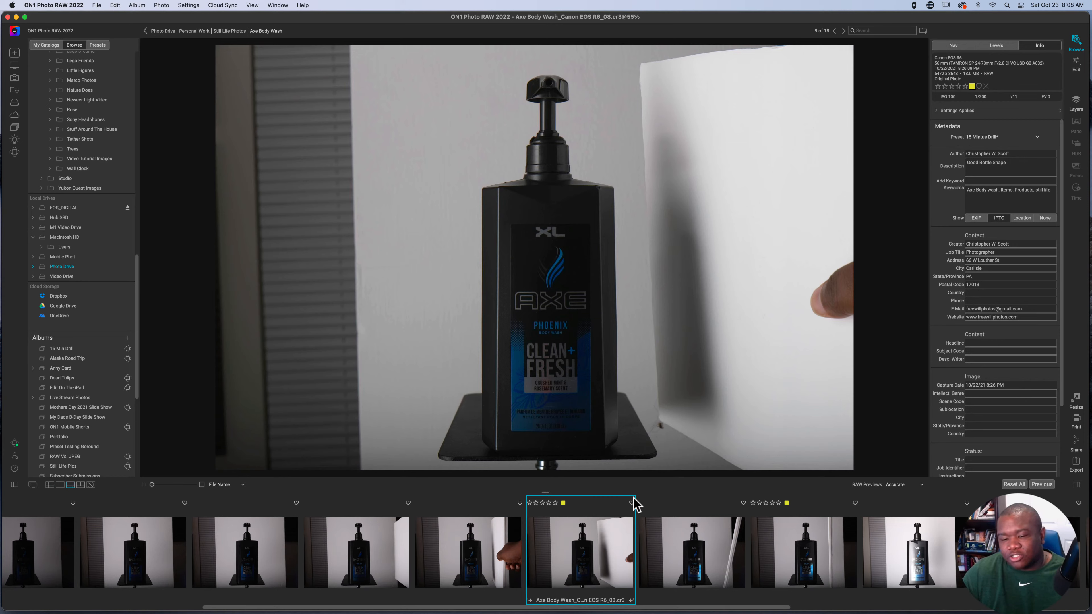
click(691, 547)
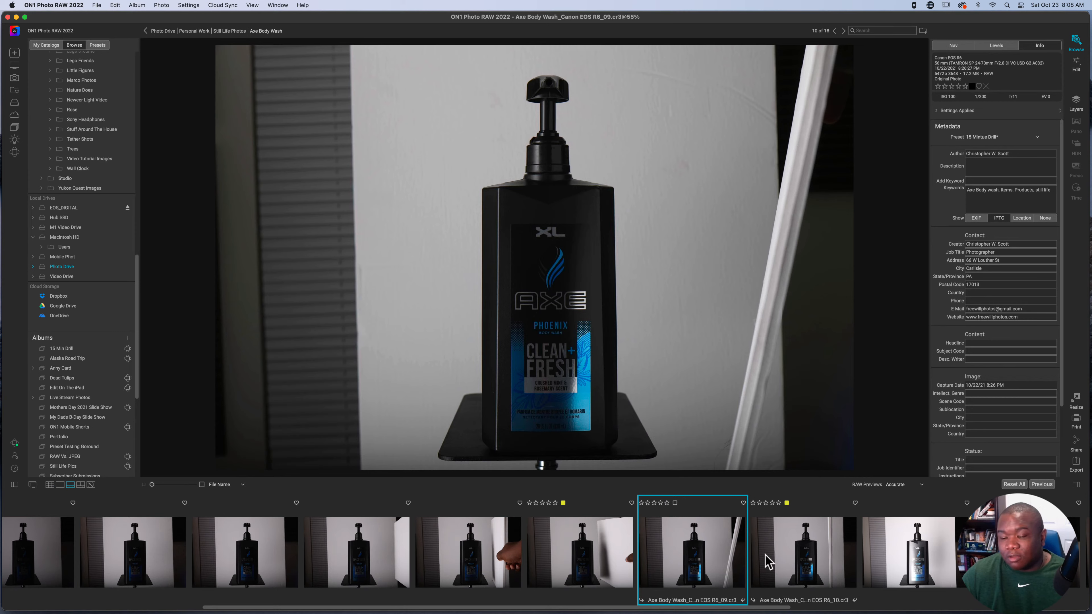
click(804, 556)
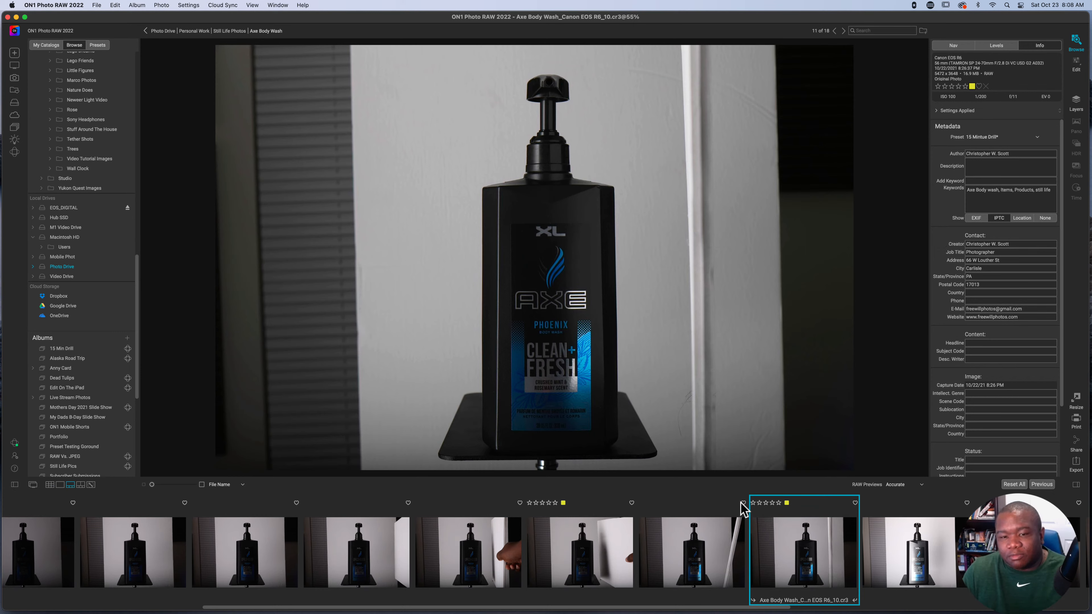
scroll(846, 557, right, 10)
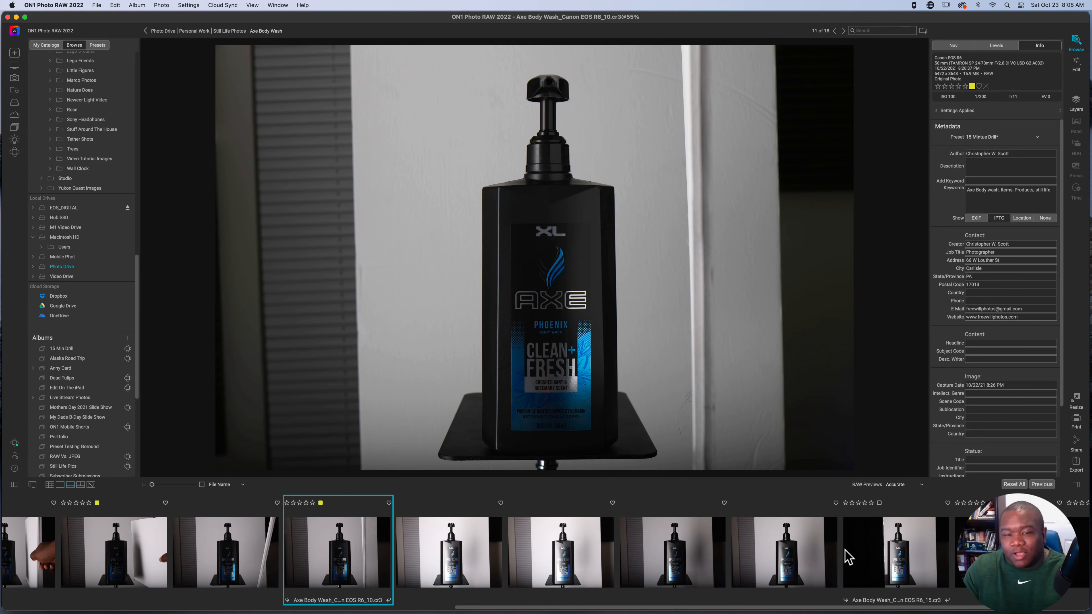
click(455, 559)
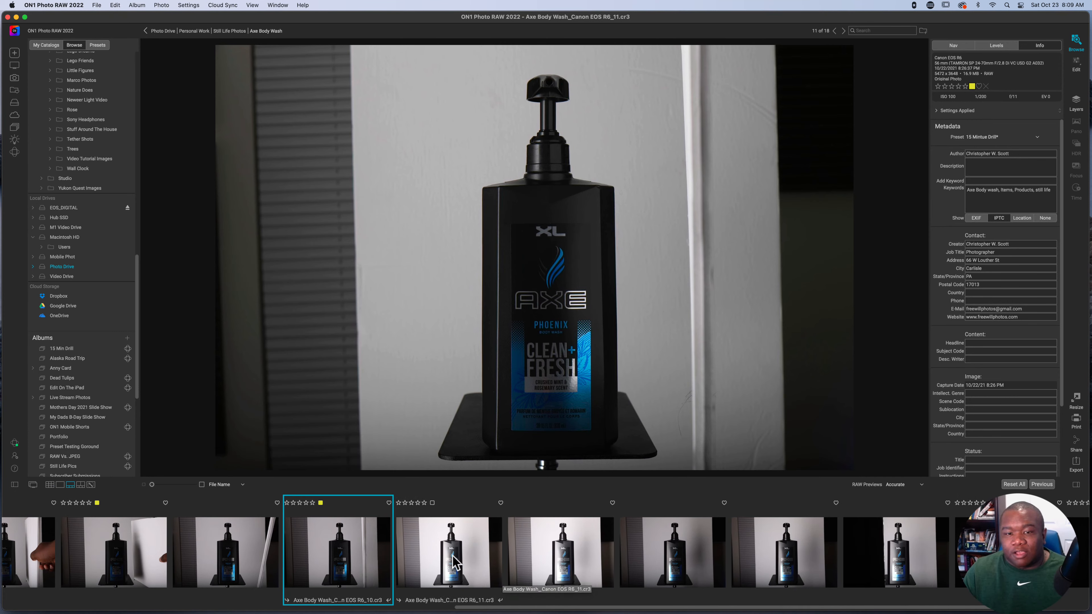
key(Right)
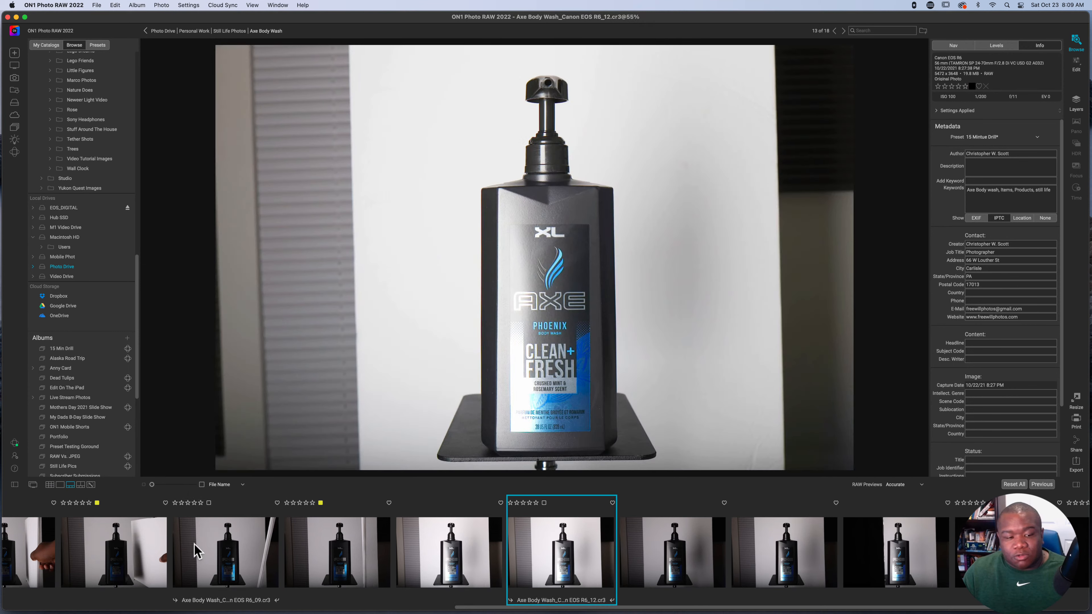
Step: Filter the folder to the yellow-labelled photos and combine all four as a layer stack in a new photo
scroll(80, 378, down, 5)
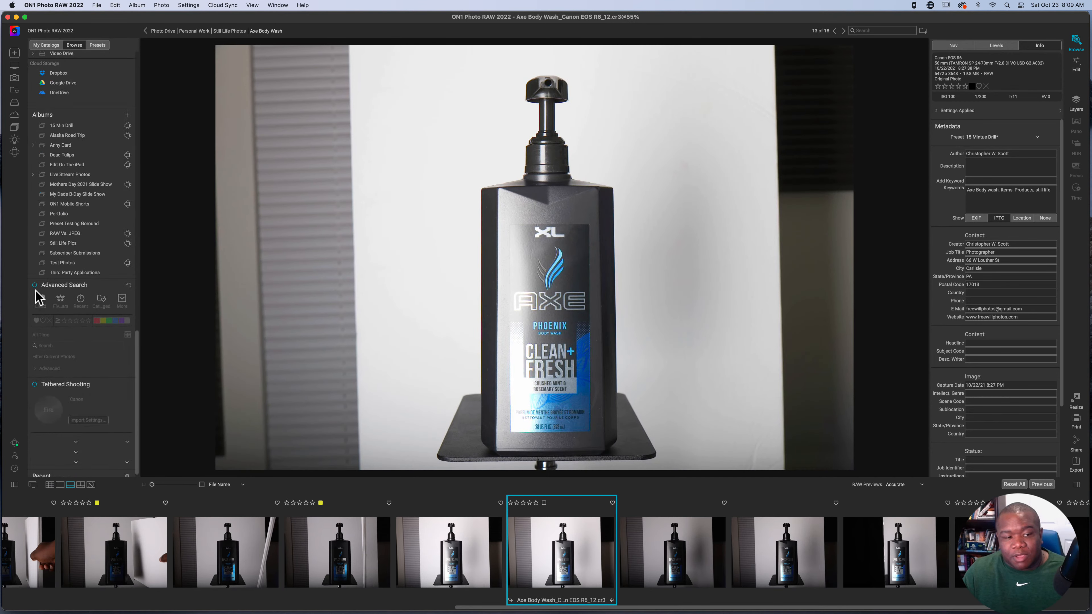
click(35, 285)
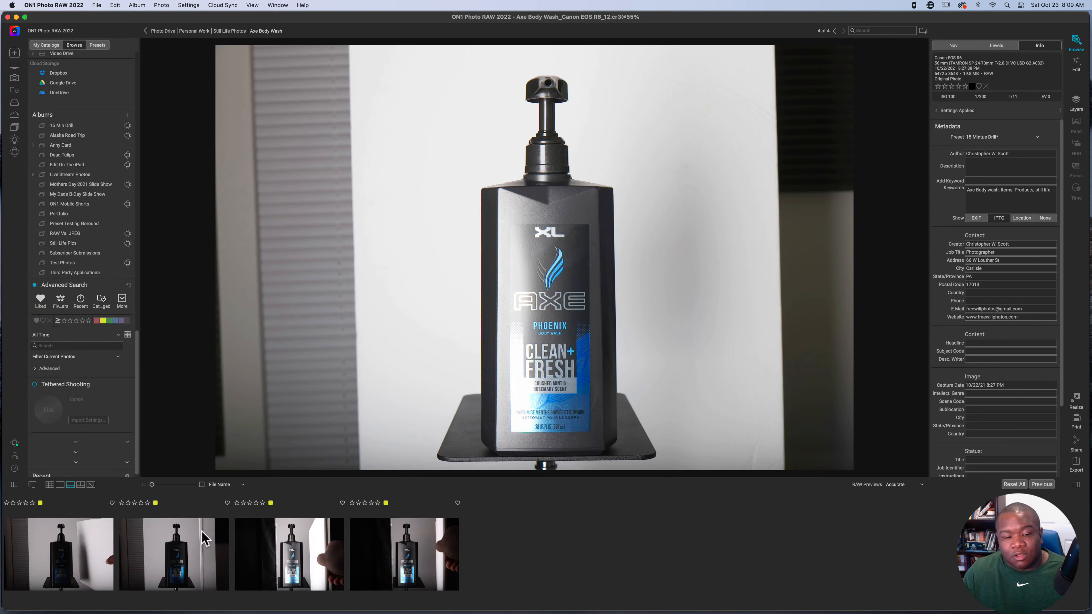
click(410, 567)
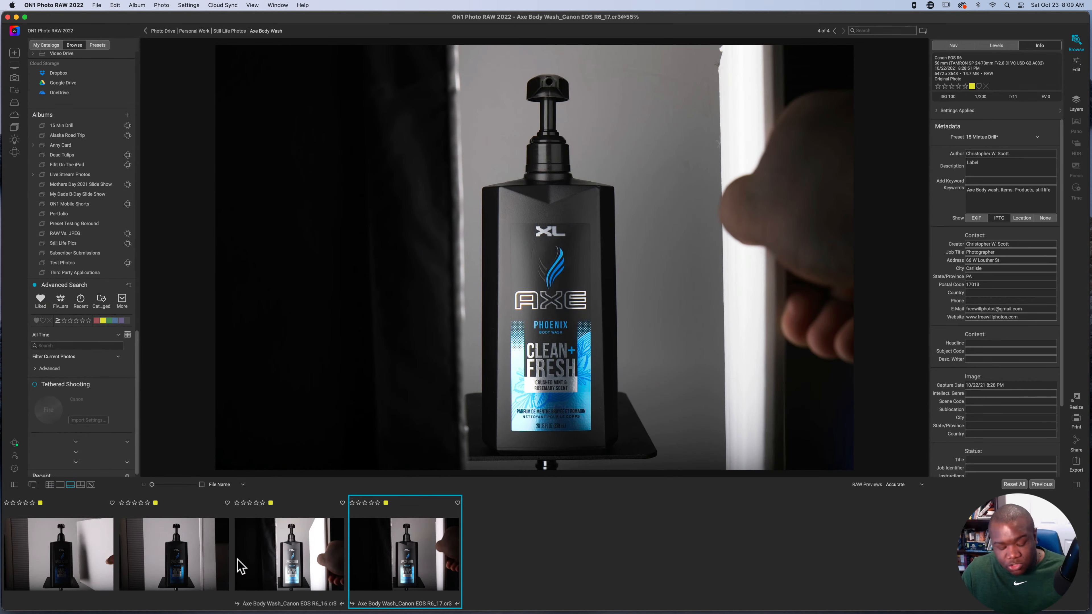
shift+click(77, 557)
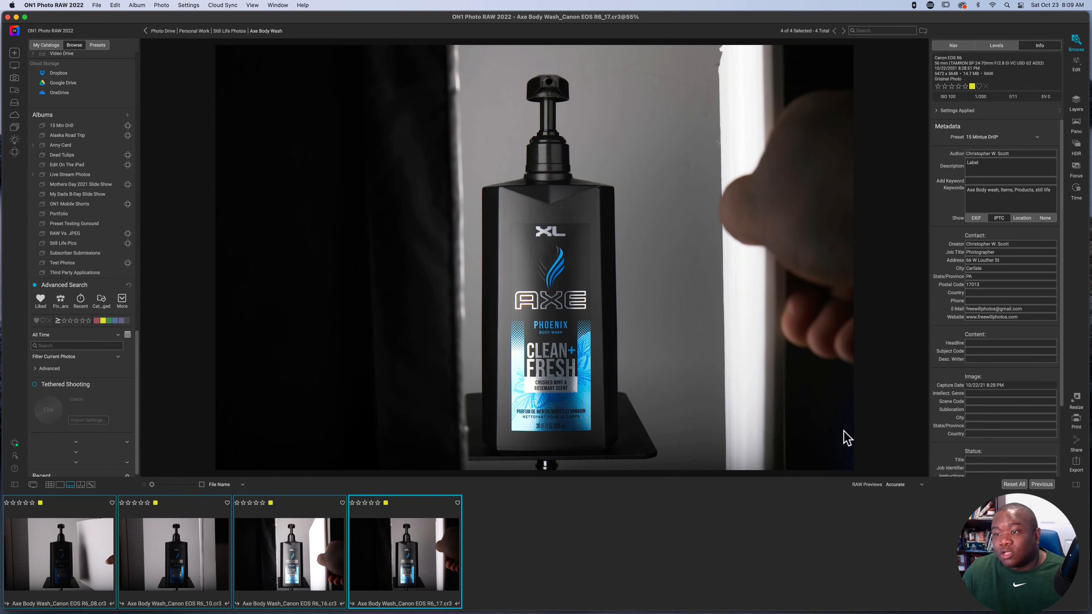
click(1076, 103)
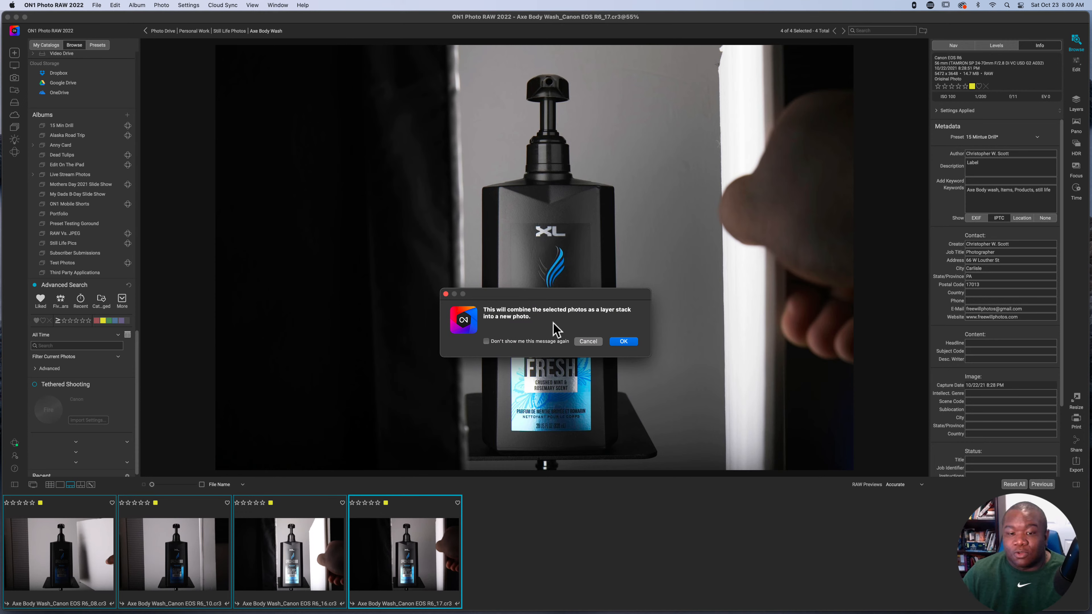
click(624, 343)
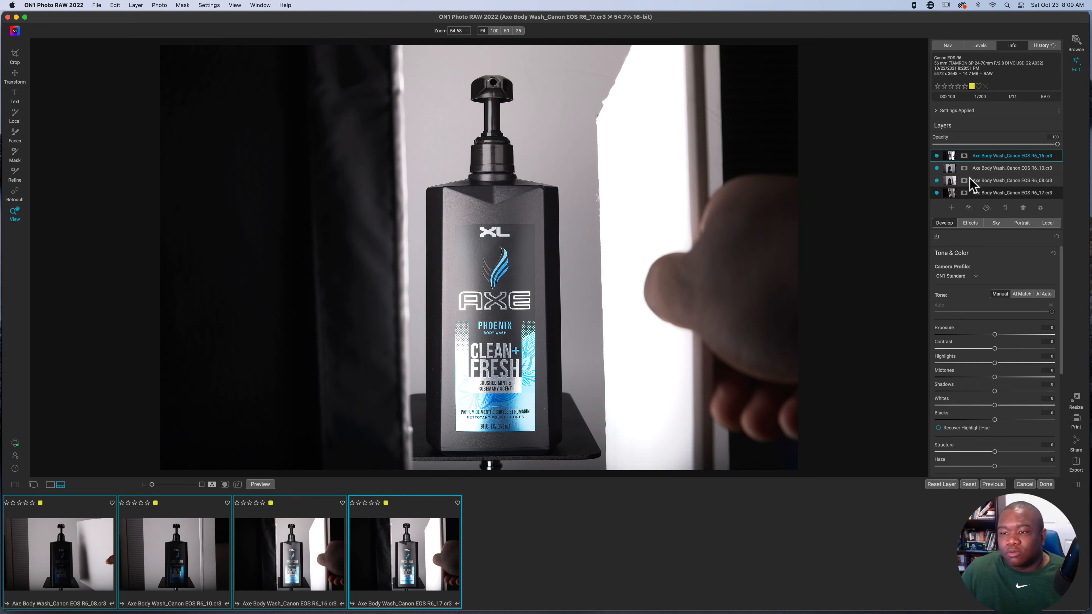
Step: Hide the R6_16, R6_10 and R6_08 layers, leaving only the R6_17 layer visible
click(937, 156)
click(936, 168)
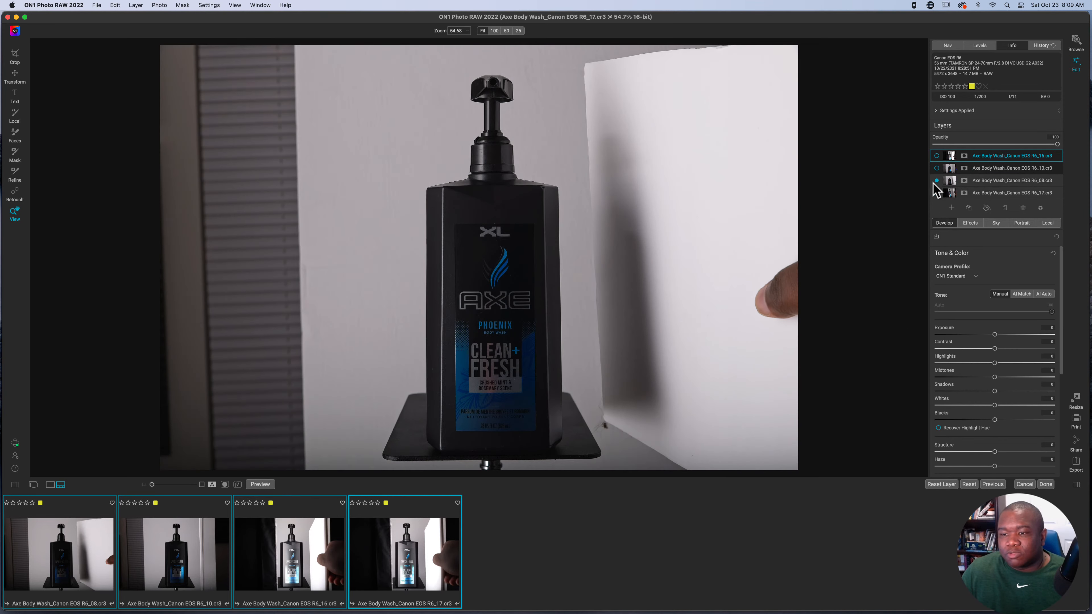
click(936, 181)
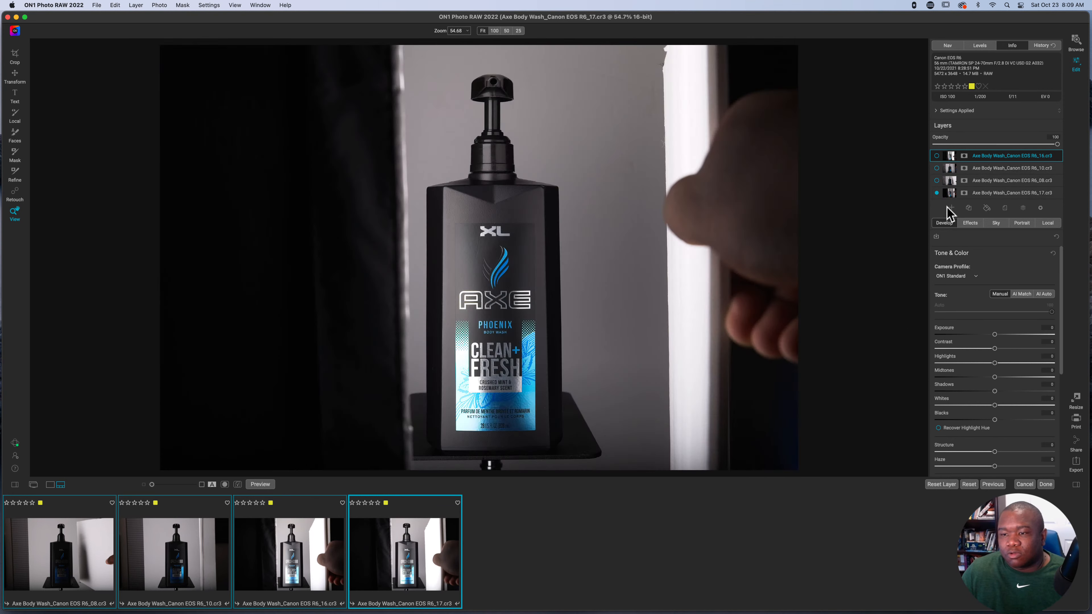
Step: Rename the Axe Body Wash_Canon EOS R6_17.cr3 layer as "Top Bezzel and Label"
click(980, 195)
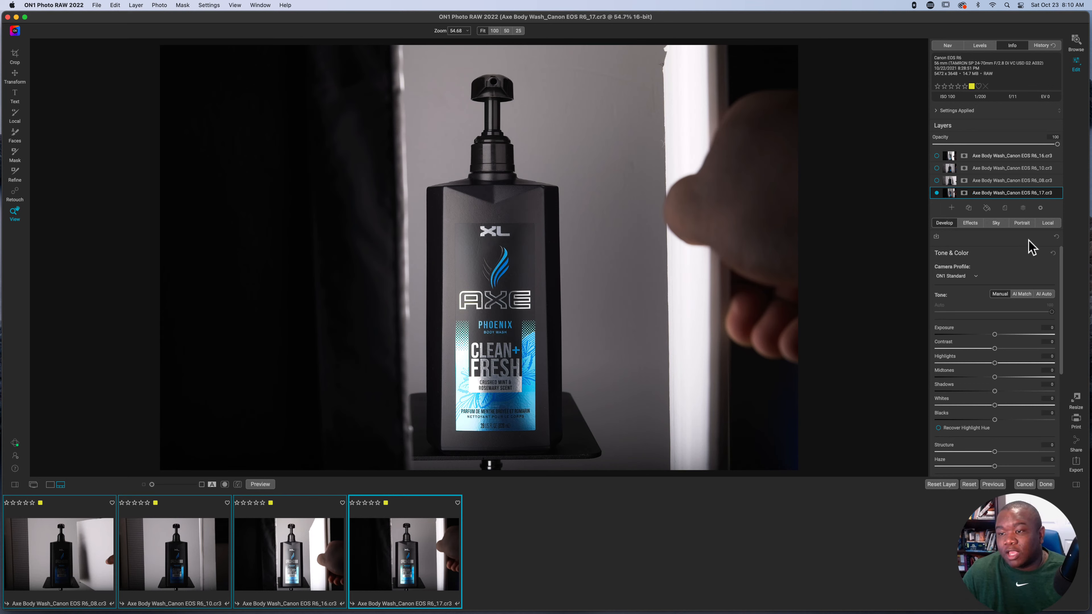
double_click(996, 194)
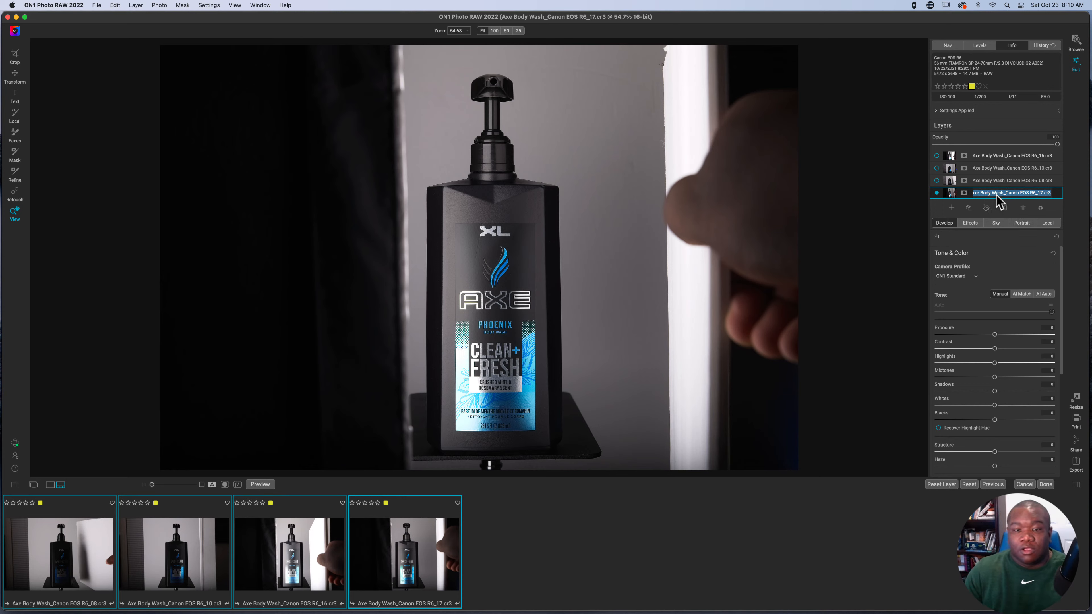
text(Top Bezzel and Label)
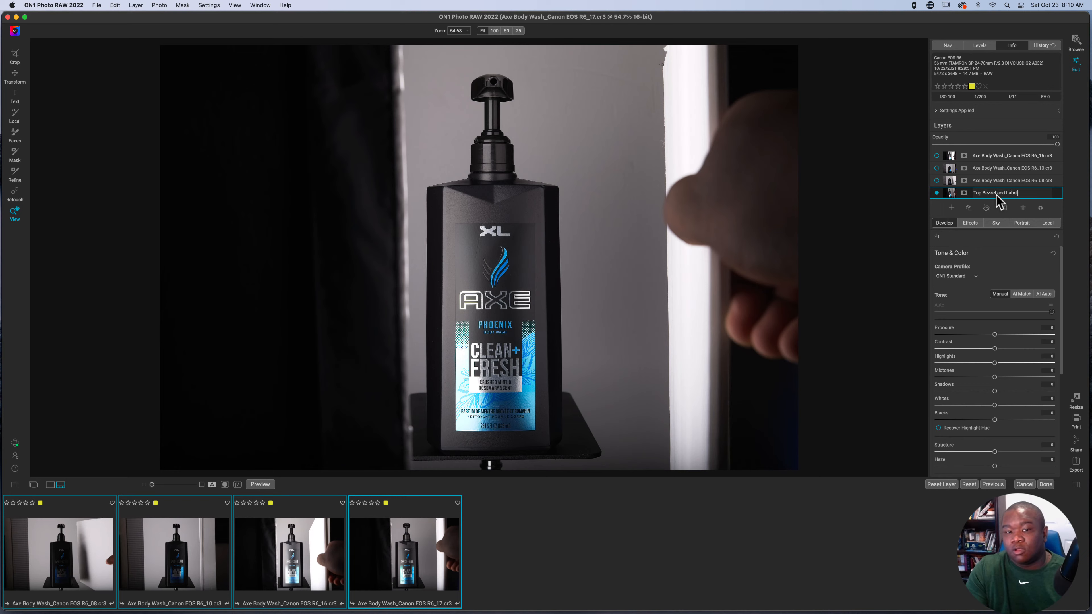
key(Return)
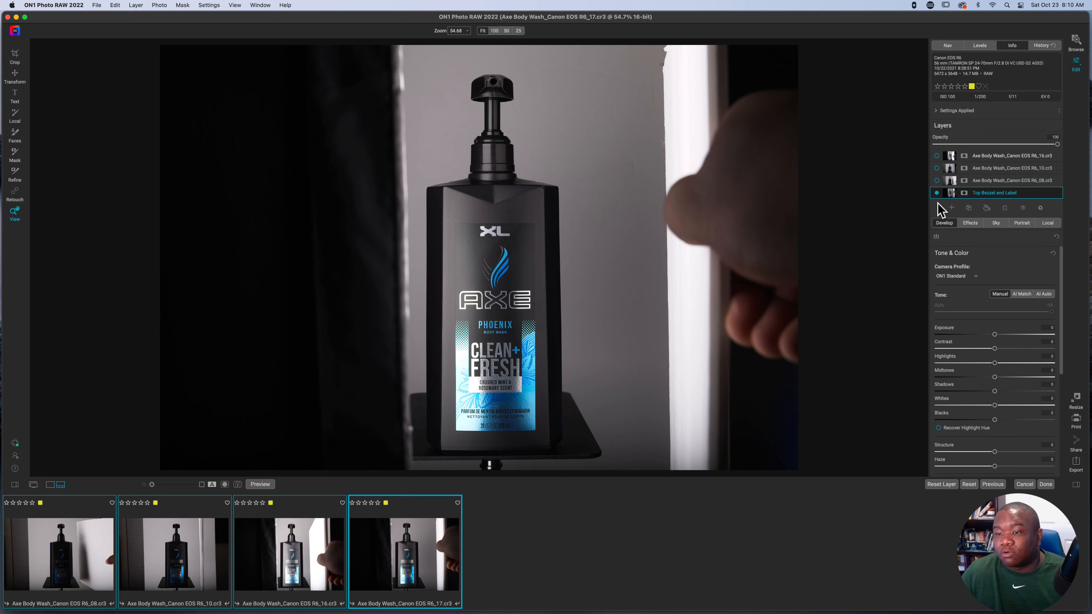
Step: Show the Axe Body Wash_Canon EOS R6_08.cr3 layer and rename it "Bottle Shape"
click(936, 180)
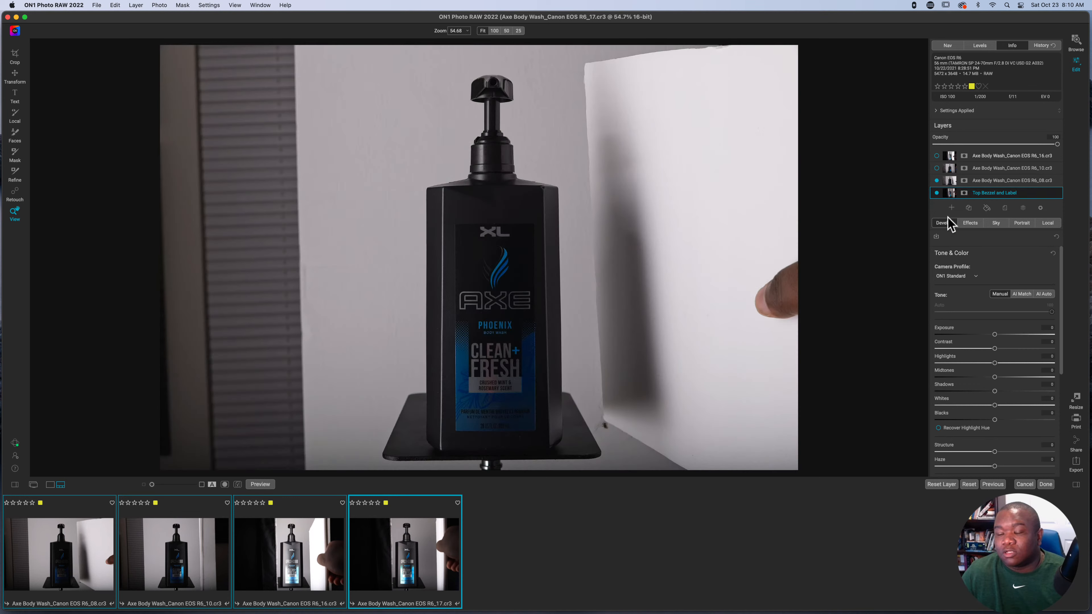
click(1002, 181)
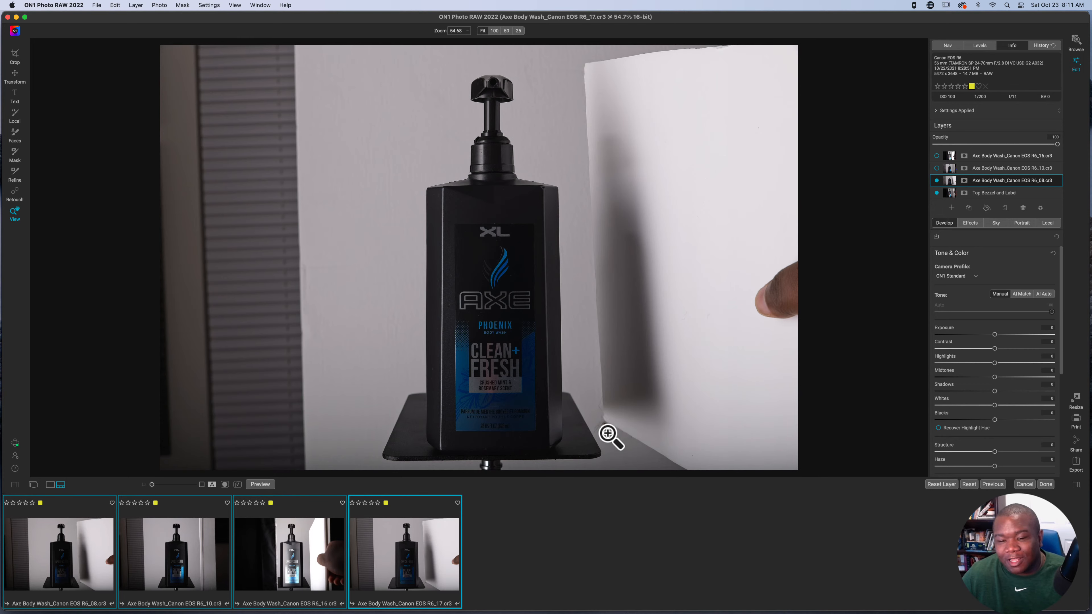
click(598, 428)
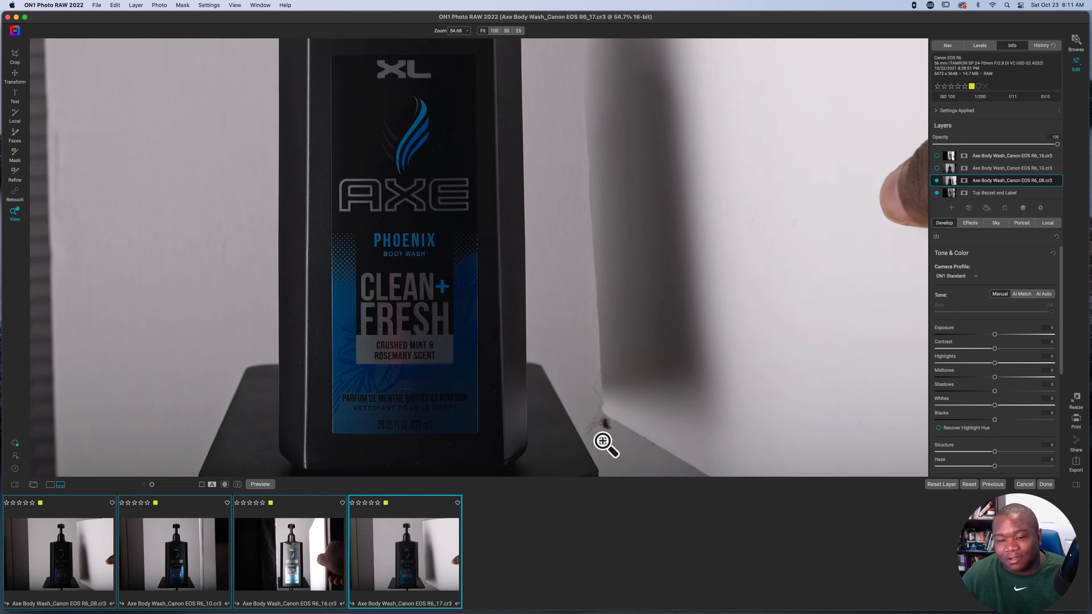
click(731, 458)
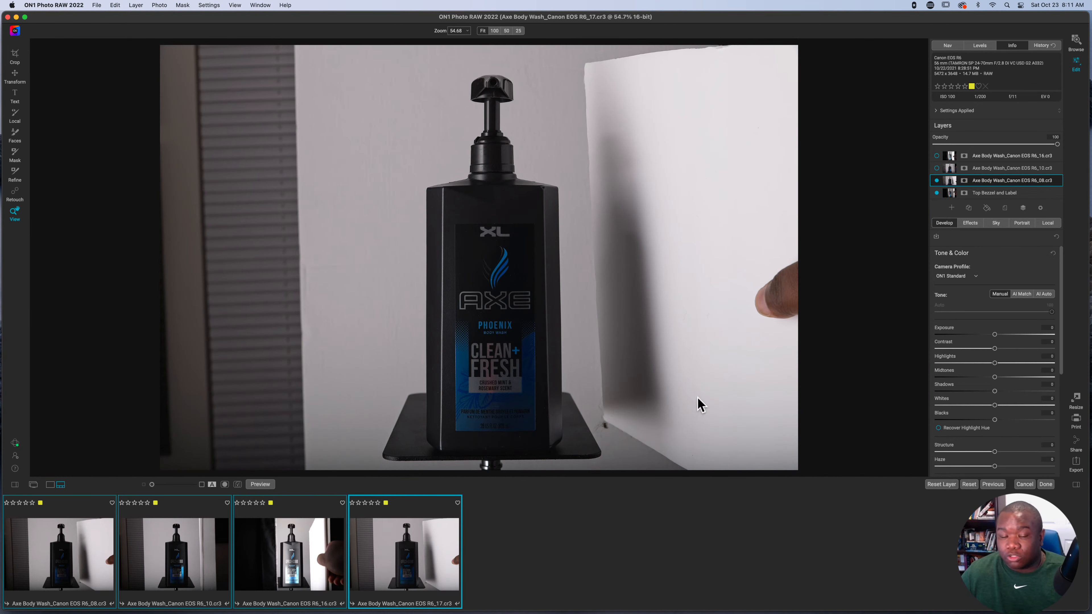
double_click(1030, 180)
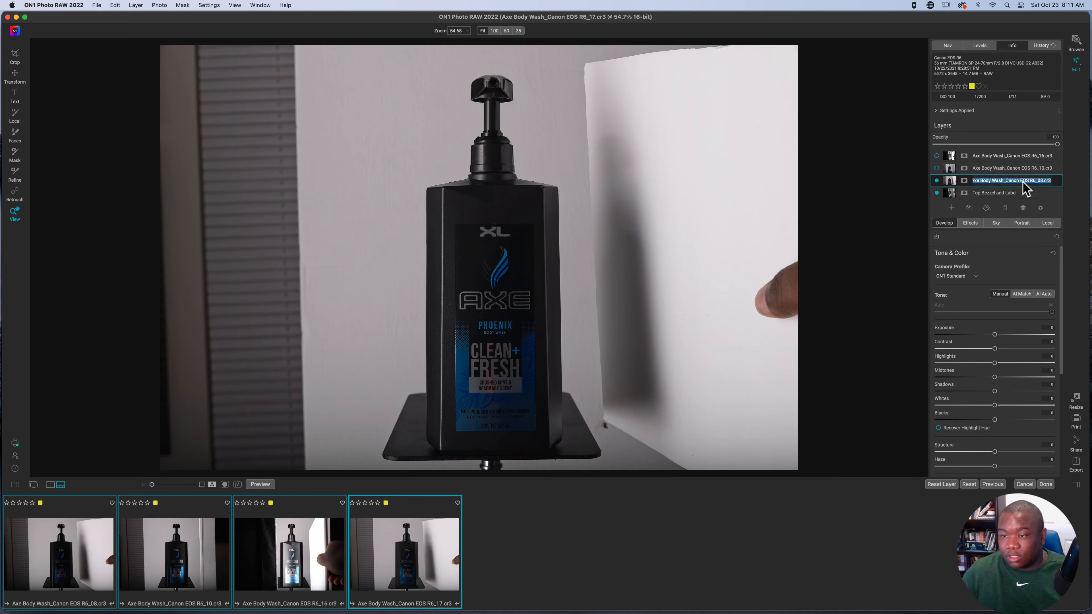
text(Bott)
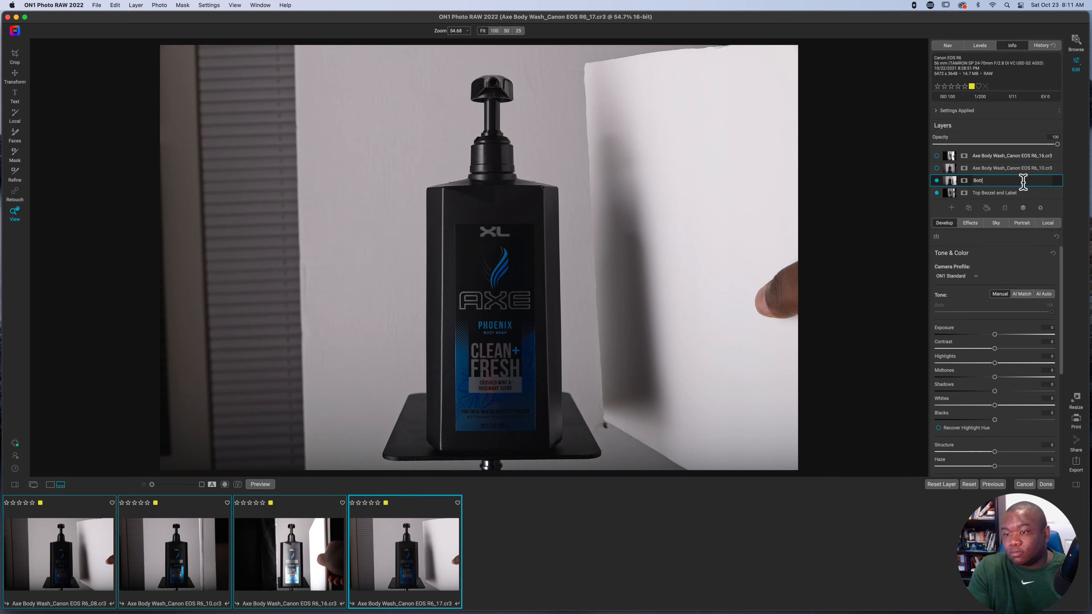
text(le Sha)
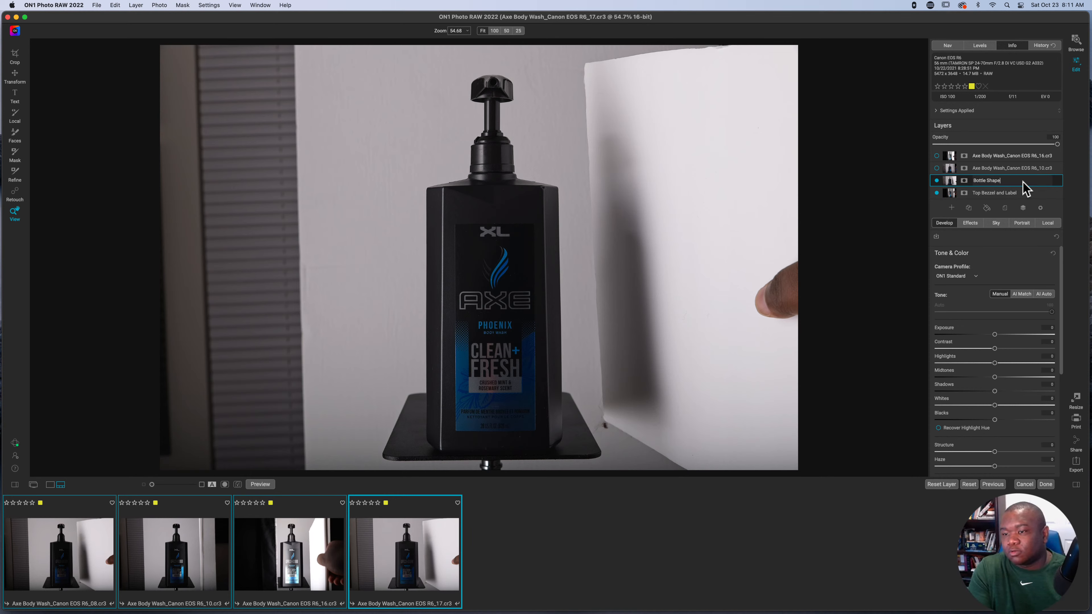
text(pe)
key(Return)
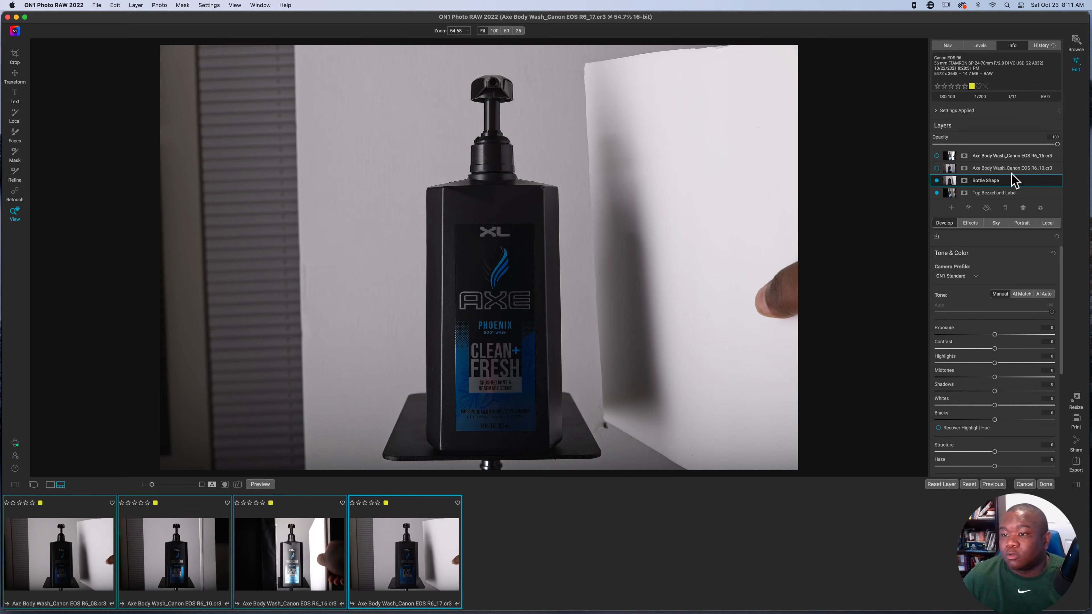
Step: Show the Axe Body Wash_Canon EOS R6_10.cr3 layer and rename it "Right Side Gradient"
click(936, 167)
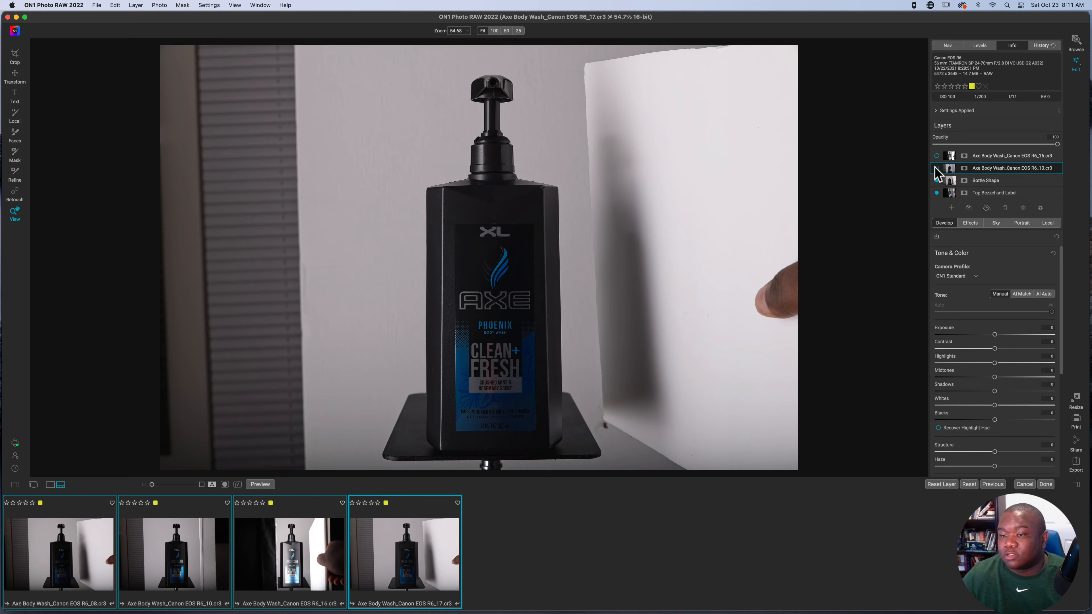
click(936, 168)
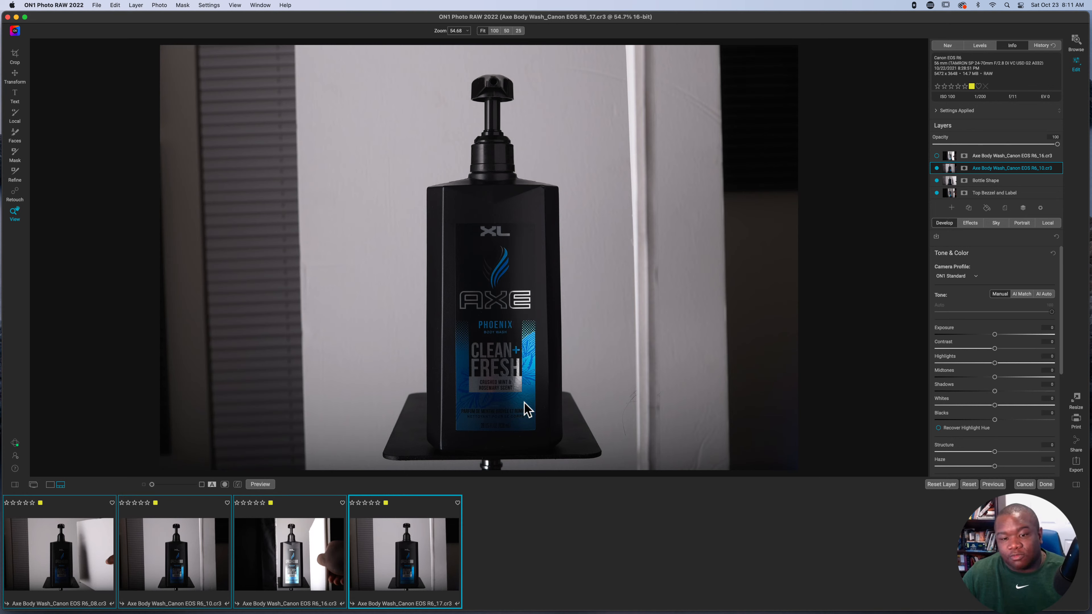
double_click(1000, 169)
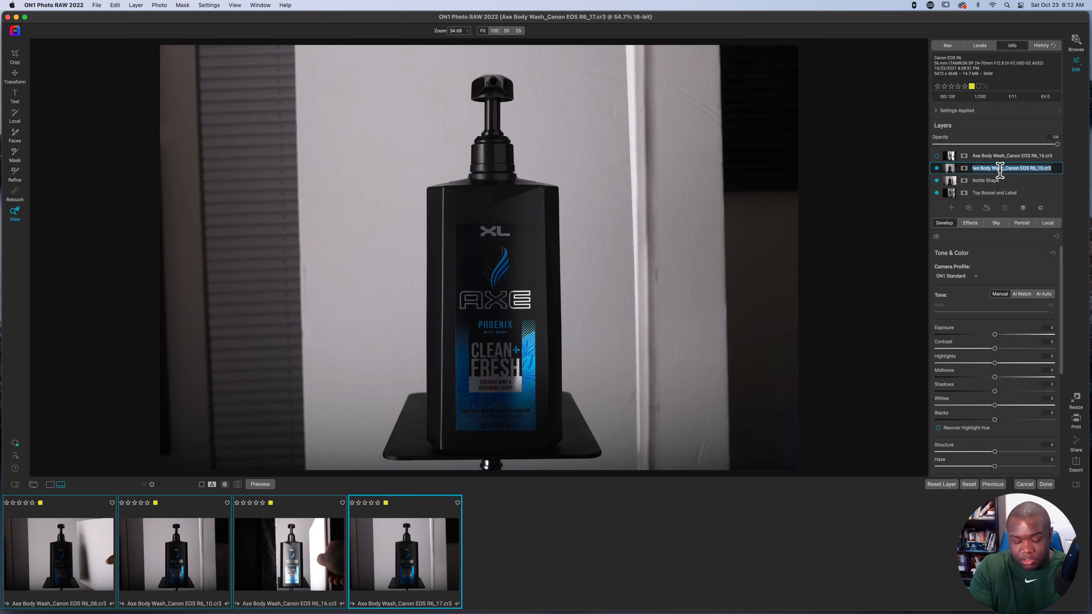
text(Right Side G)
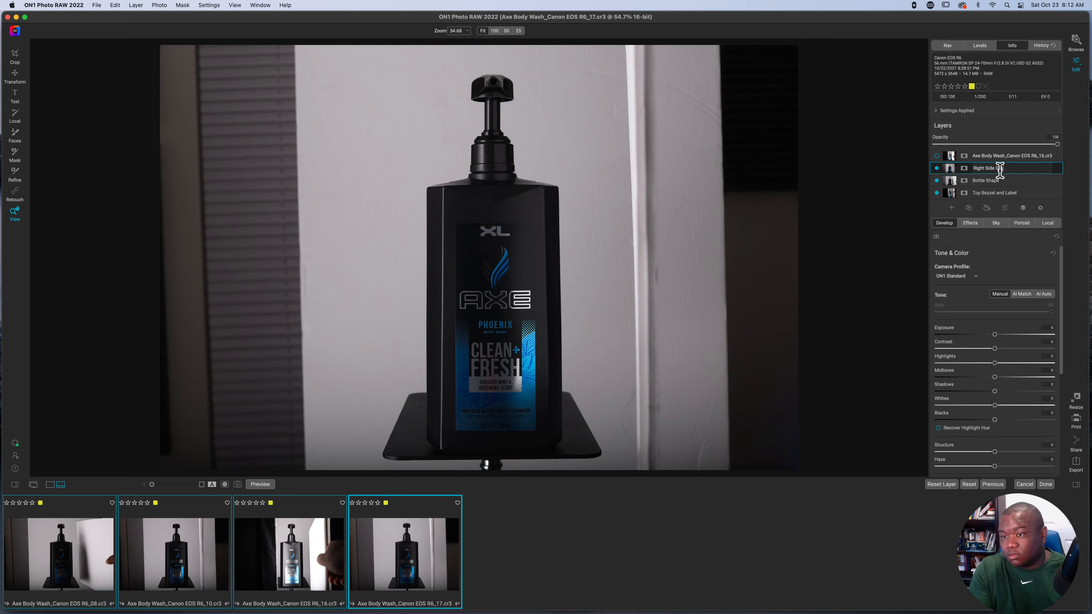
text(t)
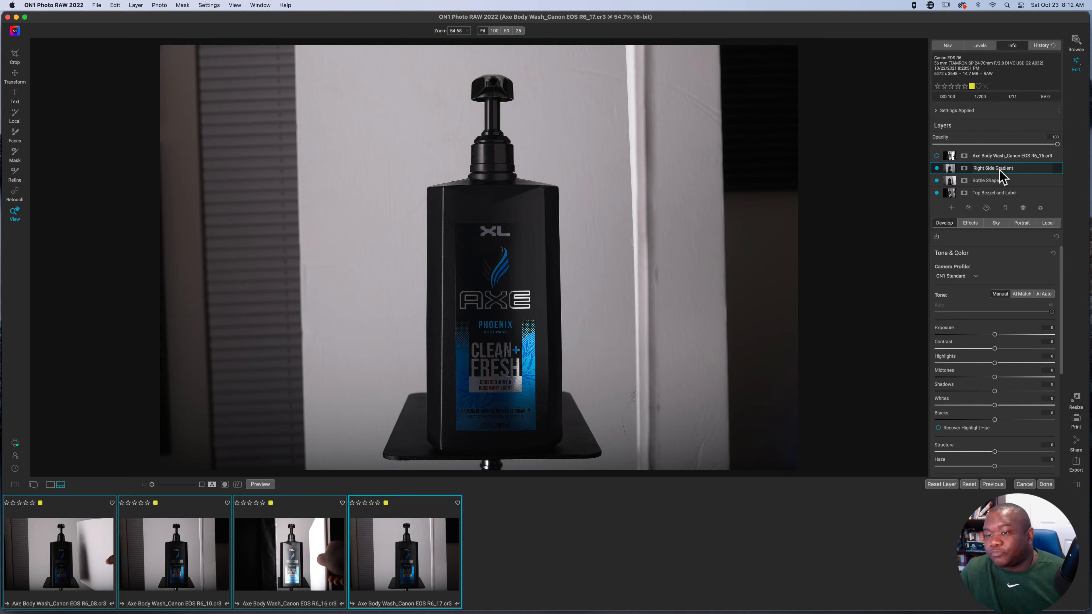
key(Return)
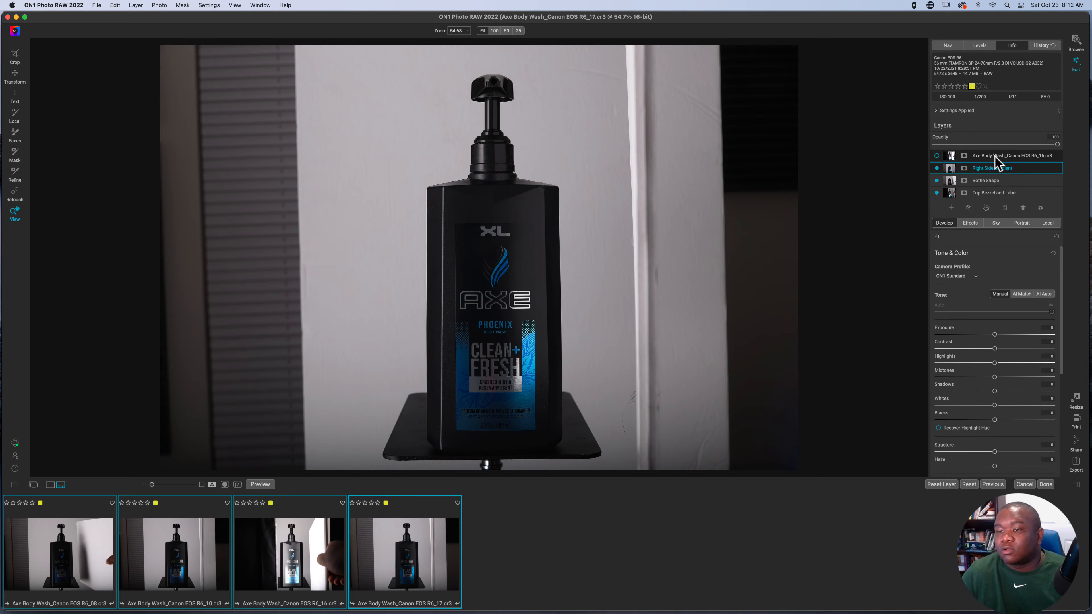
Step: Show the Axe Body Wash_Canon EOS R6_16.cr3 layer and hide Right Side Gradient and Bottle Shape to compare it with Top Bezzel and Label
click(995, 157)
click(937, 156)
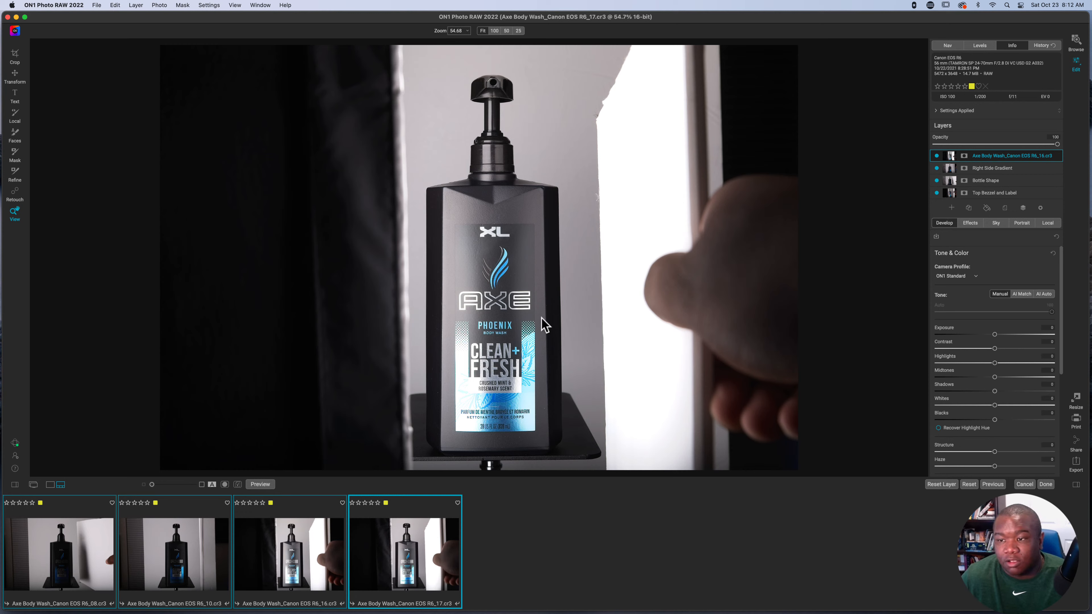
click(937, 168)
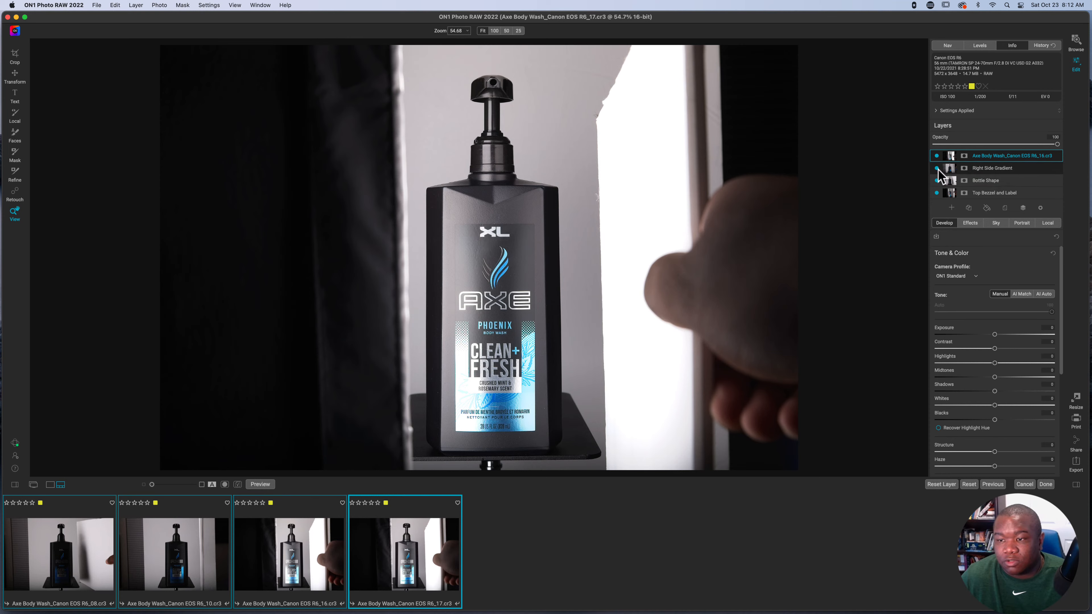
click(936, 180)
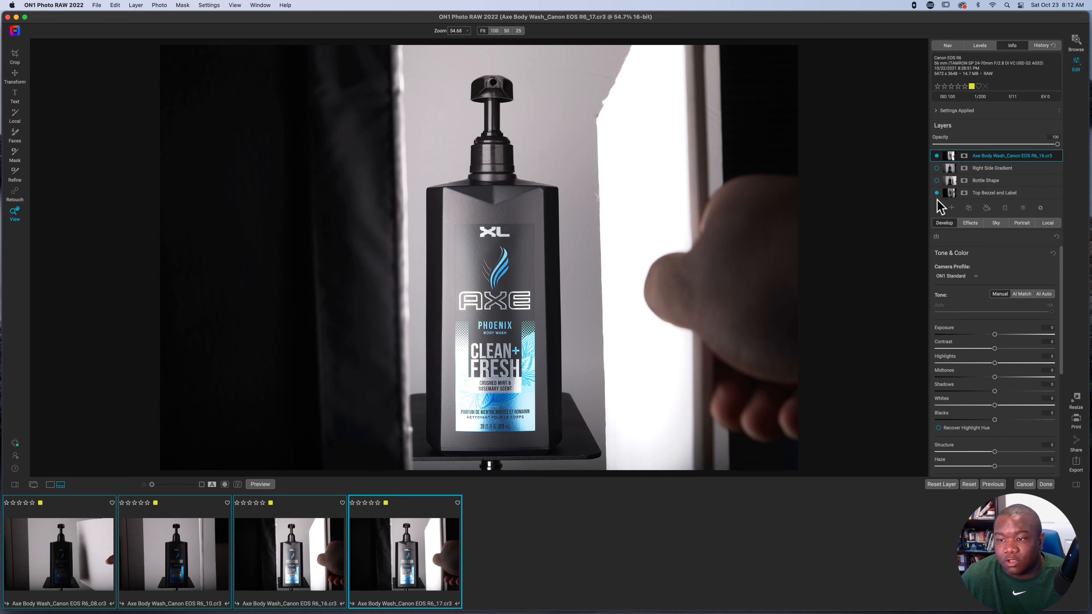
click(936, 156)
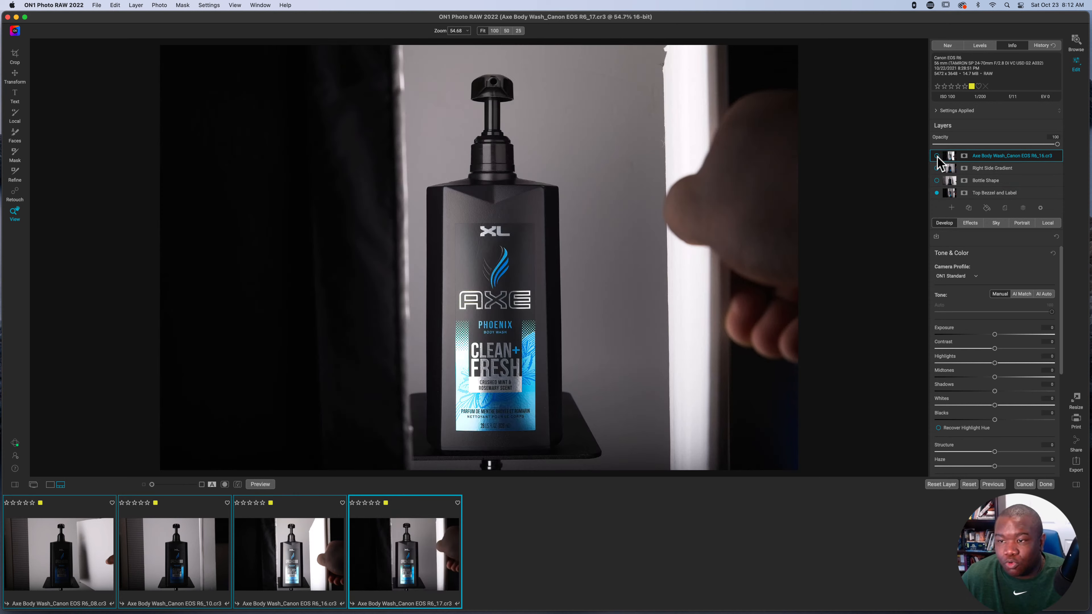
click(937, 156)
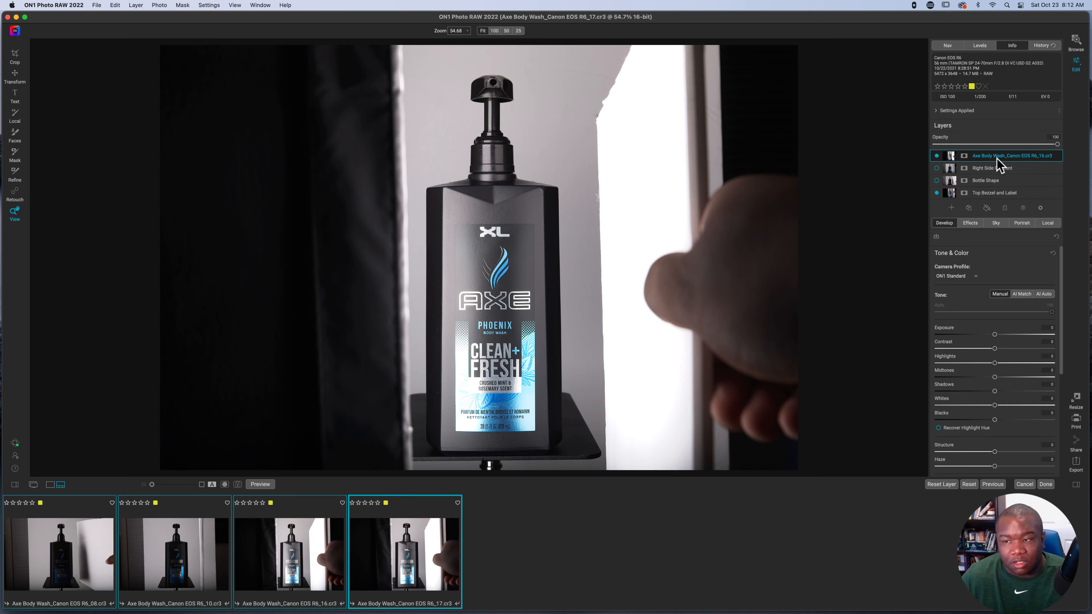
Step: Rename the Axe Body Wash_Canon EOS R6_16.cr3 layer as "Extra Label"
click(1008, 155)
double_click(1008, 156)
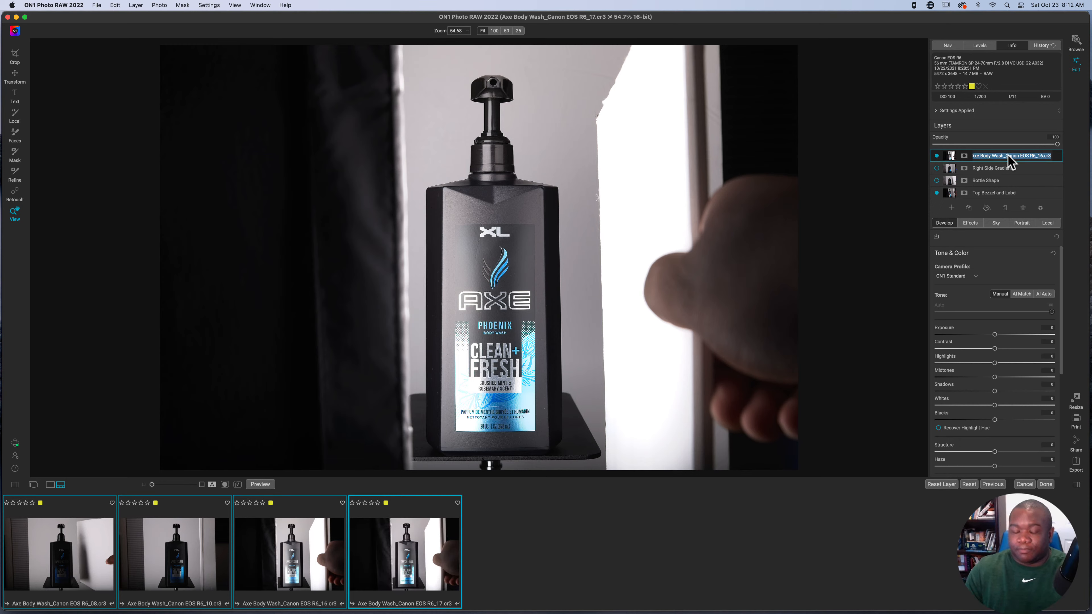
text(Extra Label)
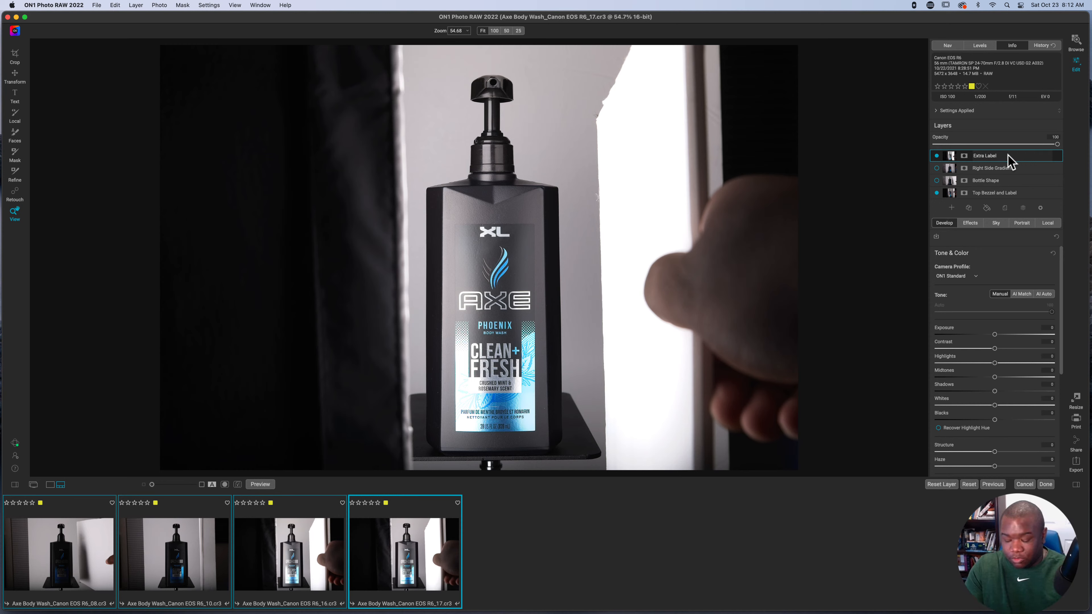
key(Return)
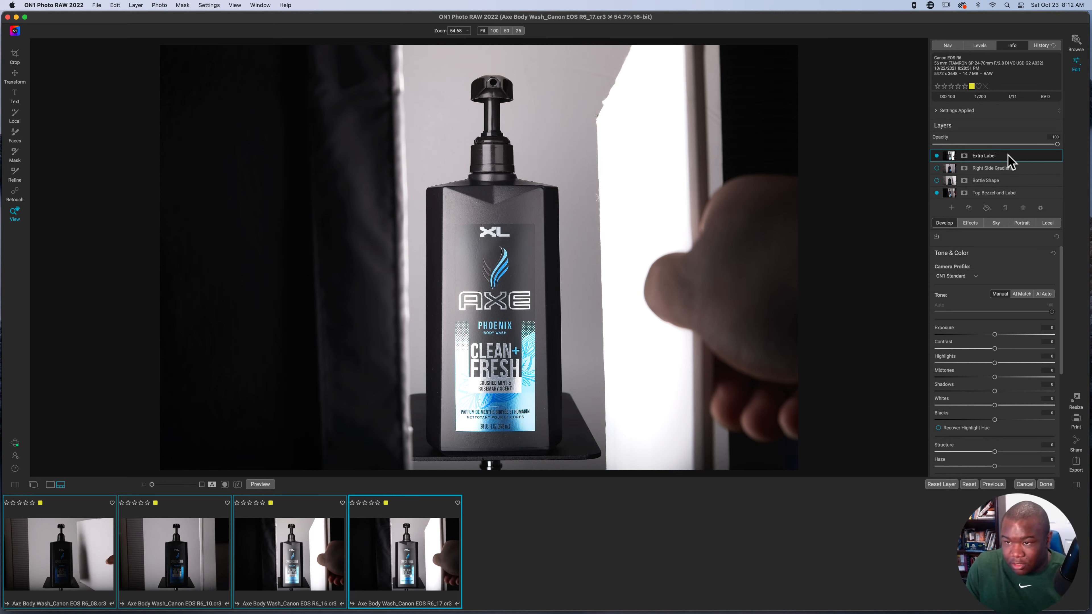
Step: Make all four layers visible and align the visible layers with each other
click(936, 168)
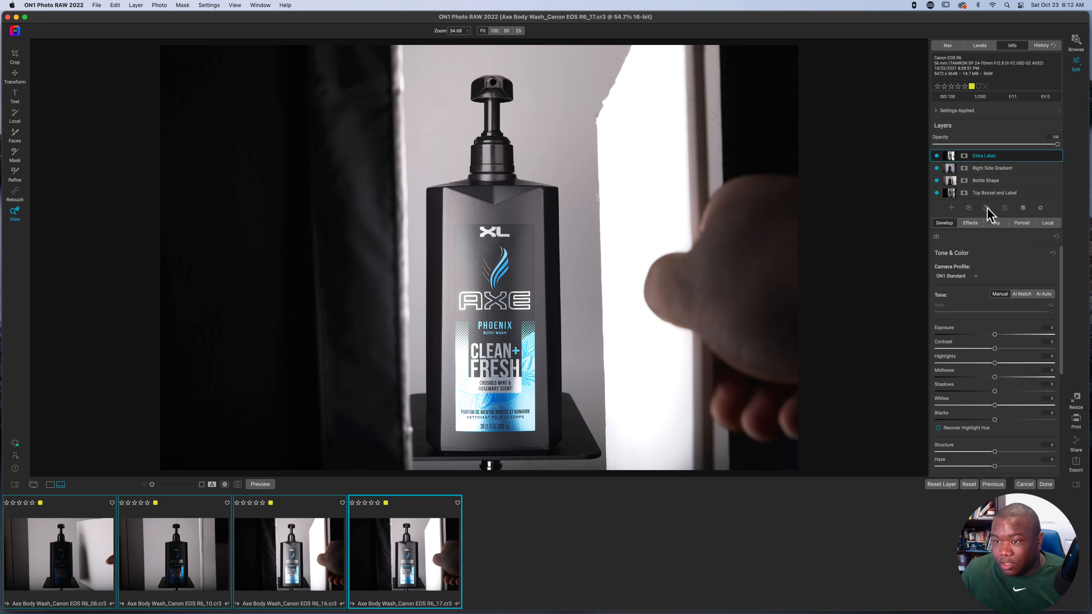
click(997, 195)
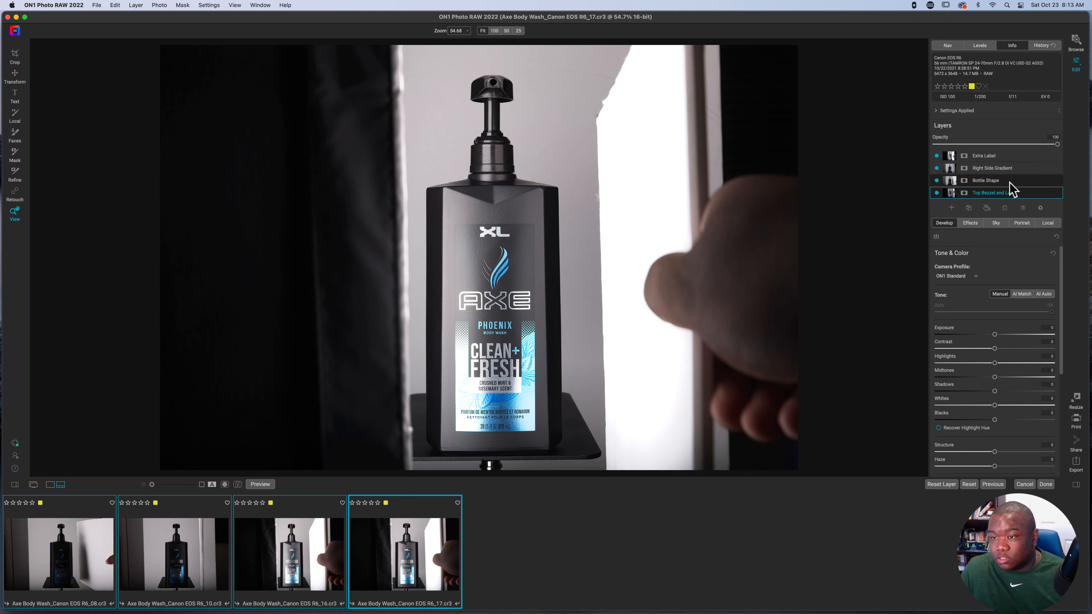
click(988, 180)
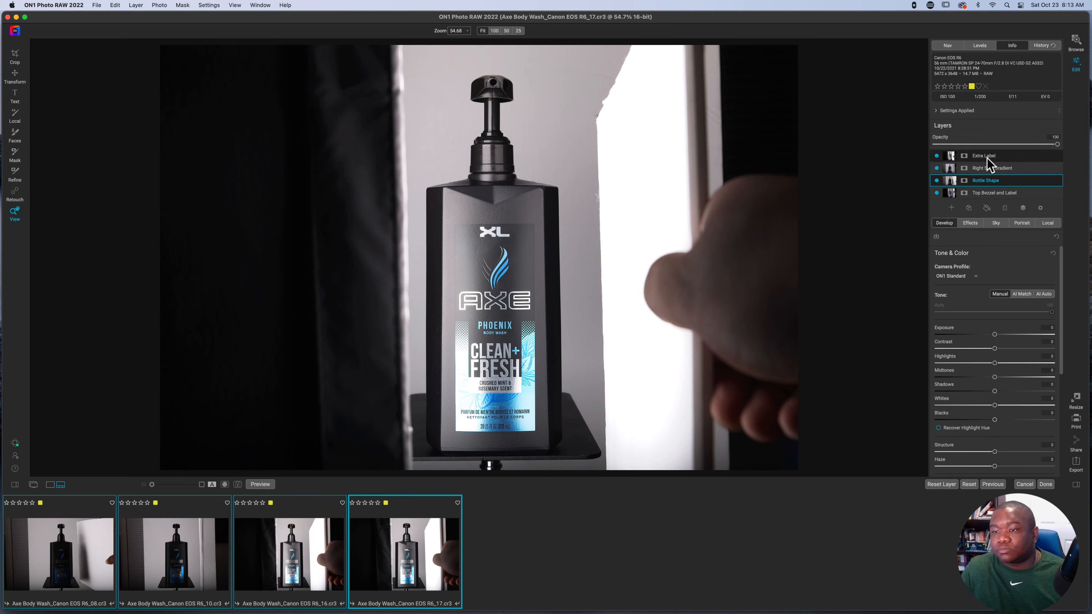
click(1023, 154)
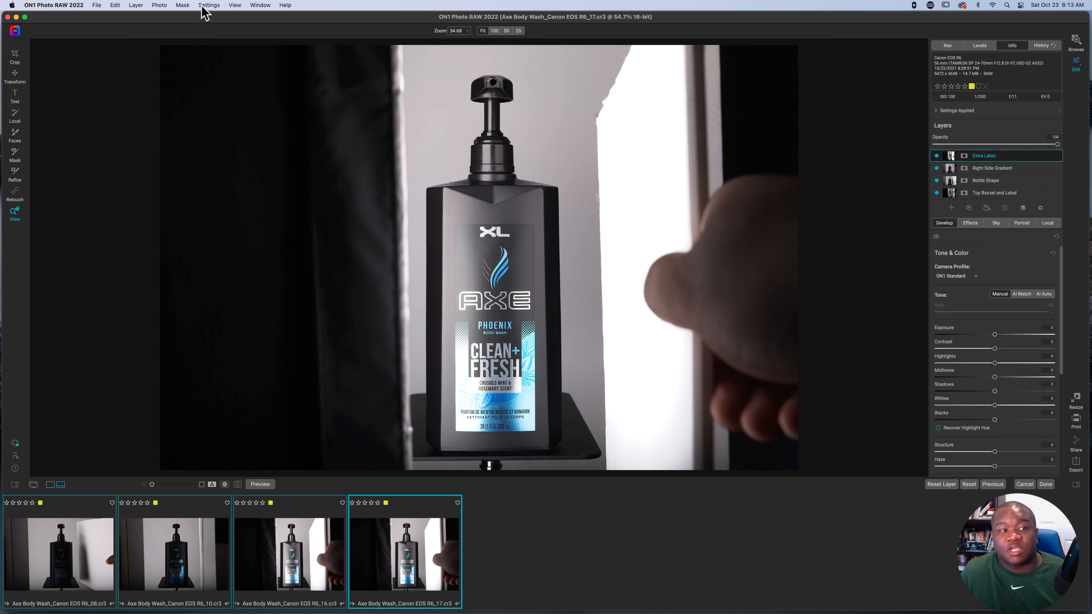
click(141, 6)
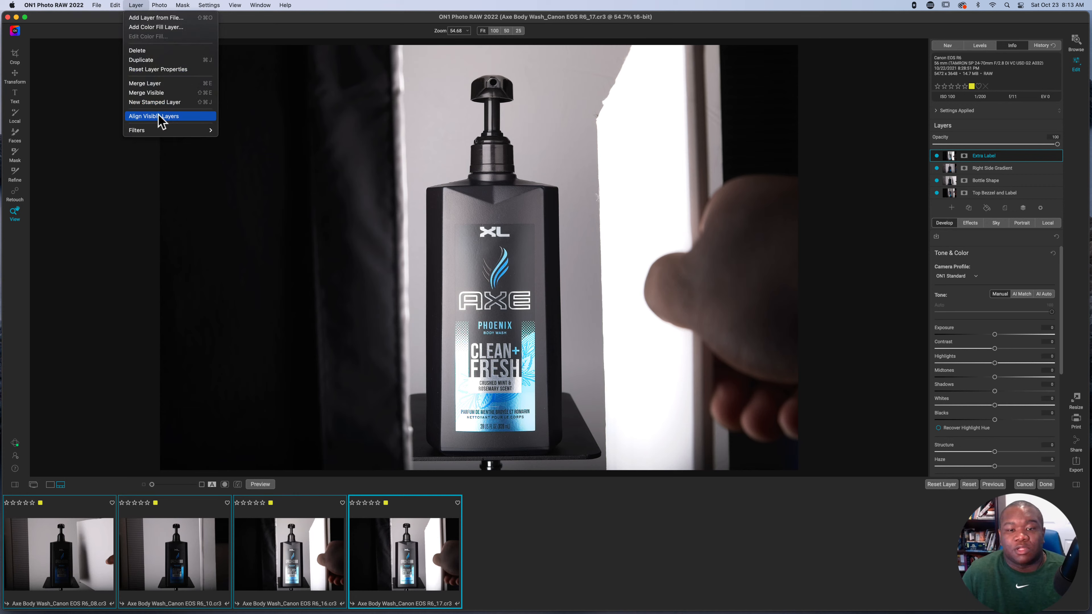
click(162, 117)
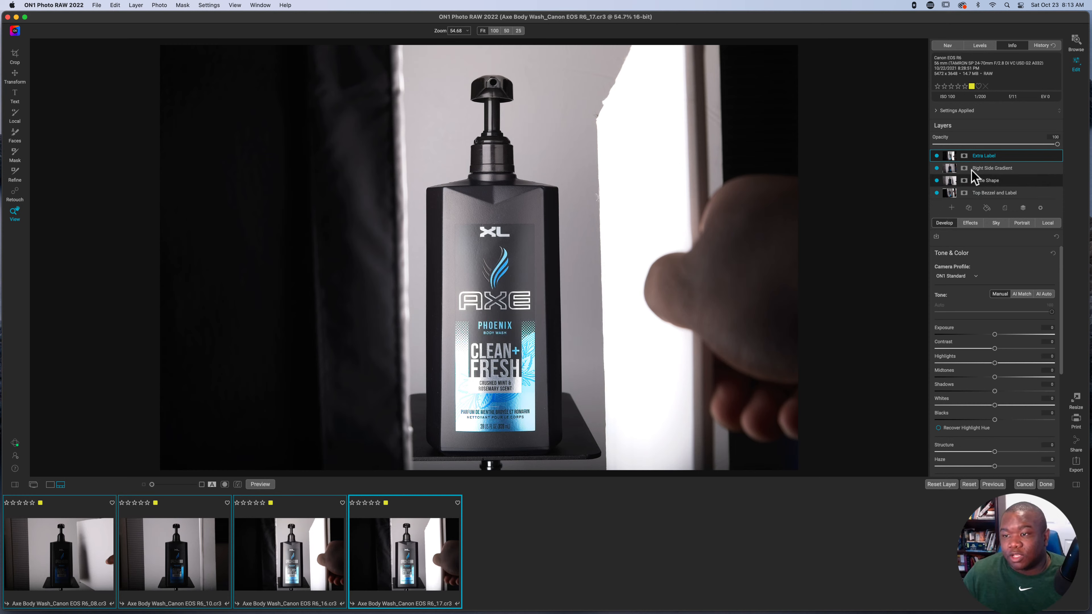
Step: Toggle the visibility of the Extra Label, Right Side Gradient and Bottle Shape layers to check how well the bottle lines up between them
click(936, 156)
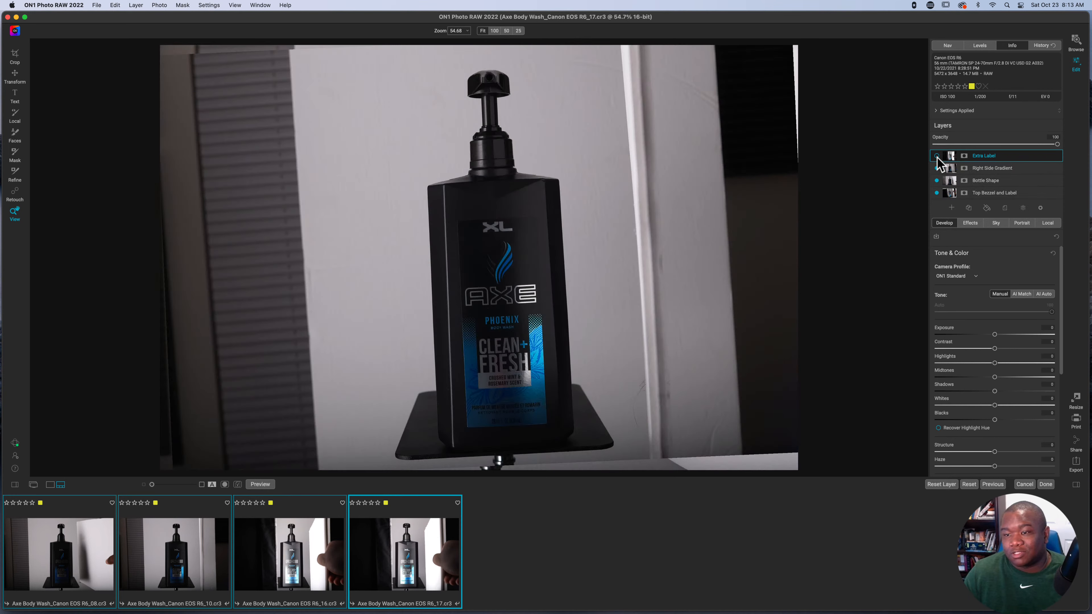
click(936, 156)
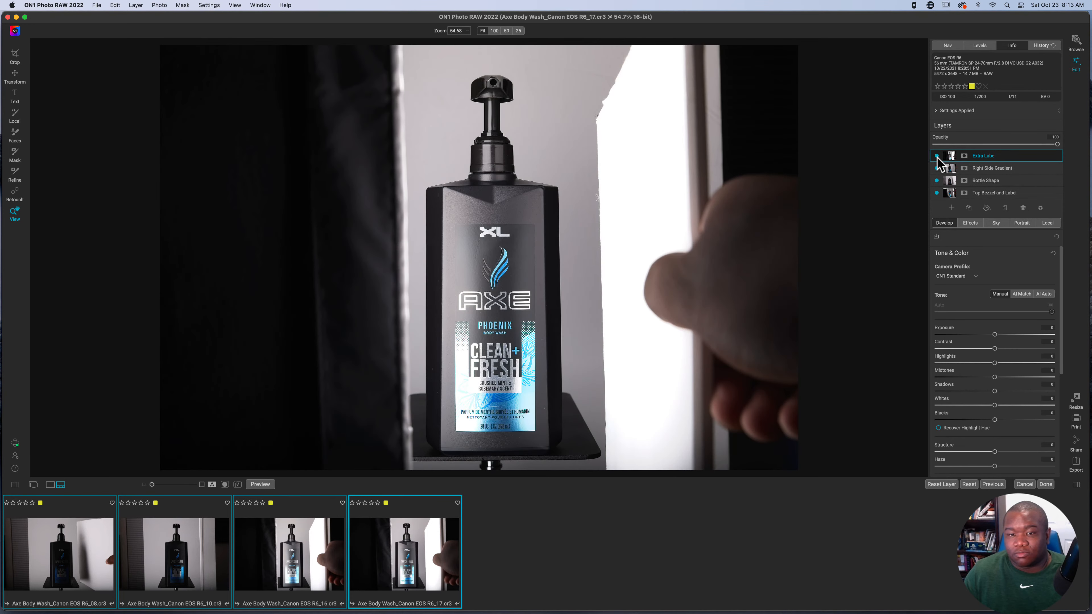
click(936, 156)
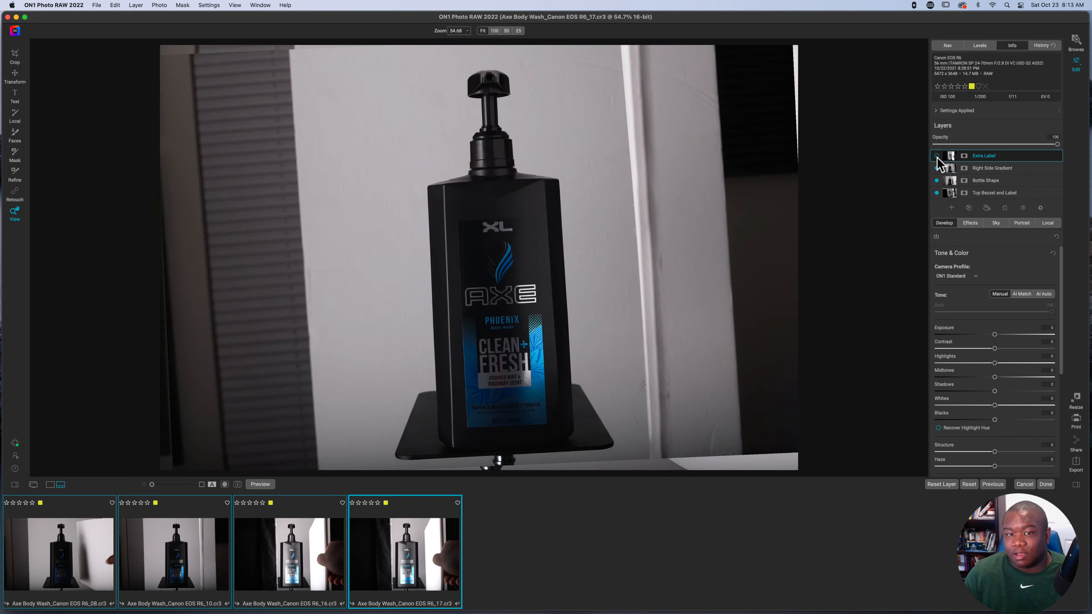
click(937, 156)
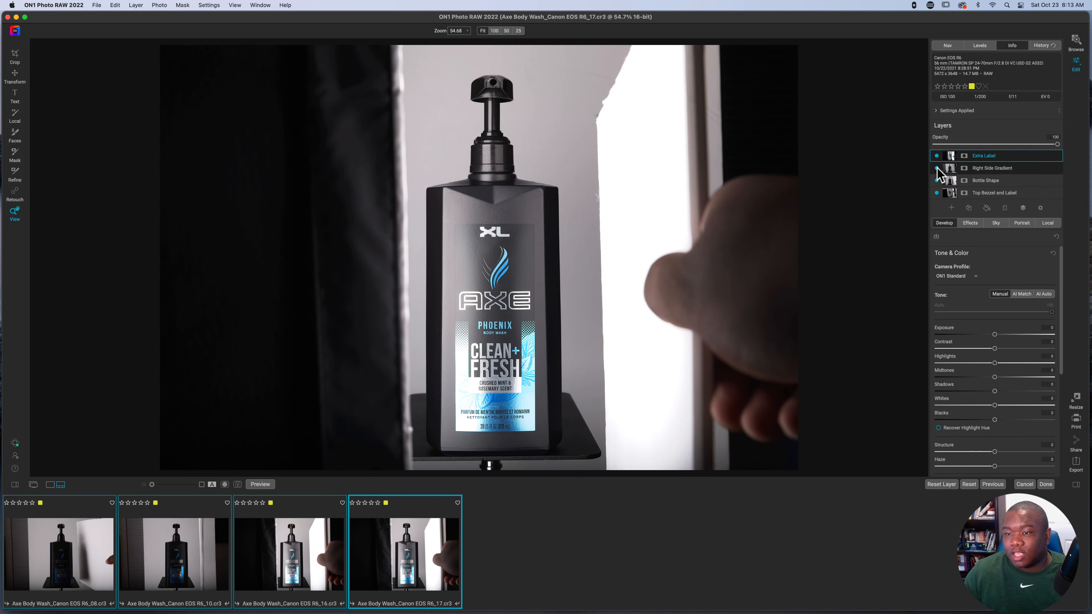
click(937, 168)
click(937, 156)
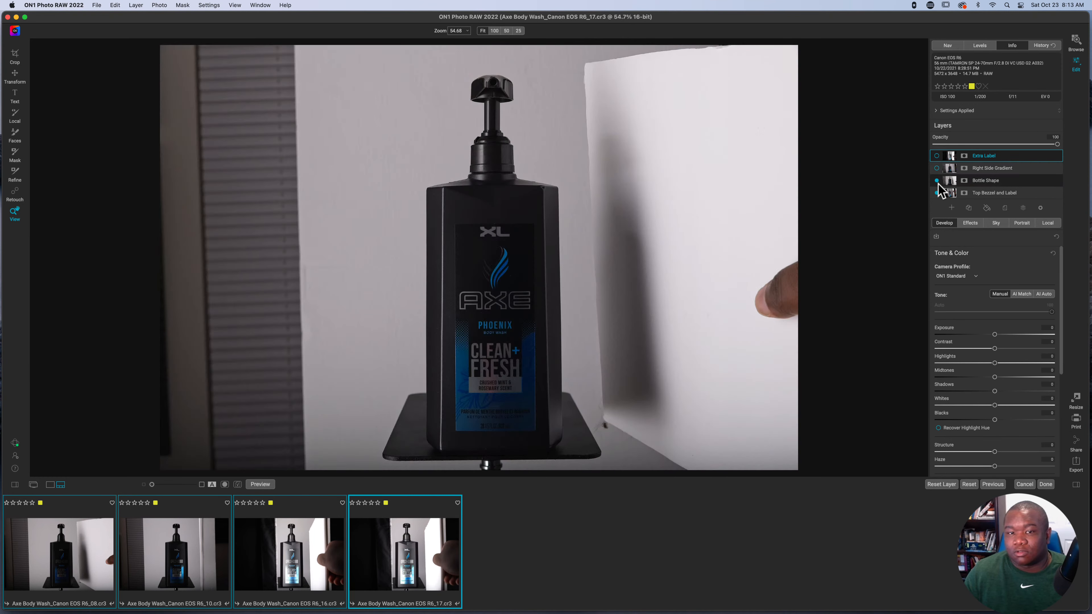
click(937, 168)
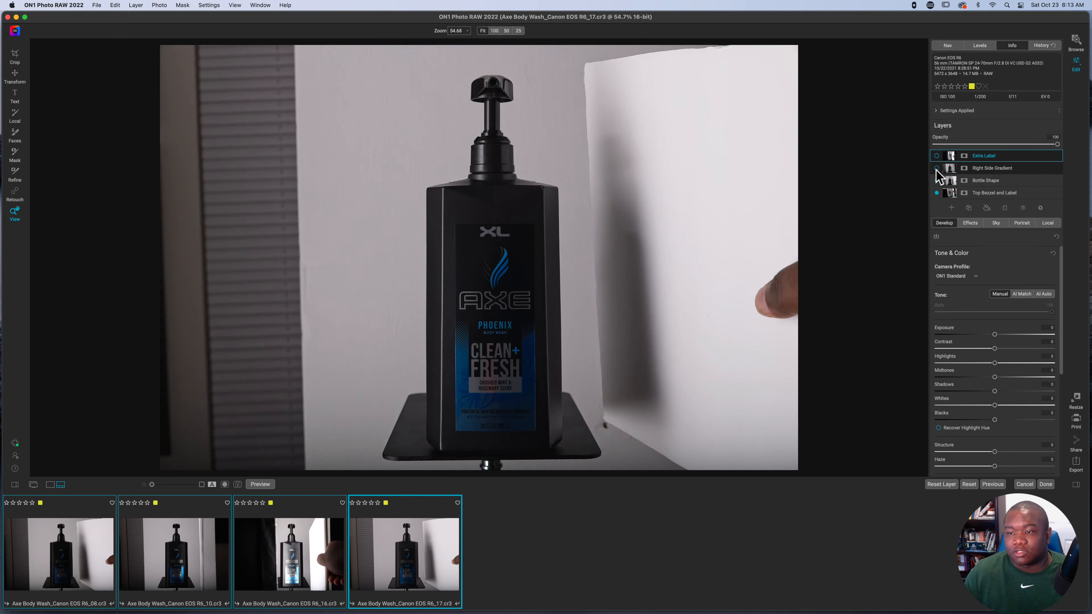
click(936, 181)
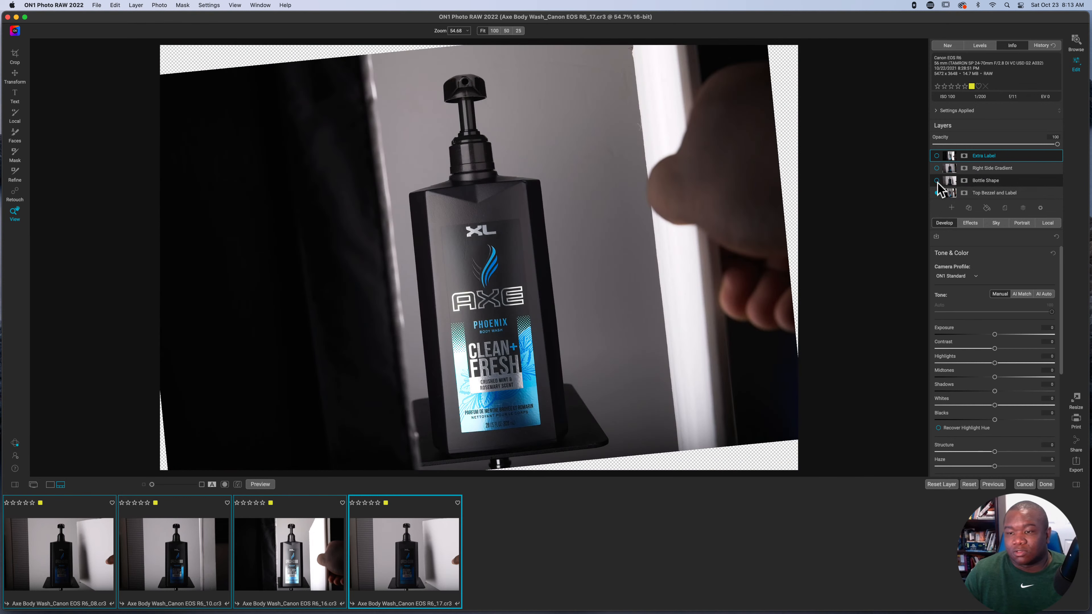
Step: Fade the Extra Label layer to about a third opacity to compare its alignment with Top Bezzel and Label, and restore it to 100
click(937, 156)
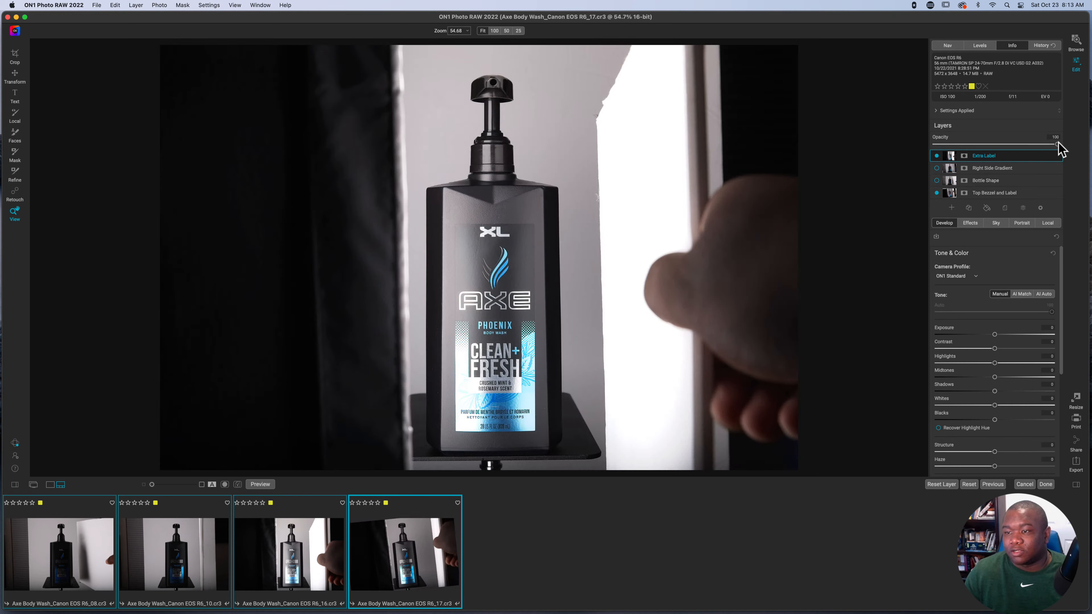
drag(1057, 144, 974, 153)
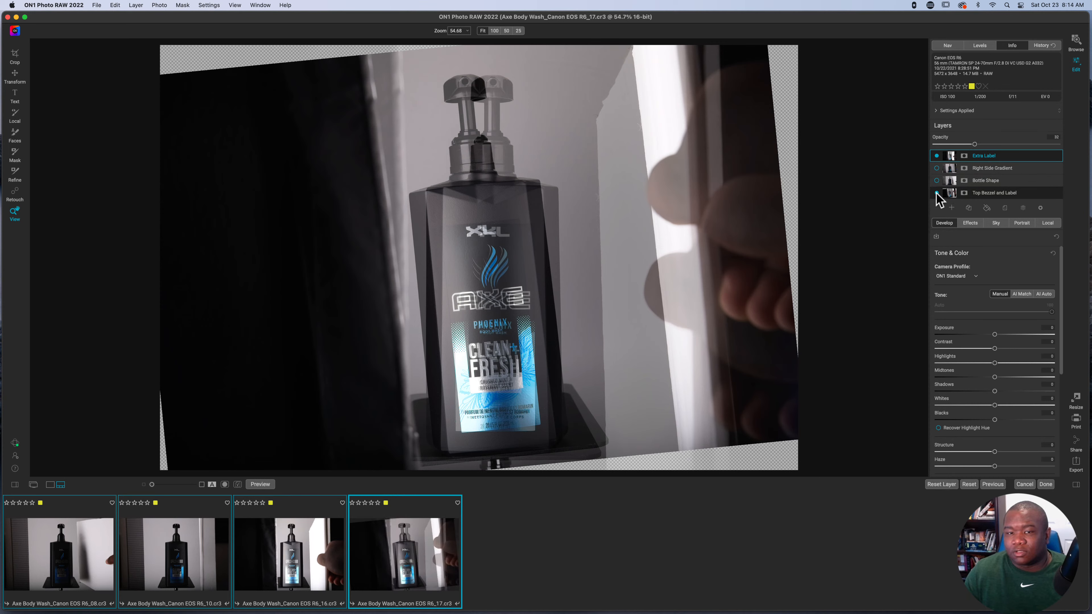
click(937, 156)
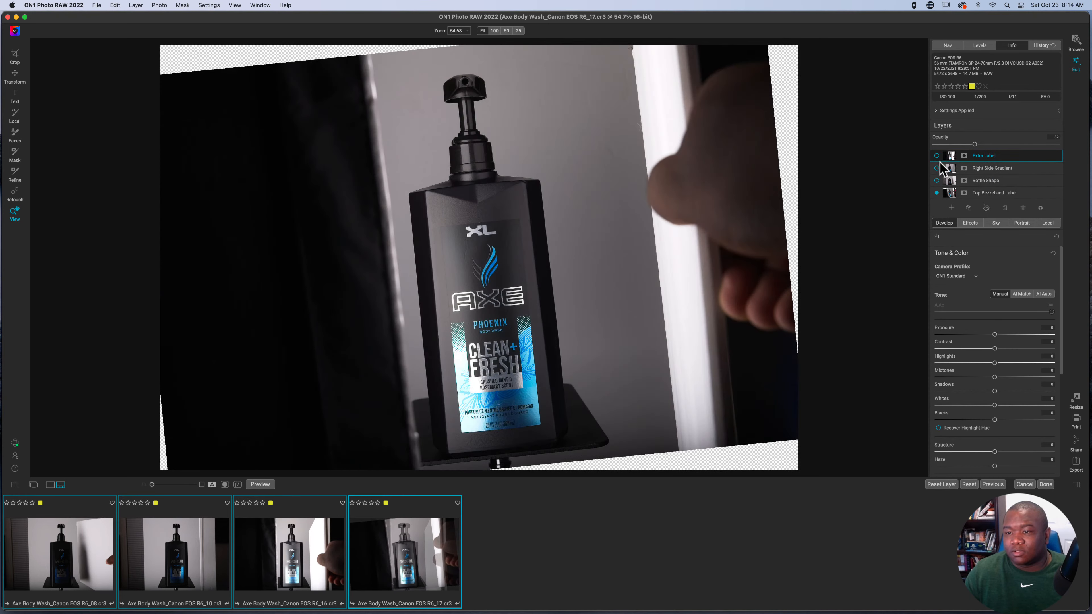
click(936, 180)
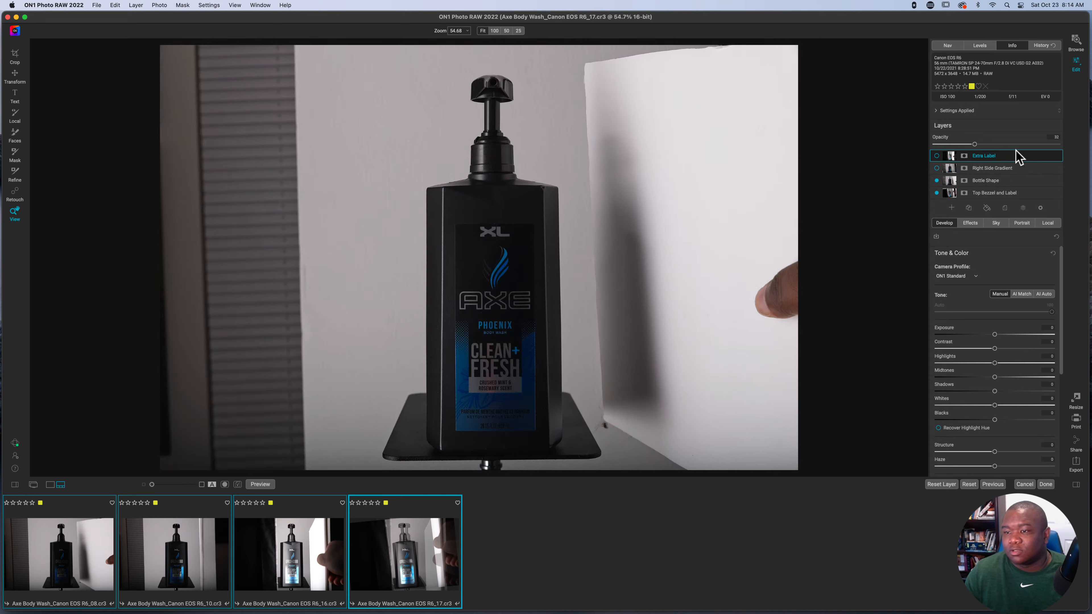
drag(975, 144, 1081, 150)
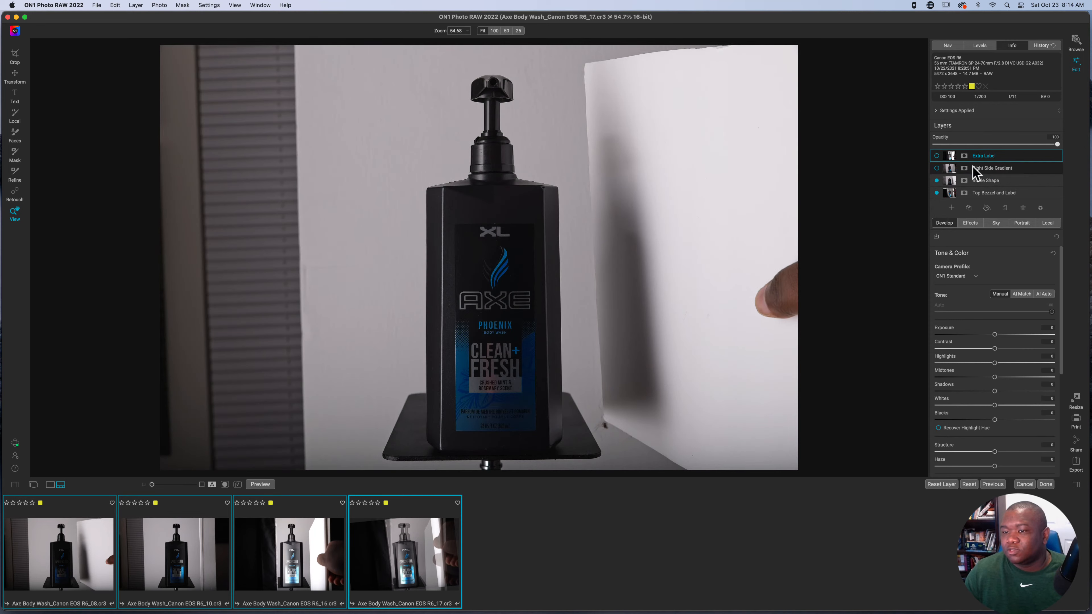
Step: Show the Right Side Gradient and Extra Label layers, and undo the recent layer visibility and opacity changes one after another
click(937, 167)
click(937, 156)
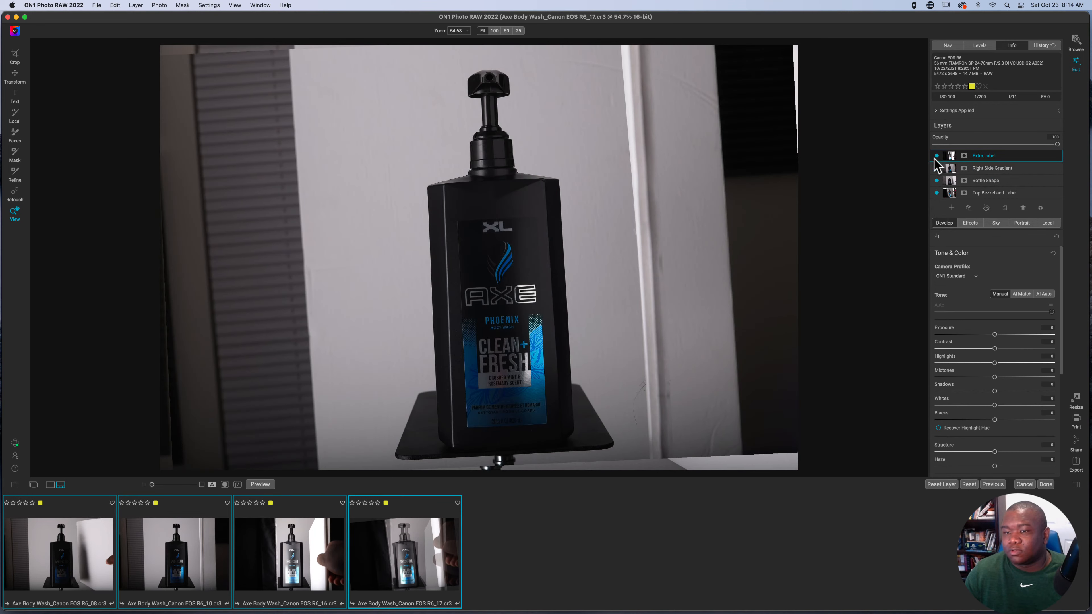
click(111, 6)
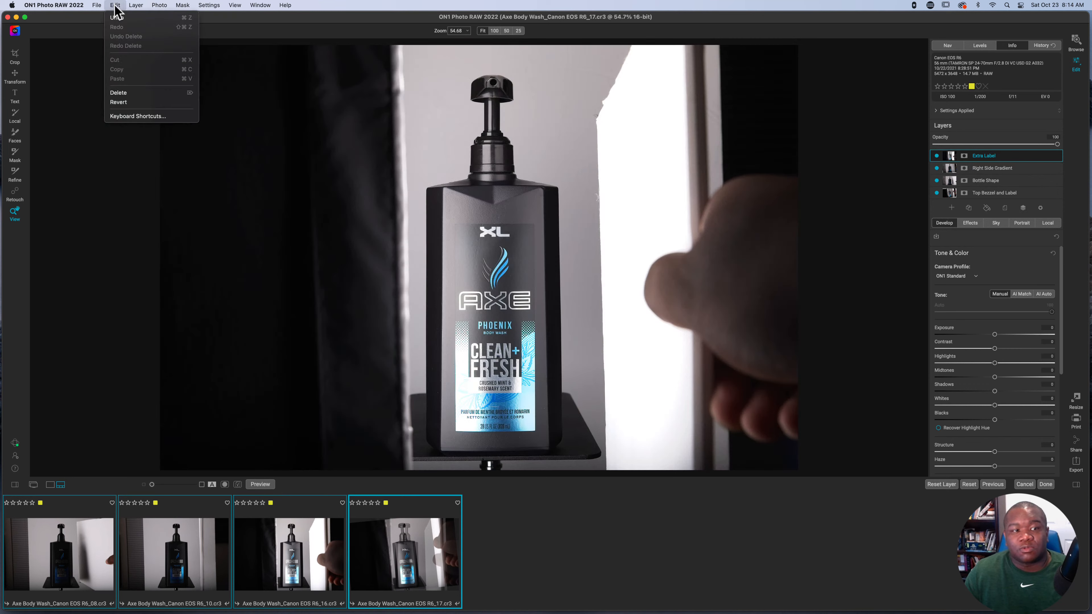
click(117, 20)
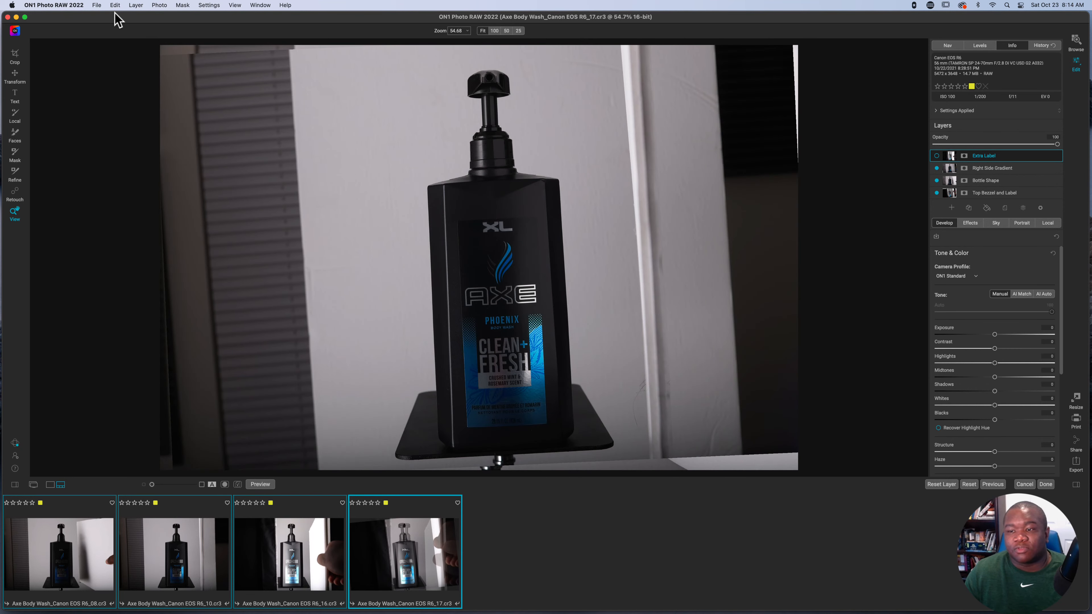
click(114, 8)
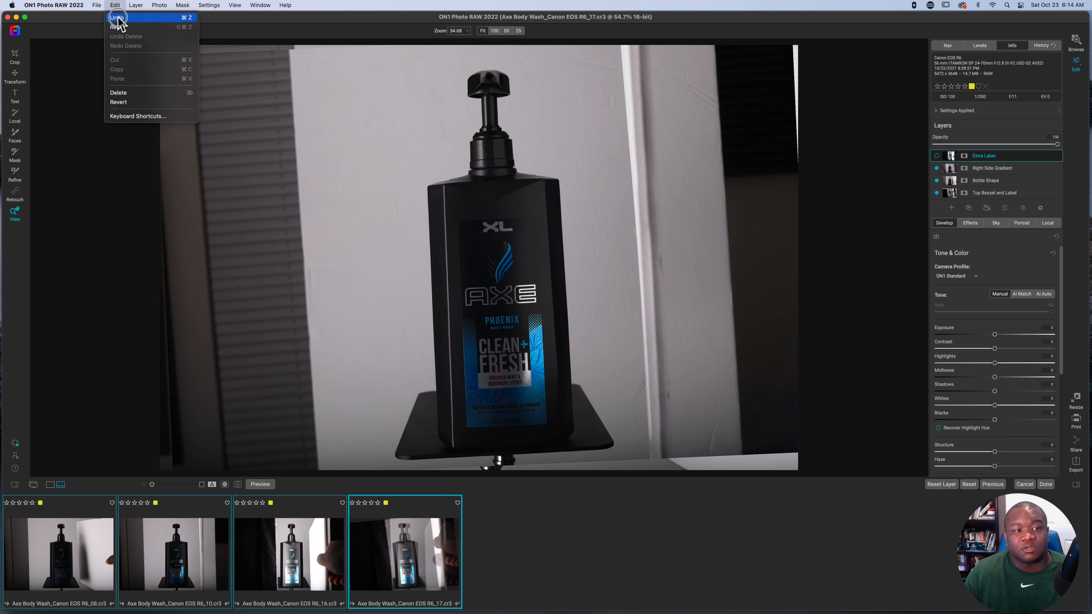
click(115, 16)
click(115, 5)
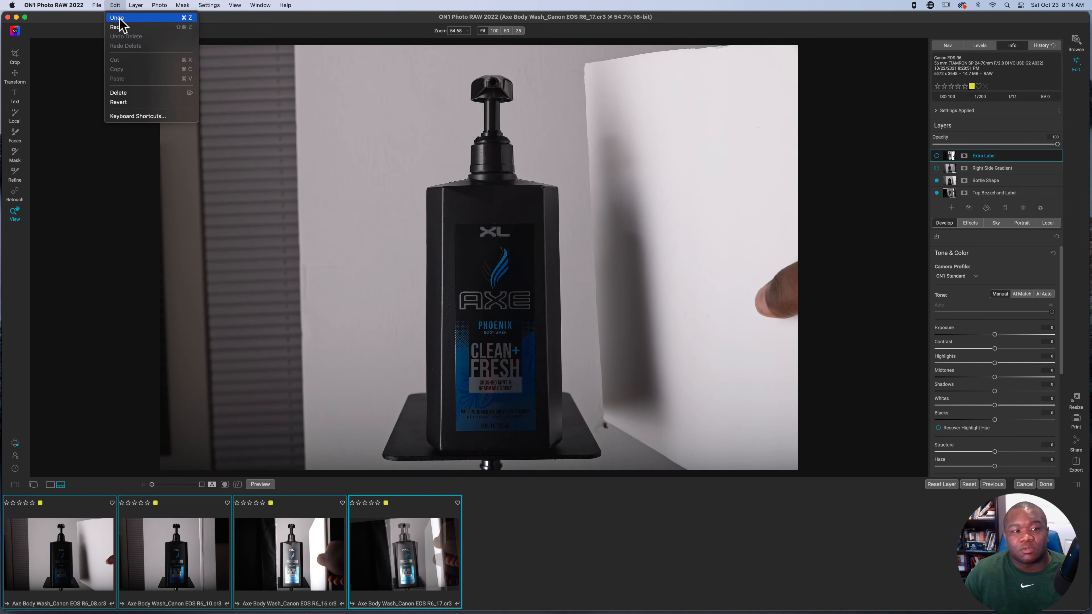
click(119, 19)
click(115, 6)
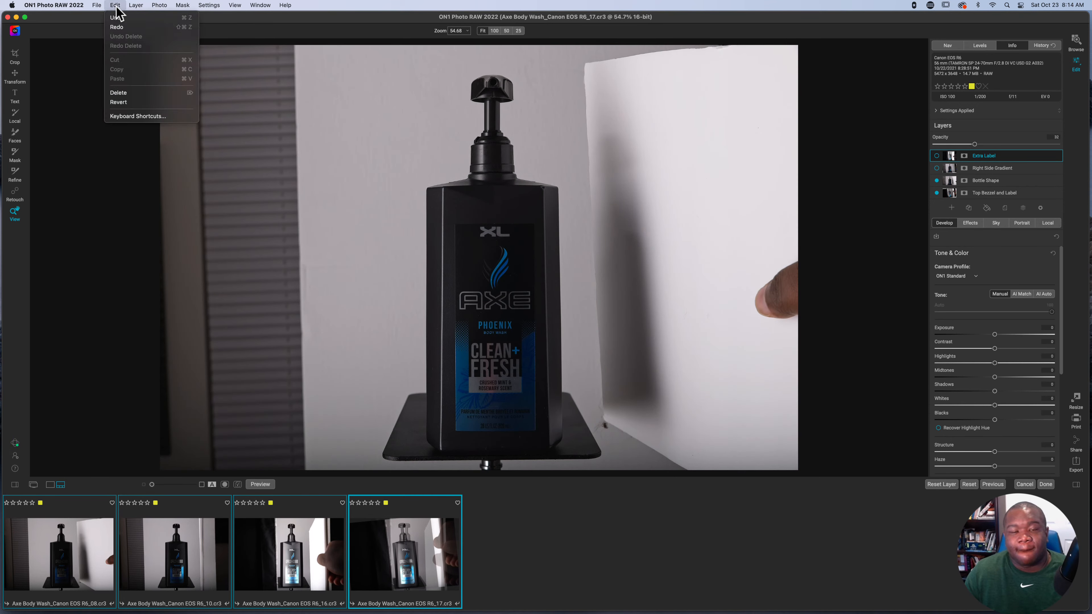
click(120, 16)
click(115, 5)
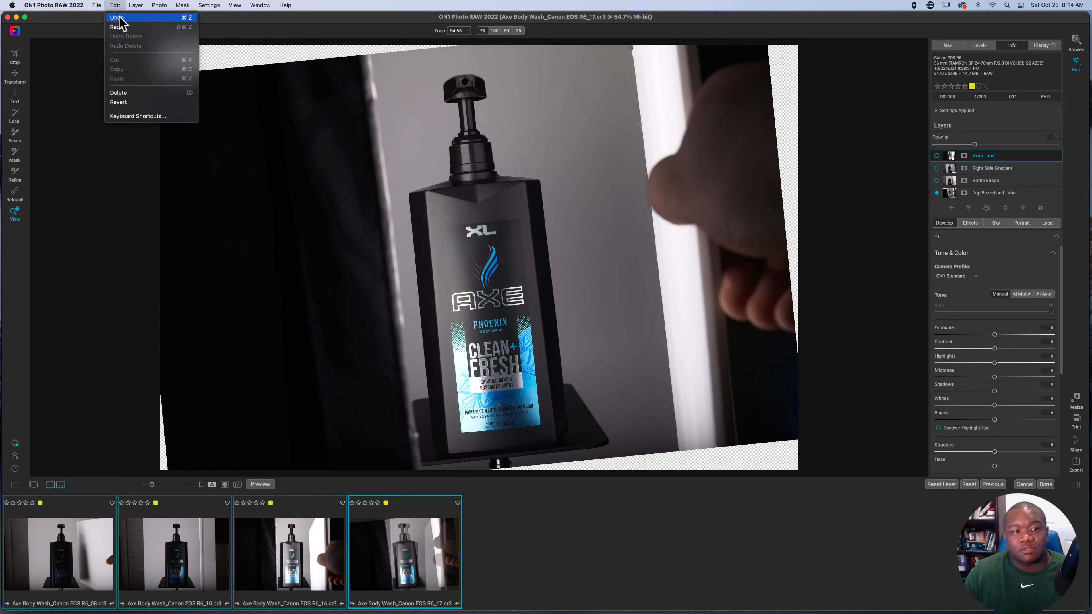
click(118, 17)
click(115, 5)
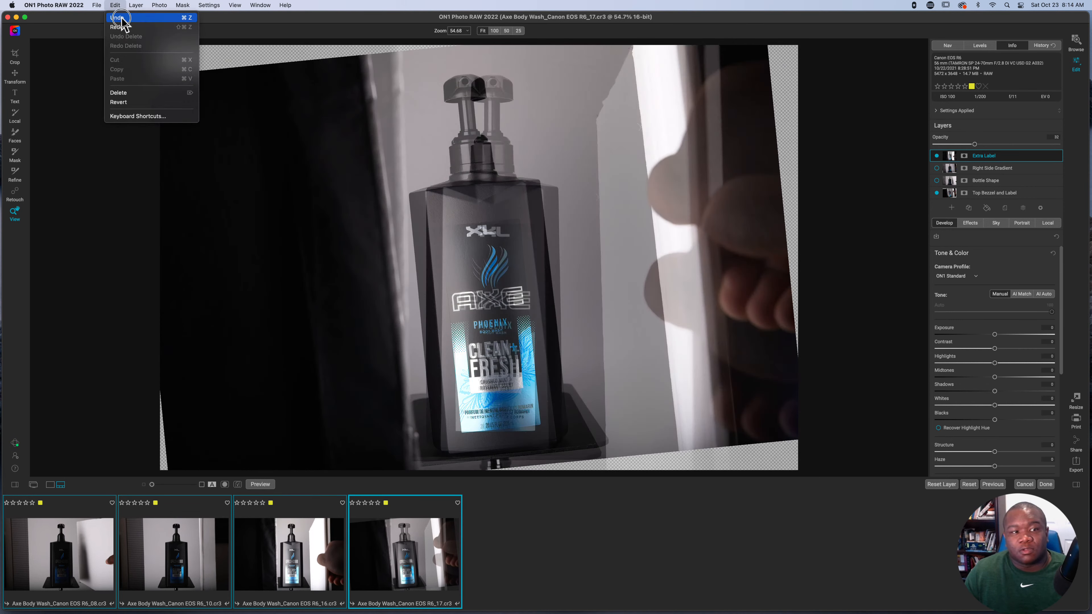
click(117, 18)
click(115, 5)
click(119, 18)
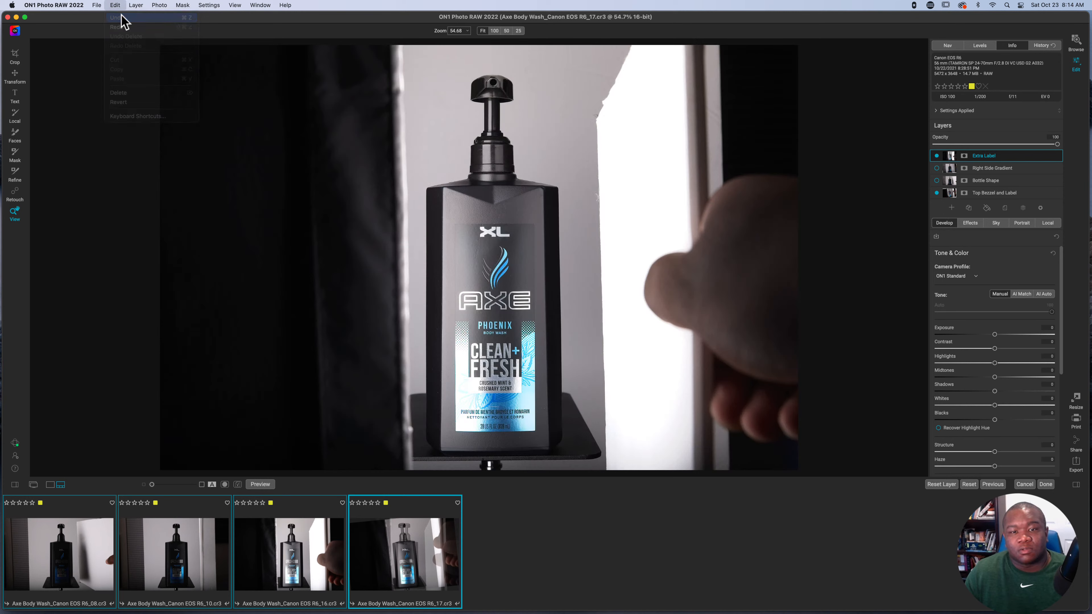
click(115, 5)
click(121, 18)
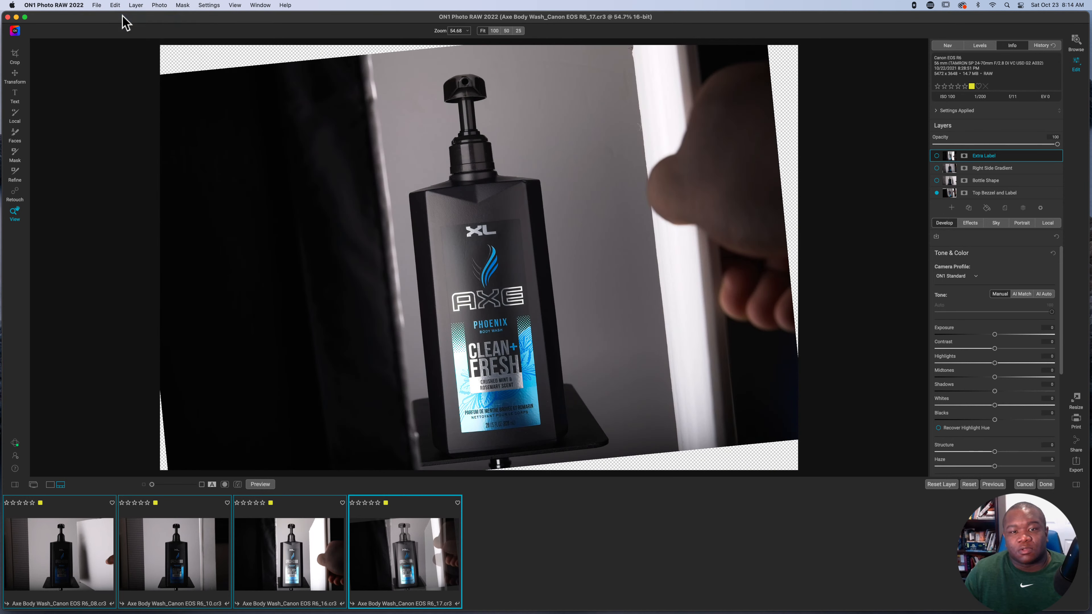
click(115, 5)
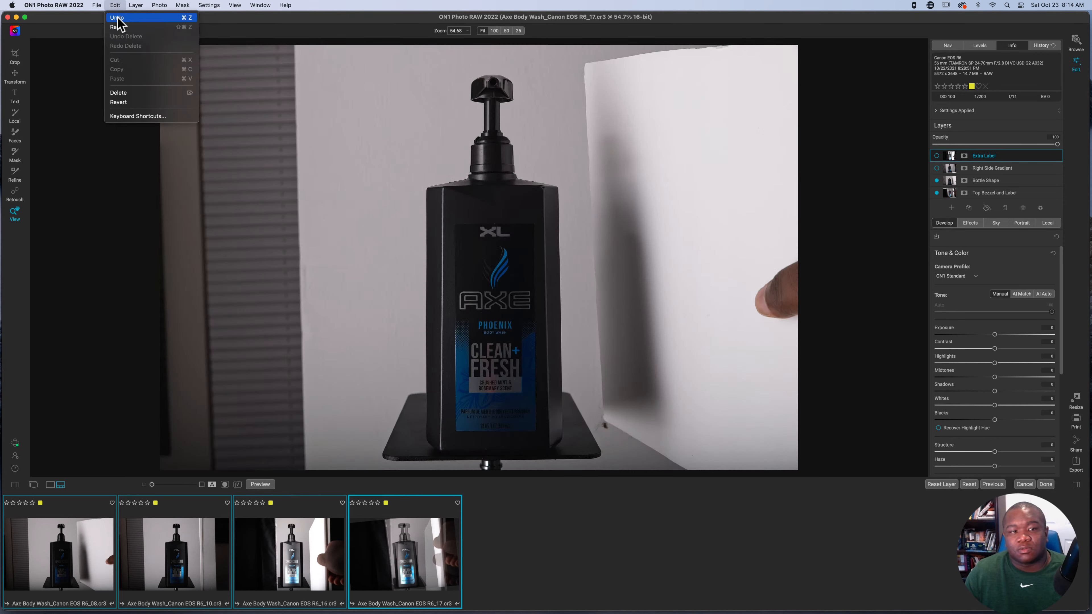
click(117, 19)
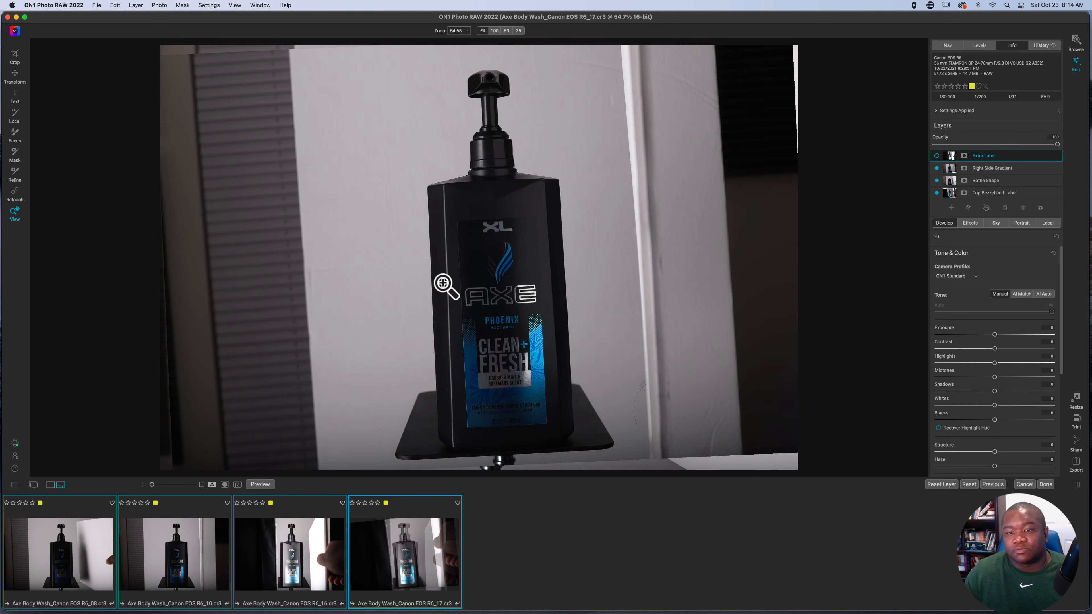
click(115, 5)
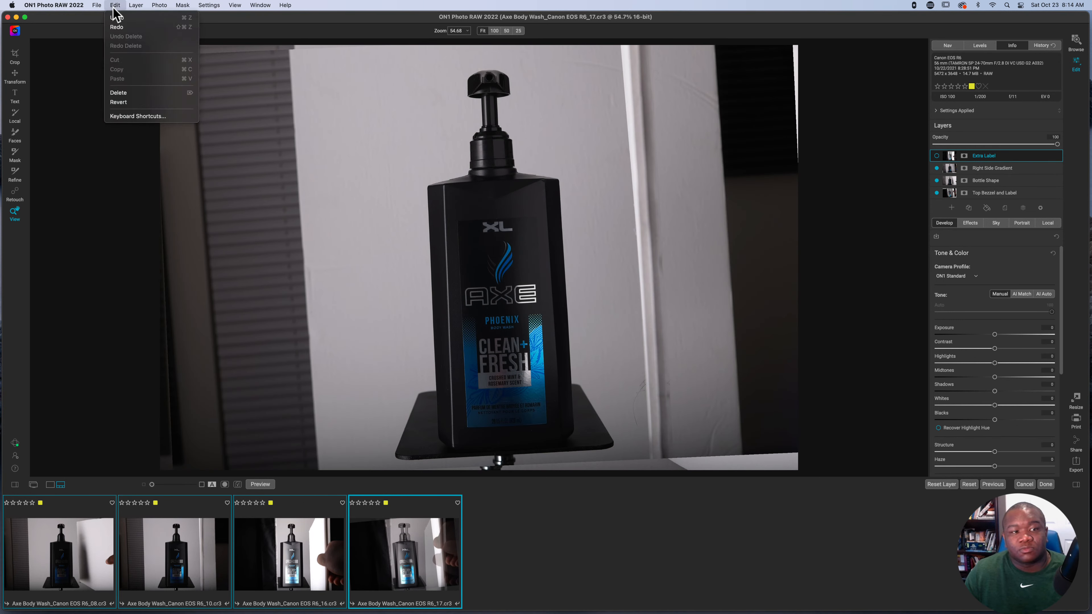
click(119, 18)
click(115, 5)
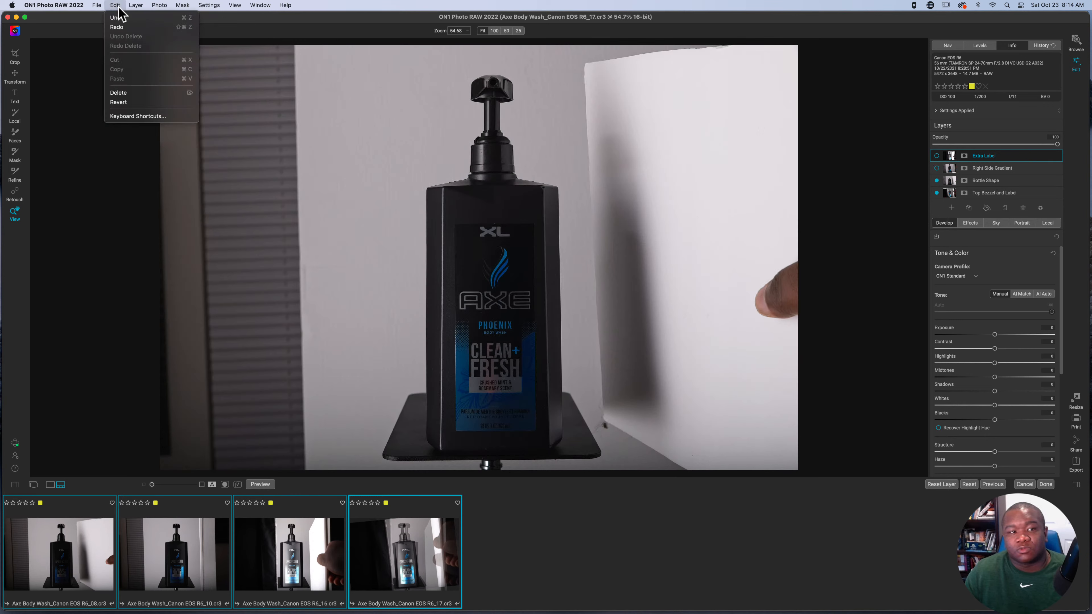
Step: Make the hidden Right Side Gradient and Extra Label layers visible so all four layers are on
click(937, 169)
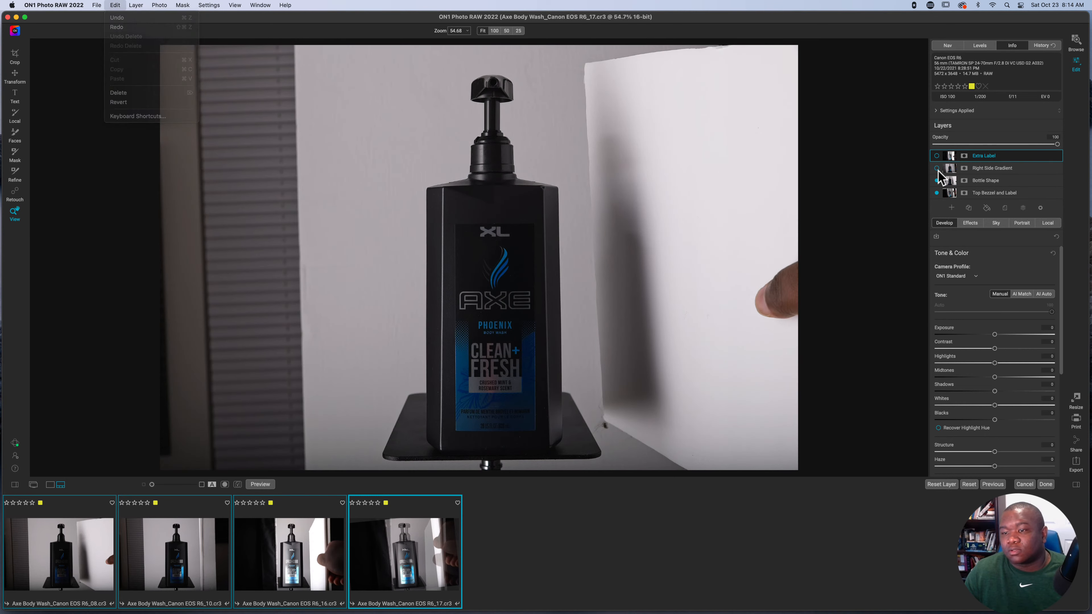
click(937, 168)
click(936, 156)
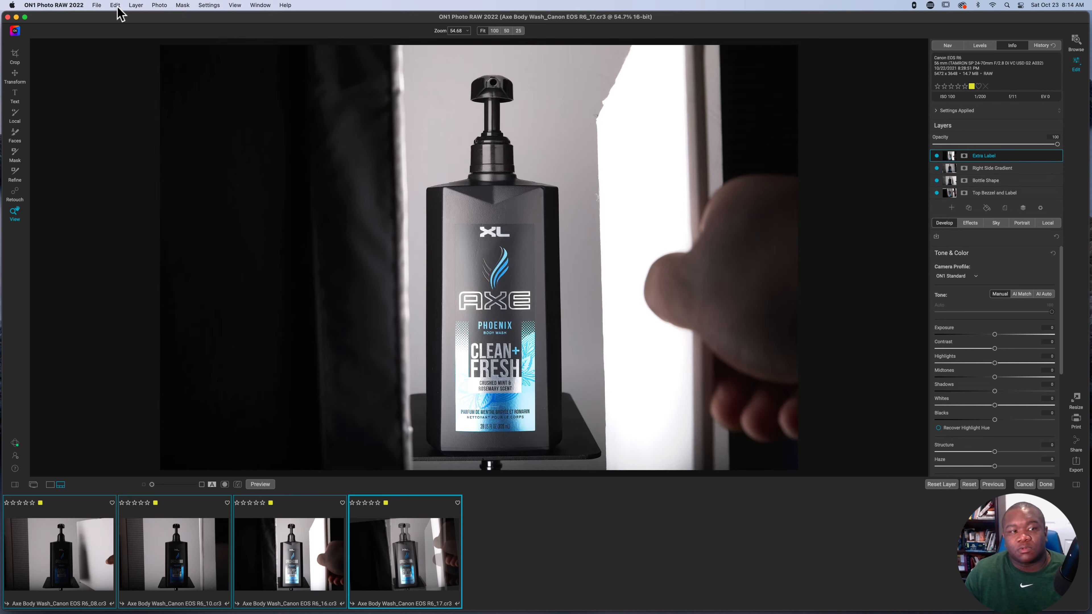
Step: Undo the latest layer visibility changes repeatedly to step back through the edit history, stopping with all four layers visible
click(118, 8)
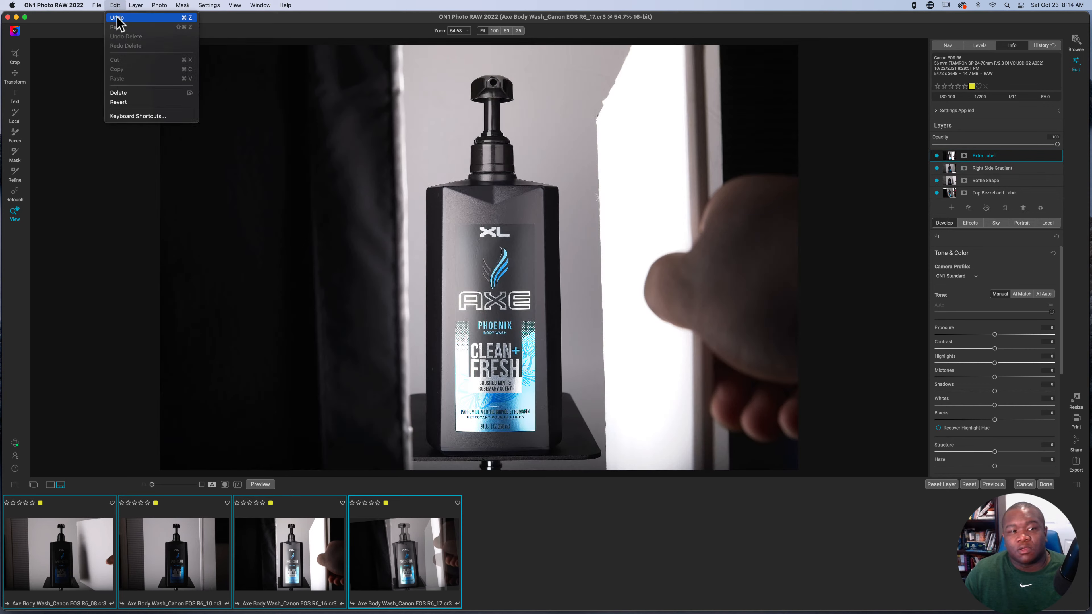
click(117, 18)
click(117, 6)
click(119, 19)
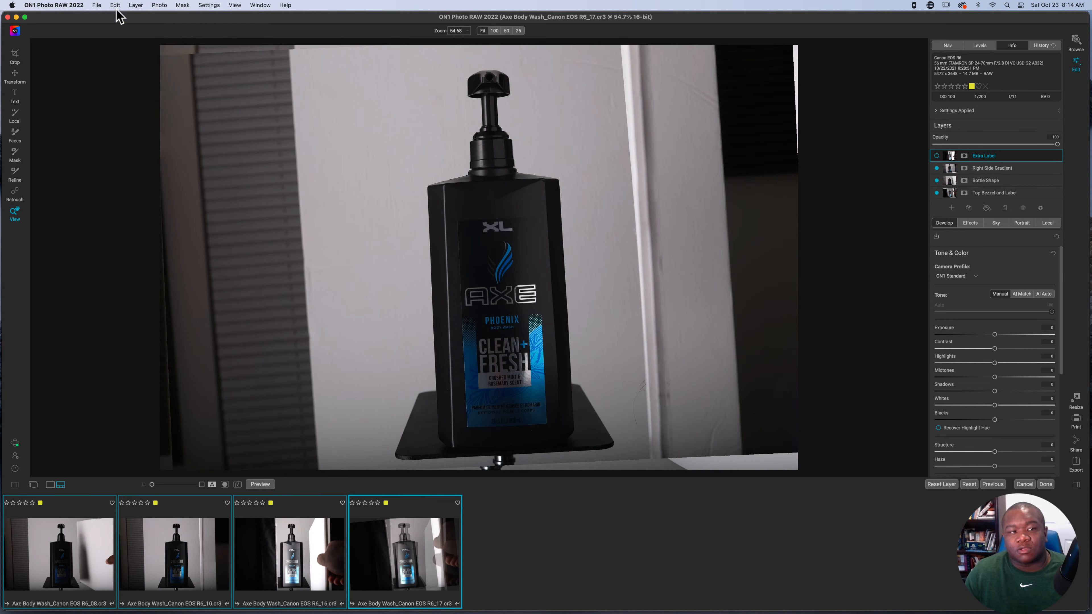
click(116, 7)
click(116, 18)
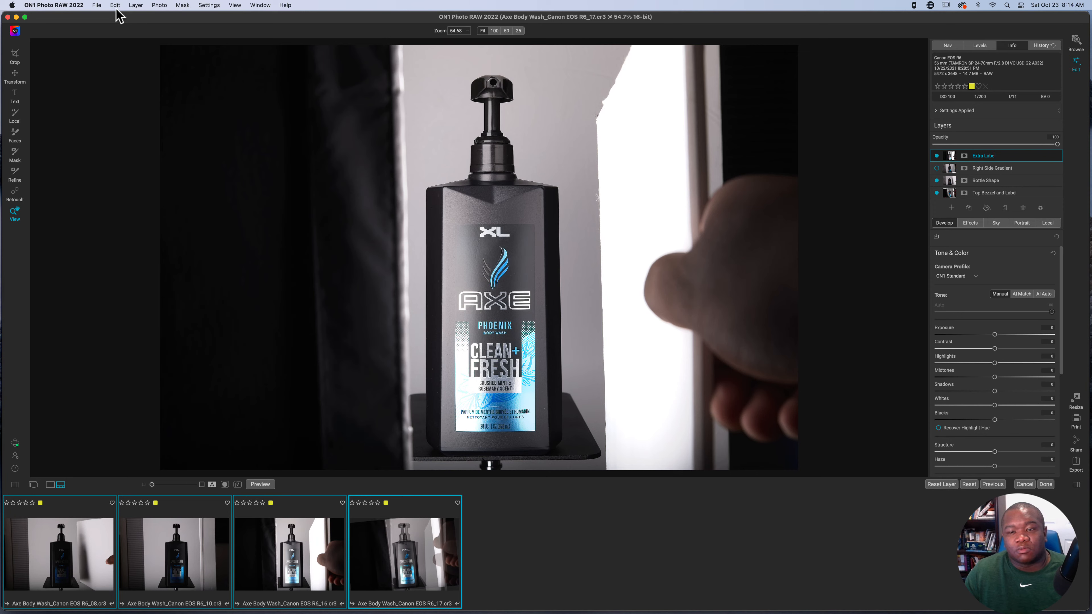
click(117, 7)
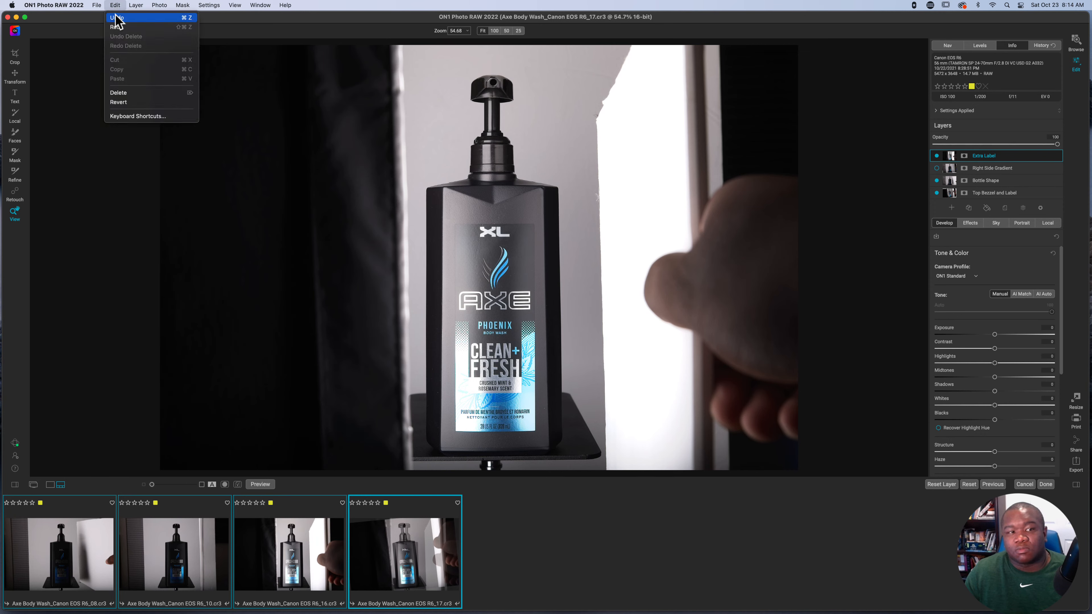
click(116, 16)
click(115, 5)
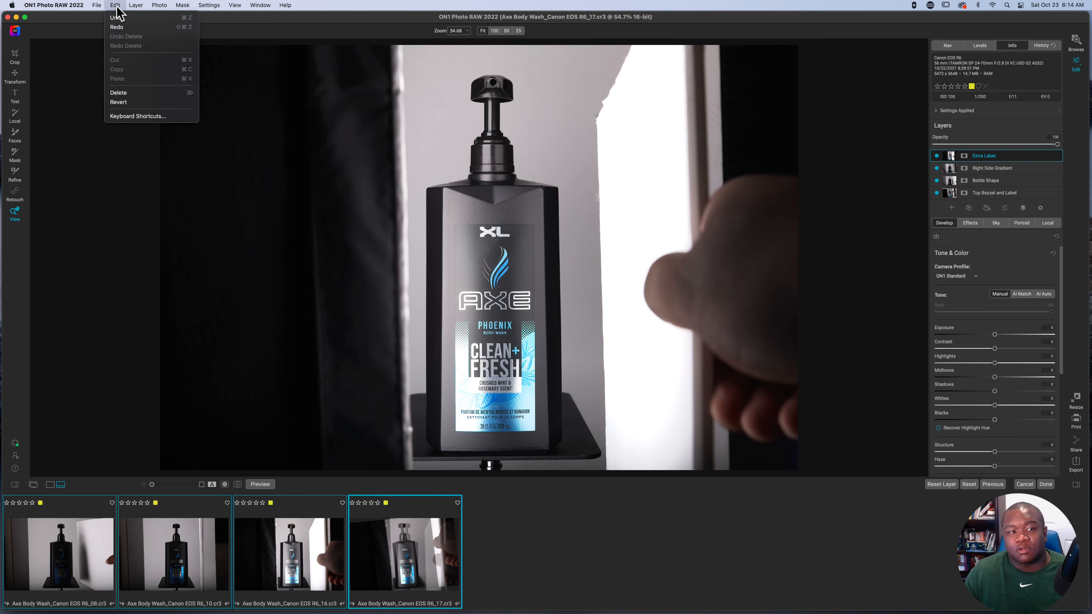
click(118, 18)
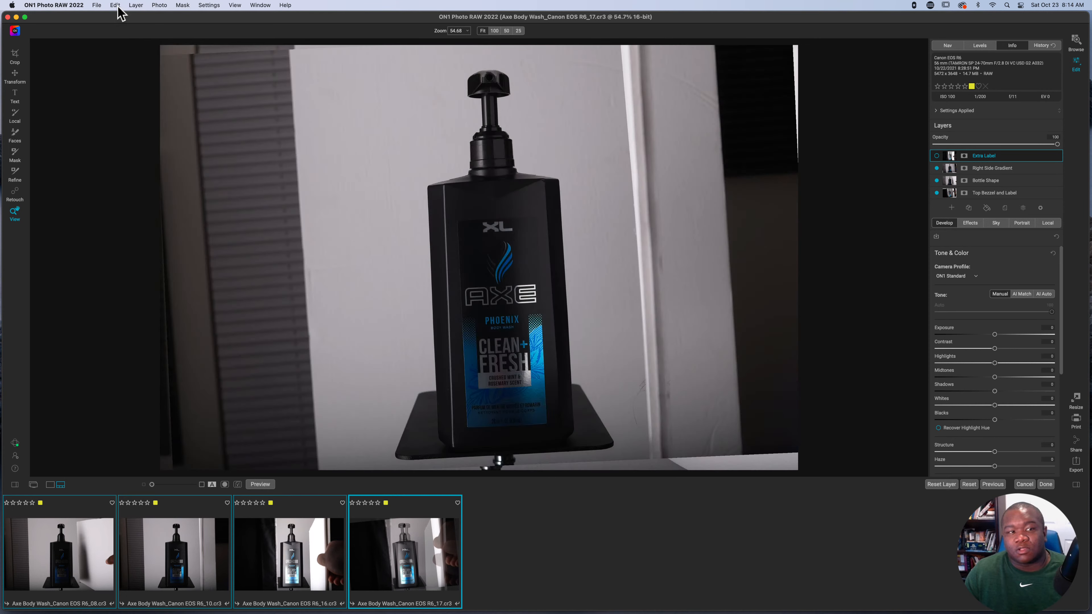
click(116, 6)
click(119, 19)
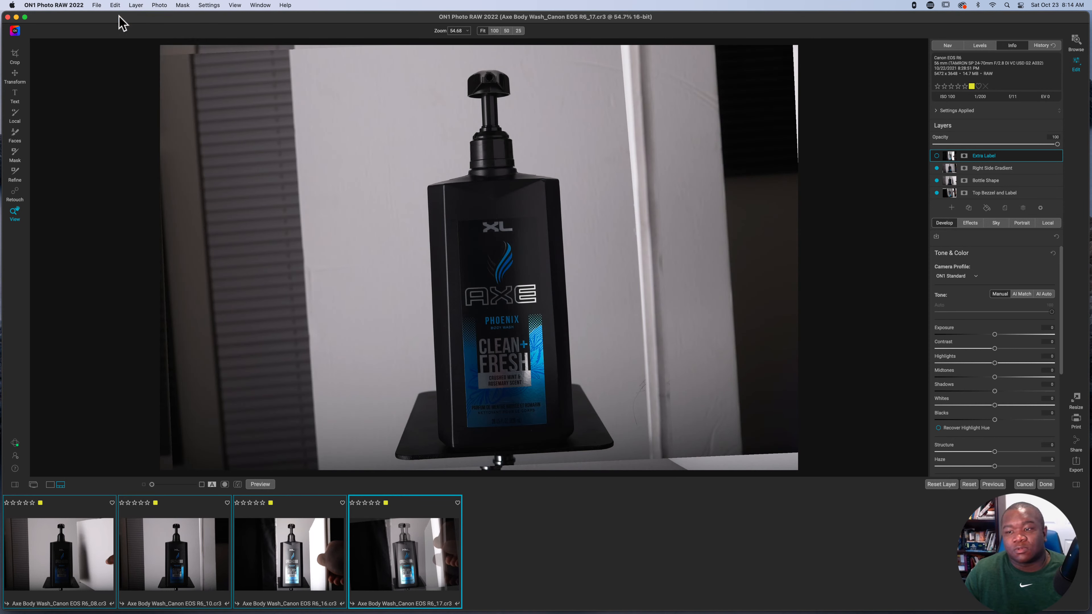
click(116, 7)
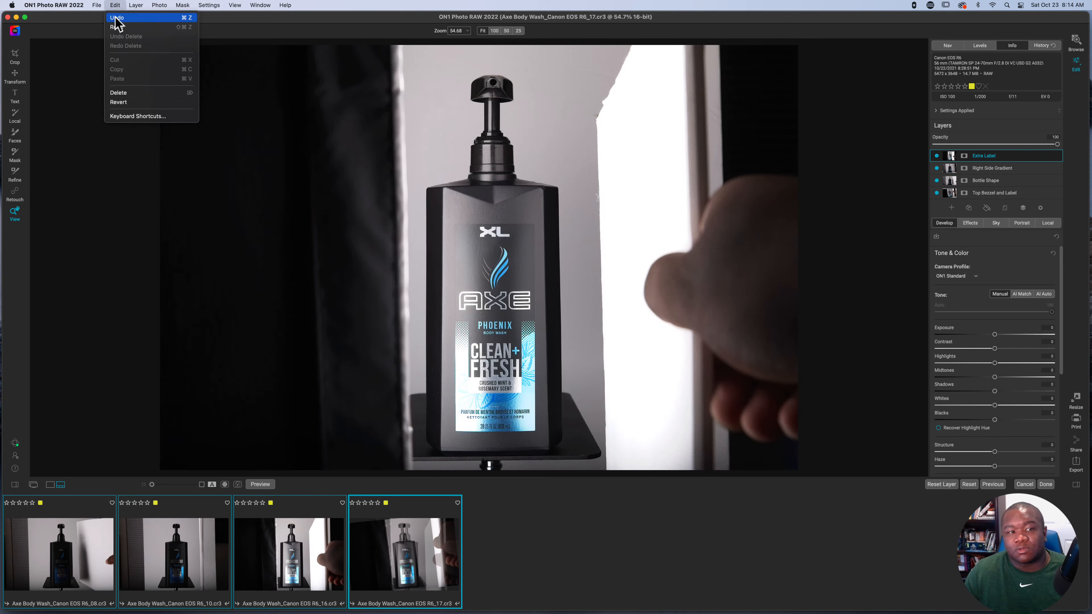
click(115, 18)
click(115, 6)
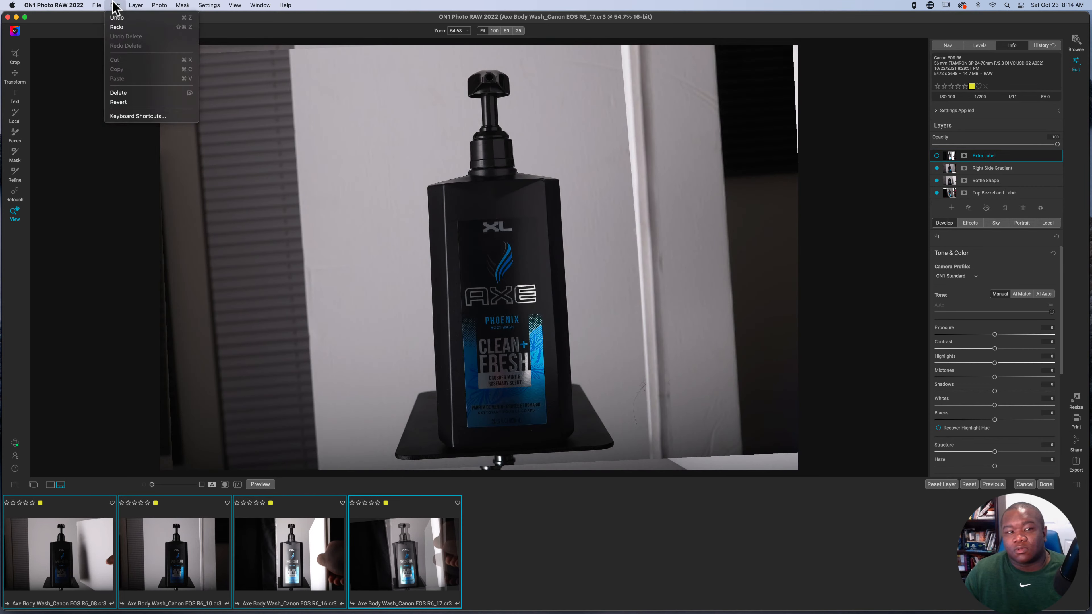
click(116, 17)
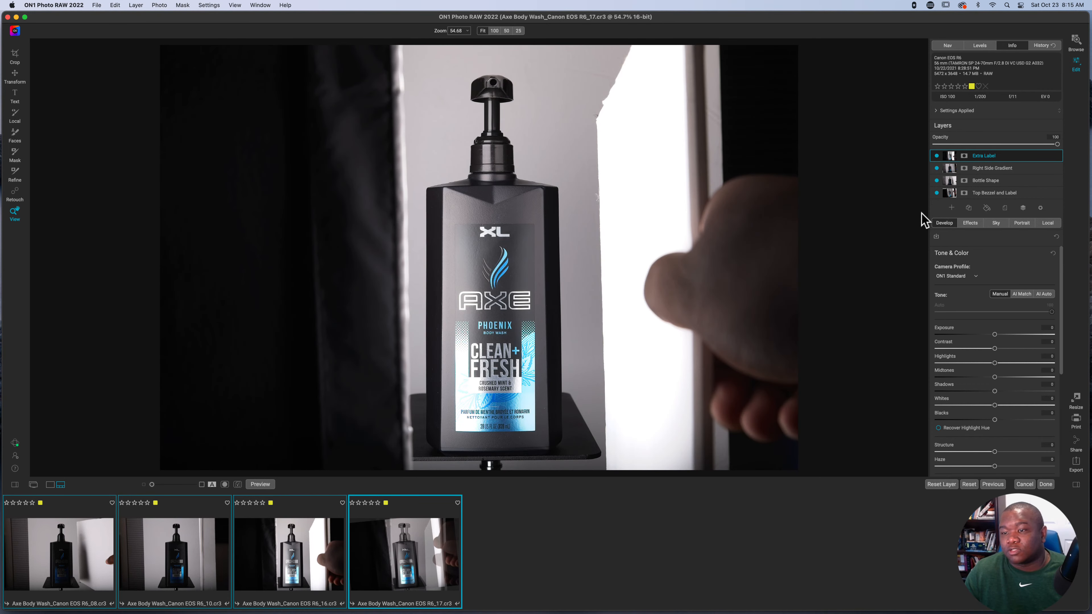
Step: Toggle the Extra Label layer off and on to compare its bottle position with the Right Side Gradient layer beneath
click(936, 156)
click(936, 155)
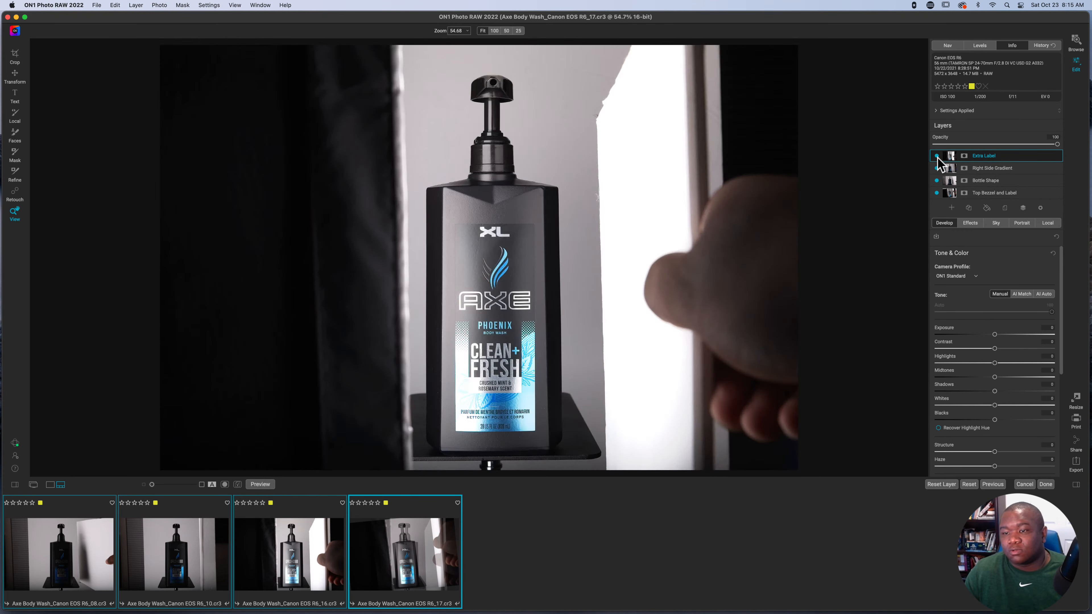
click(937, 156)
click(936, 156)
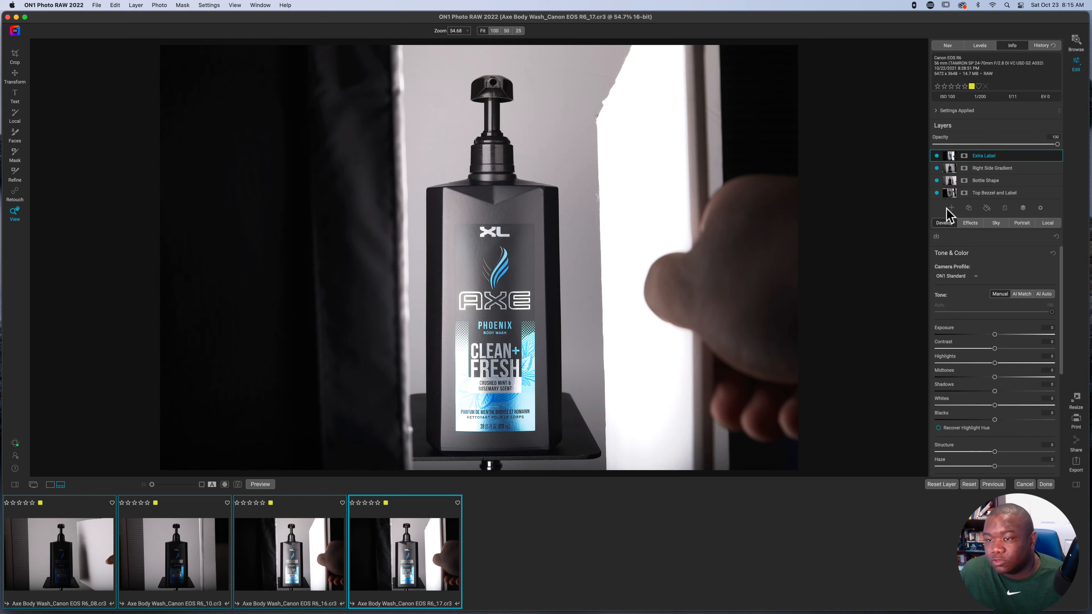
Step: Hide the Extra Label layer, then rotate the Right Side Gradient layer with Transform until its tilted bottle is upright, and apply the rotation
click(1000, 168)
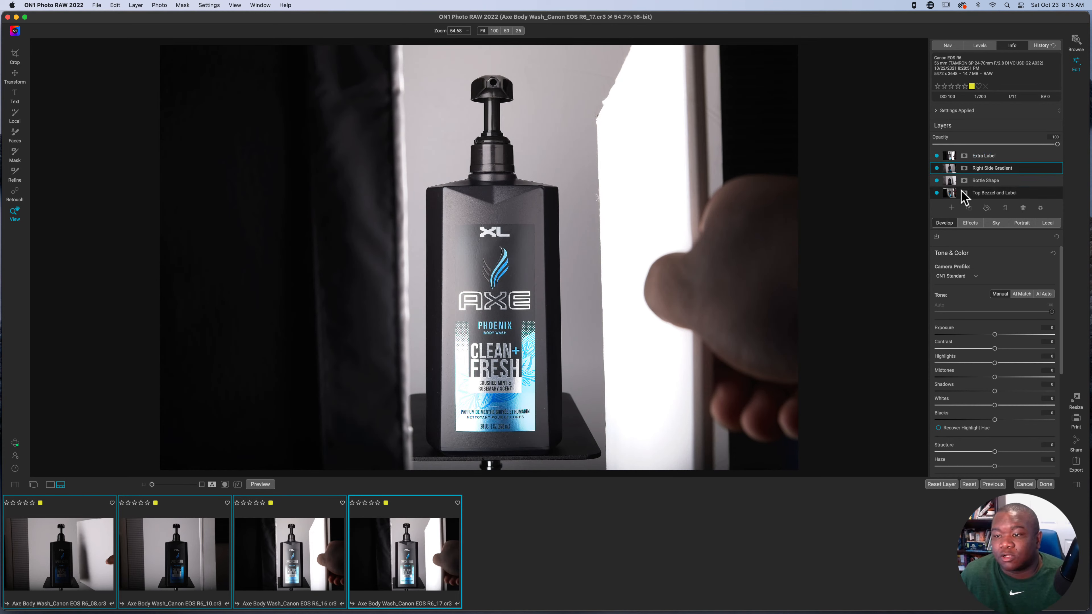
click(14, 74)
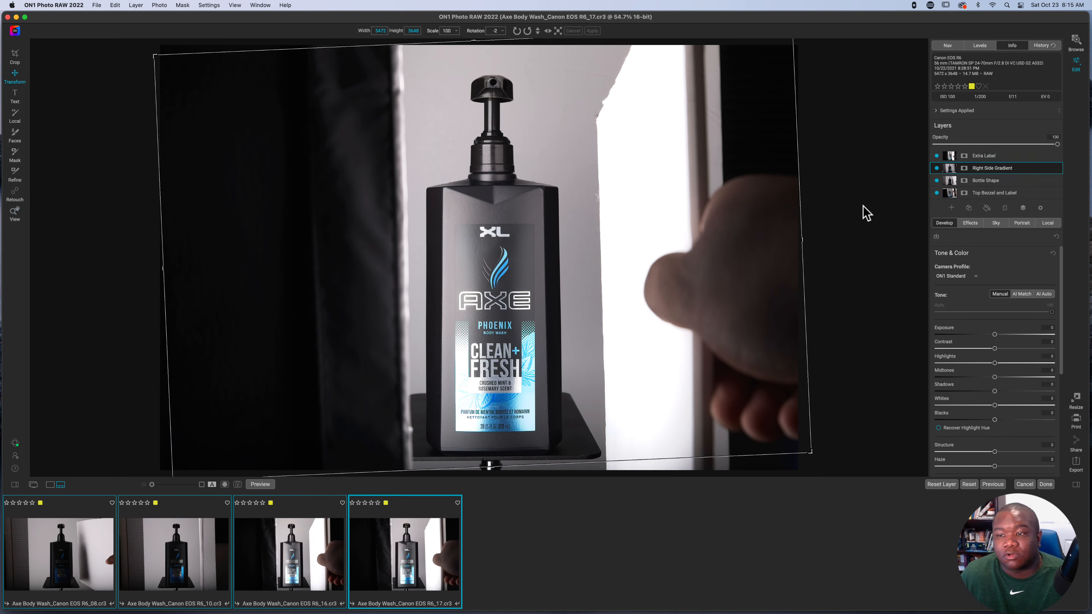
click(936, 156)
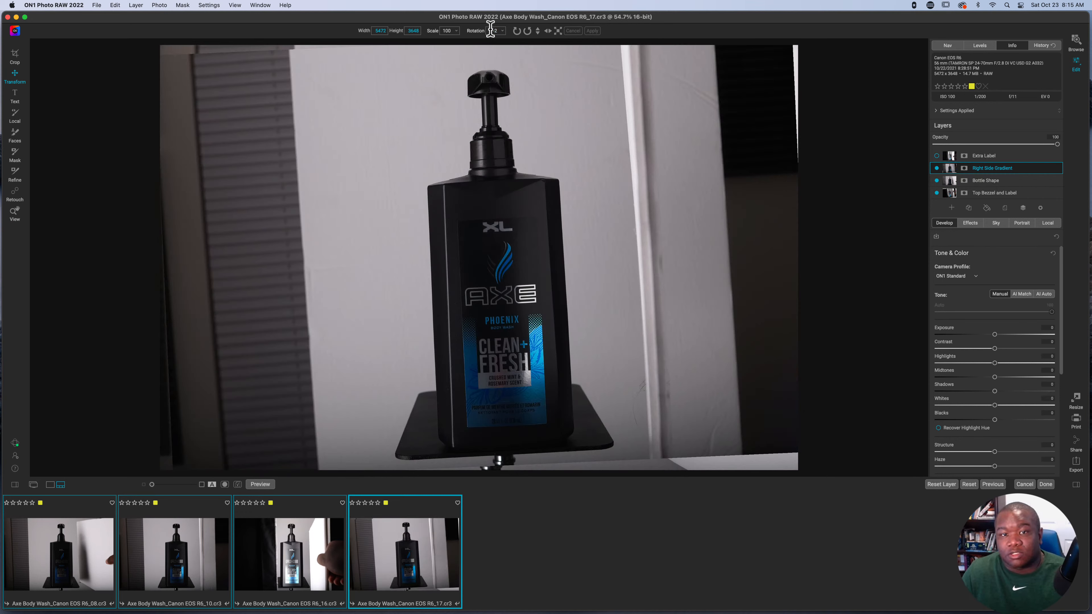
click(502, 31)
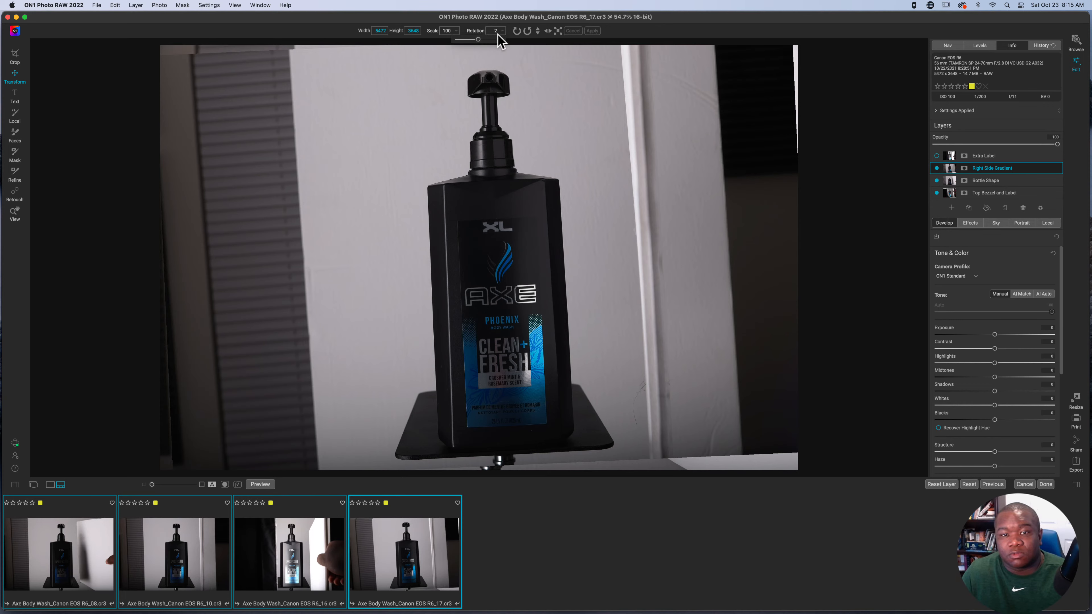
click(498, 34)
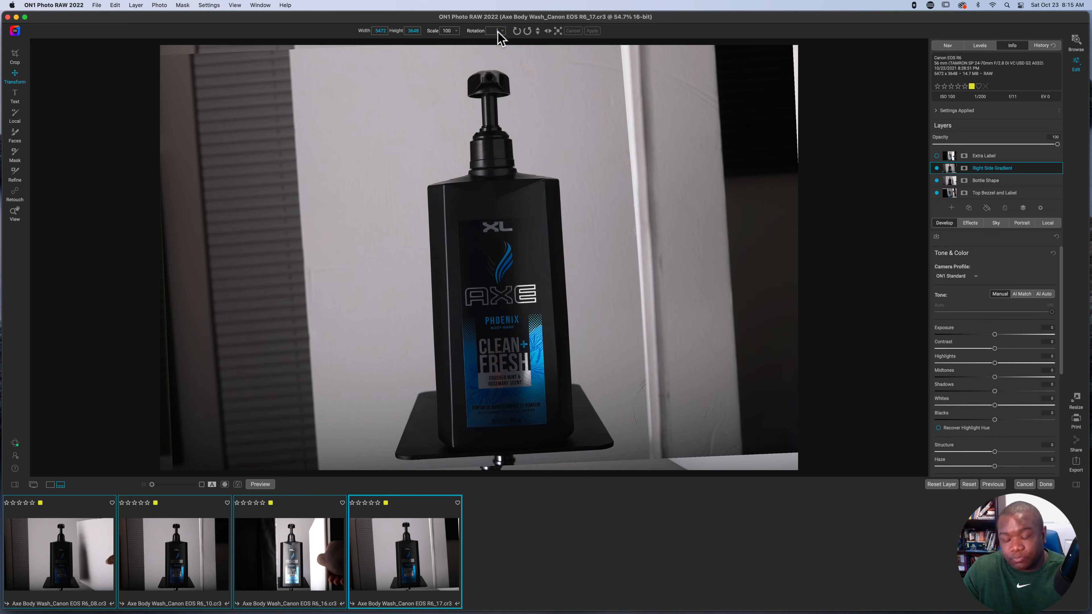
text(0)
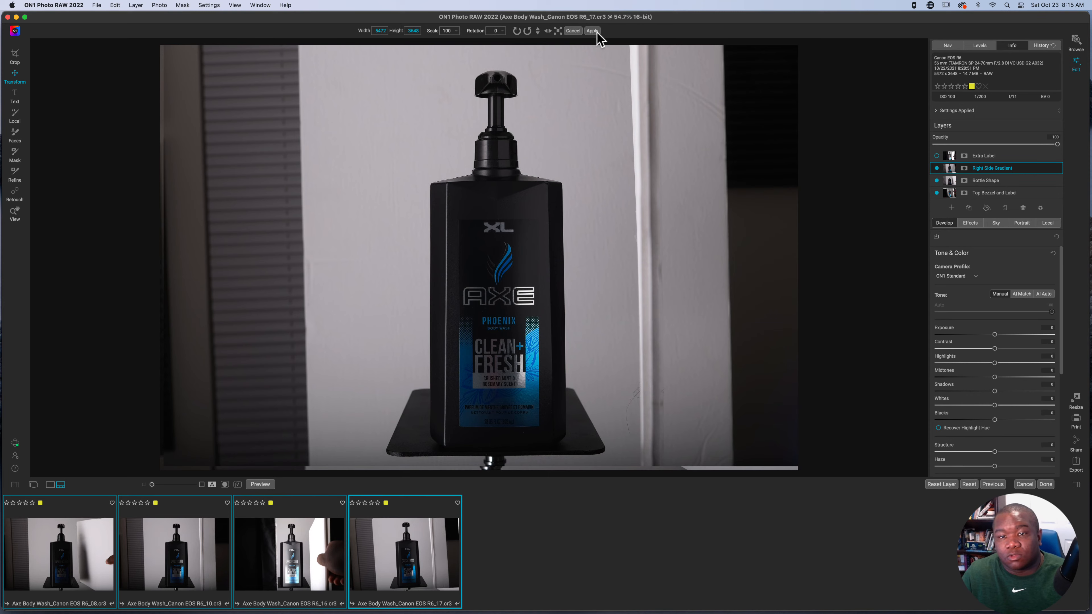
click(596, 32)
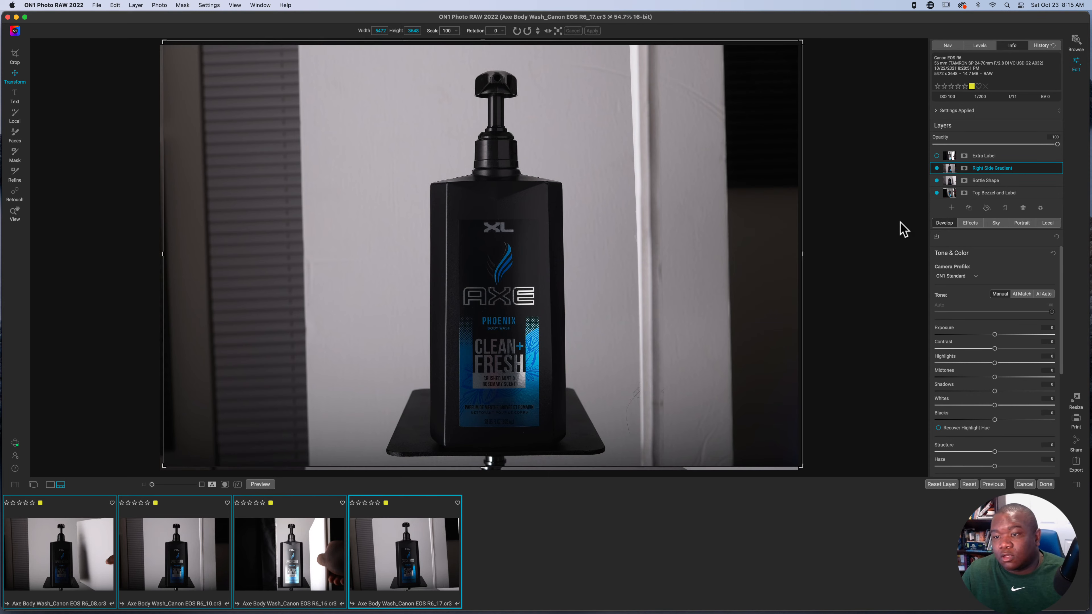
Step: Show the Extra Label layer, then start correcting the rotation of the Top Bezzel and Label layer with Transform
click(936, 155)
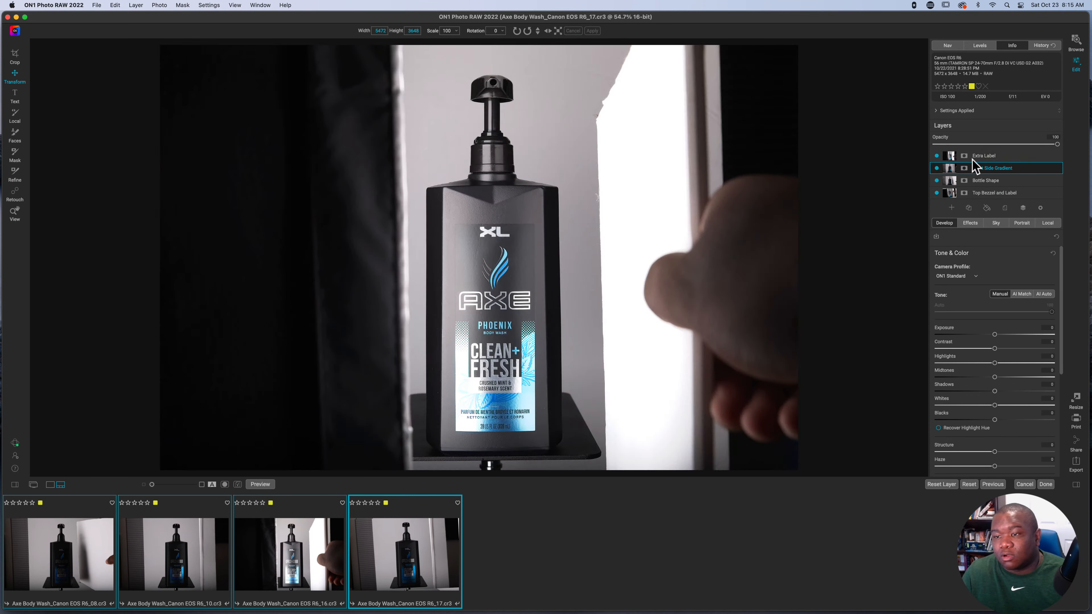
click(993, 156)
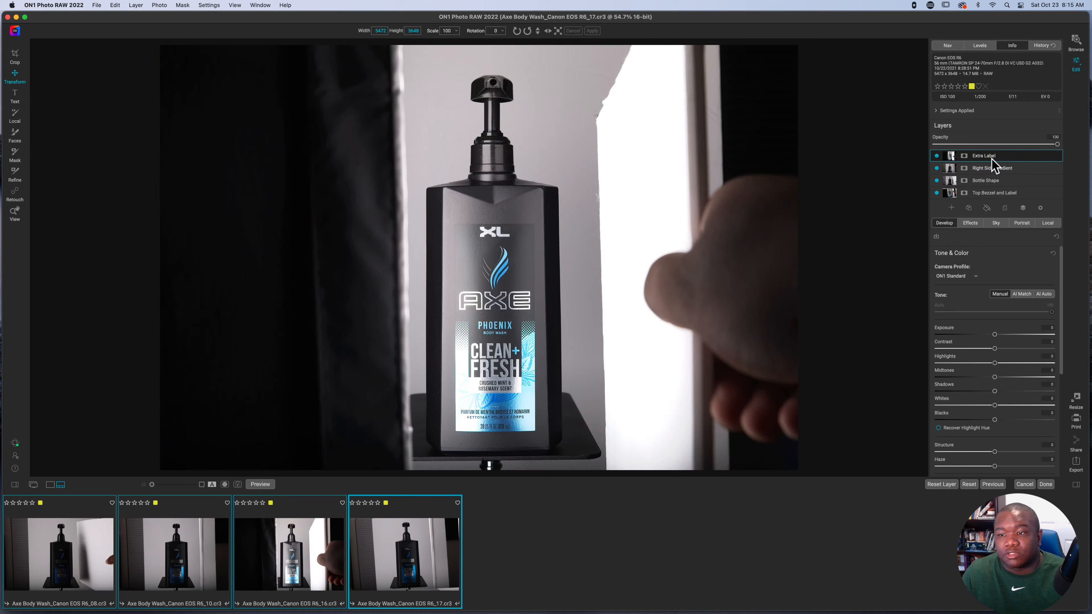
click(987, 182)
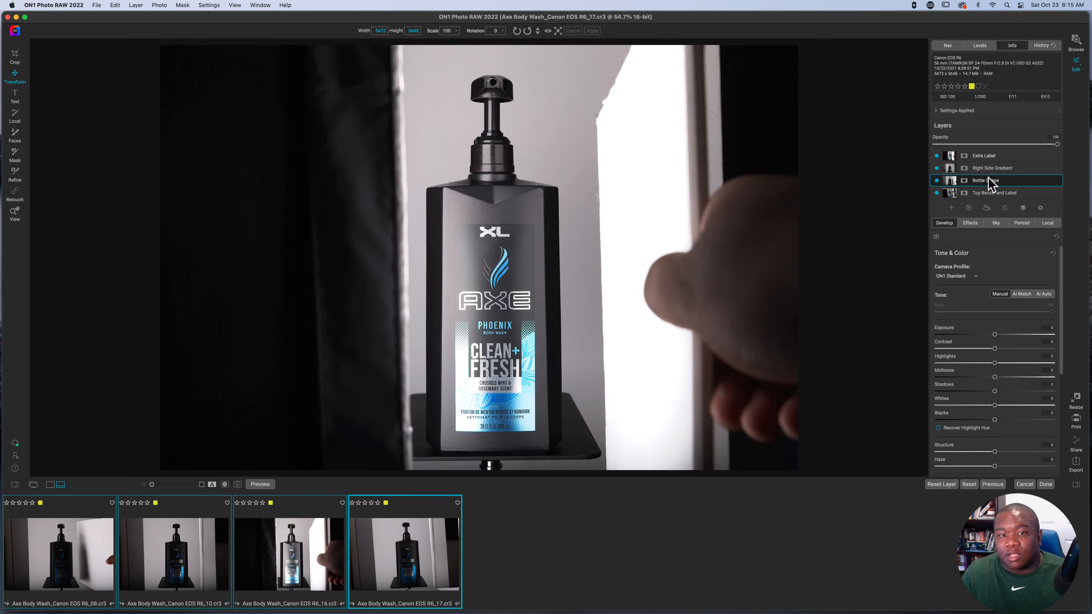
click(994, 194)
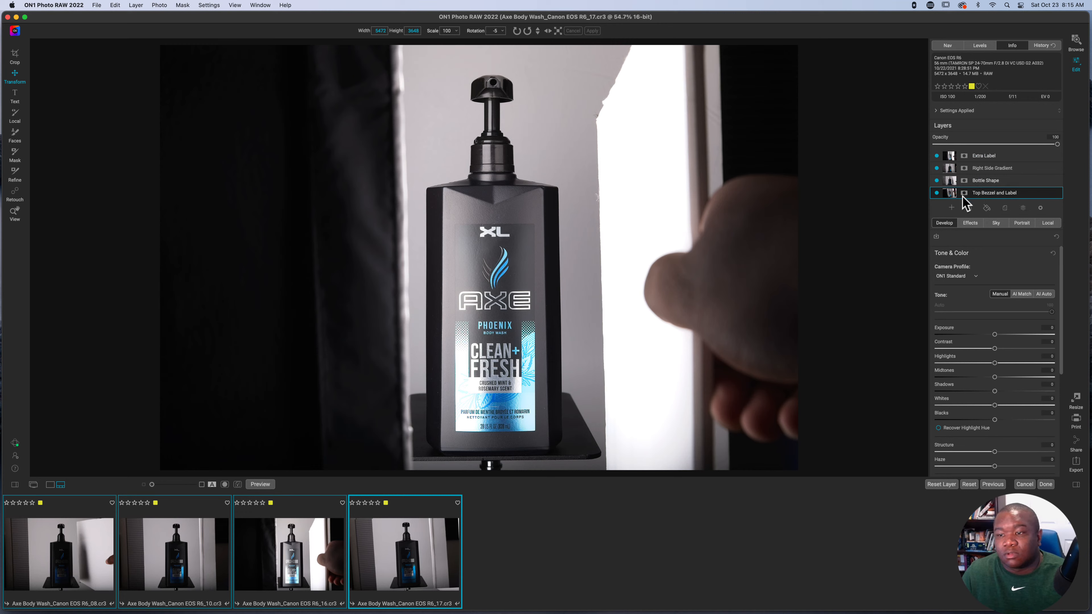
click(498, 33)
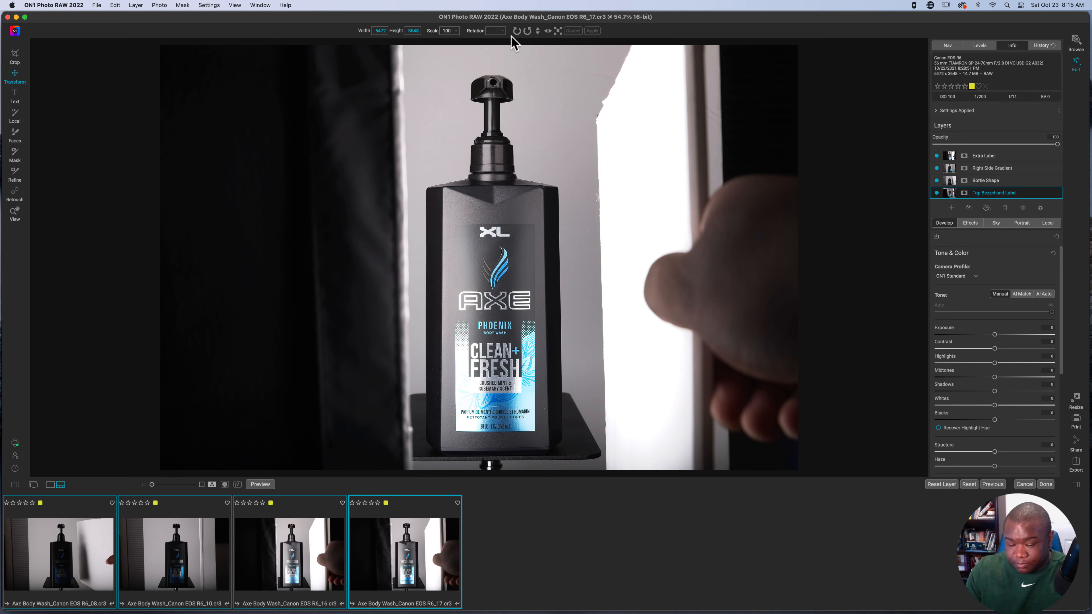
key(Return)
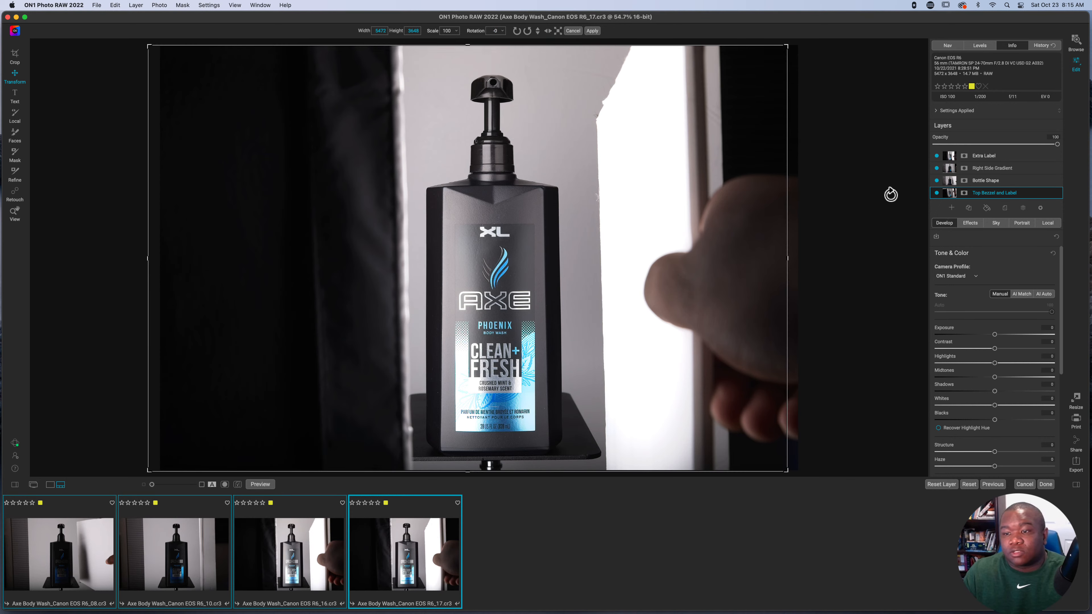
Step: Hide the Extra Label layer, then set the Top Bezzel and Label layer's rotation to 0 and apply it
click(937, 155)
click(937, 168)
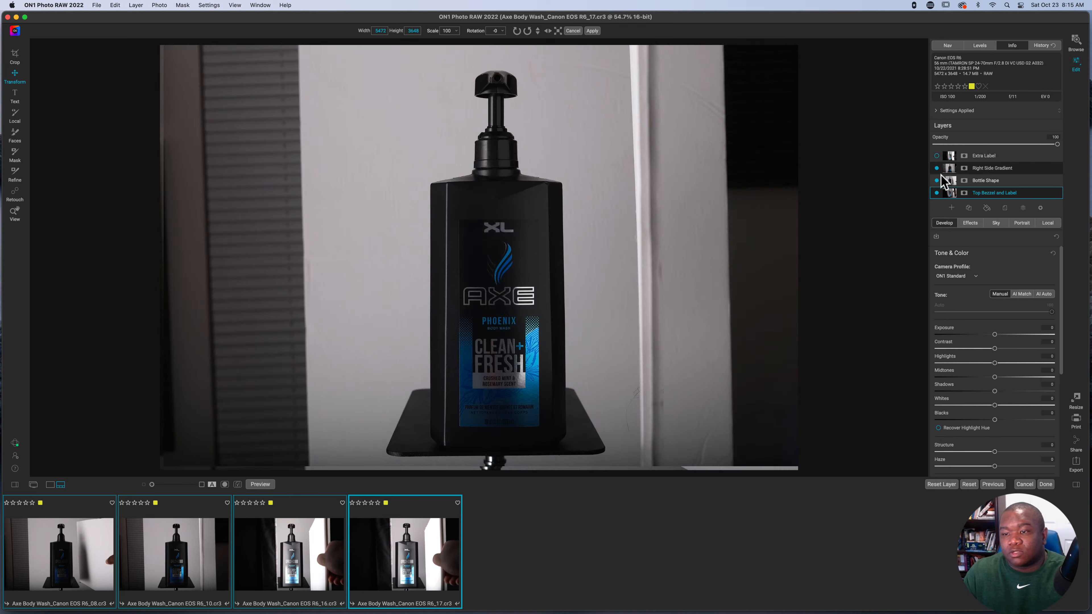
click(937, 168)
click(936, 168)
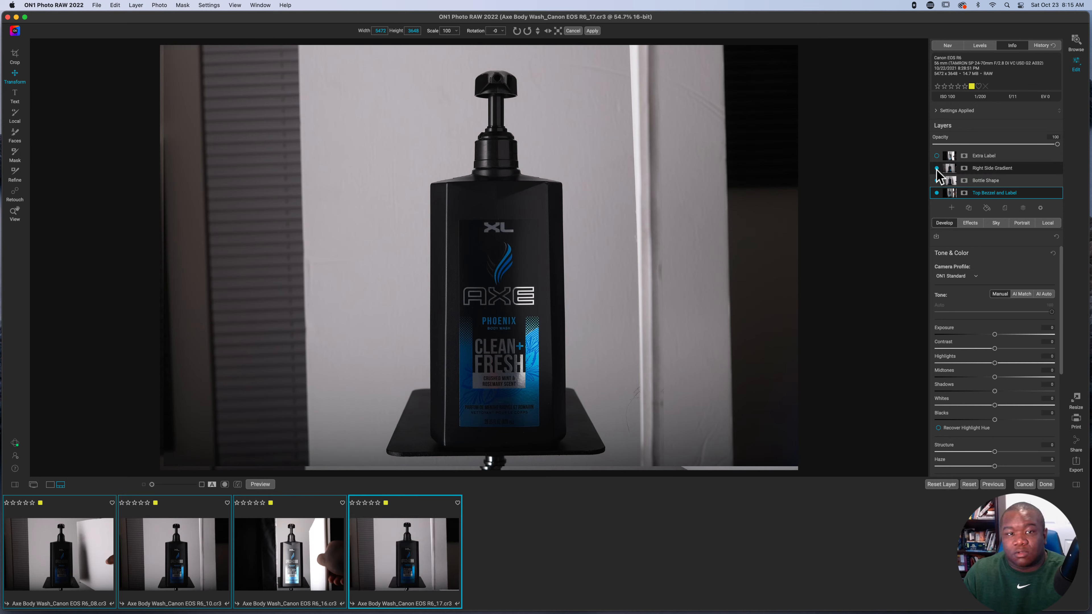
click(936, 168)
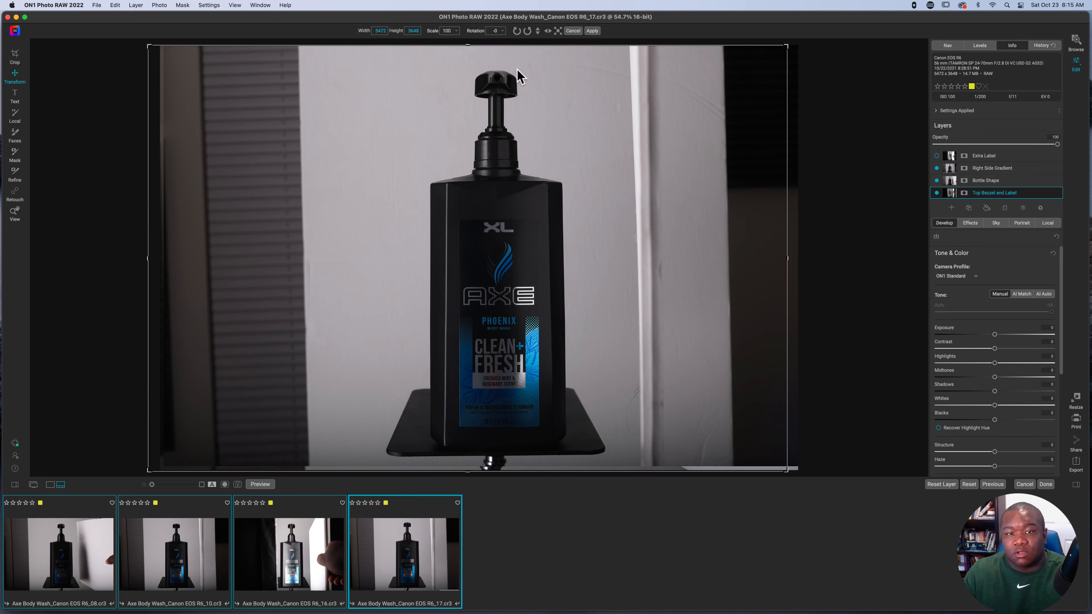
click(498, 31)
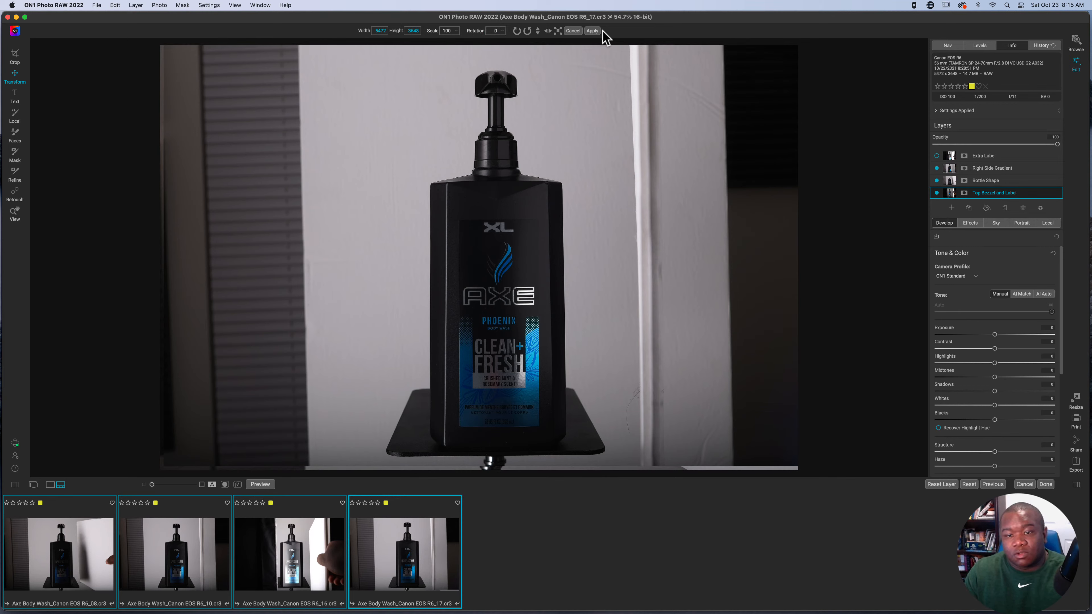
click(595, 31)
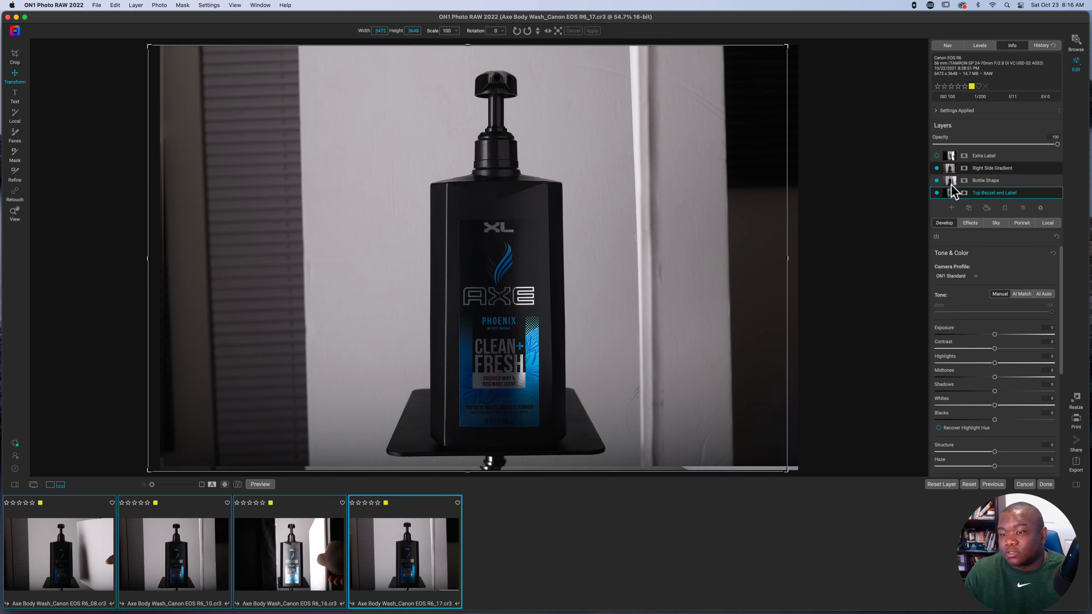
Step: Hide the Right Side Gradient and Bottle Shape layers, then move the Top Bezzel and Label layer slightly right to match the Bottle Shape bottle's position
click(937, 168)
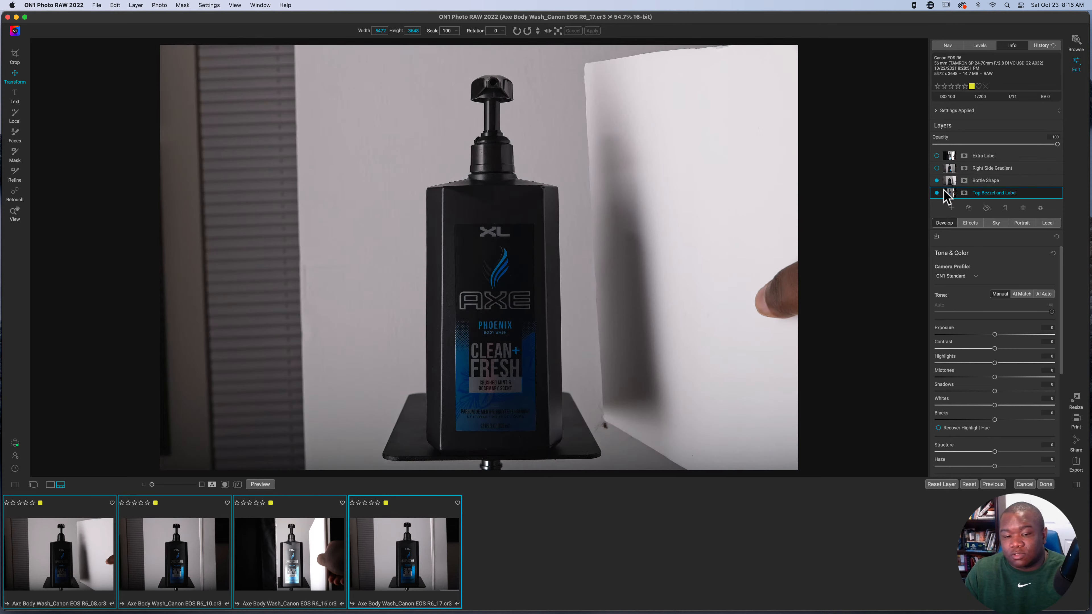
click(936, 168)
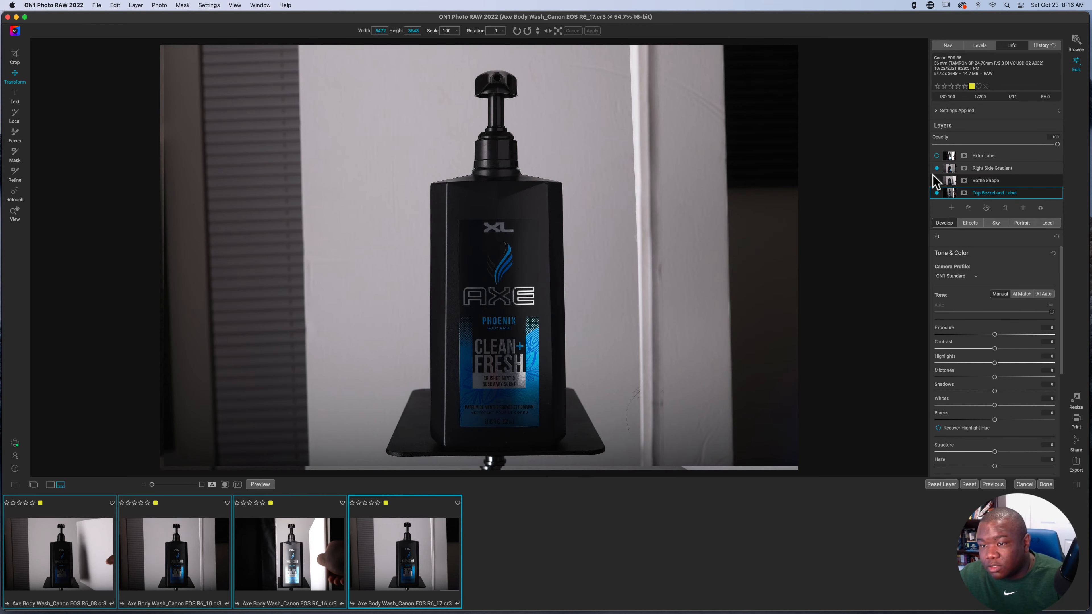
click(937, 168)
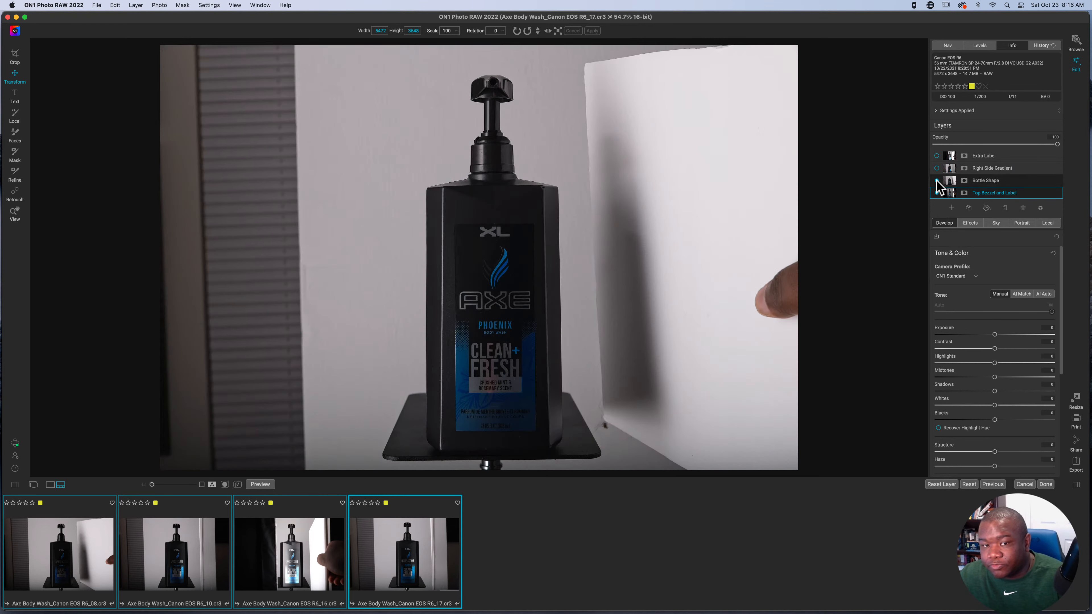
click(937, 180)
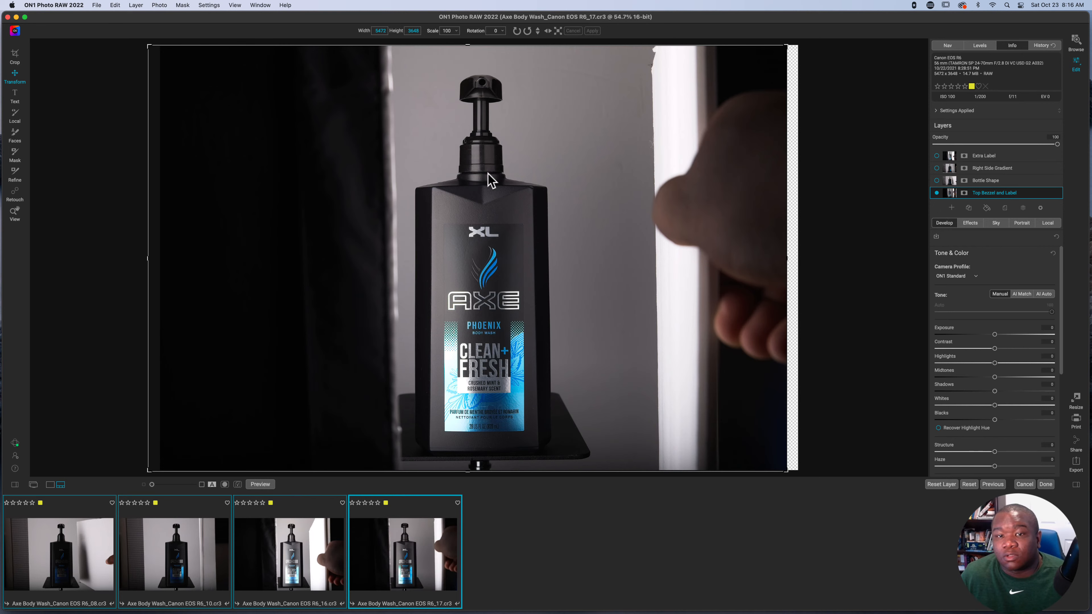
drag(397, 205, 409, 203)
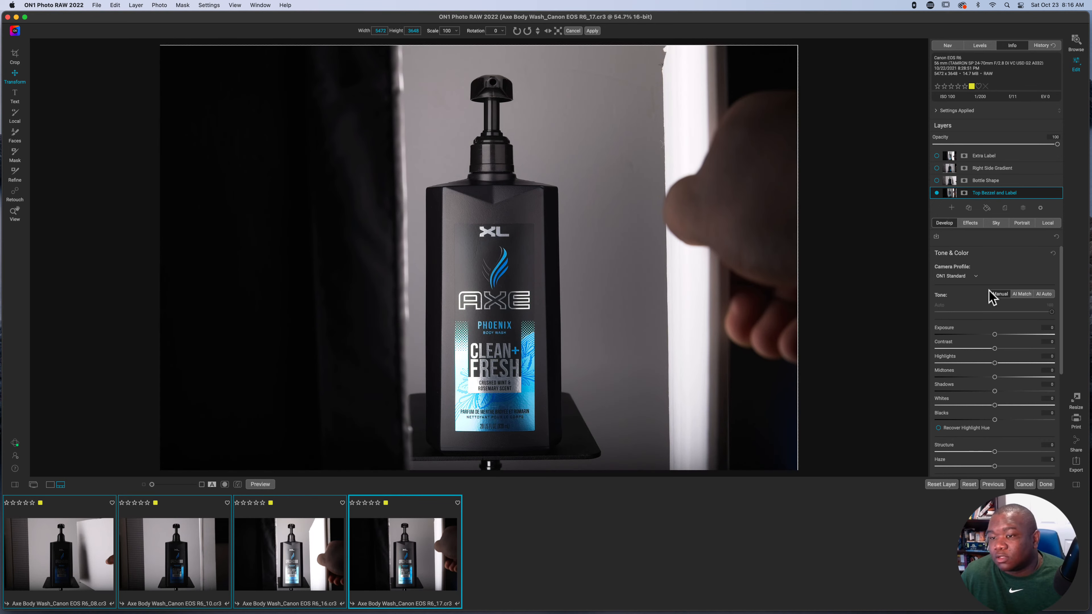
Step: Show the Bottle Shape and Right Side Gradient layers, then shift Right Side Gradient slightly down and left to align its bottle, and apply
click(937, 180)
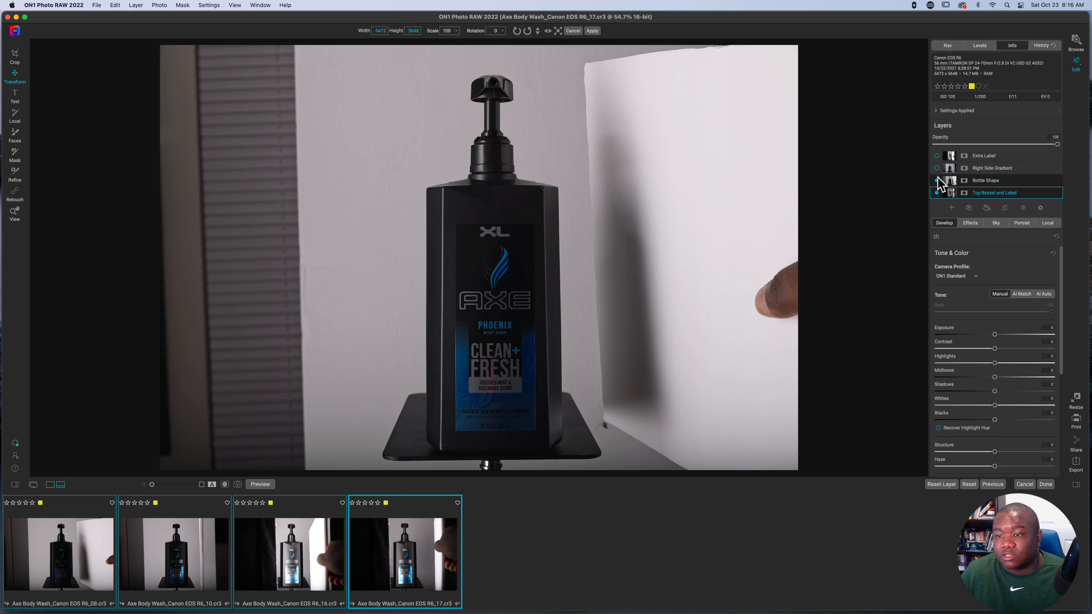
click(937, 168)
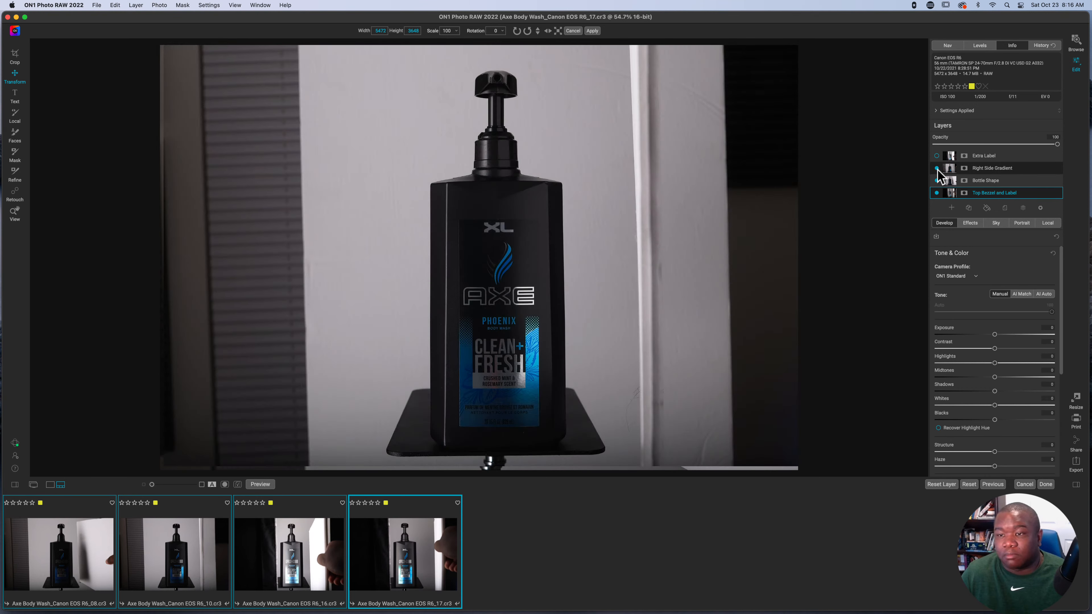
click(981, 169)
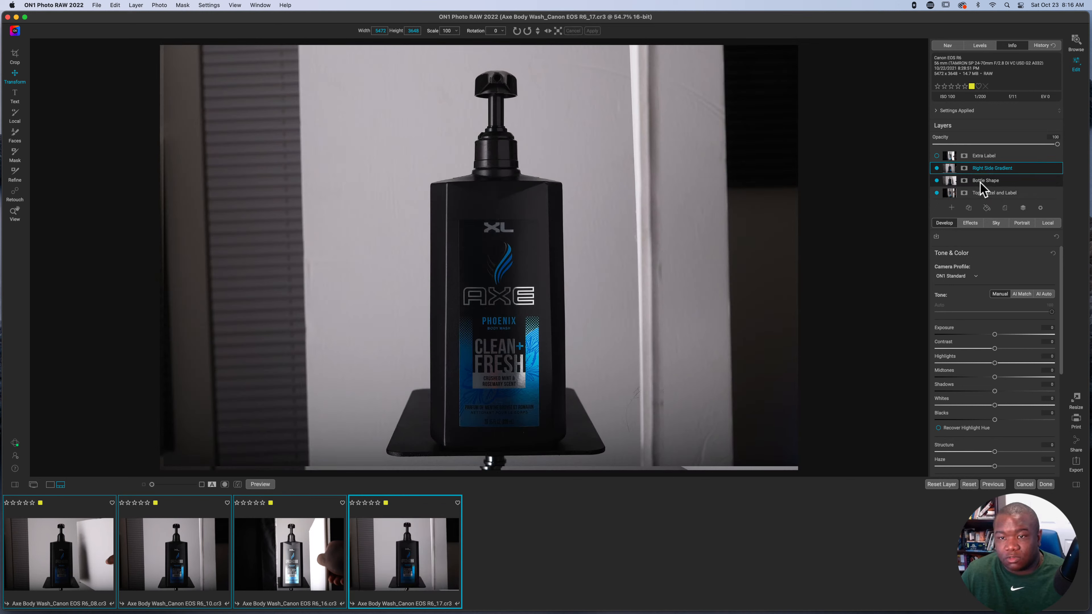
click(981, 181)
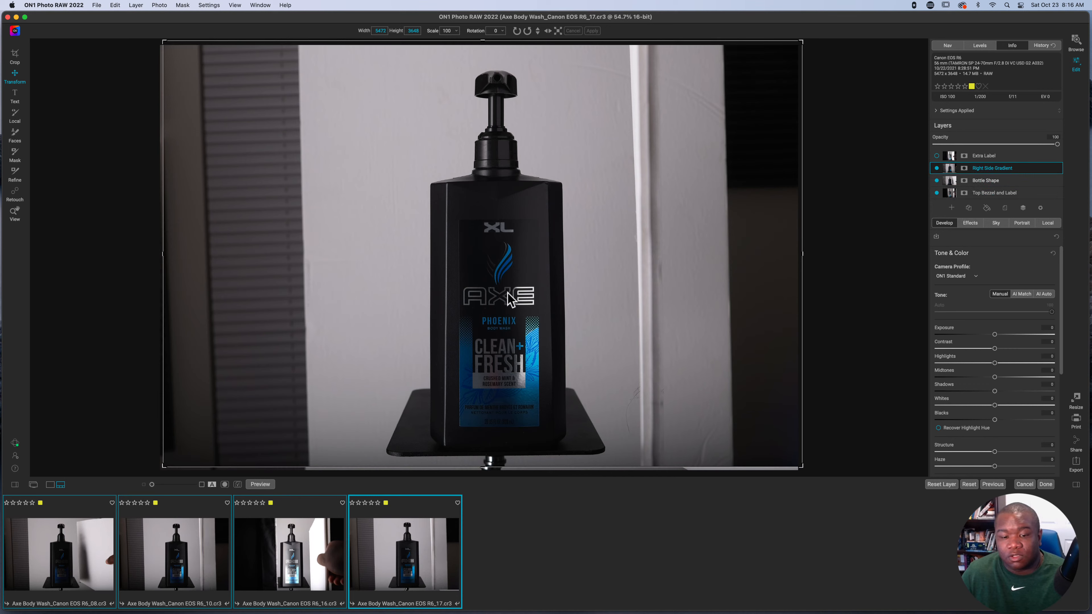
drag(517, 241, 512, 247)
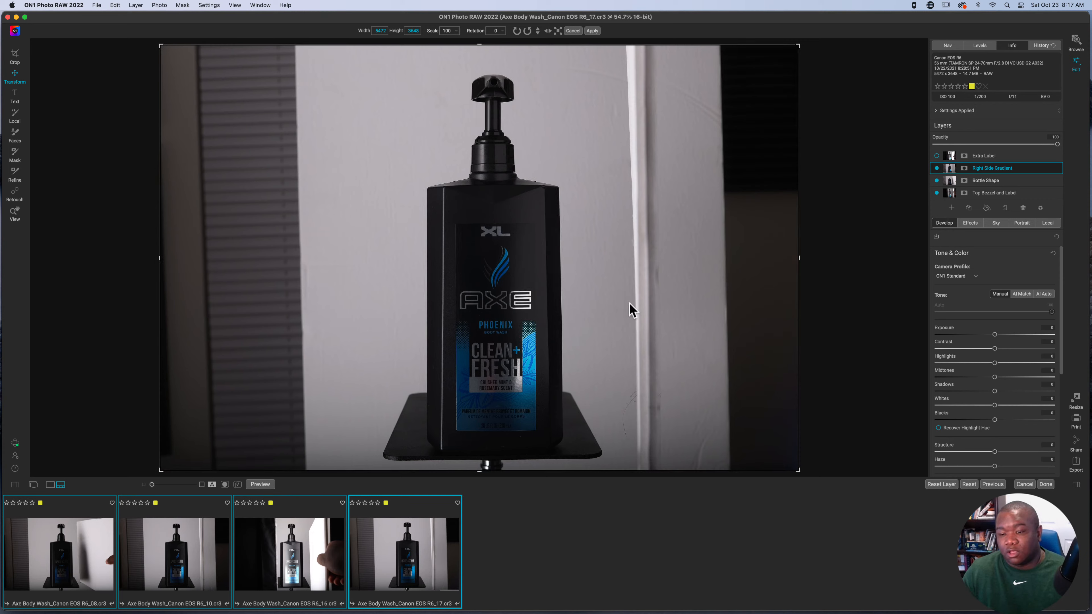
click(592, 31)
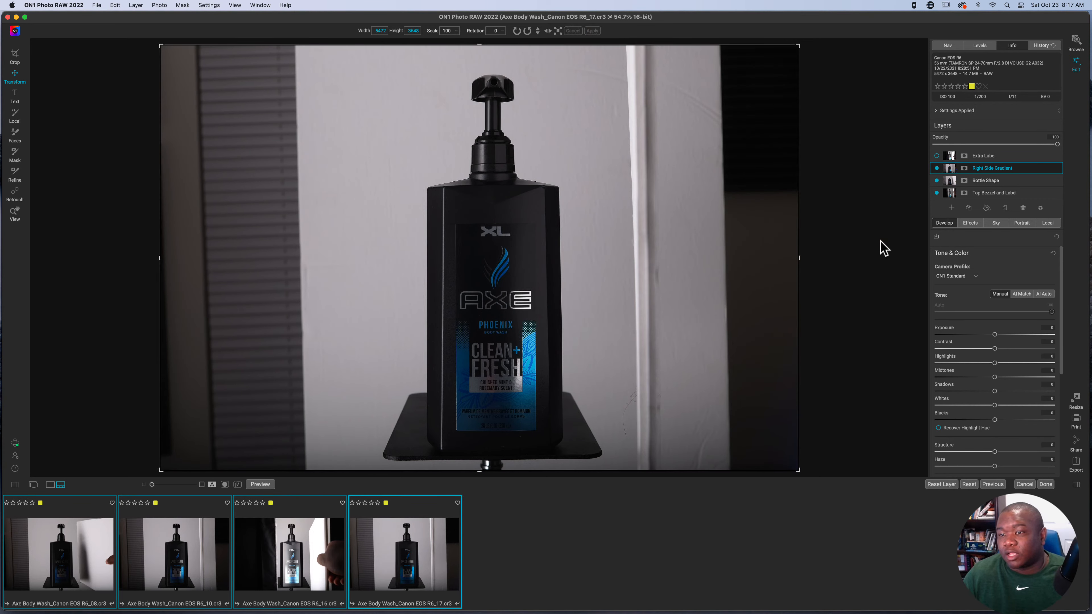
Step: Fine-tune the Right Side Gradient layer's position with a slight upward nudge, apply it, and show the Extra Label layer
drag(715, 269, 714, 271)
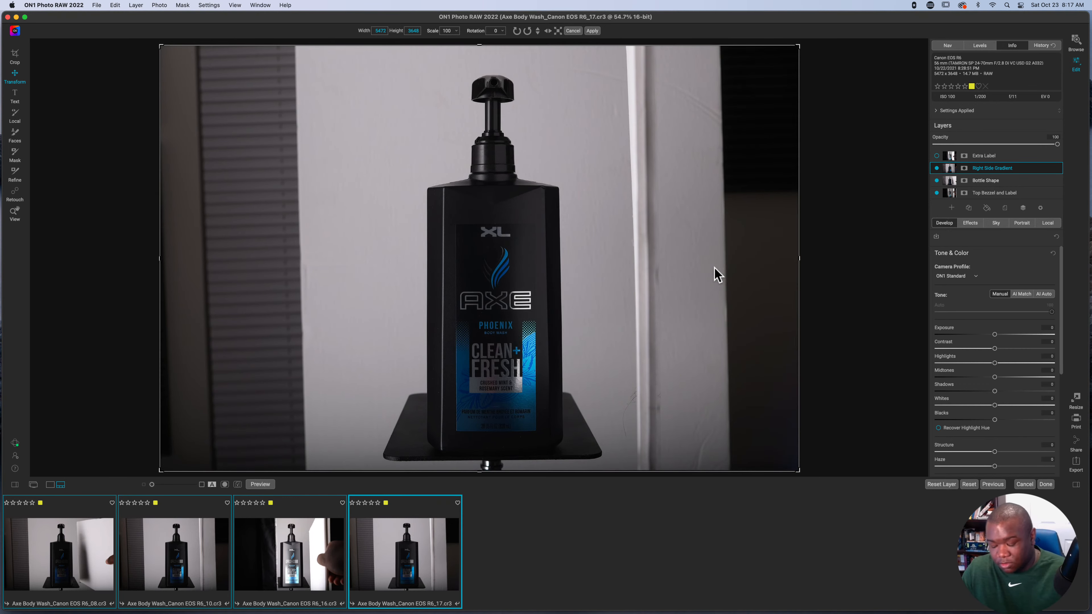
click(593, 31)
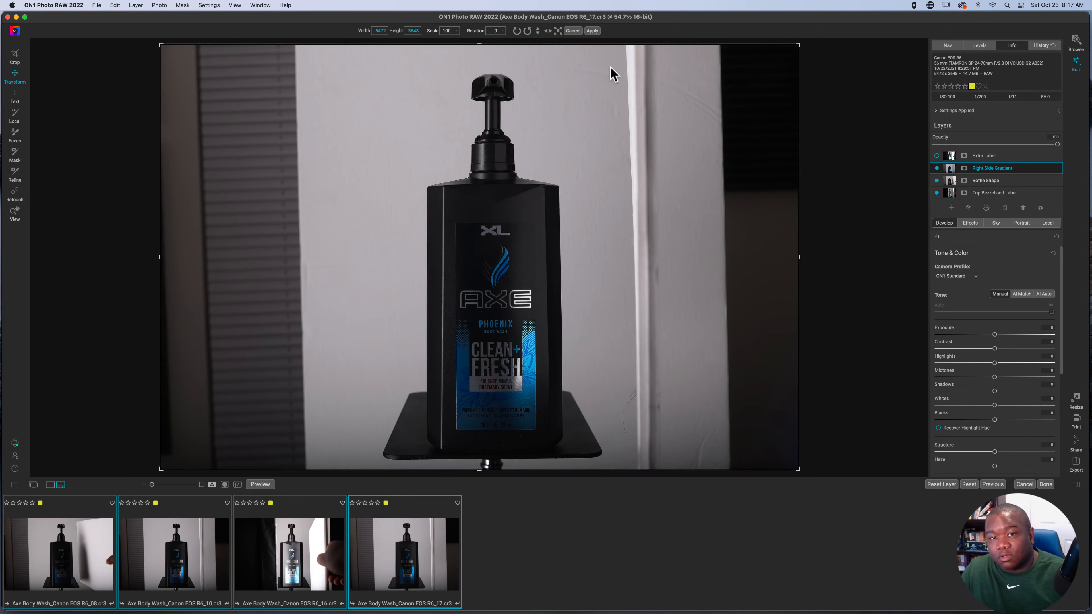
click(593, 31)
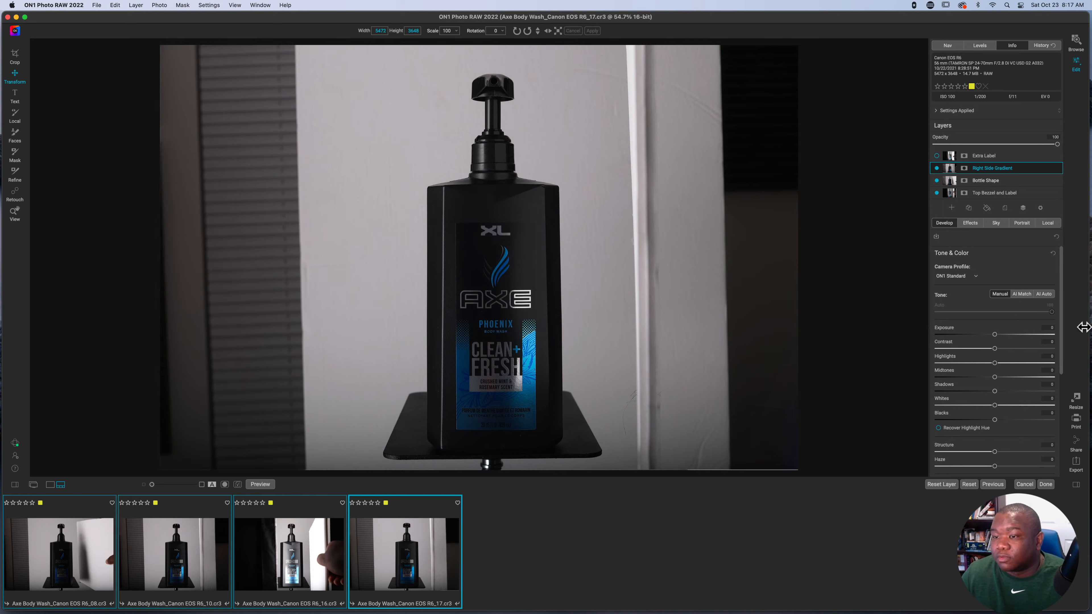
click(937, 156)
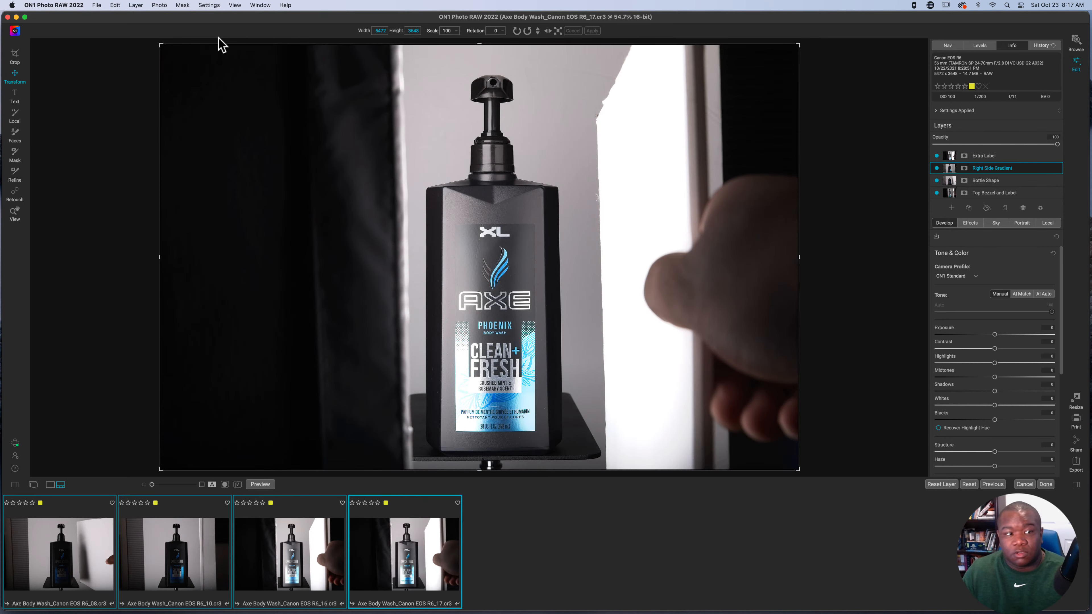
Step: Leave Transform for the View tool and check the Top Bezzel and Label layer's Lens Correction settings before reopening Tone & Color
click(14, 213)
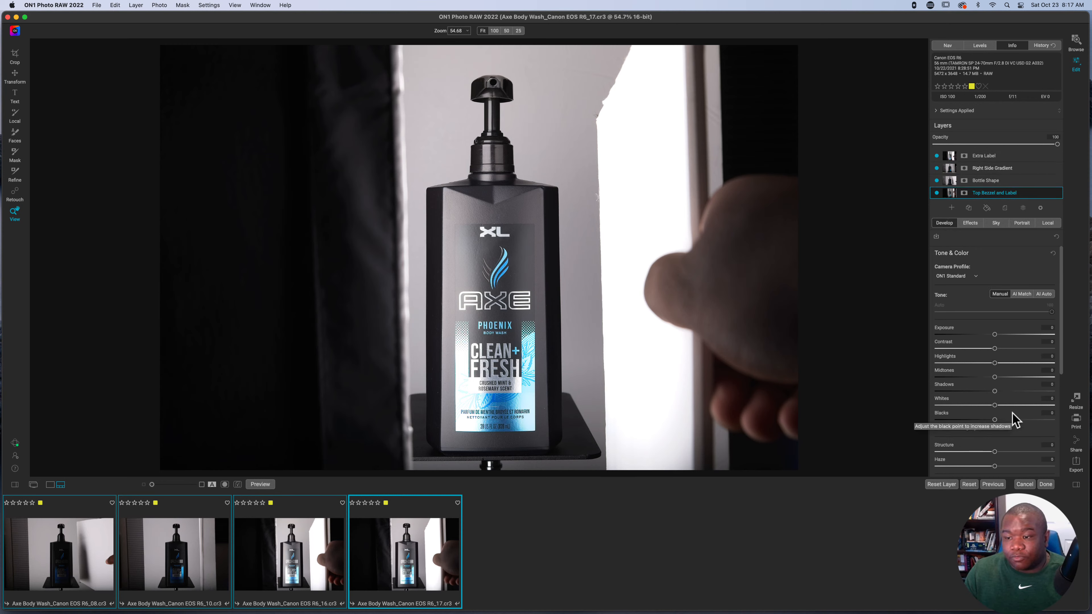
scroll(1013, 420, down, 2)
scroll(1013, 419, down, 10)
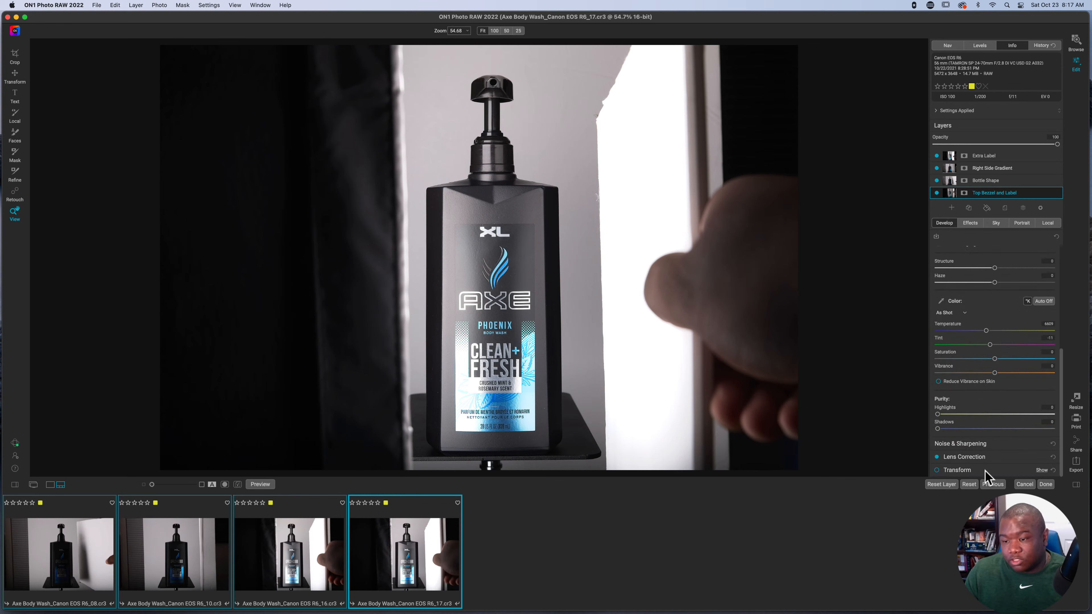
click(991, 457)
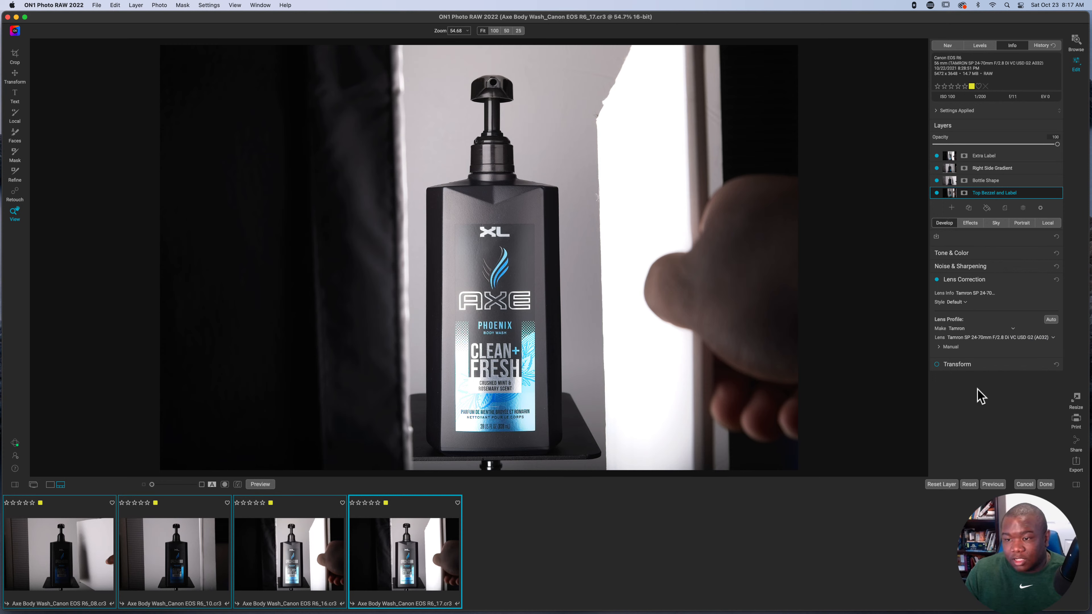
click(1002, 283)
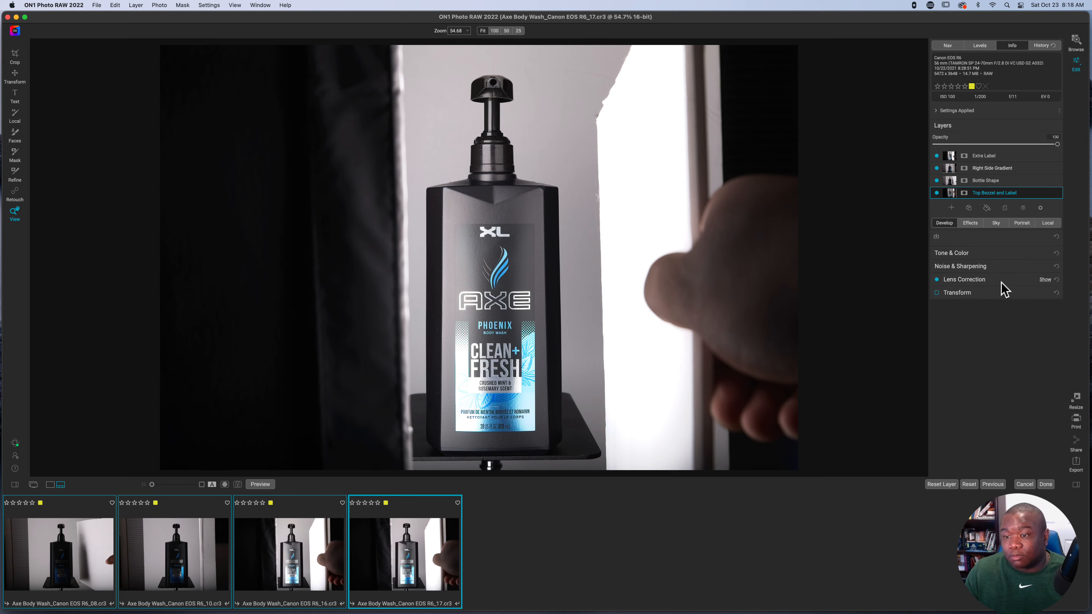
click(982, 254)
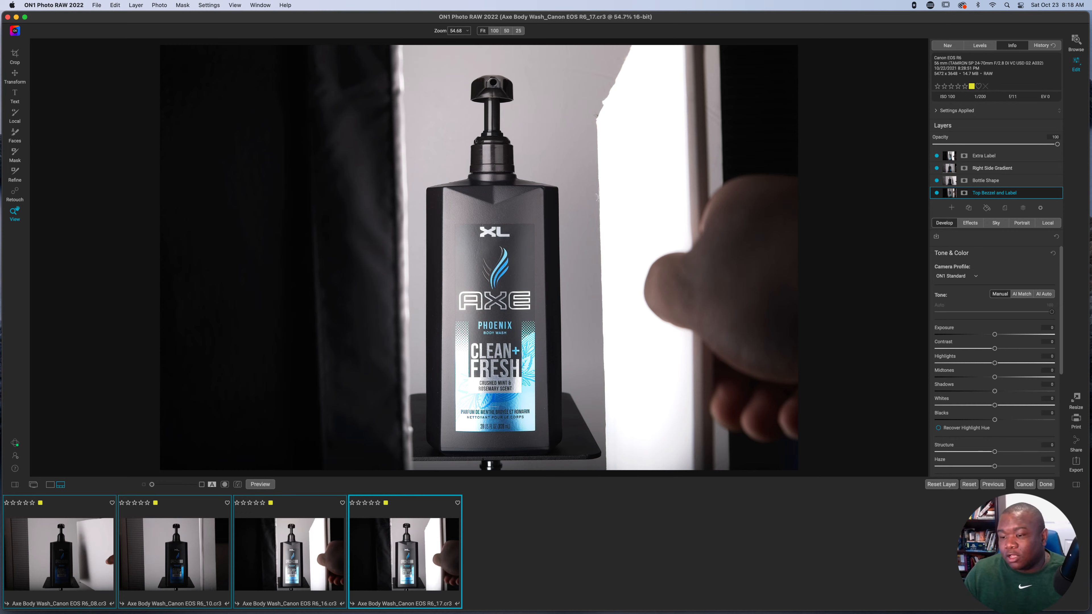
Step: Finish the layered edit and open the export options for the resulting Axe Body Wash .onphoto file from the thumbnail grid
click(1045, 486)
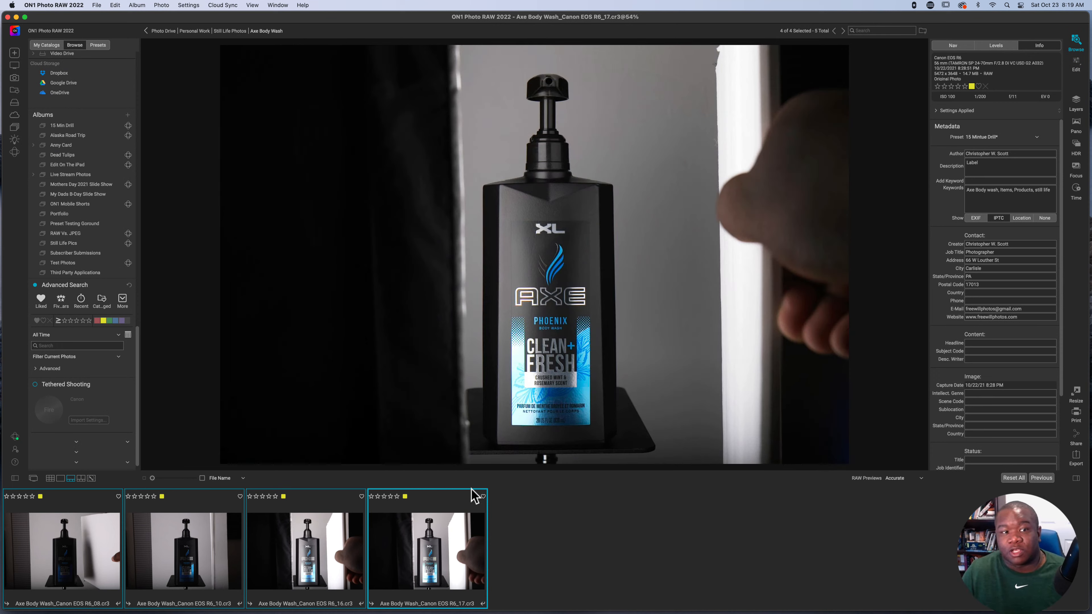
click(50, 479)
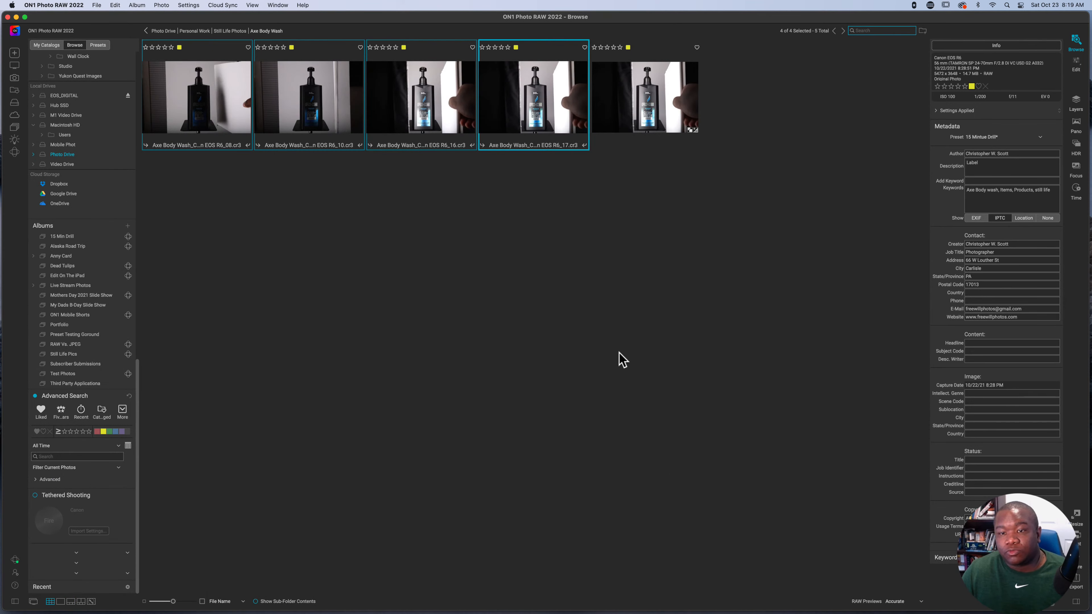
click(634, 124)
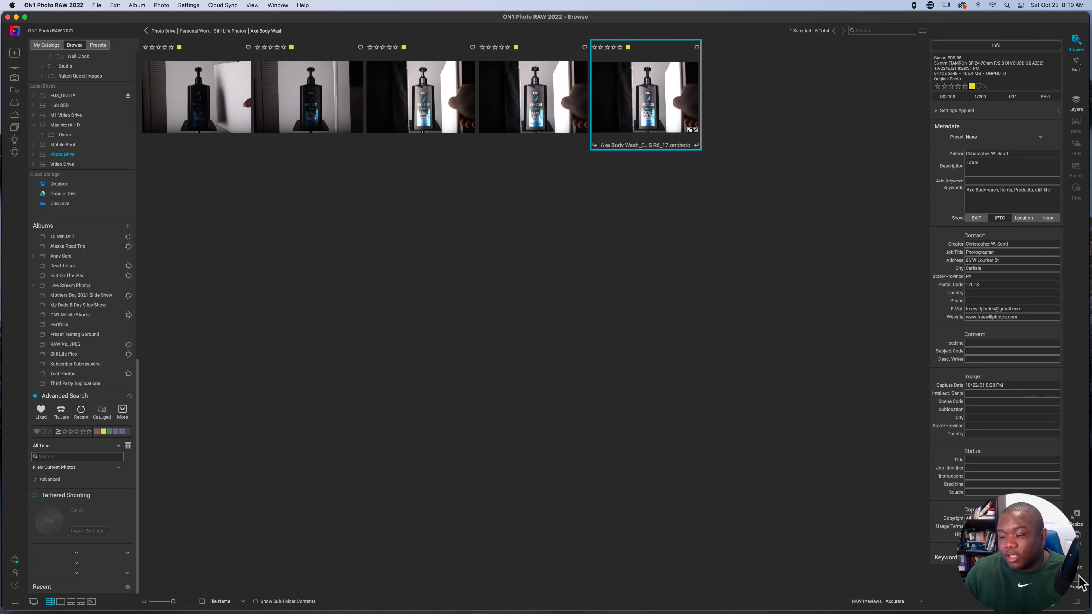
key(super+shift+e)
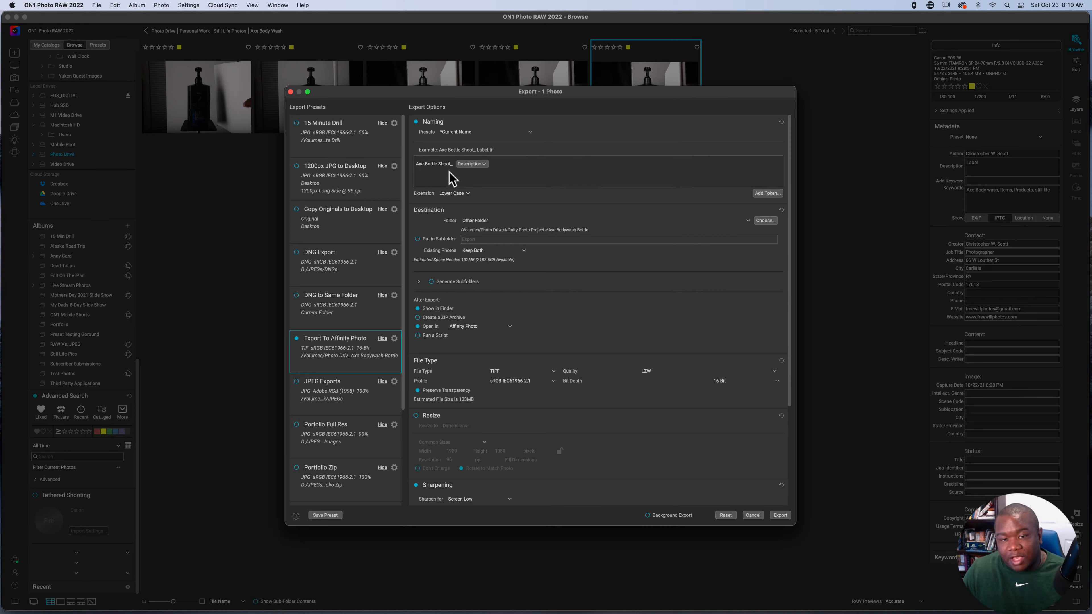
Step: Insert "With Layers" before the Description token in the export file name
click(420, 165)
click(420, 171)
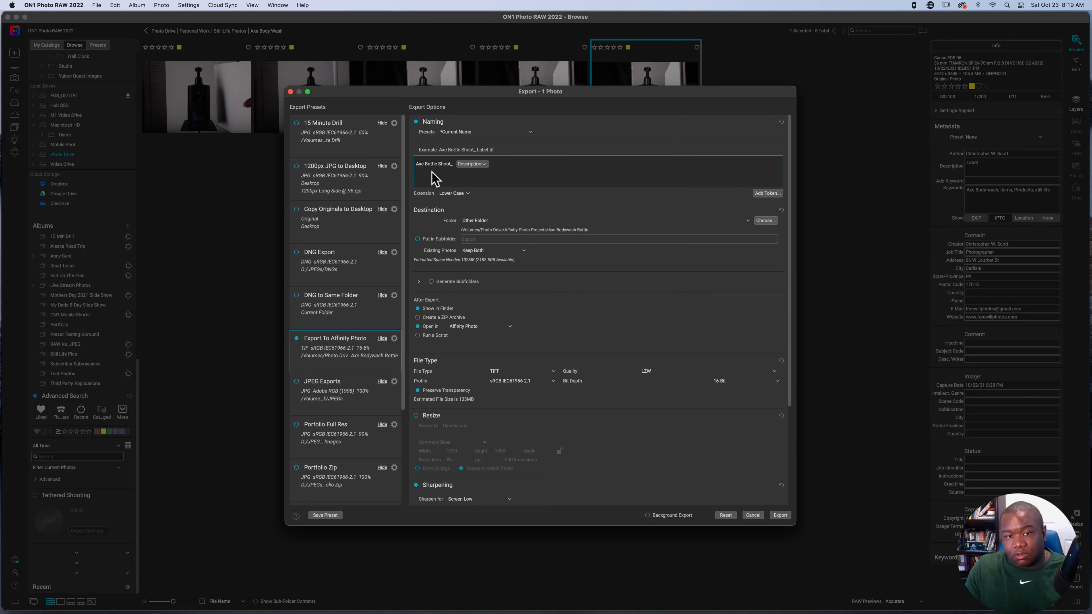
click(454, 167)
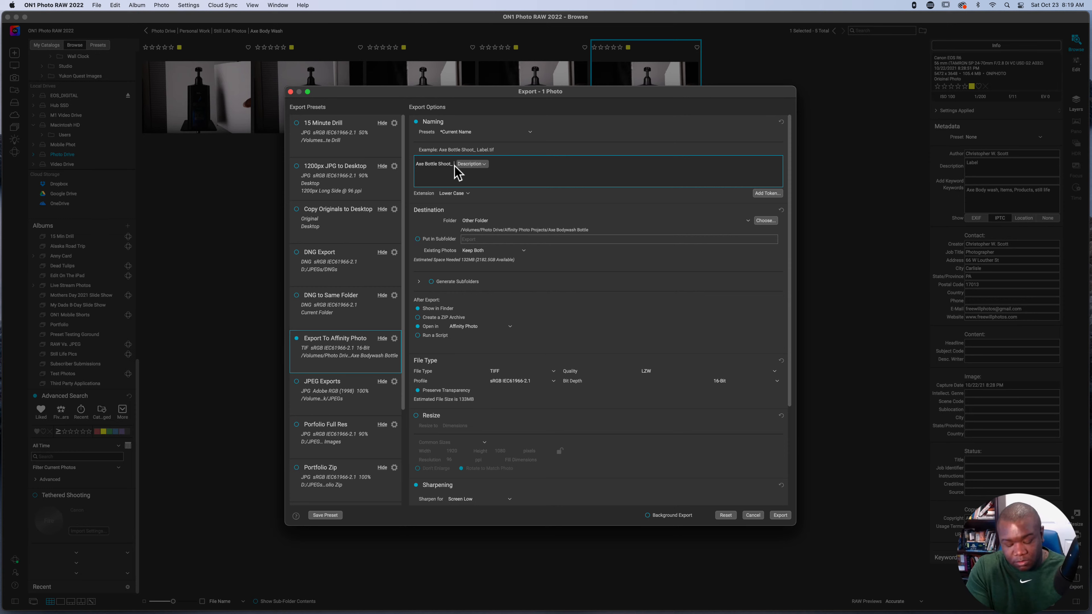
text(With L)
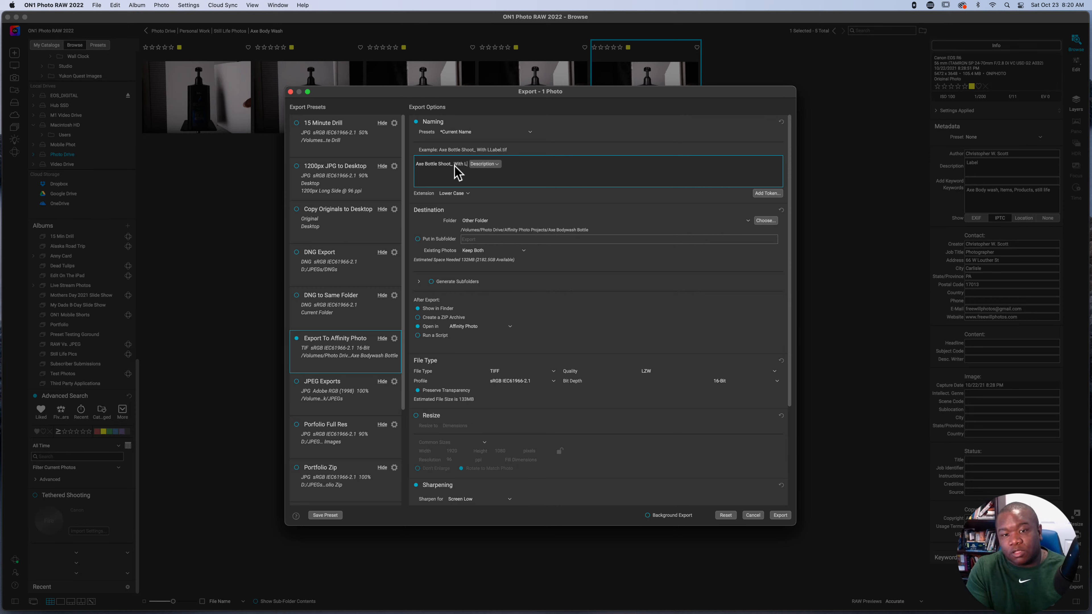
text(ay)
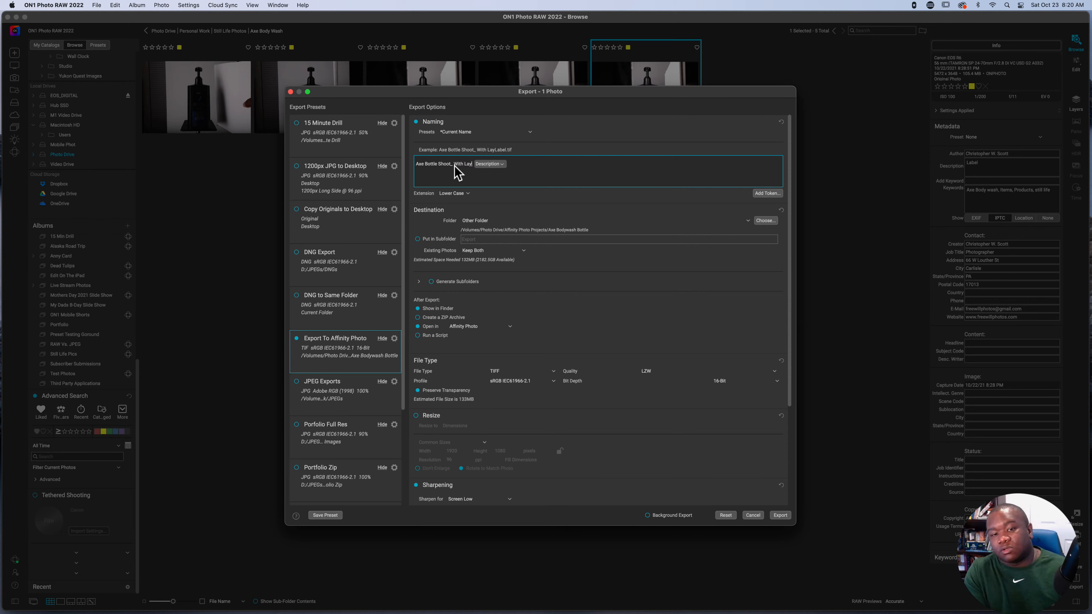
text(ers)
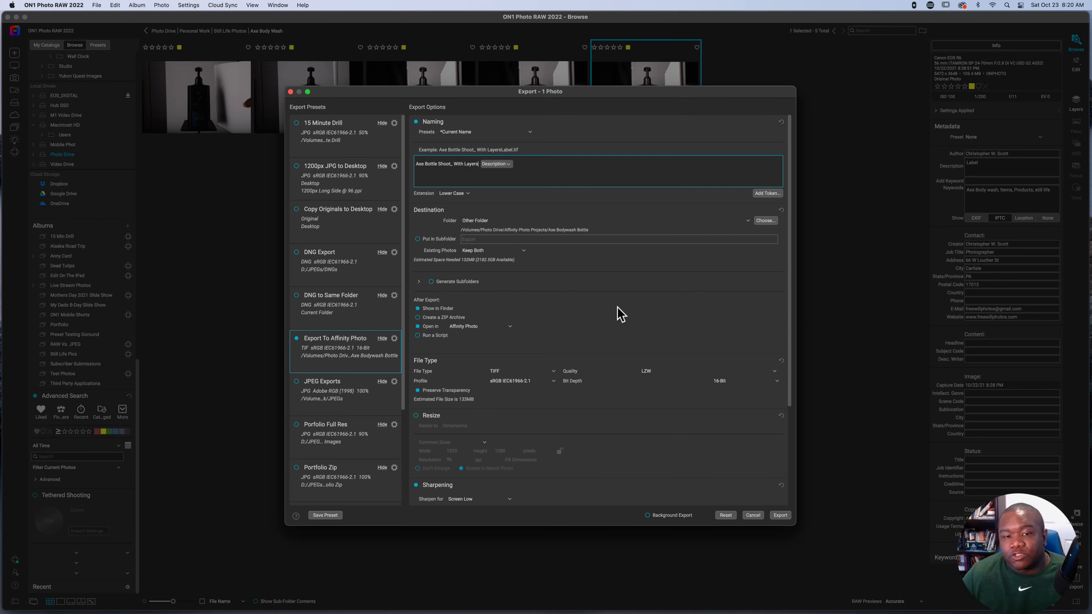
Step: Set the export file type to Photoshop and turn off Flatten Layers
click(535, 371)
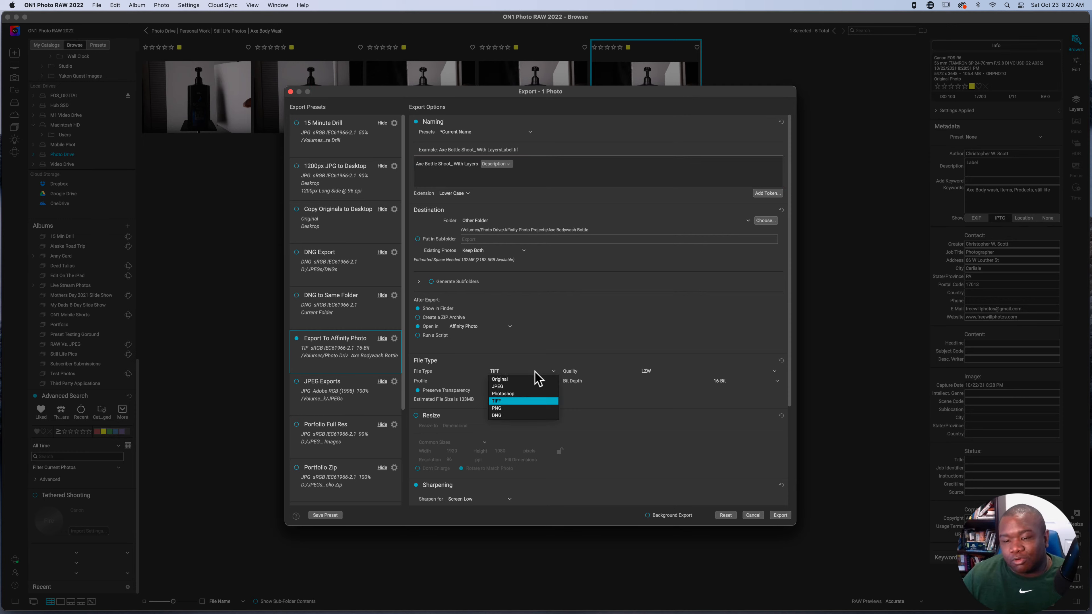
click(519, 394)
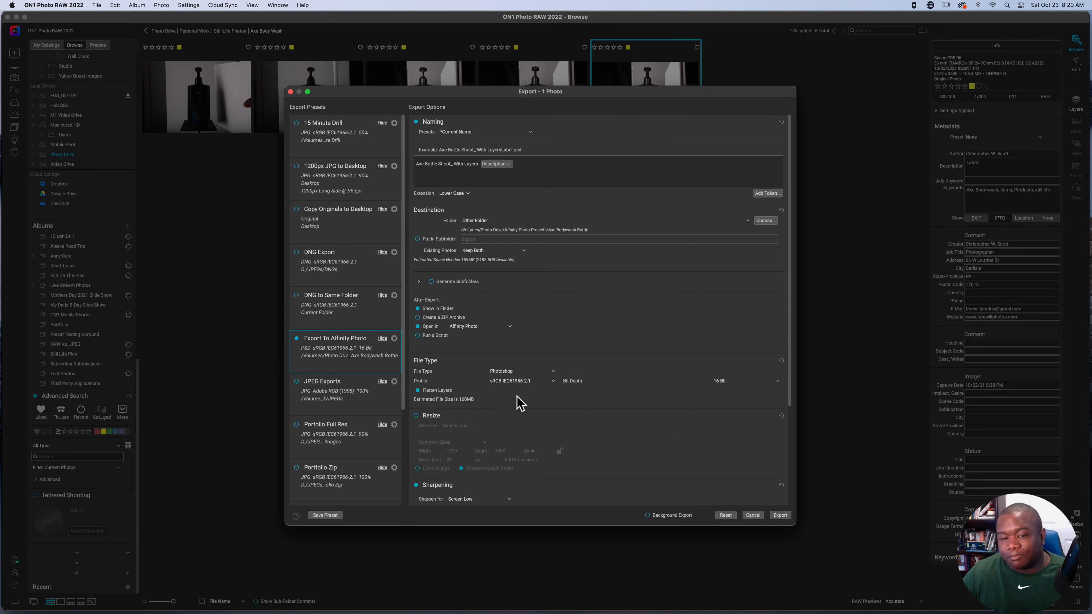
click(418, 391)
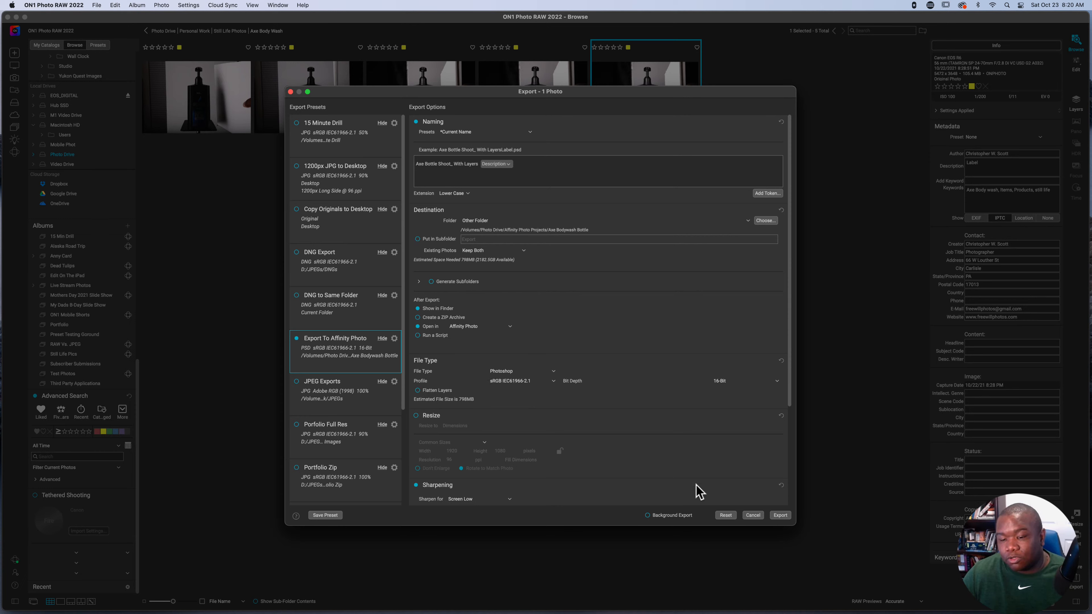
Step: Enable Background Export and export the layered photo, declining to save the settings
click(648, 516)
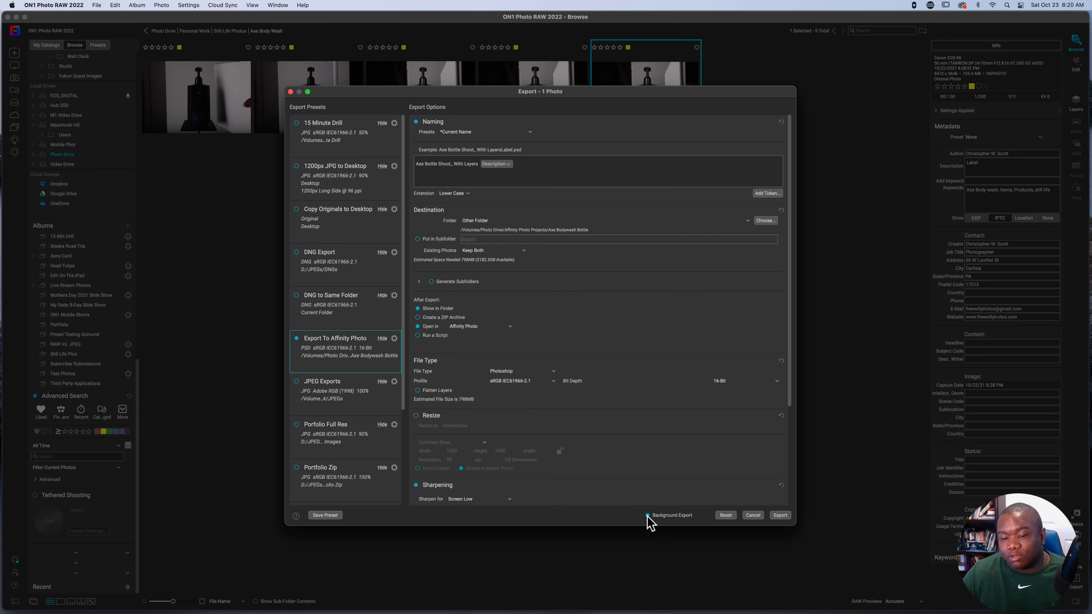
click(779, 515)
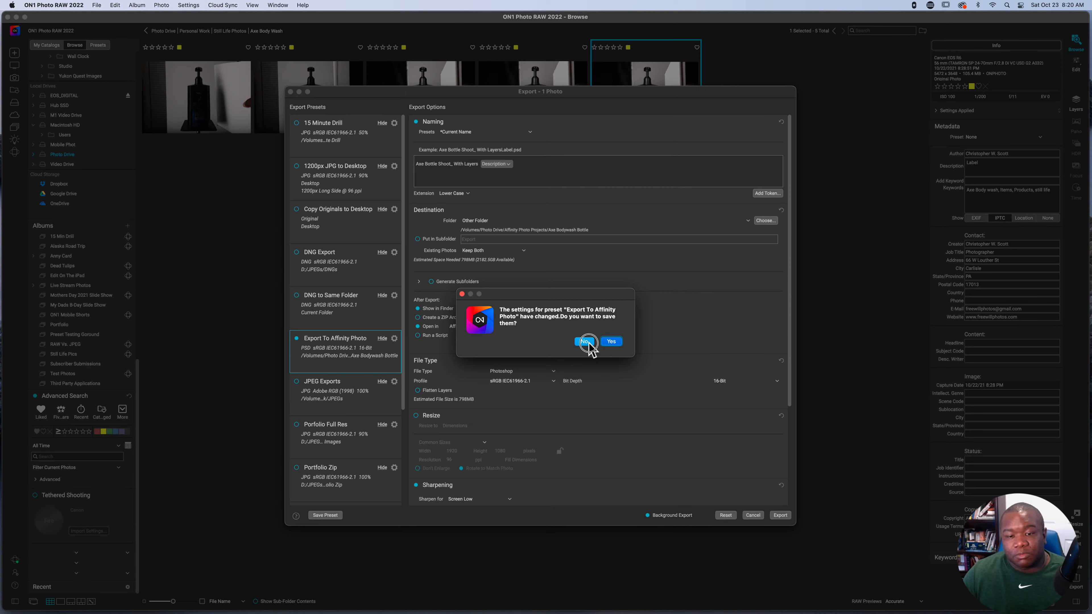
click(601, 342)
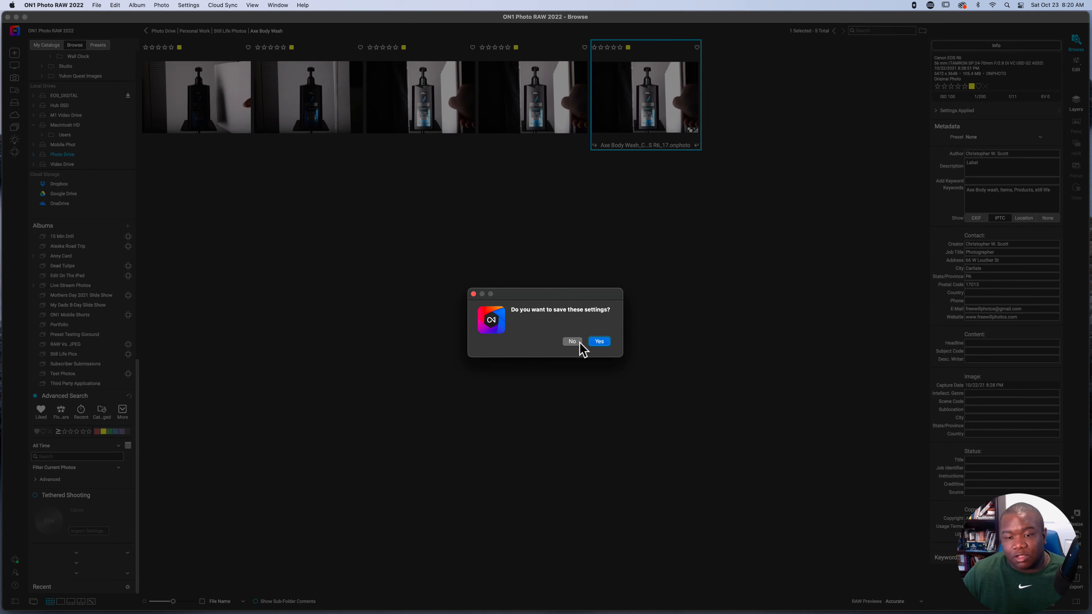
click(571, 342)
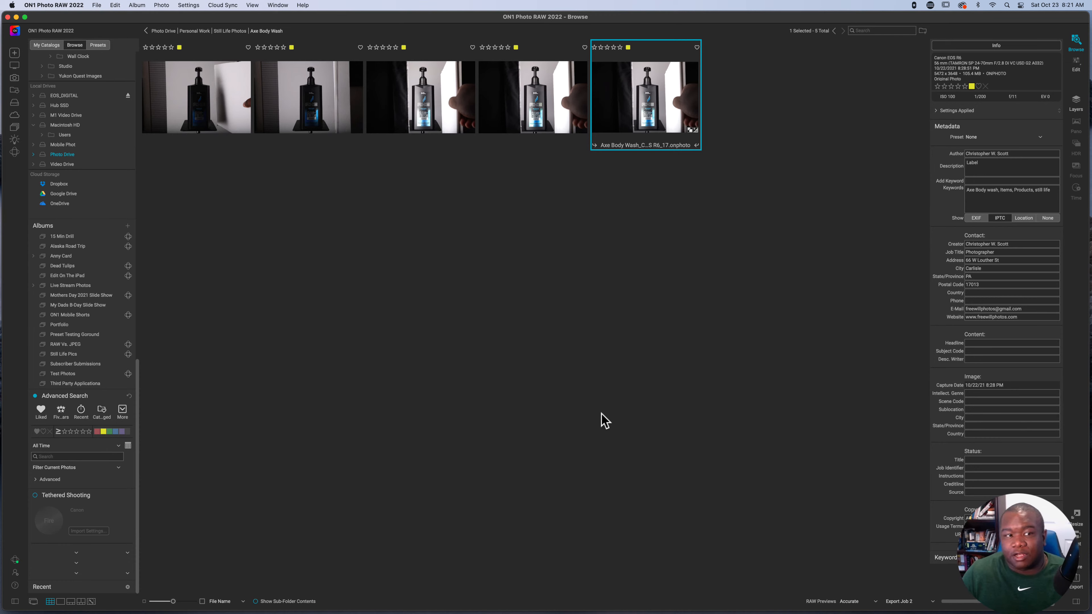
Step: Minimize the ON1 window and look through the open Axe Bottle Shoot PSD documents in Affinity Photo
click(16, 17)
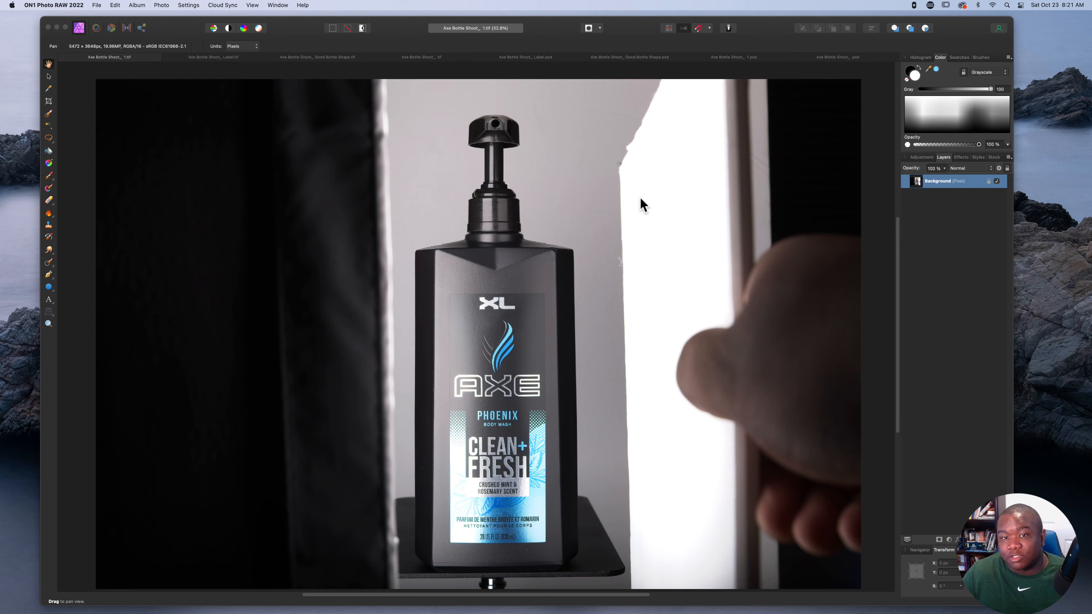
click(516, 56)
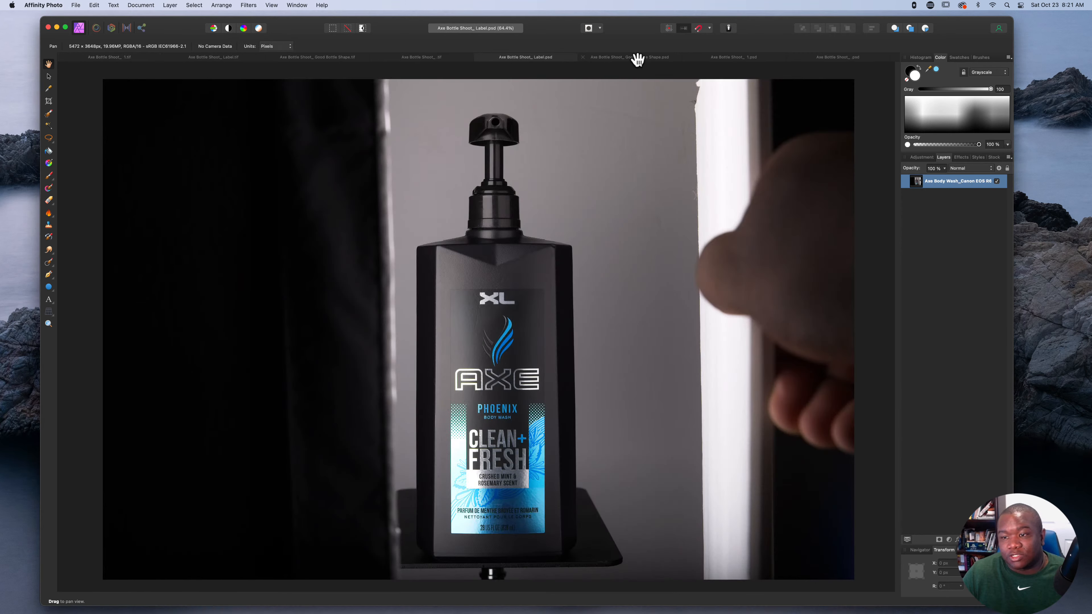
click(637, 57)
click(735, 58)
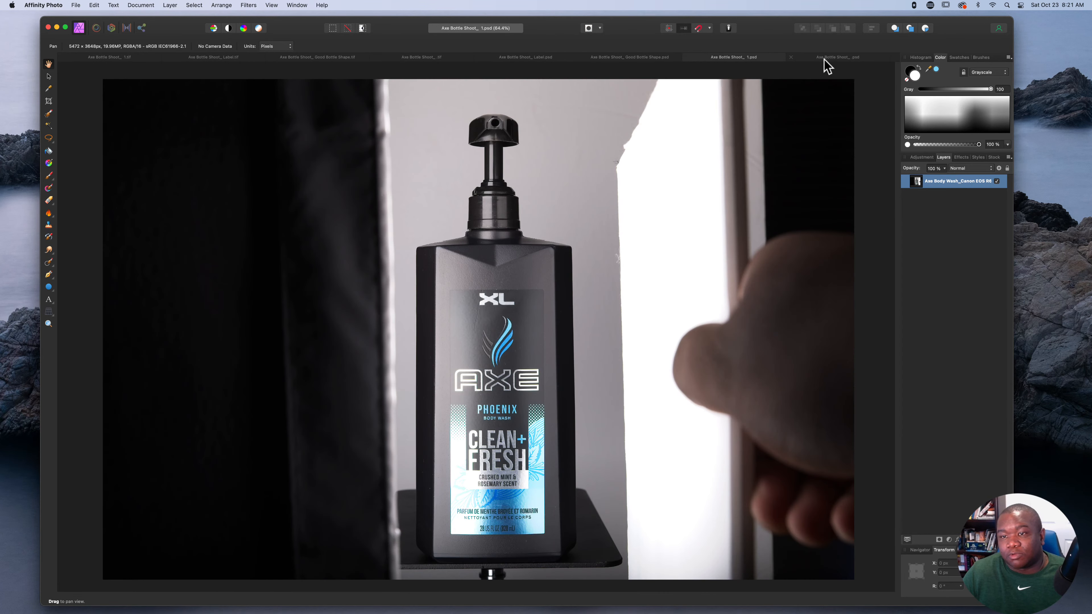
click(821, 60)
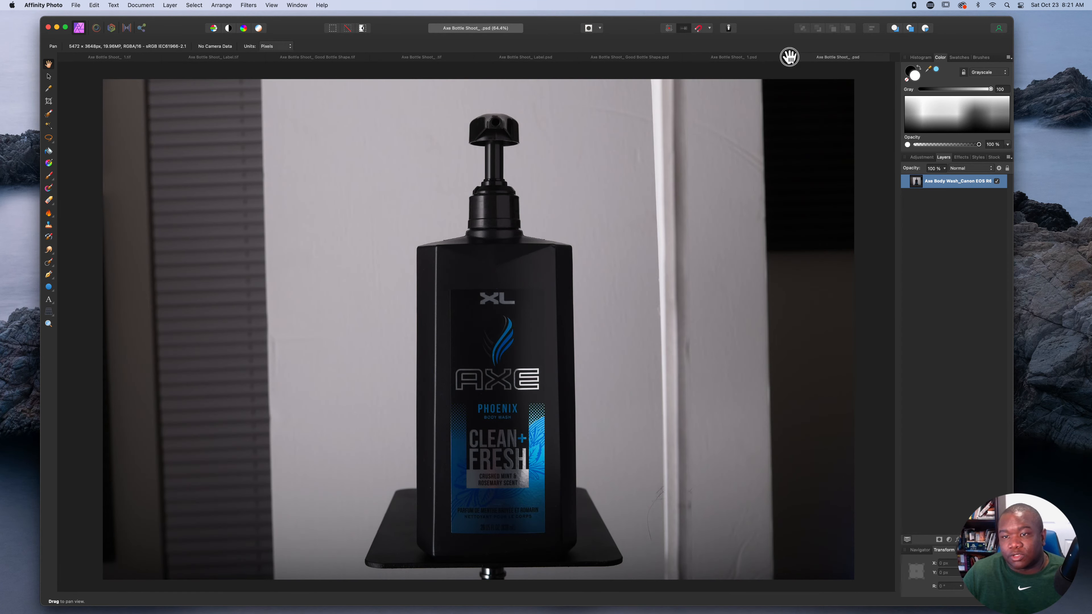
Step: Close all the open Axe Bottle Shoot PSD and TIFF documents in Affinity Photo
click(790, 57)
click(687, 57)
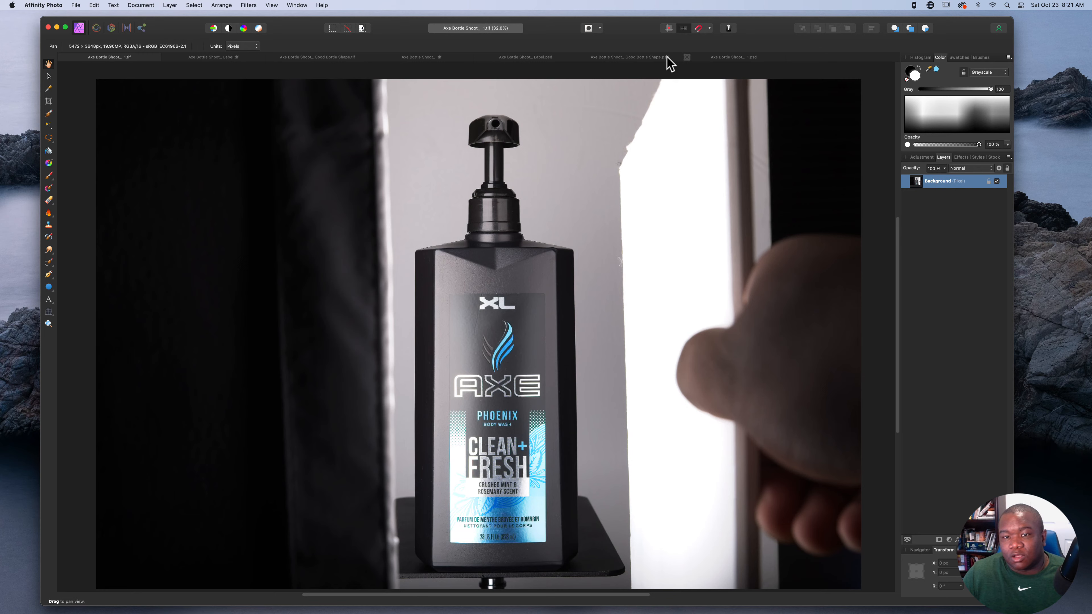
click(584, 57)
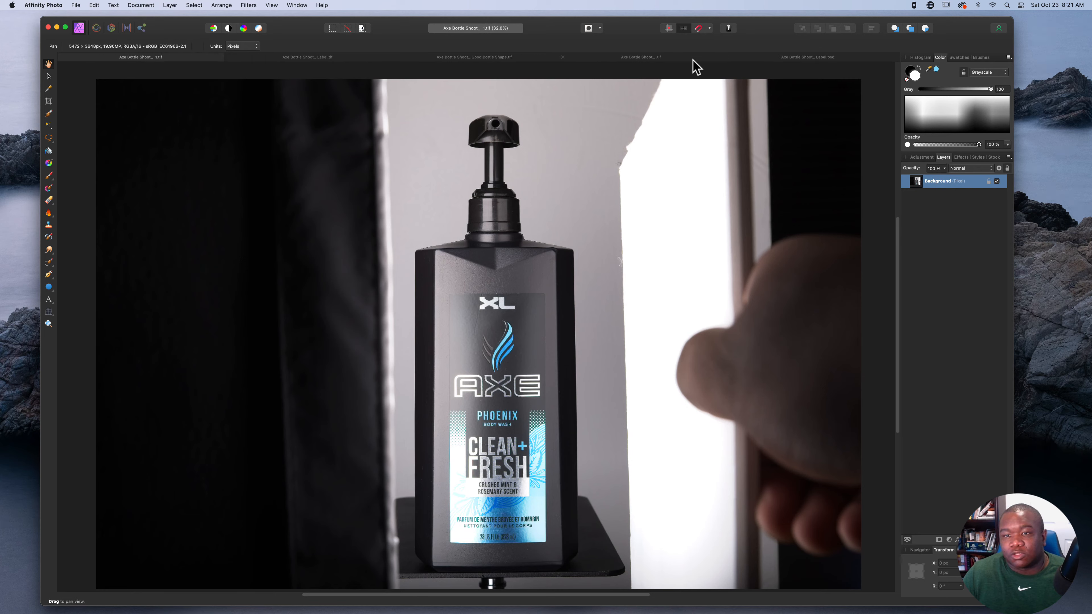
click(730, 57)
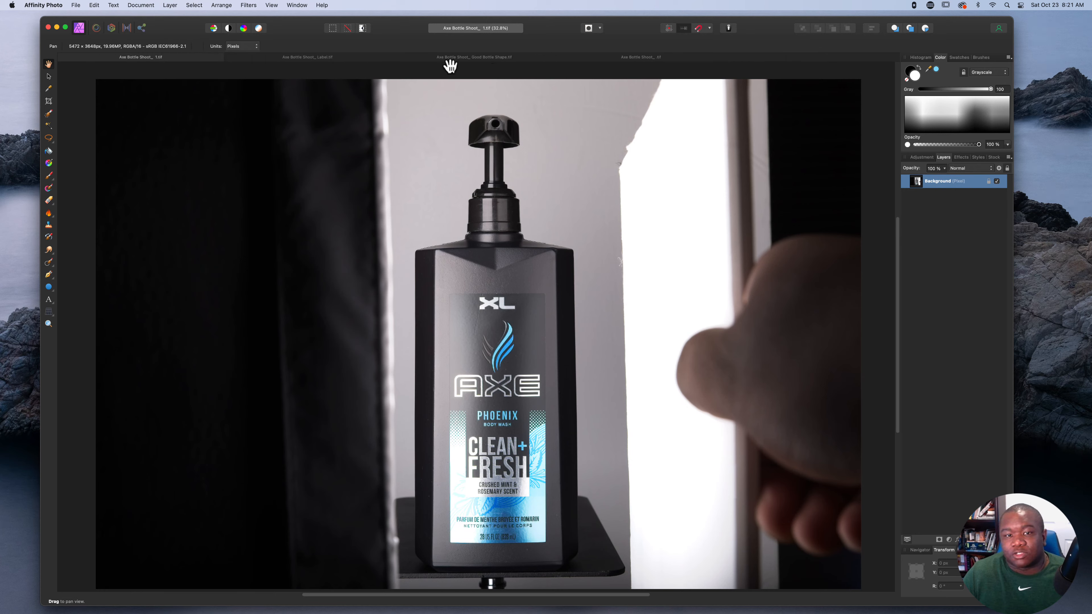
click(394, 57)
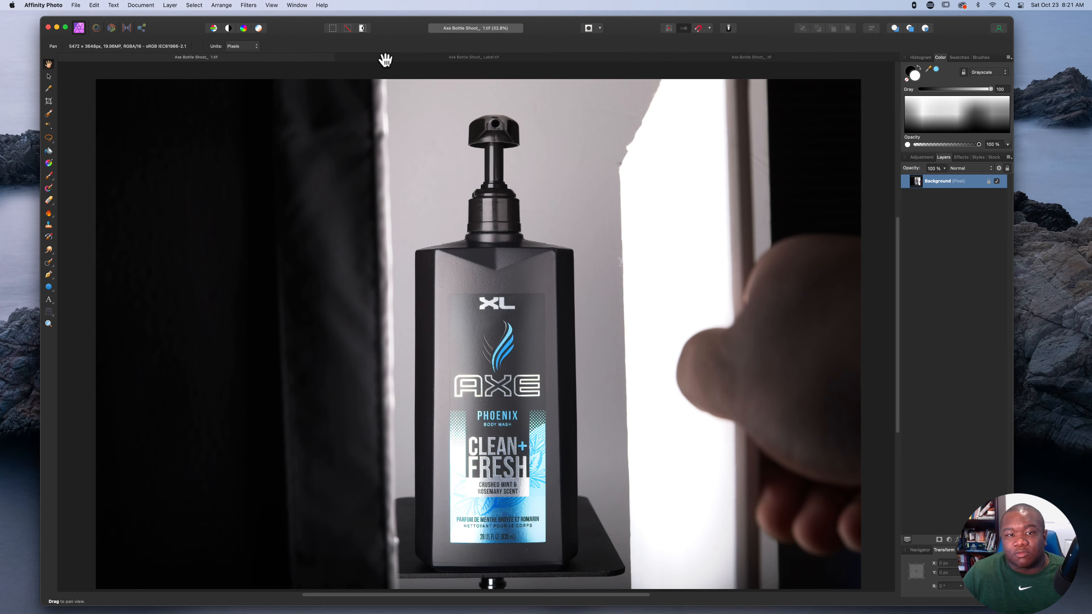
click(340, 57)
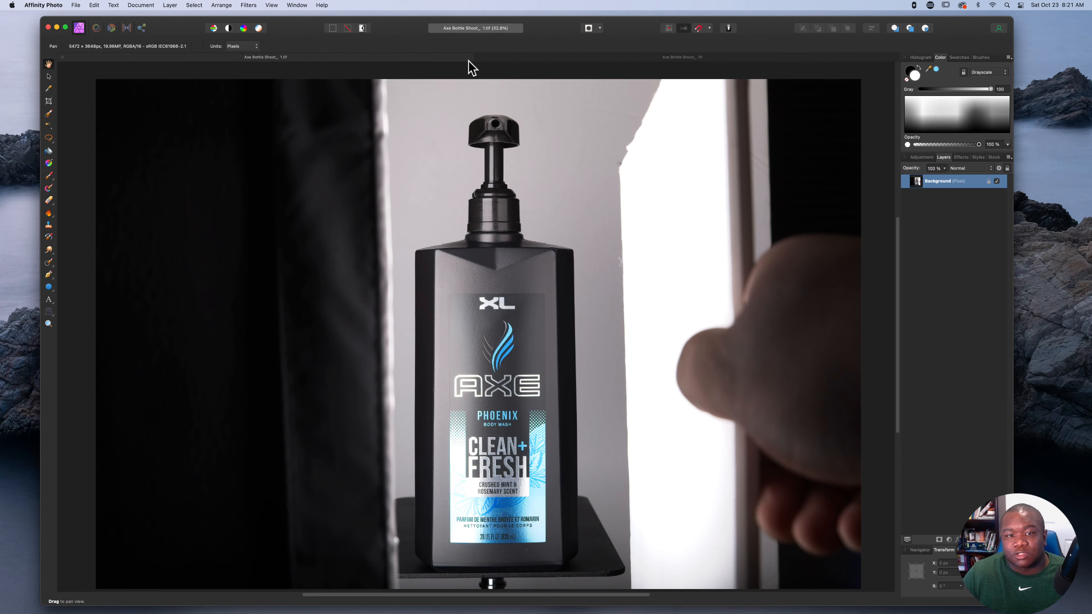
click(481, 57)
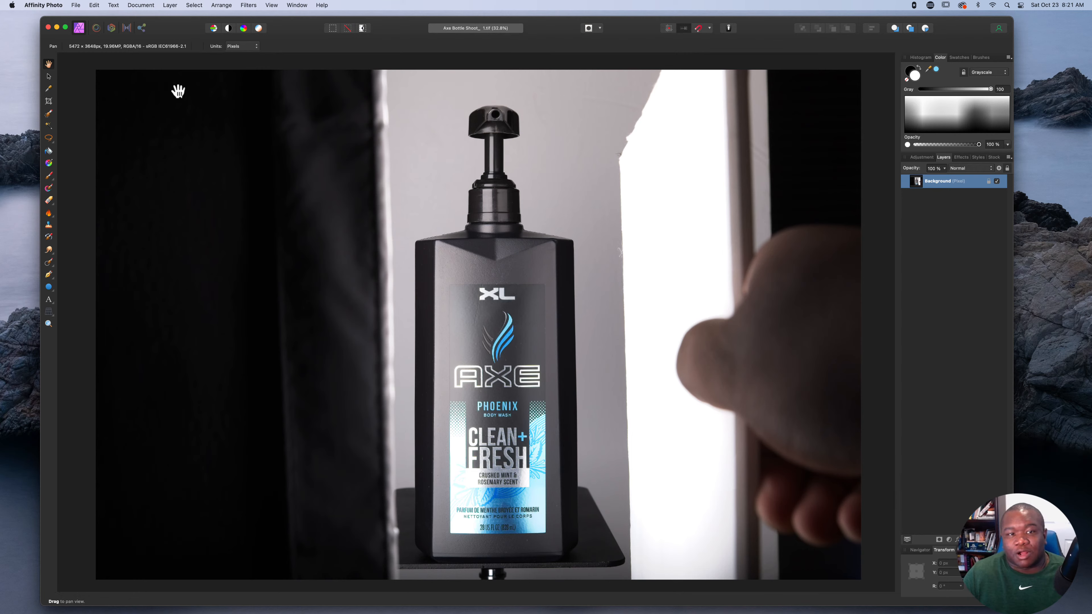
key(super+w)
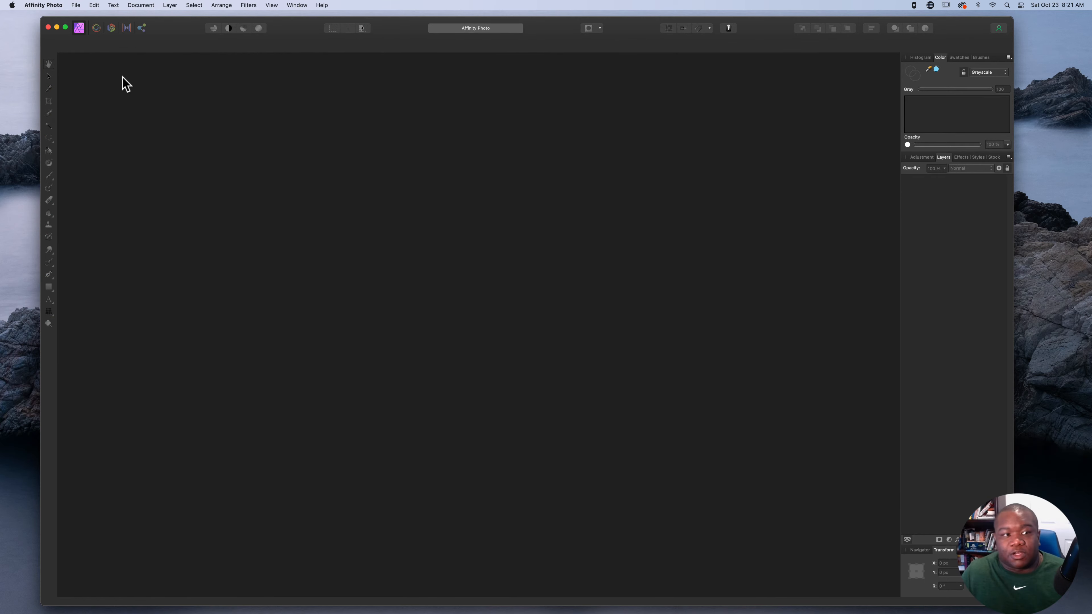
Step: Minimize Affinity Photo, bring the Axe Bodywash Bottle folder window forward, and switch to ON1 Photo RAW 2021
click(56, 28)
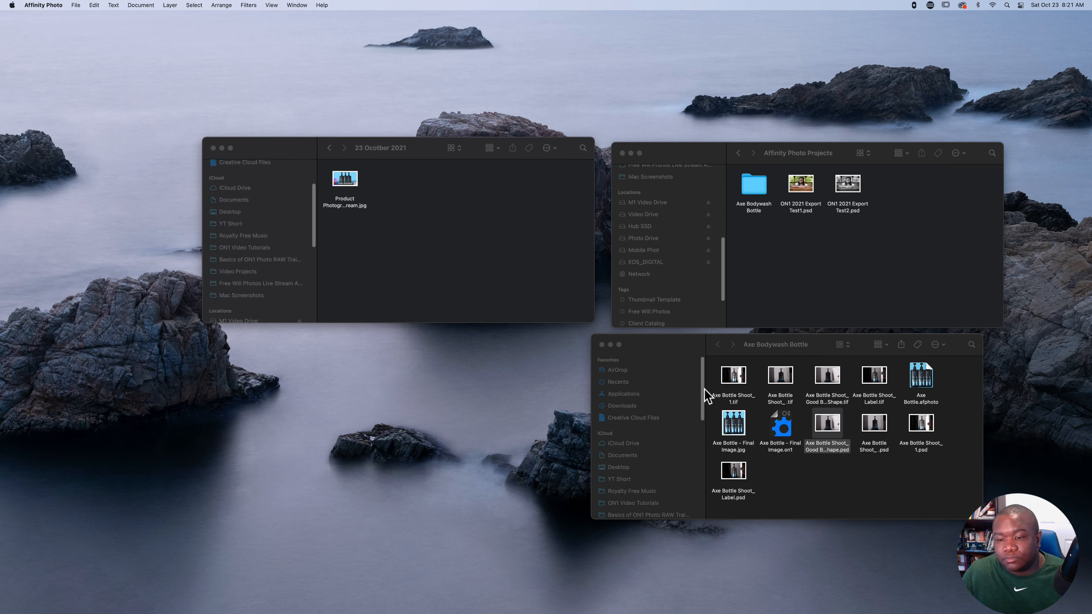
click(786, 494)
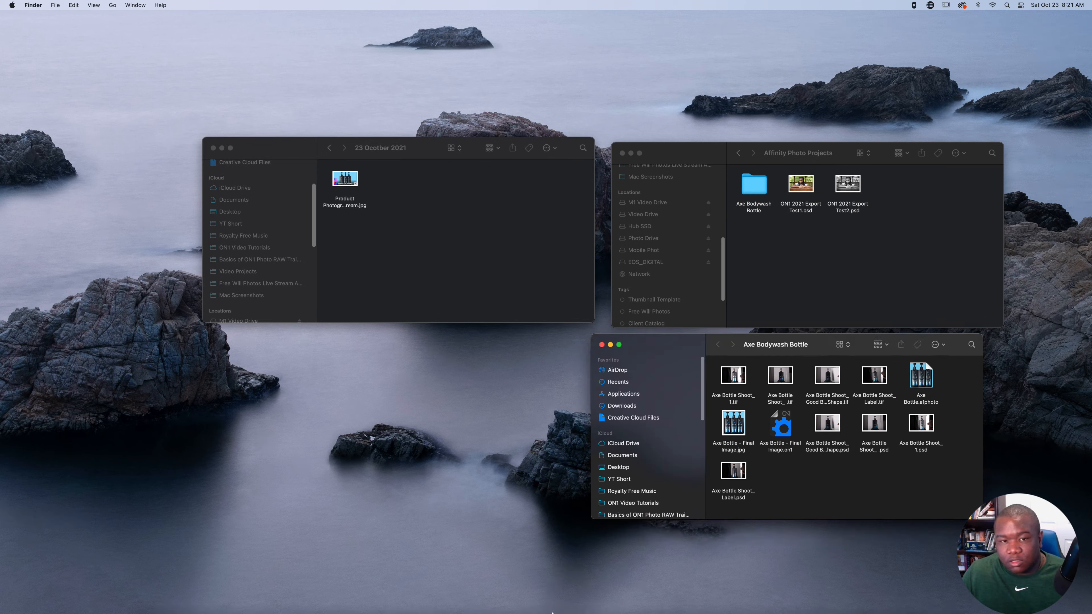
mouse_move(563, 610)
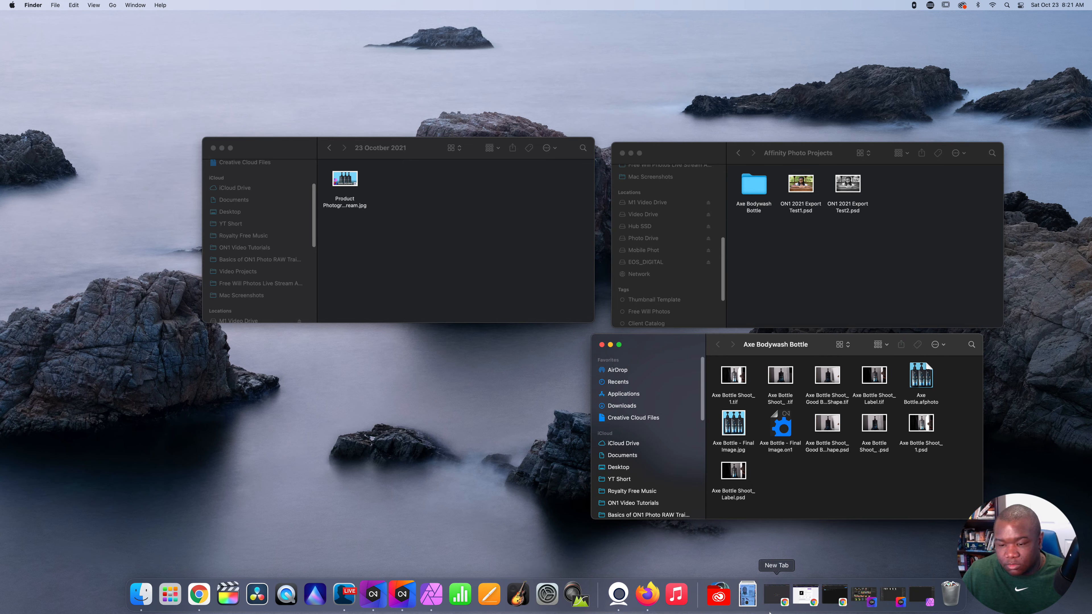
click(864, 596)
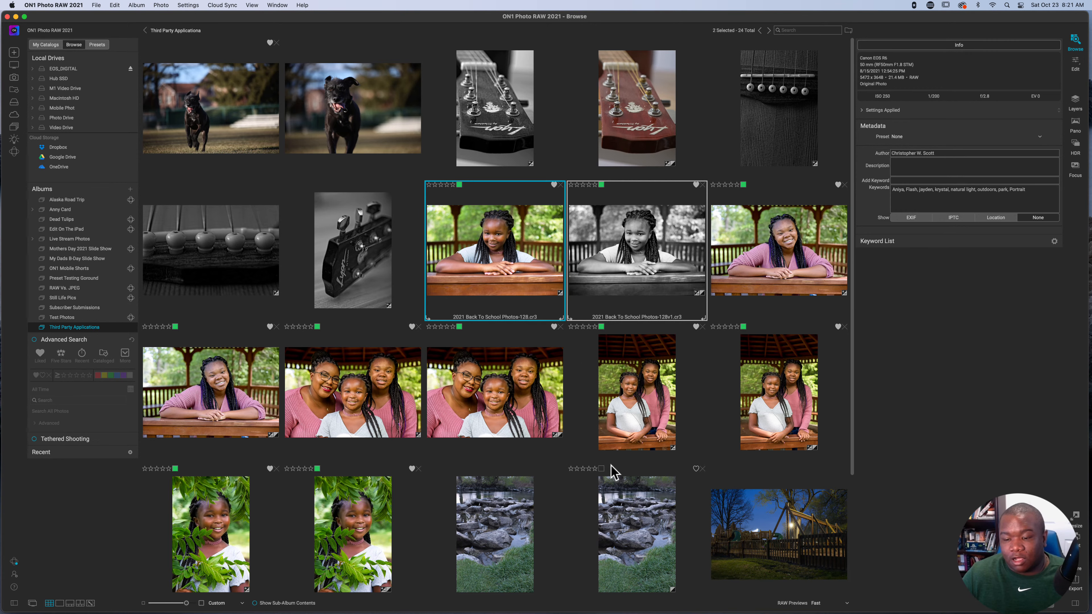
click(772, 531)
scroll(769, 533, down, 3)
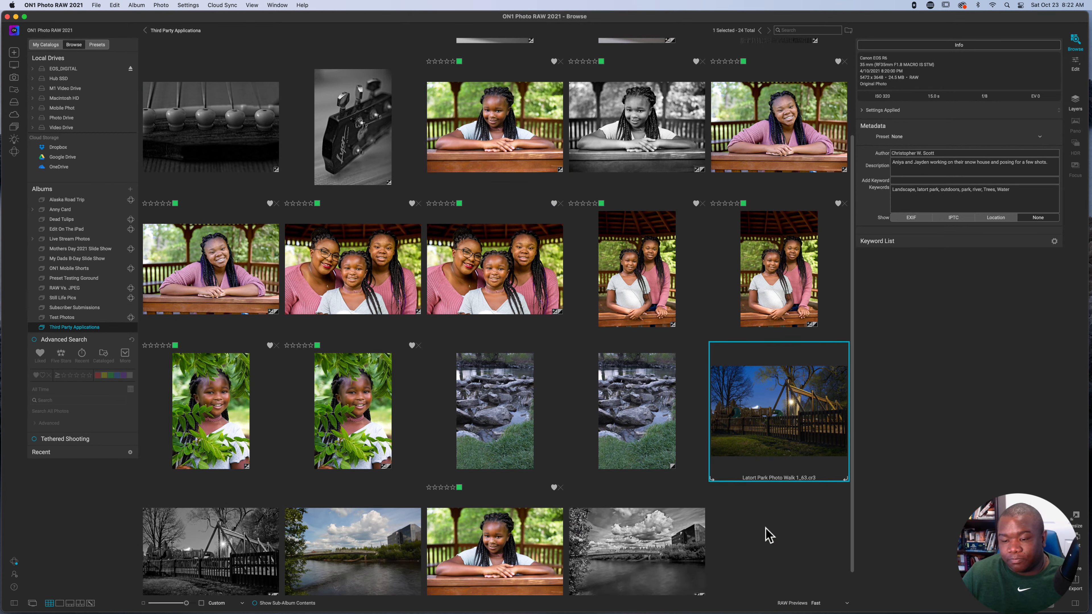
scroll(744, 512, down, 1)
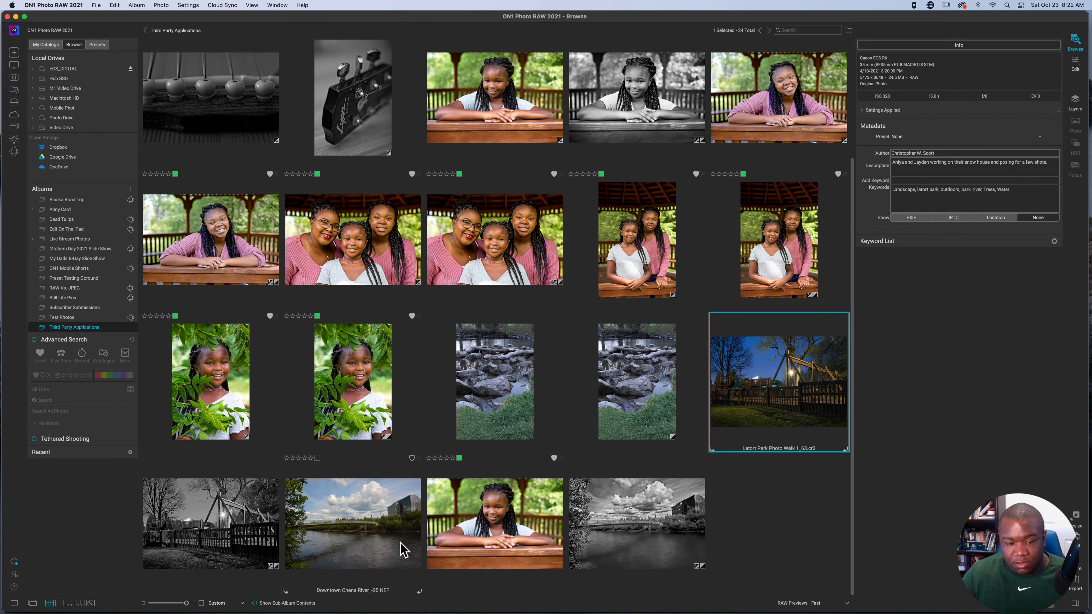
scroll(375, 547, up, 4)
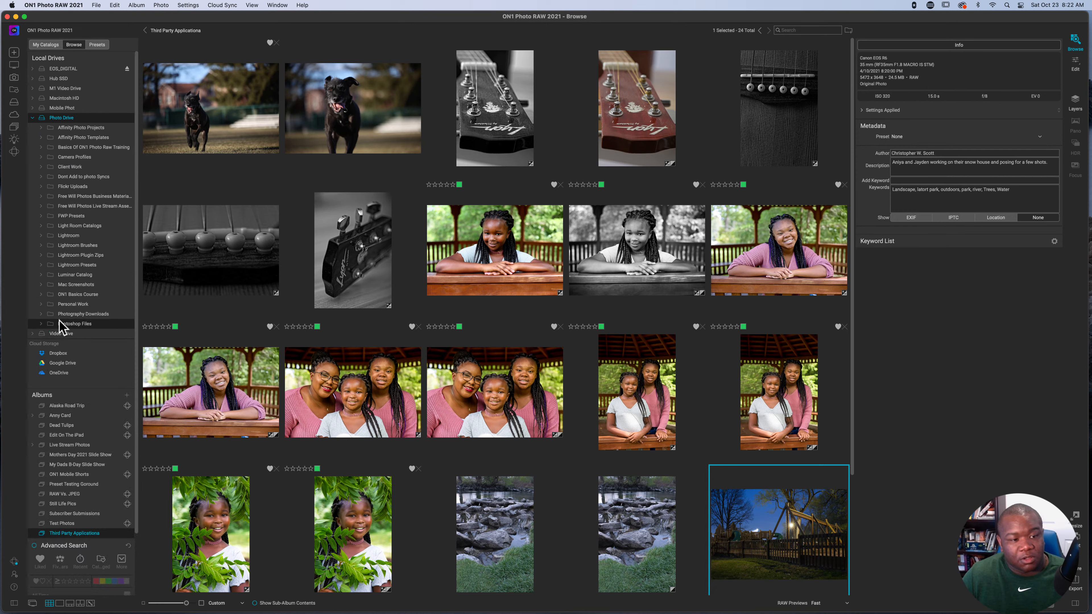
Step: Open the Axe Body Wash folder within Personal Work > Still Life Photos on the Photo Drive
click(40, 304)
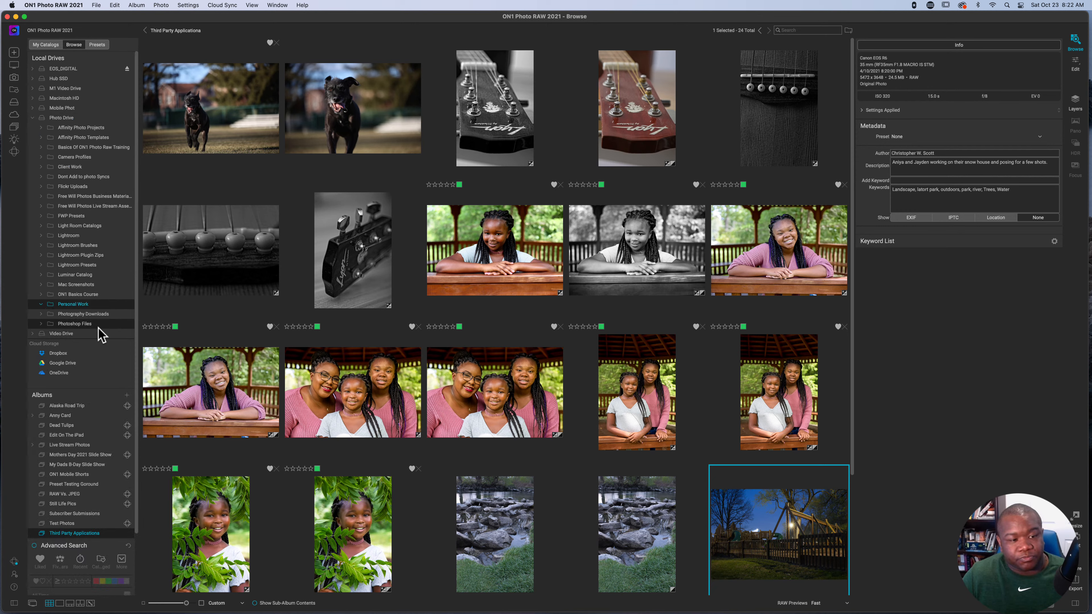
scroll(98, 334, down, 3)
scroll(99, 334, down, 4)
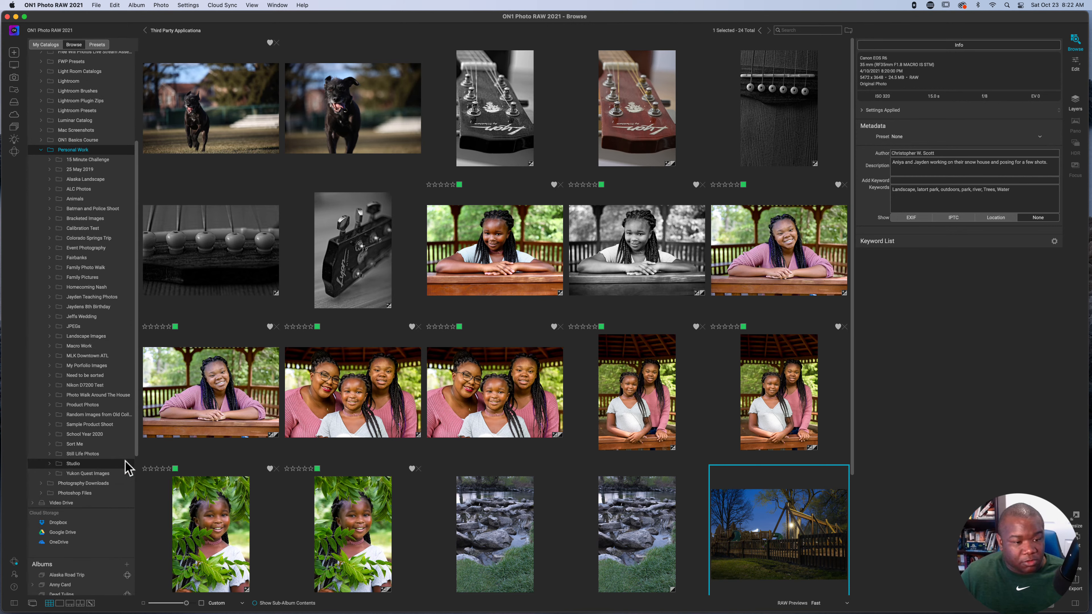
click(84, 454)
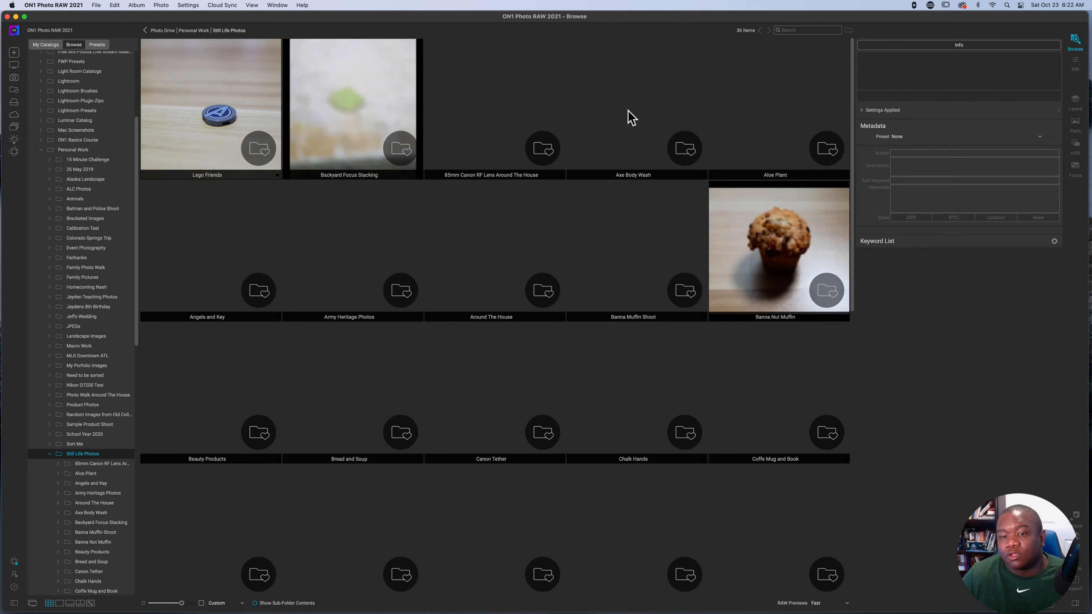
click(635, 131)
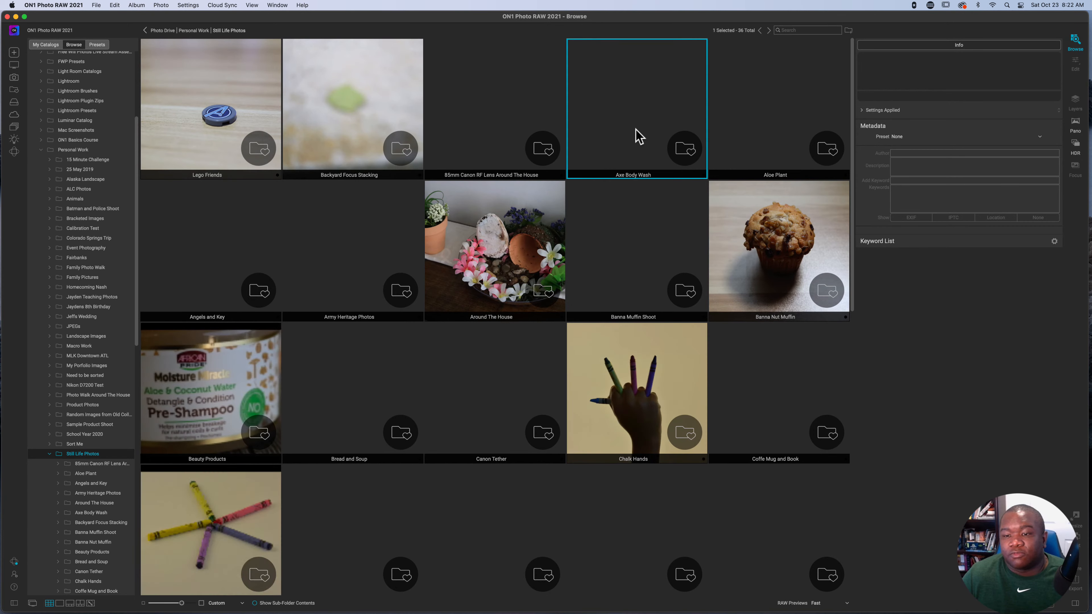
double_click(632, 139)
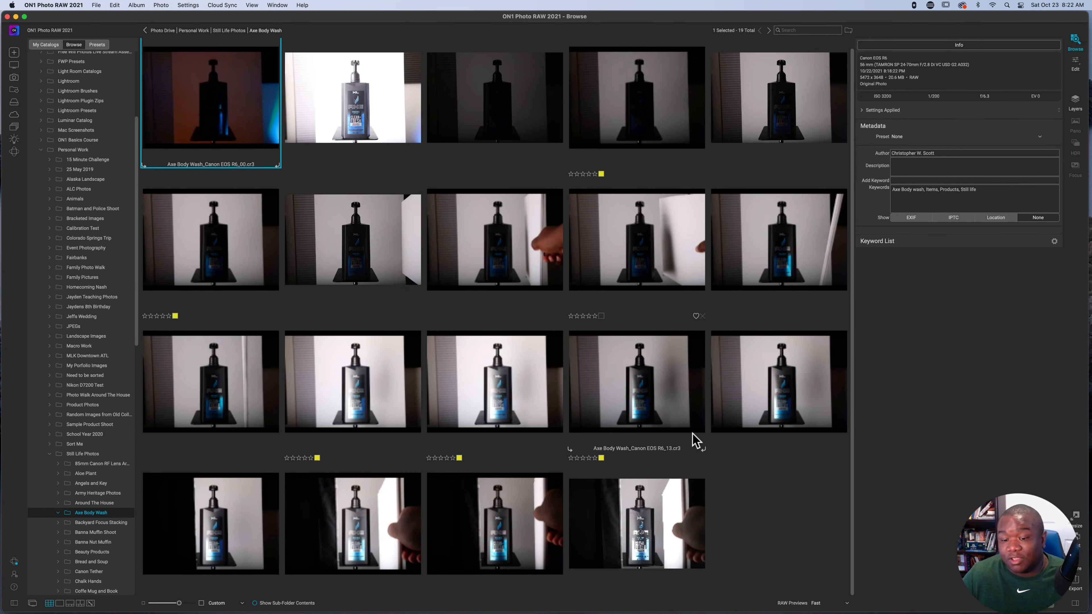
Step: Export the Axe Body Wash_Canon EOS R6_17.onphoto file as a Photoshop file in Adobe RGB (1998) to the Affinity Photo Projects folder
click(661, 538)
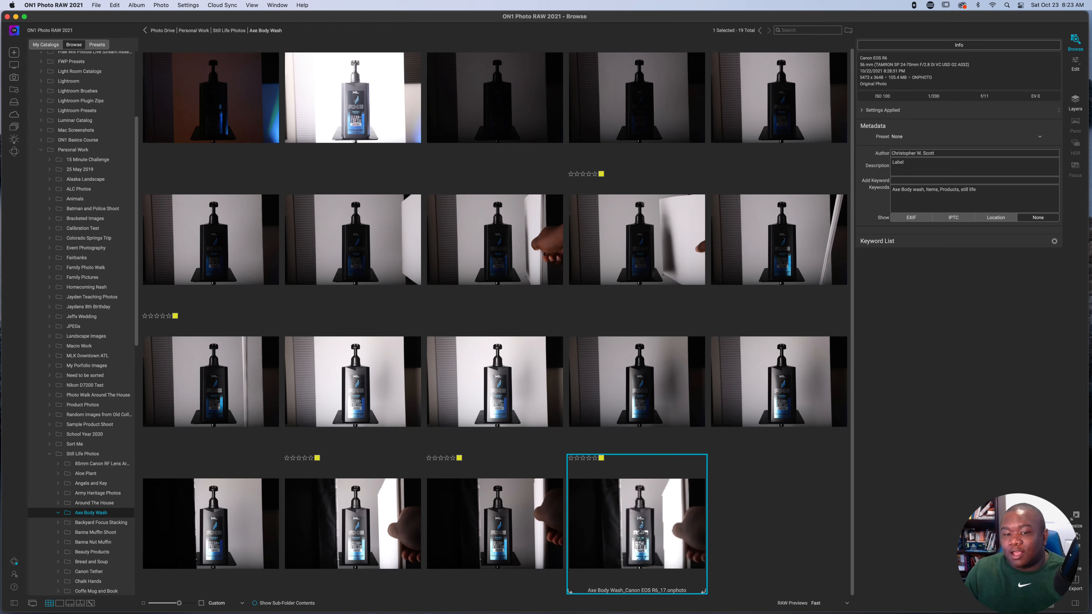
click(1075, 583)
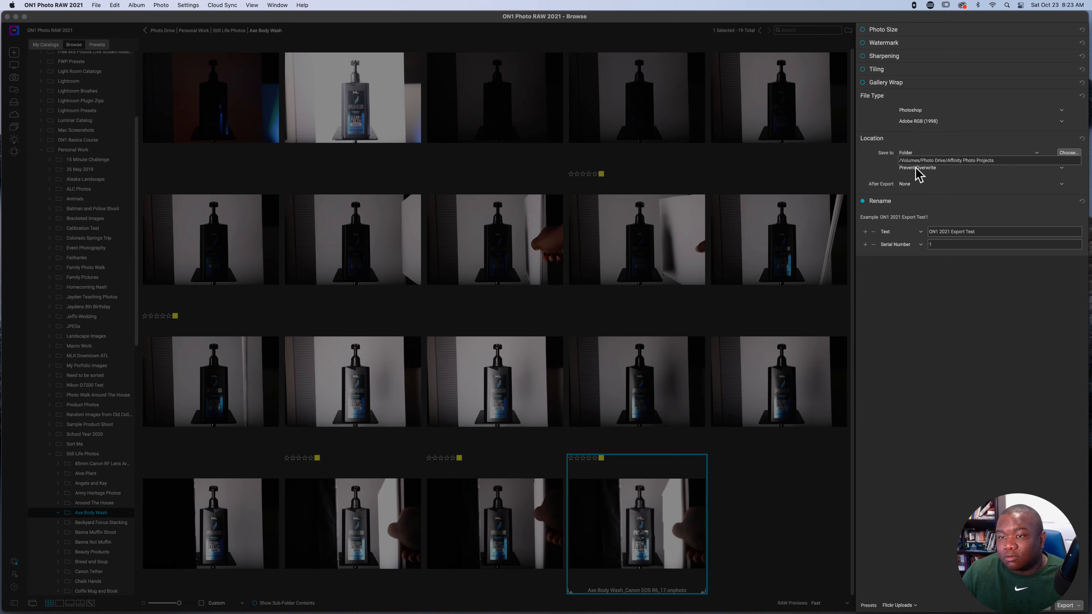
click(961, 108)
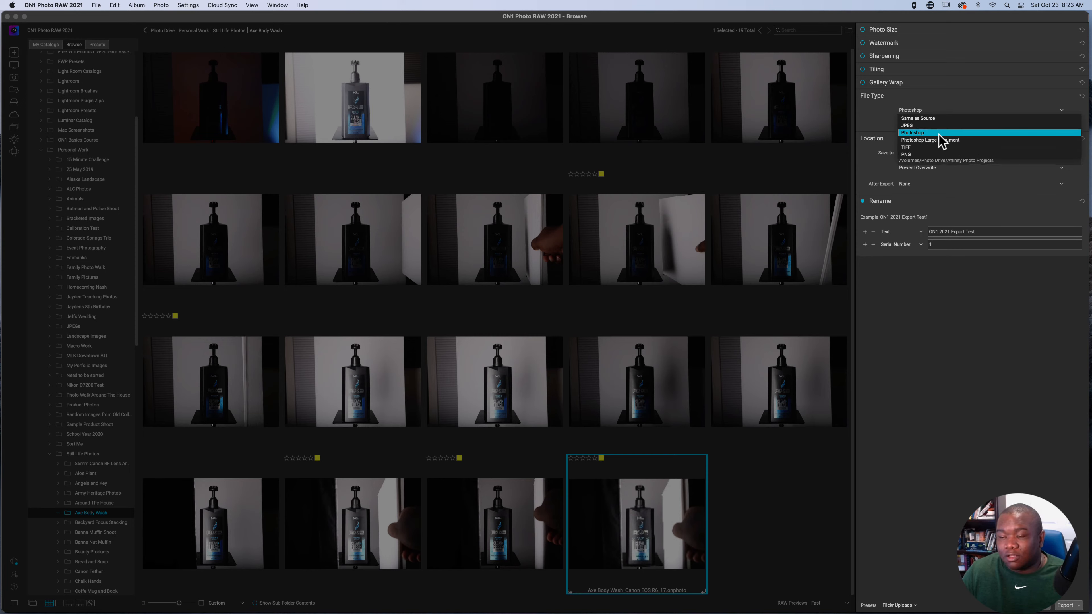
click(957, 350)
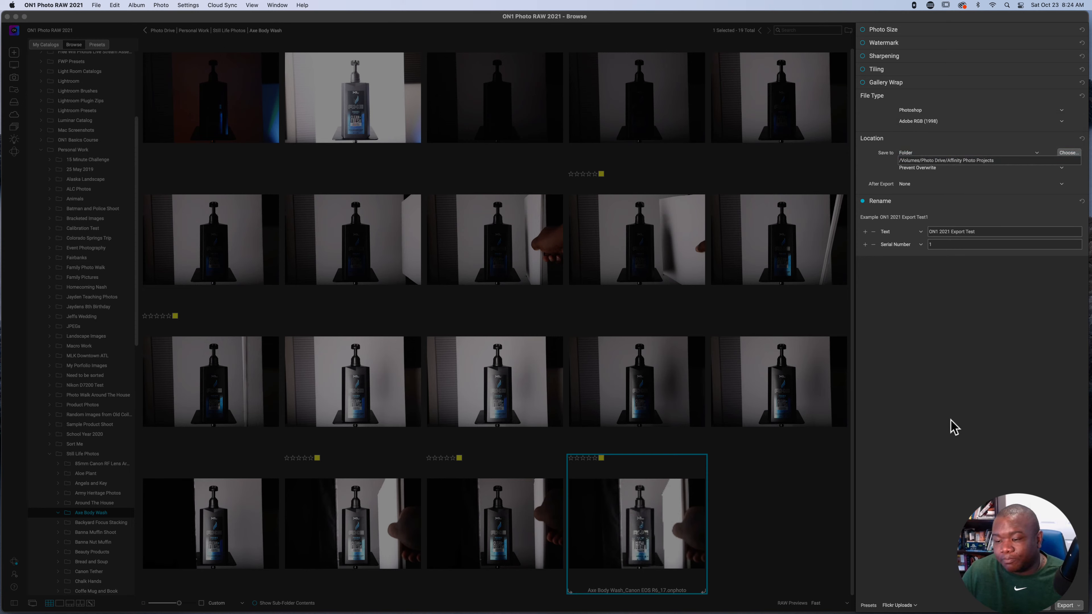
click(1064, 605)
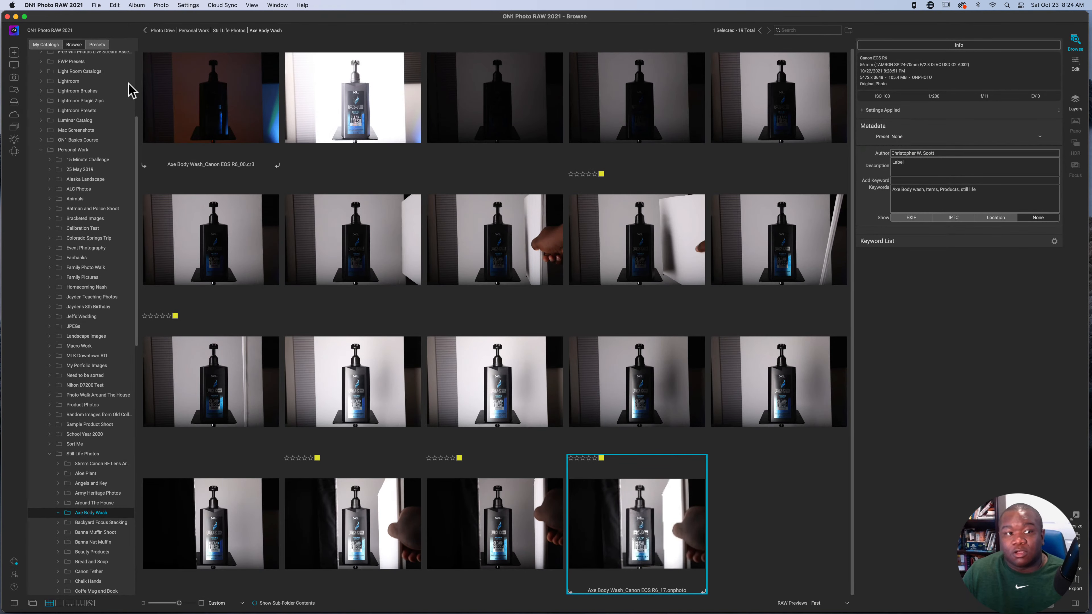
Step: Minimize the ON1 Photo RAW 2021 window and the three open Finder folder windows
click(16, 17)
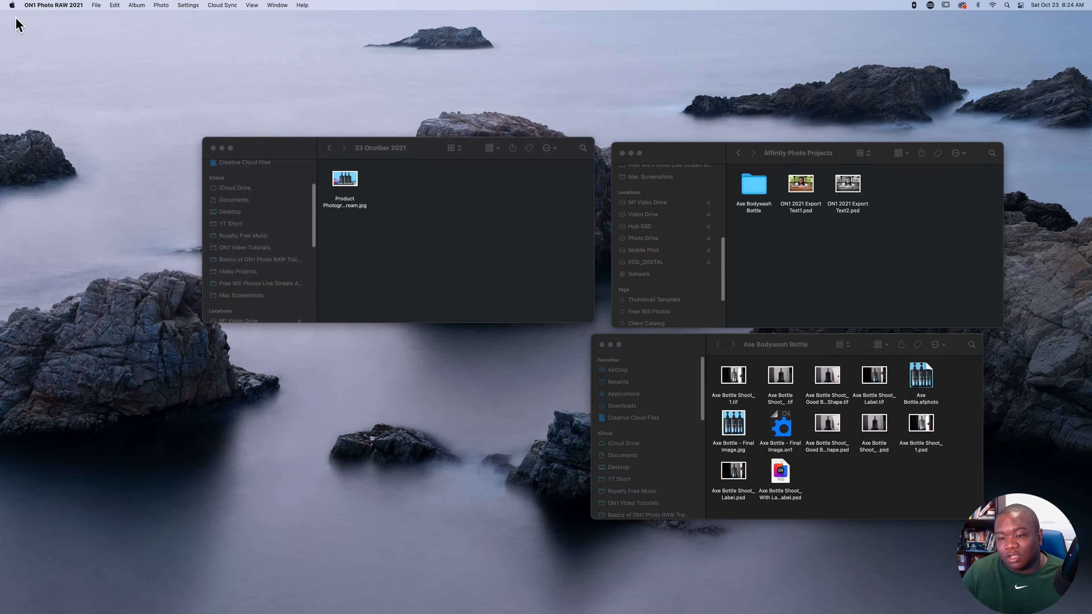
click(630, 154)
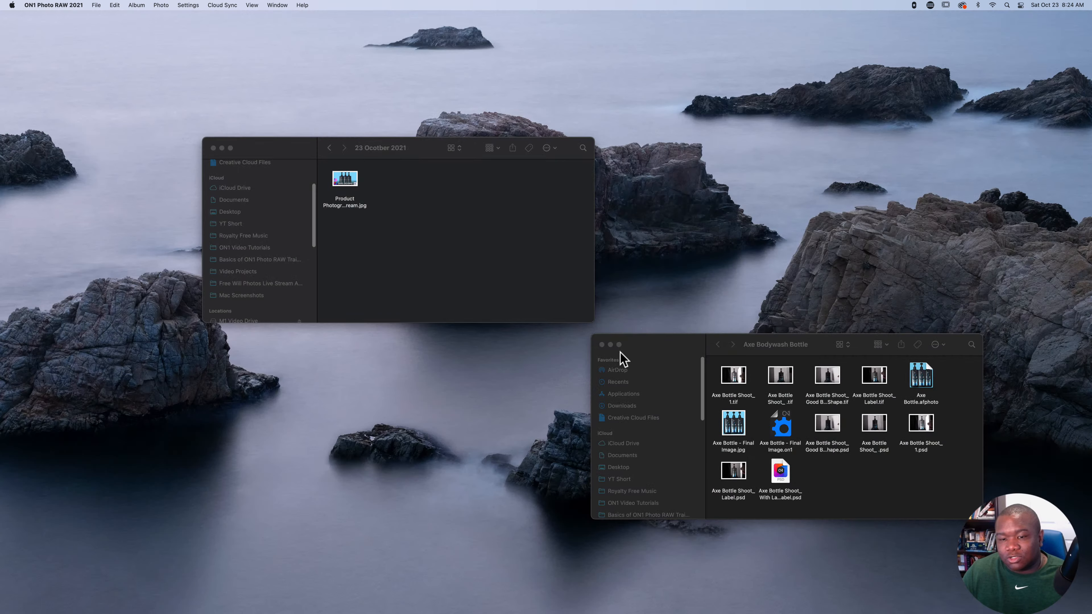
click(611, 345)
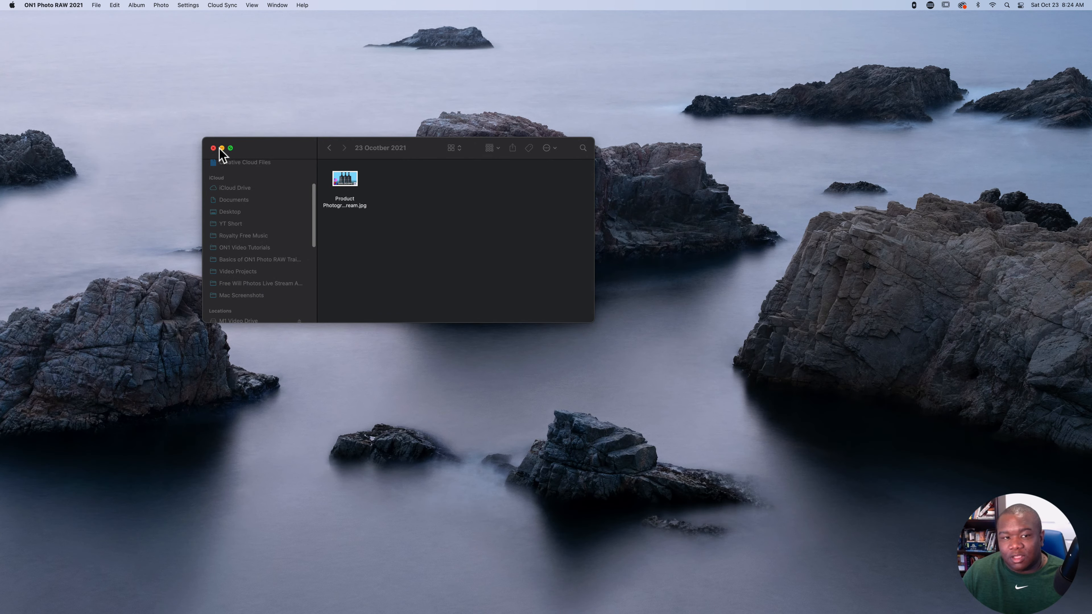
click(222, 148)
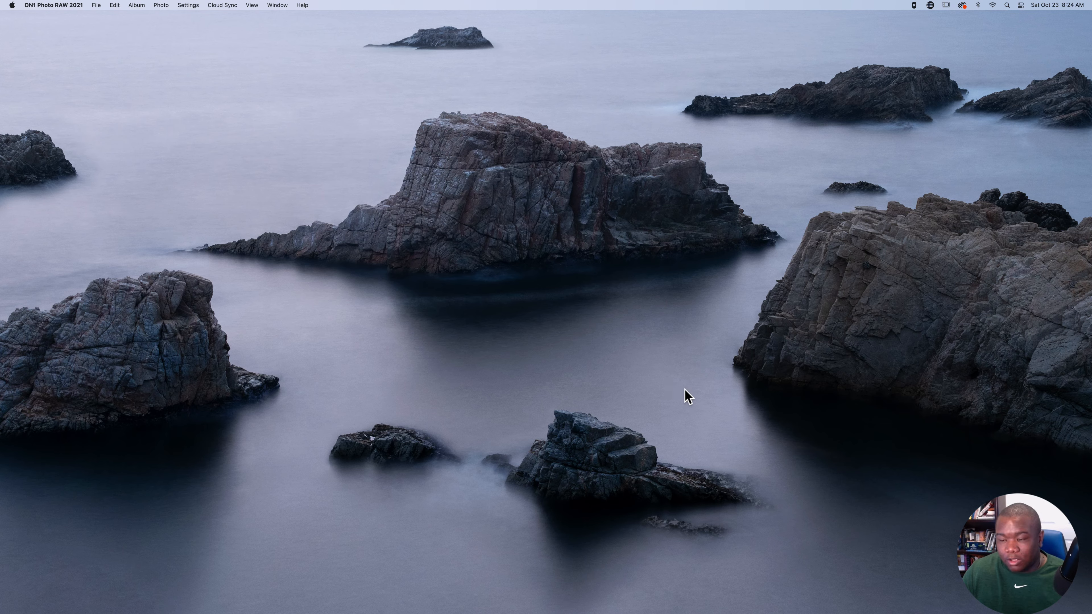
Step: Switch to ON1 Photo RAW 2022 to check the progress of the layered file export, and minimize its window
mouse_move(849, 611)
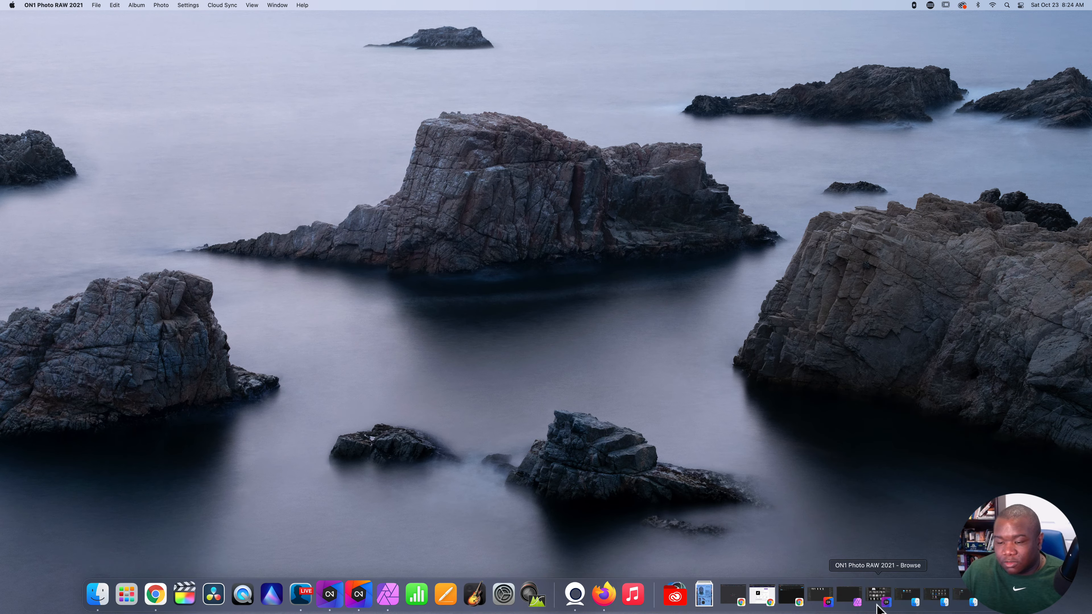
click(820, 602)
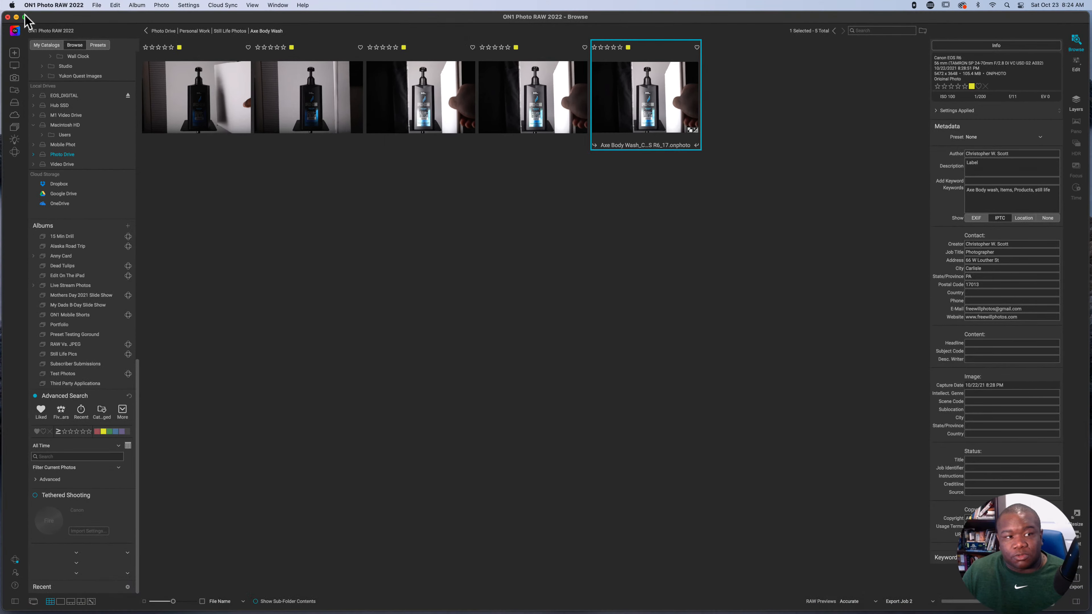
click(16, 17)
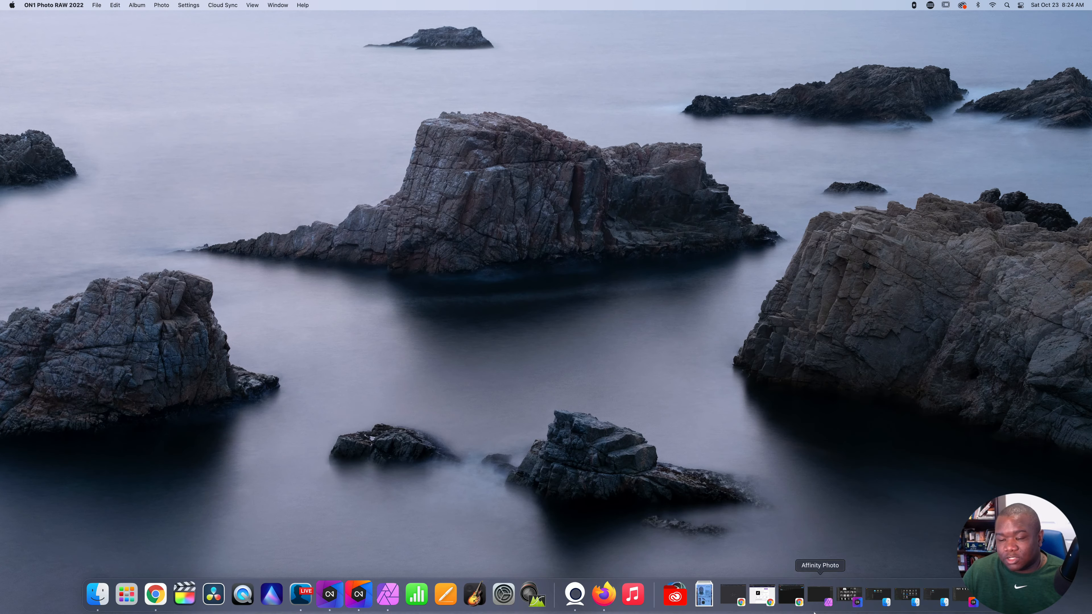
Step: Switch to Affinity Photo and load Axe Bottle Shoot_ With LayersLabel.psd from the Axe Bodywash Bottle folder
click(818, 604)
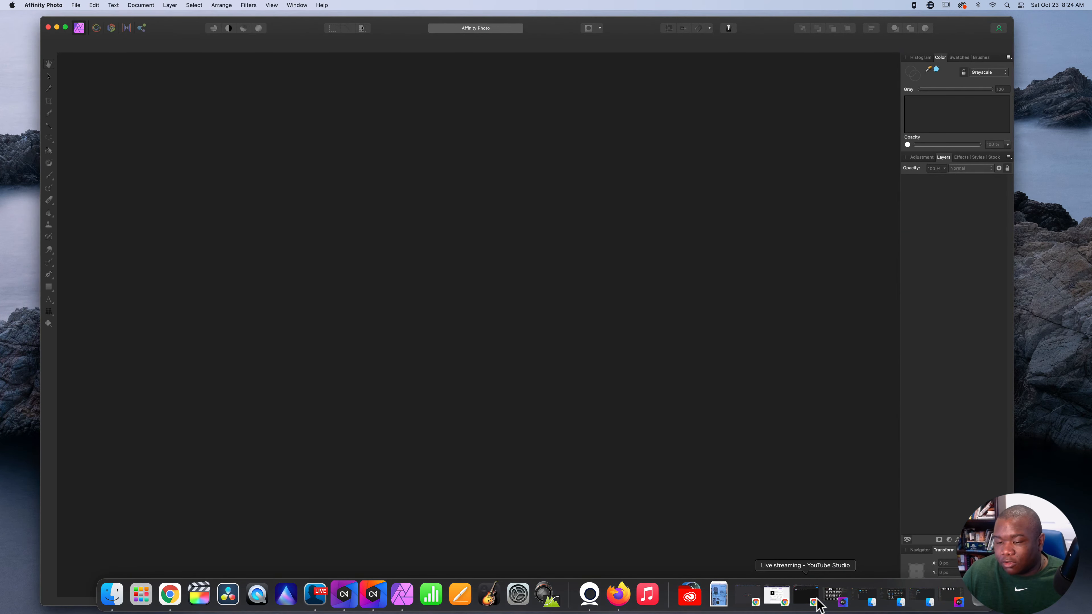
click(897, 606)
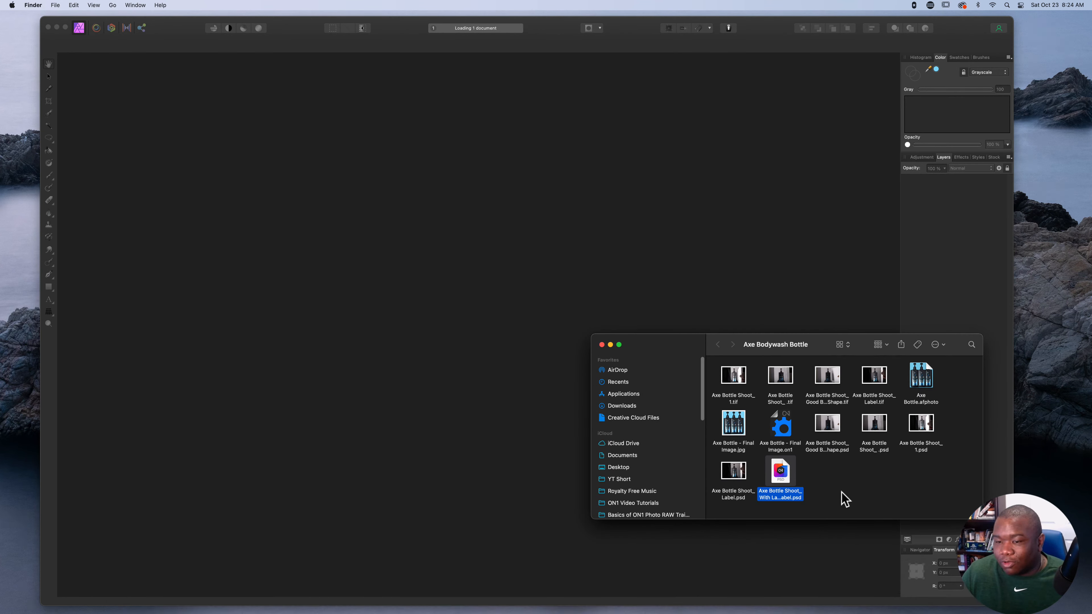
click(842, 500)
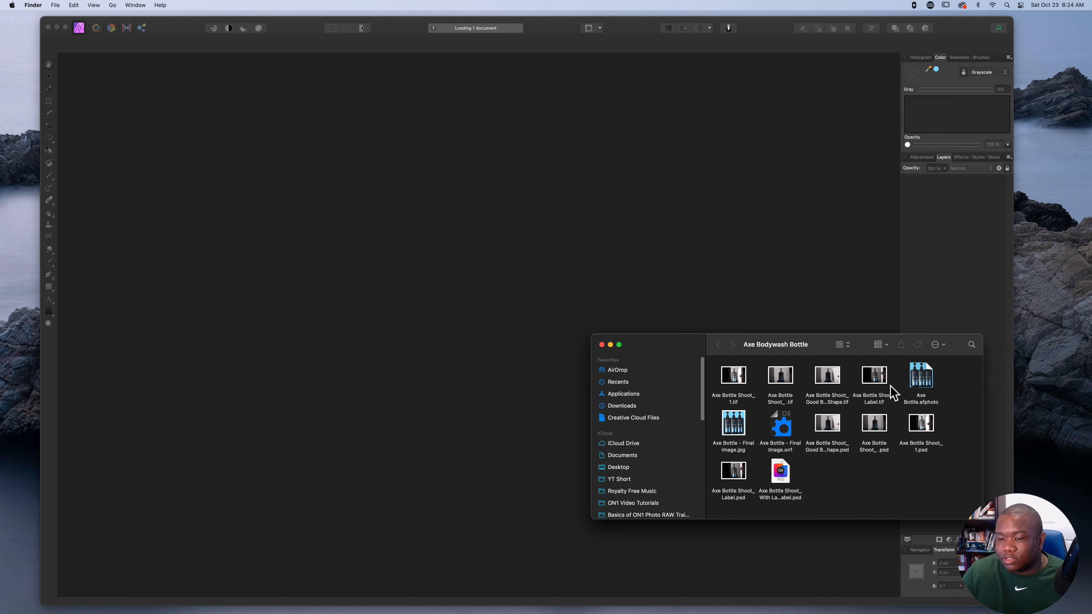
Step: Select the four Axe Bottle Shoot TIFF files in the Axe Bodywash Bottle folder
click(878, 386)
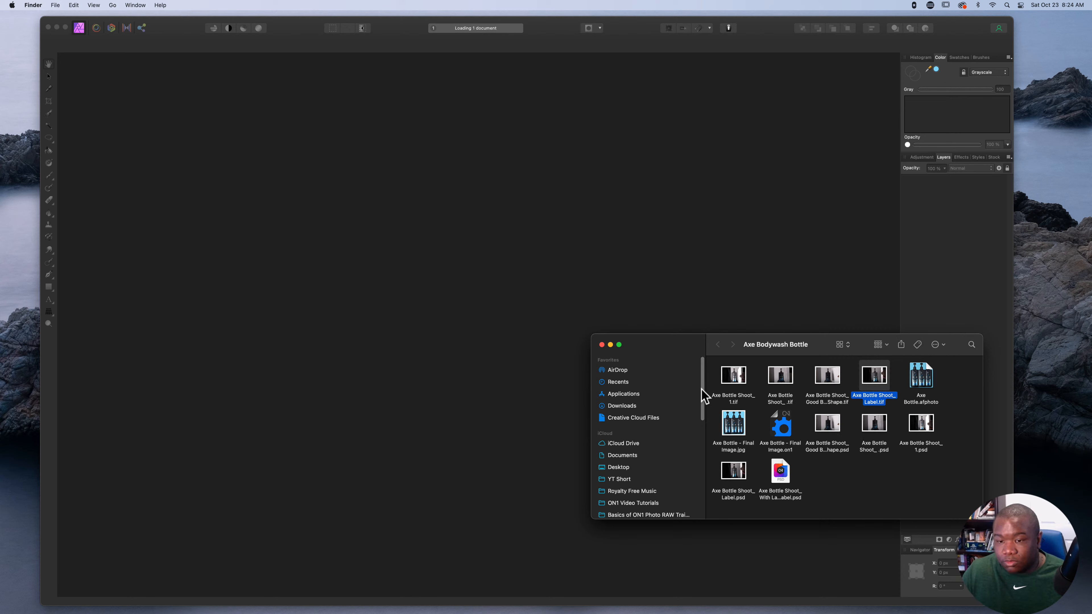
super+click(742, 387)
super+click(791, 390)
super+click(828, 387)
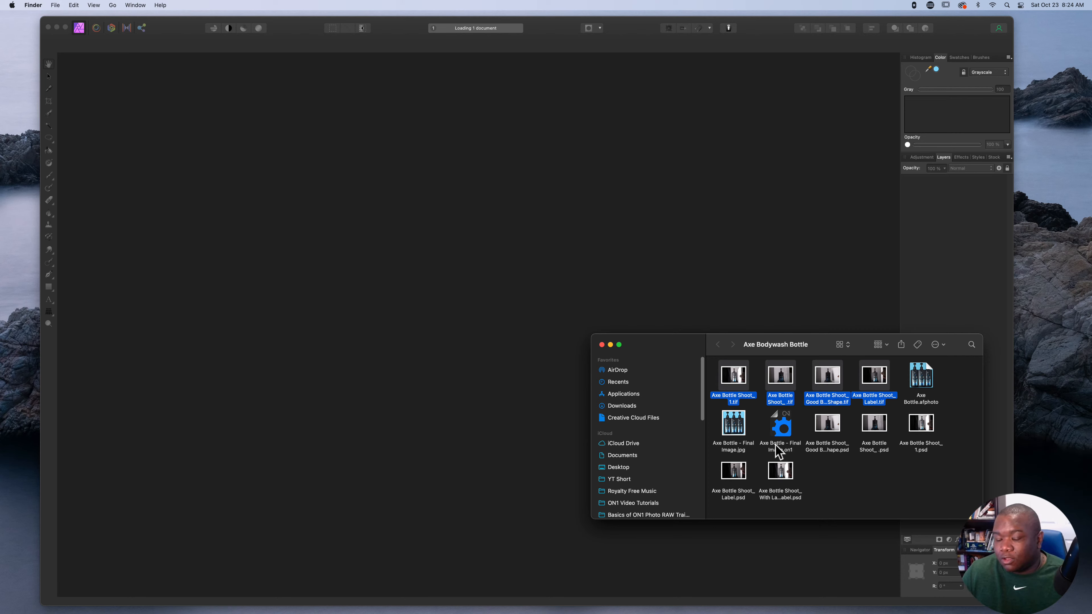
Step: Check the export in ON1 Photo RAW 2022 again and minimize its window
mouse_move(851, 610)
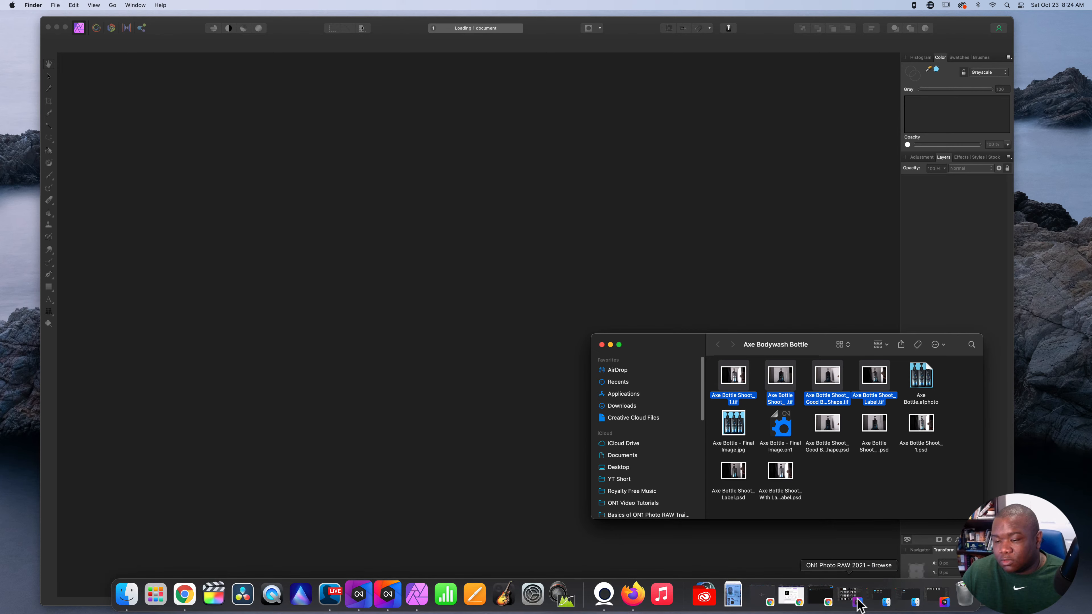
click(938, 600)
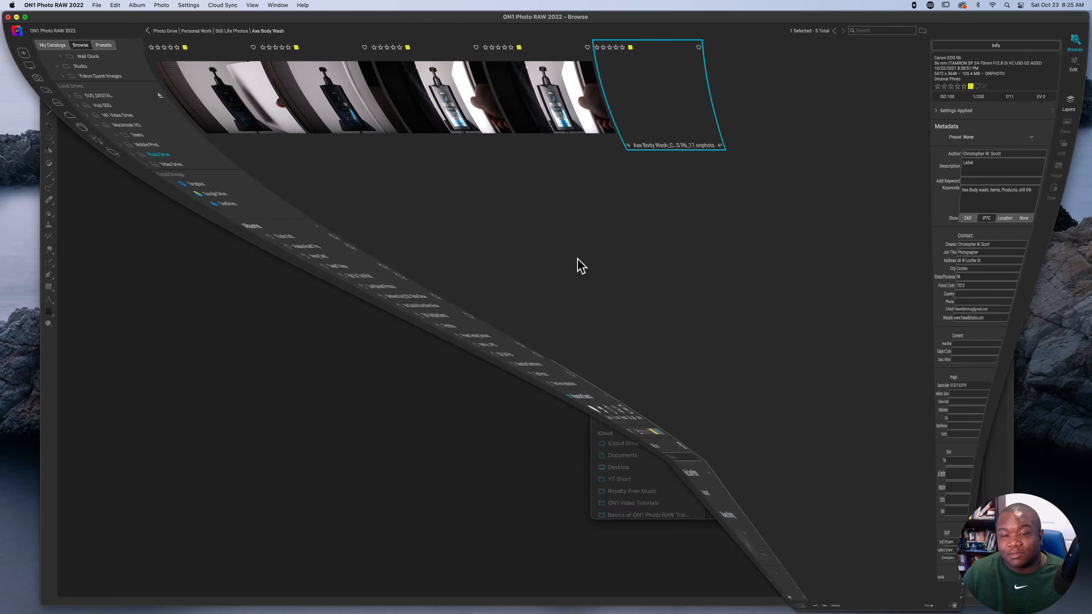
click(16, 17)
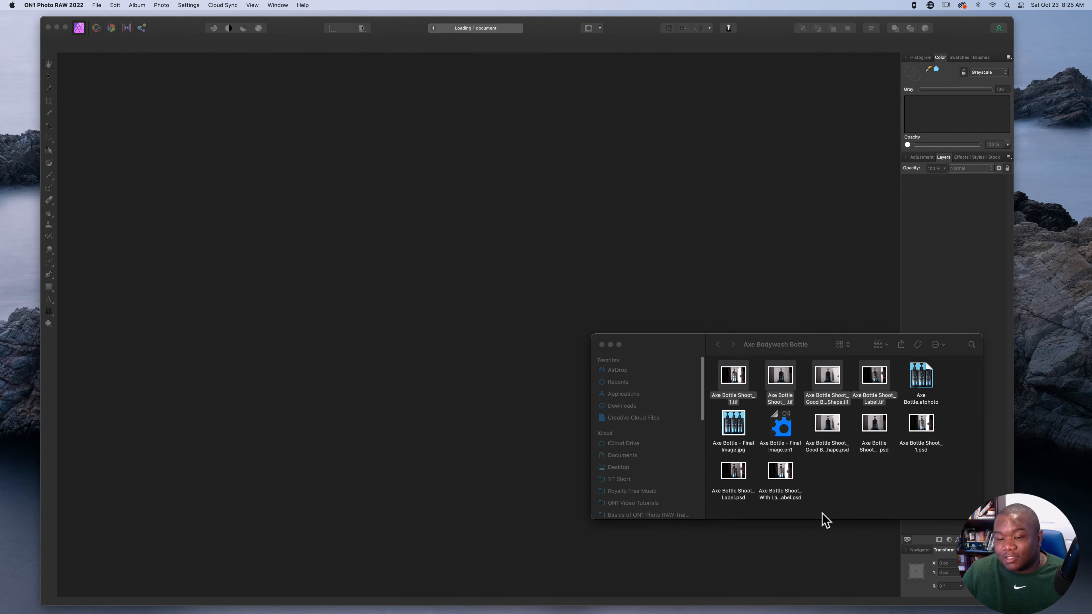
Step: Try again to open Axe Bottle Shoot_ With LayersLabel.psd from the folder in Affinity Photo
click(832, 495)
click(781, 477)
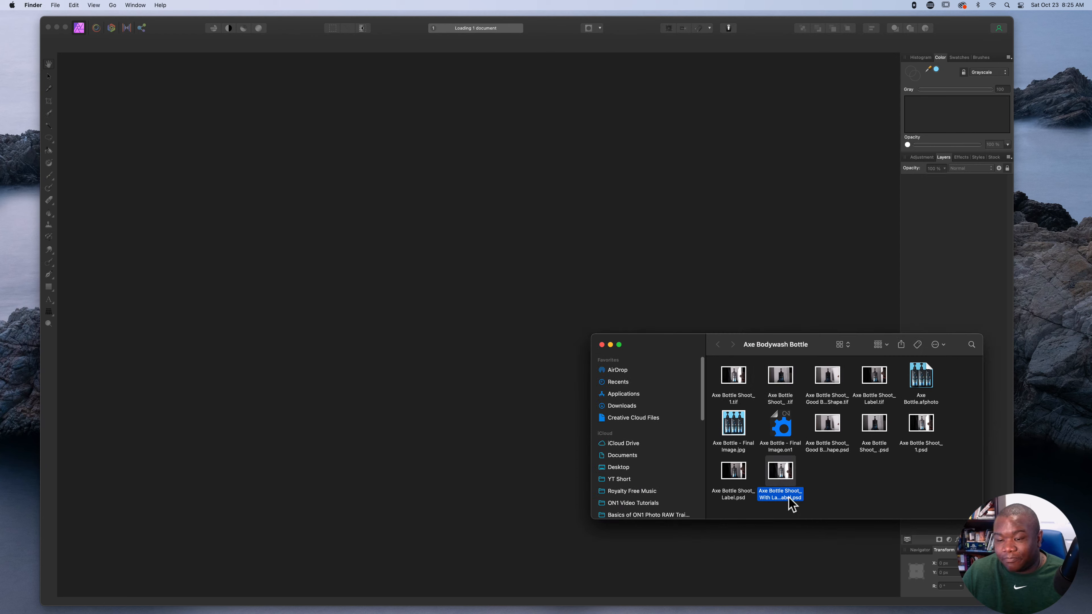
drag(777, 471, 360, 213)
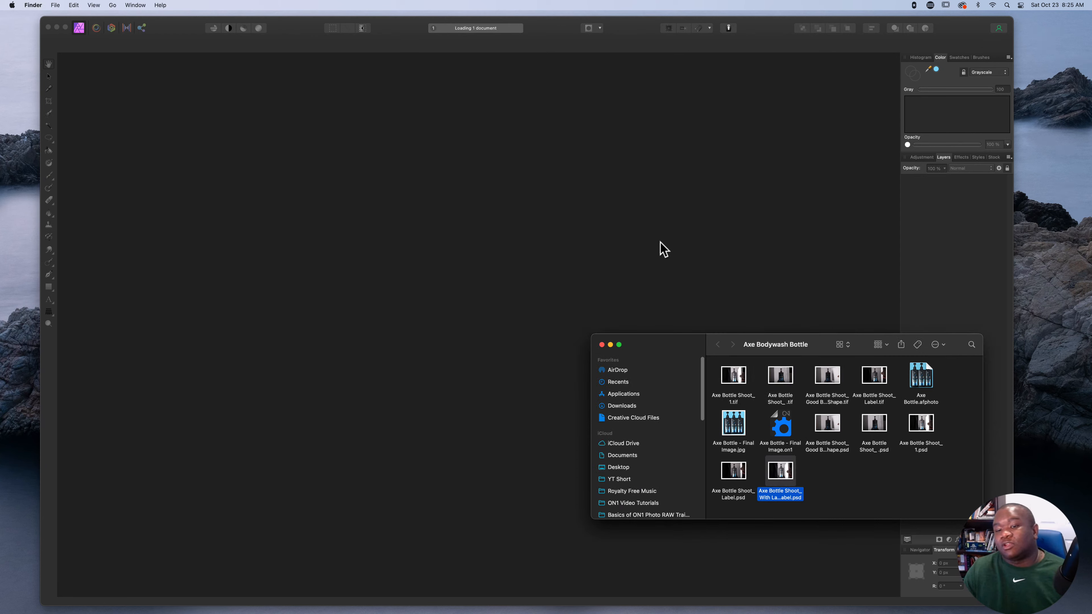
click(76, 5)
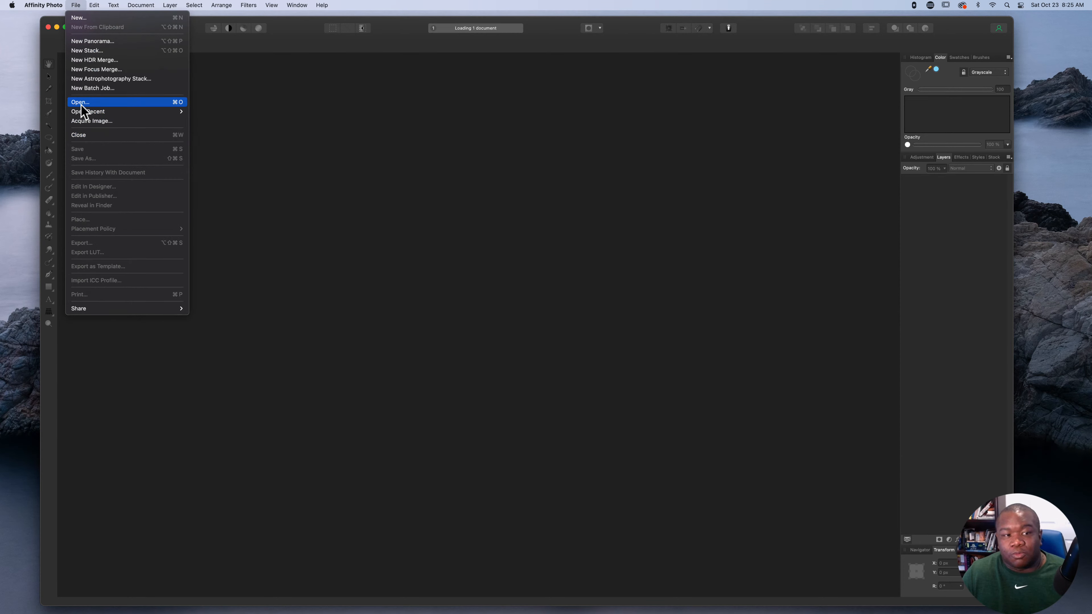
click(511, 268)
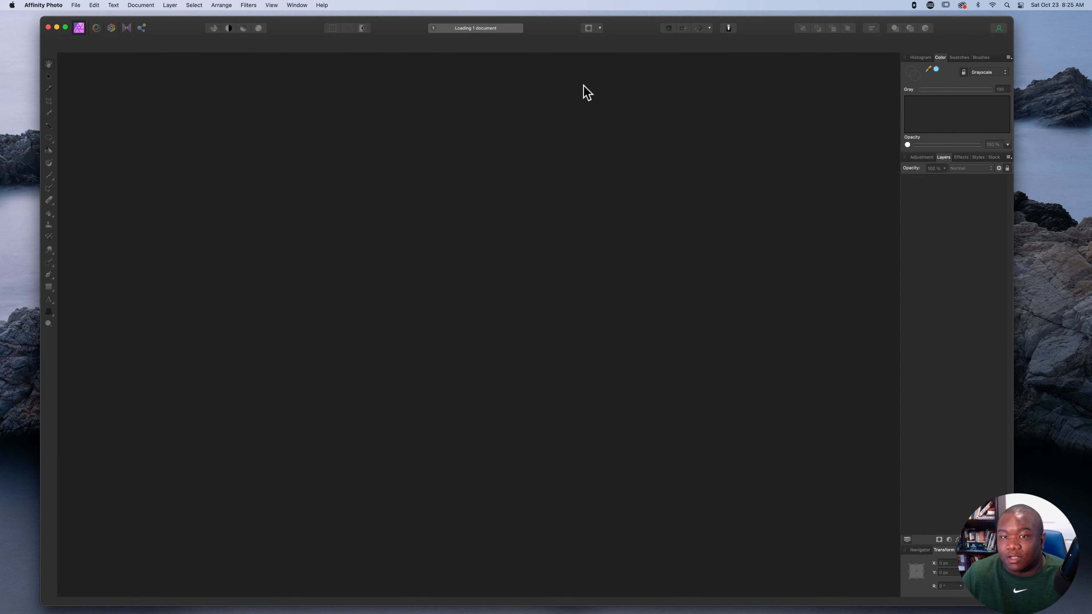
drag(641, 38, 635, 38)
drag(631, 39, 616, 37)
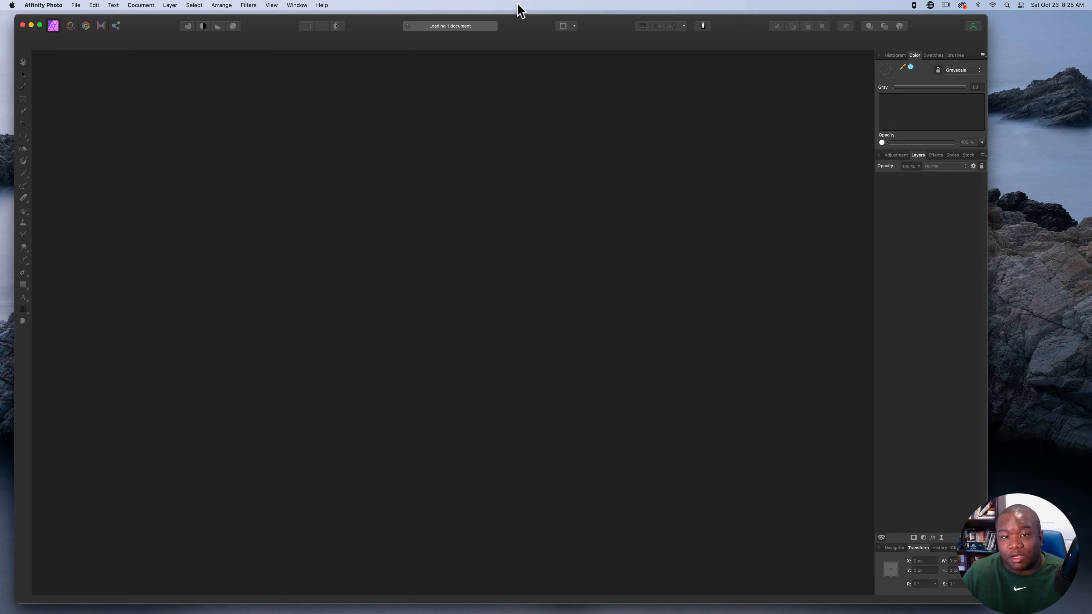
drag(521, 31, 536, 28)
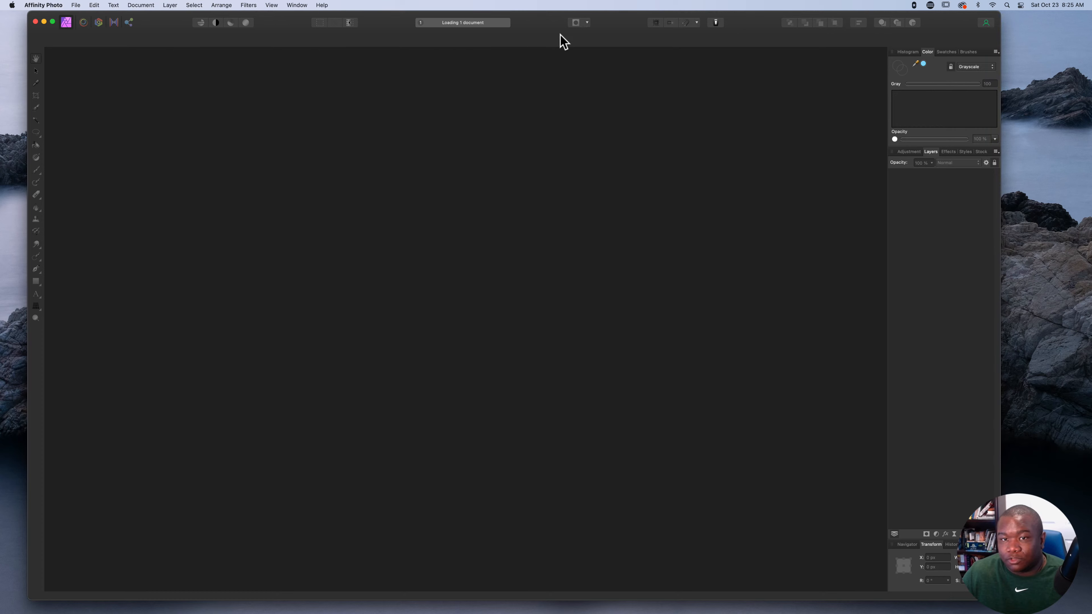
drag(618, 29, 479, 28)
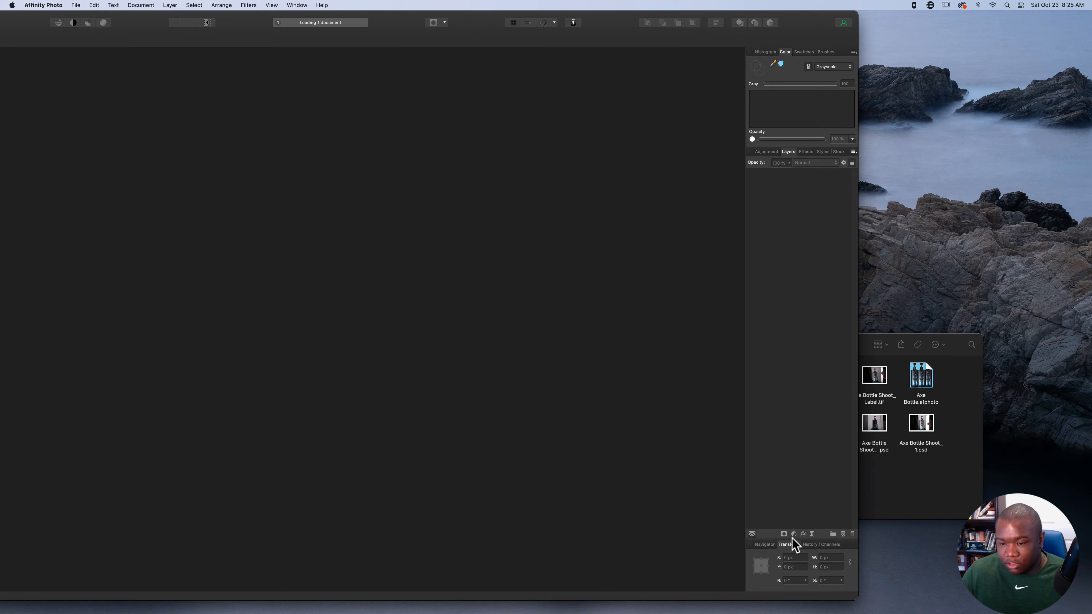
drag(611, 31, 735, 27)
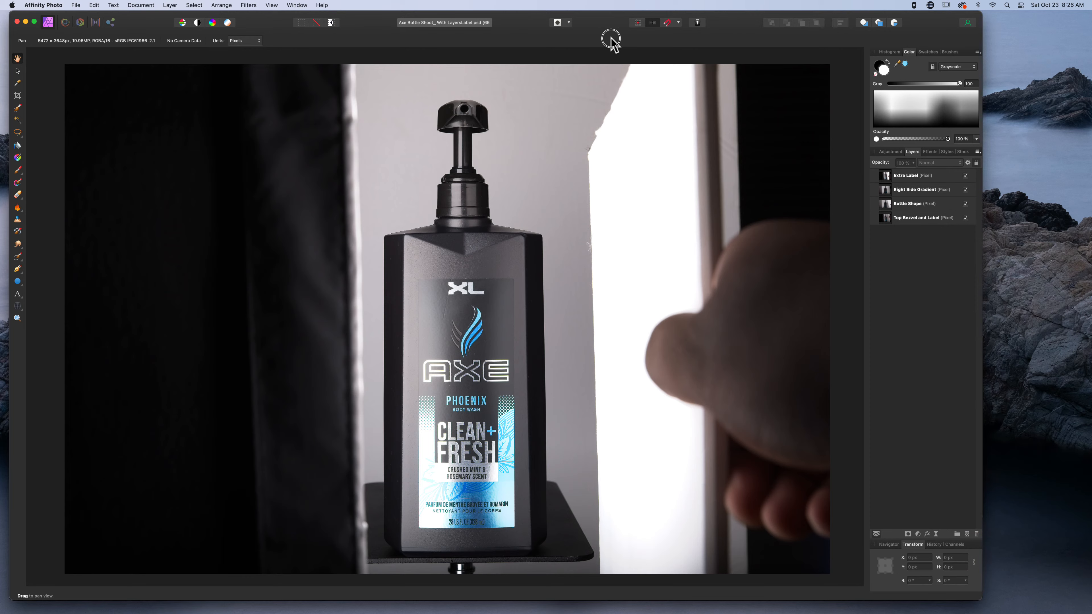
drag(609, 30, 630, 30)
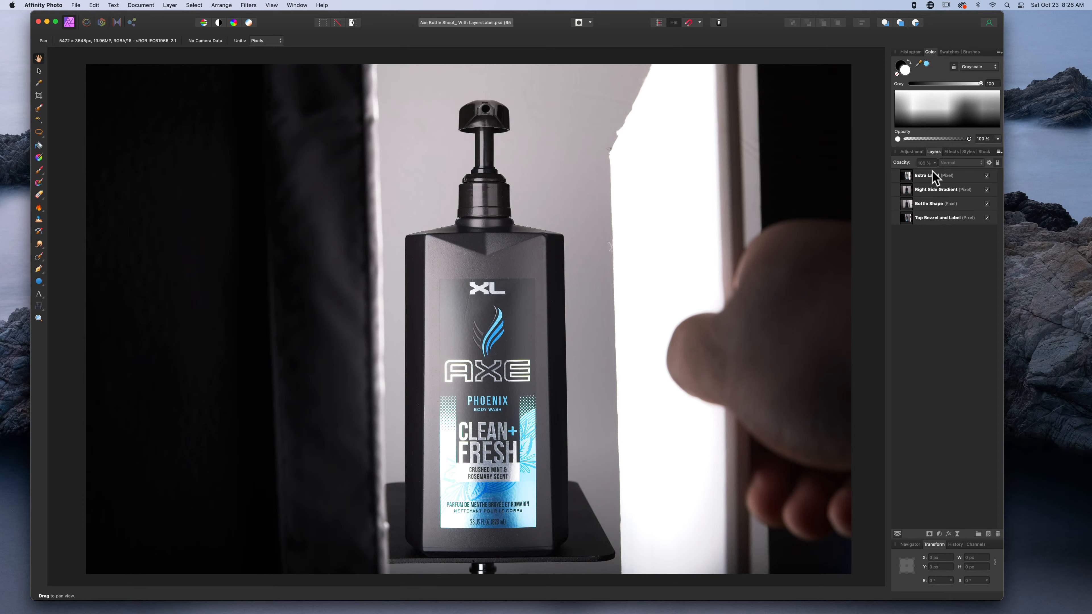
Step: Hide the Extra Label and Right Side Gradient layers and make Bottle Shape the active layer
click(986, 175)
click(987, 190)
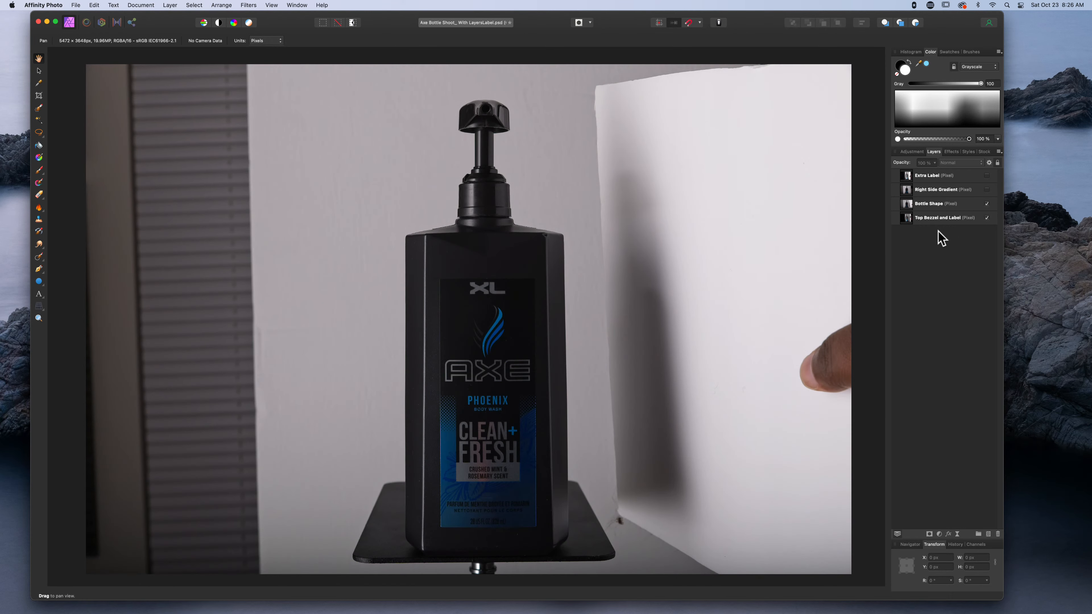
click(929, 203)
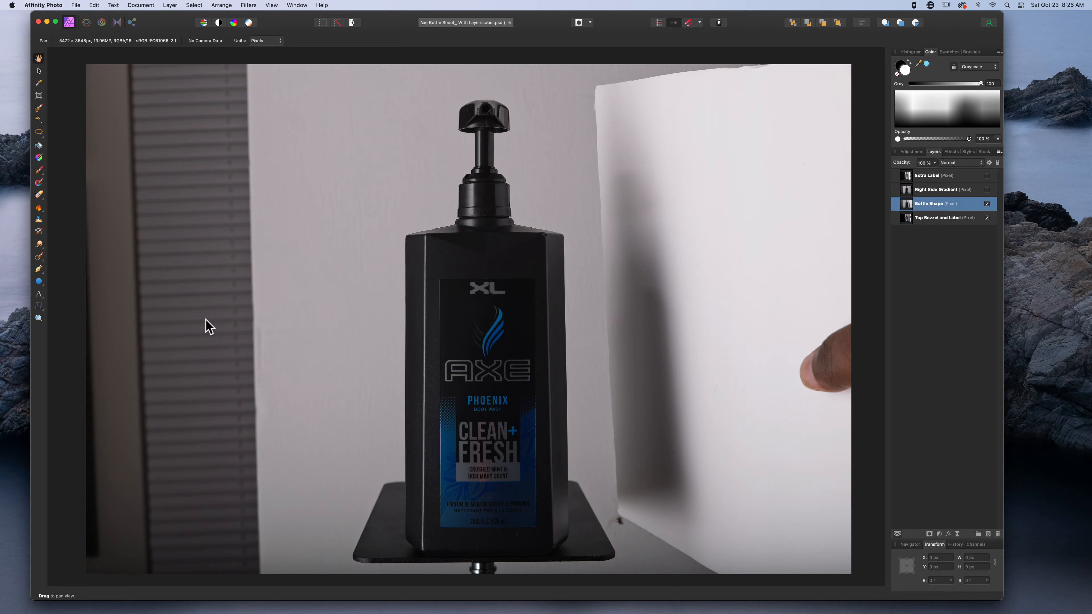
Step: Paint a selection over the front of the bottle's upper body with an enlarged Selection Brush
click(39, 108)
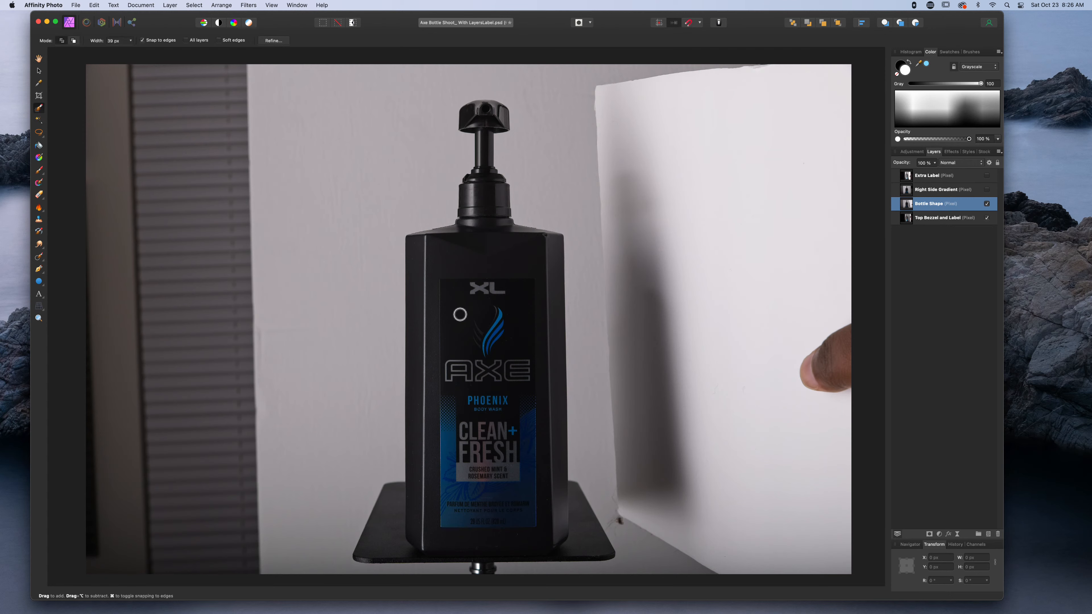
key(bracketright)
key(bracketright)
key(bracketright)
key(bracketright)
key(bracketright)
key(bracketright)
key(bracketright)
key(bracketright)
key(bracketright)
key(bracketright)
key(bracketright)
key(bracketright)
key(bracketright)
drag(488, 365, 498, 412)
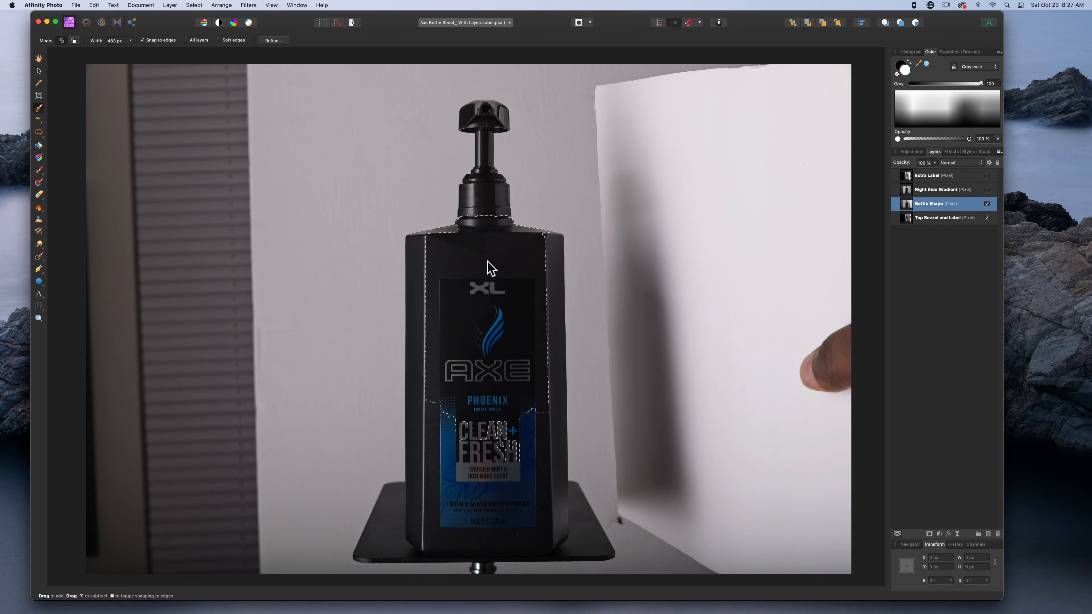
Step: Extend the selection with a smaller Selection Brush to cover the whole bottle, including its sides and pump
key([)
key([)
key([)
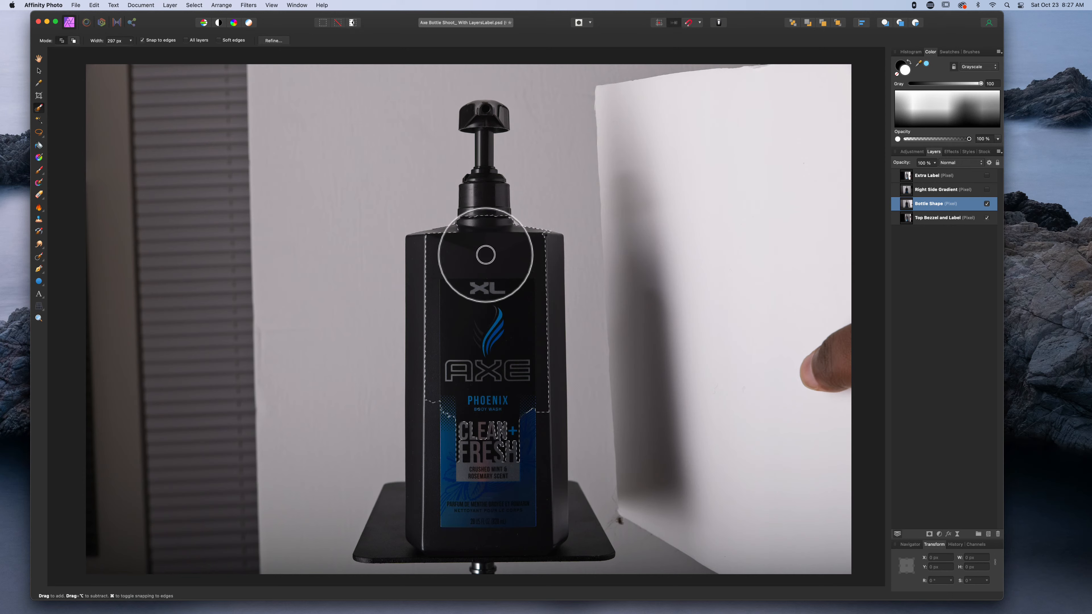
mouse_move(485, 255)
mouse_down()
mouse_move(479, 210)
mouse_move(465, 244)
mouse_move(434, 255)
mouse_move(430, 374)
mouse_move(440, 489)
mouse_move(489, 518)
mouse_move(515, 514)
mouse_move(476, 403)
mouse_up()
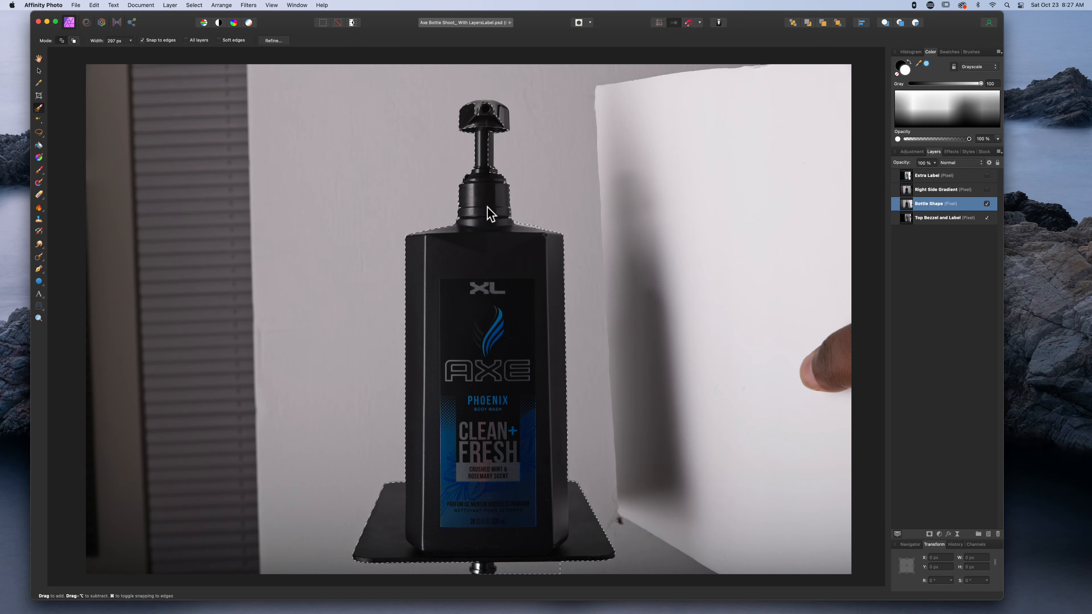
Step: Clean up the selection edge around the bottle's shoulders, neck and pump with the Selection Brush reduced to 26 px
key(bracketleft)
key(super+plus)
key(super+plus)
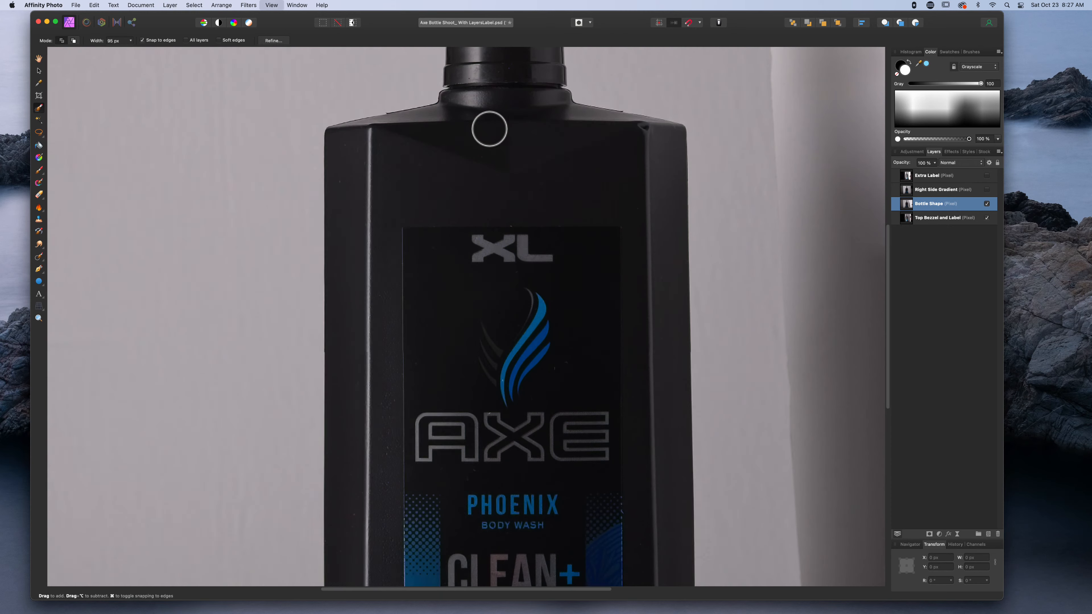
key(space)
drag(616, 158, 476, 325)
key(bracketleft)
key(bracketleft)
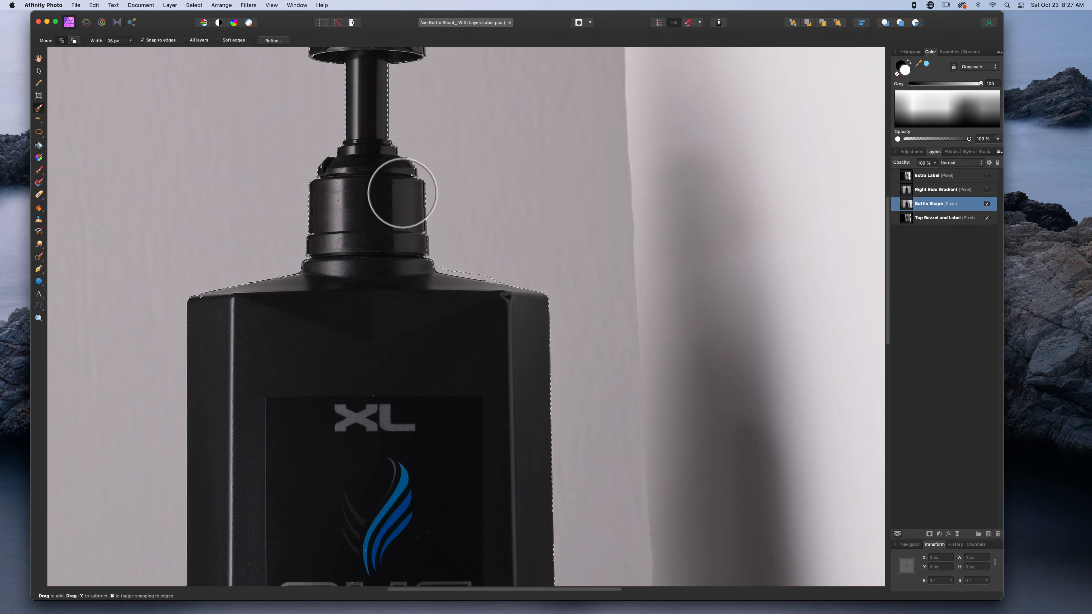
key(bracketleft)
key(bracketleft)
key(bracketleft)
key(bracketleft)
key(bracketleft)
key(bracketleft)
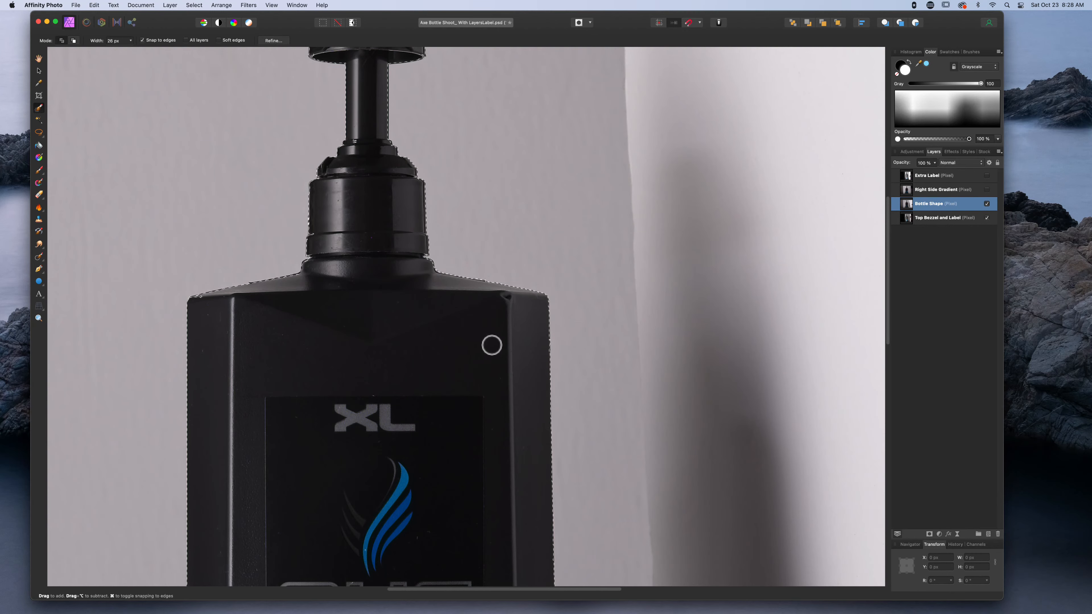
drag(498, 206, 471, 406)
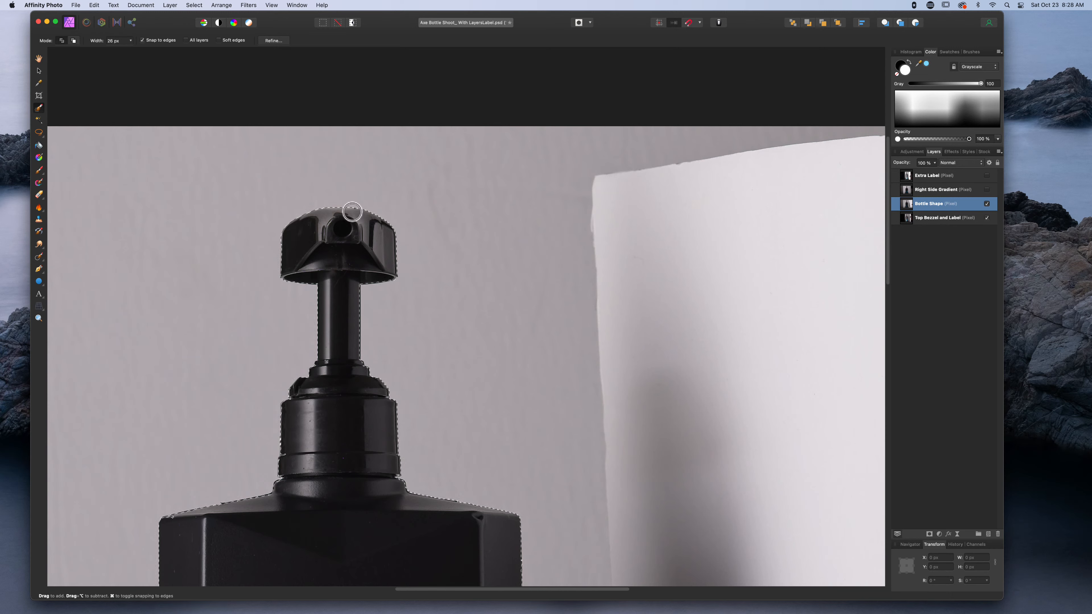
Step: Subtract the stand on both sides of and beneath the bottle's base from the selection
key(space)
drag(455, 410, 462, 106)
drag(424, 543, 383, 271)
drag(375, 467, 389, 254)
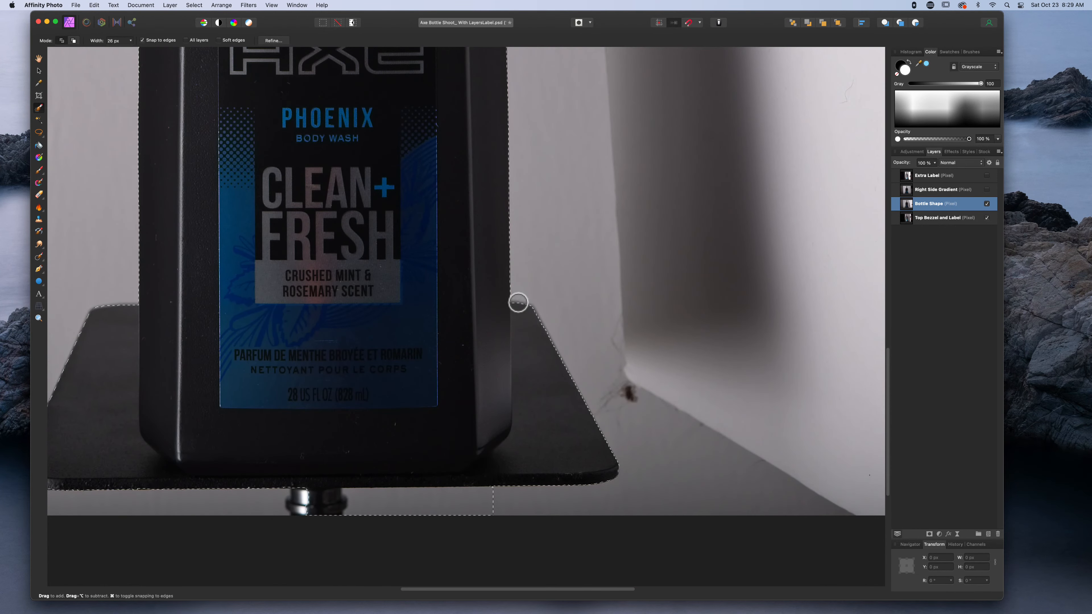
mouse_move(517, 310)
mouse_down()
mouse_move(525, 396)
mouse_move(522, 320)
mouse_up()
drag(529, 344, 555, 416)
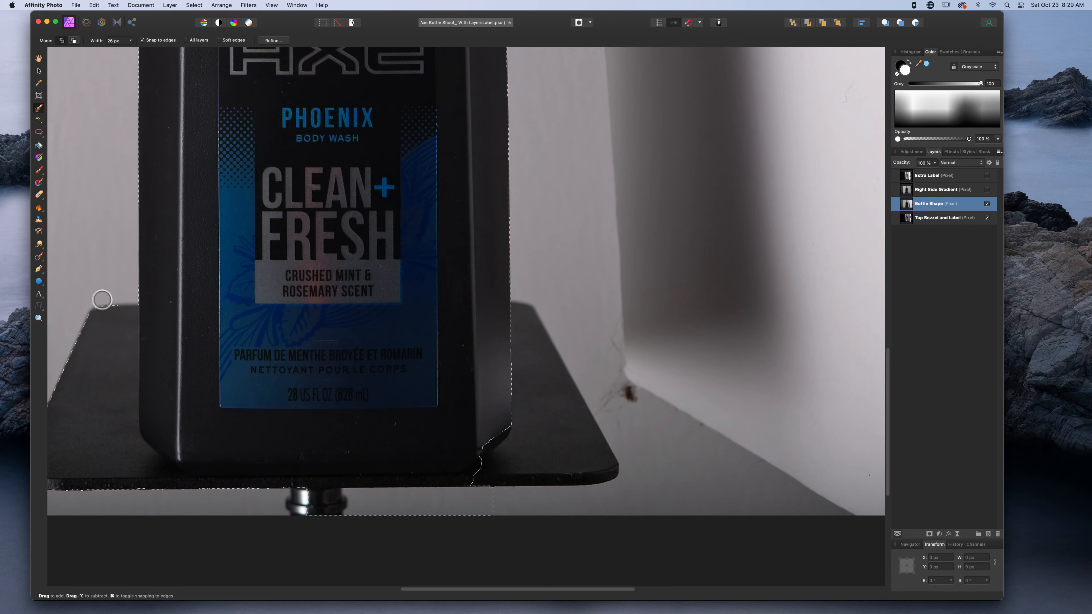
drag(126, 317, 123, 366)
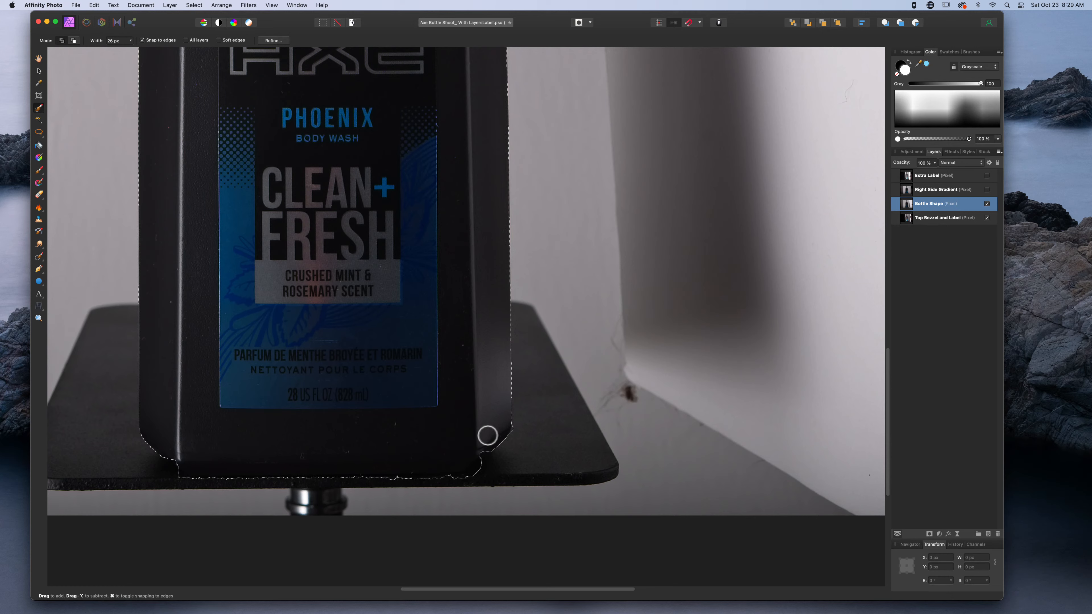
Step: Trim the selection along the bottle's base under a temporary Brightness and Contrast adjustment of about 75% brightness, and delete that adjustment
click(939, 535)
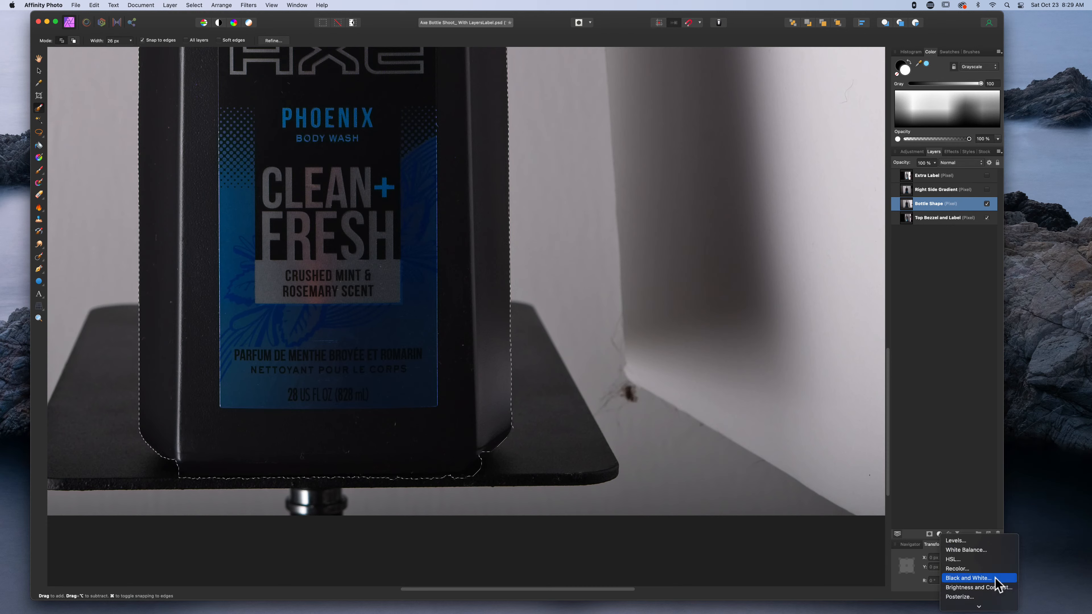
click(977, 588)
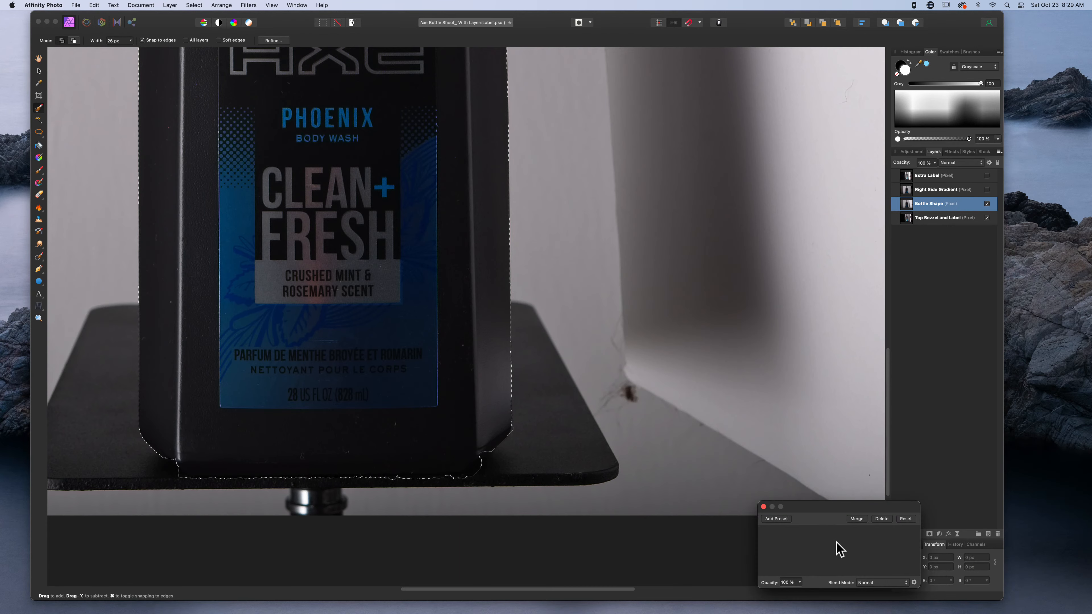
drag(825, 539, 870, 542)
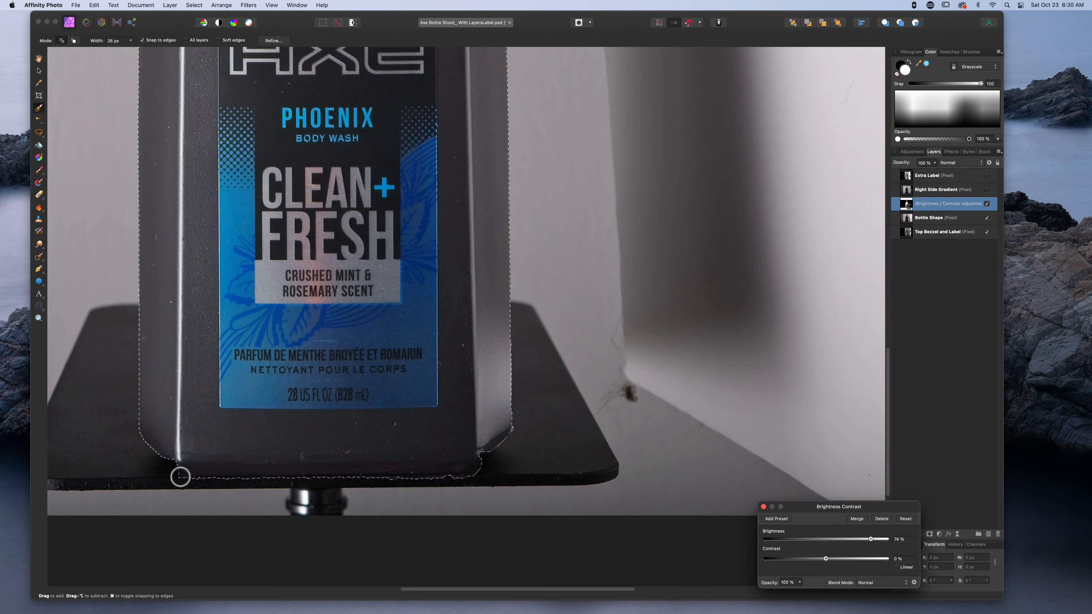
click(177, 474)
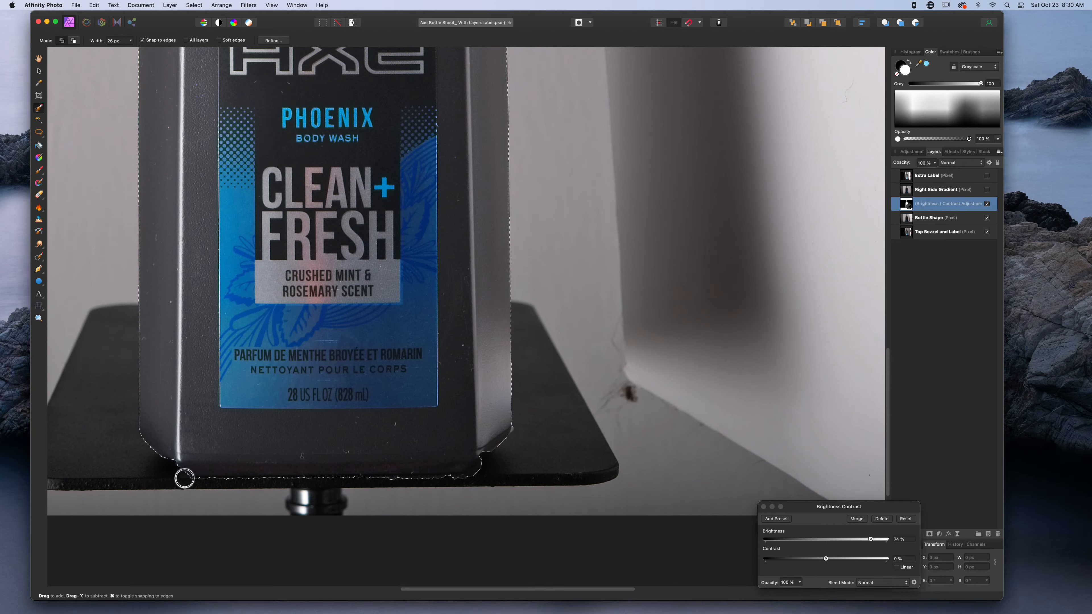
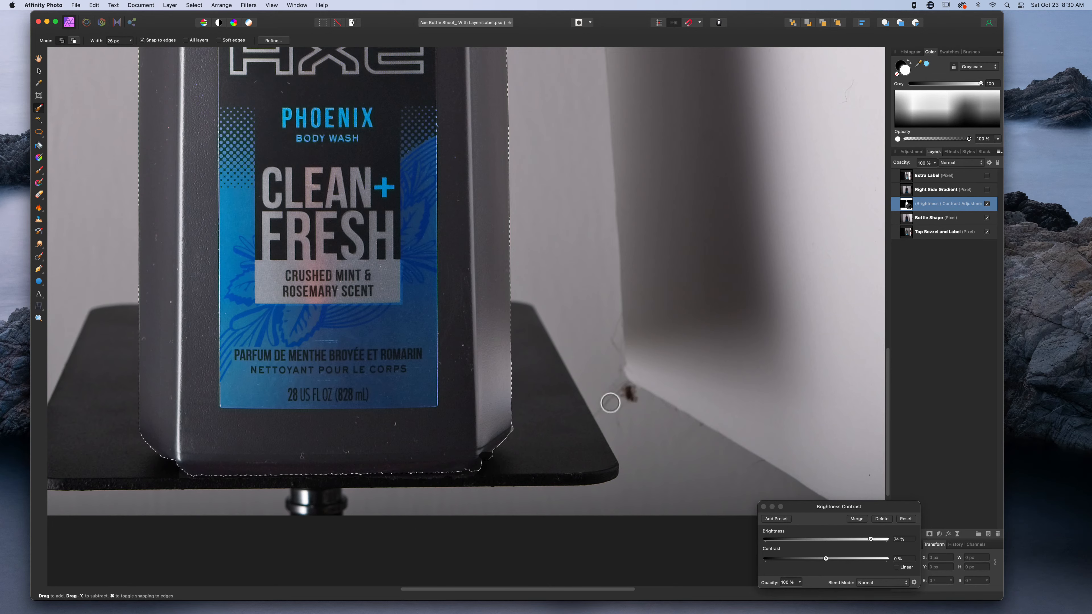
key(super+0)
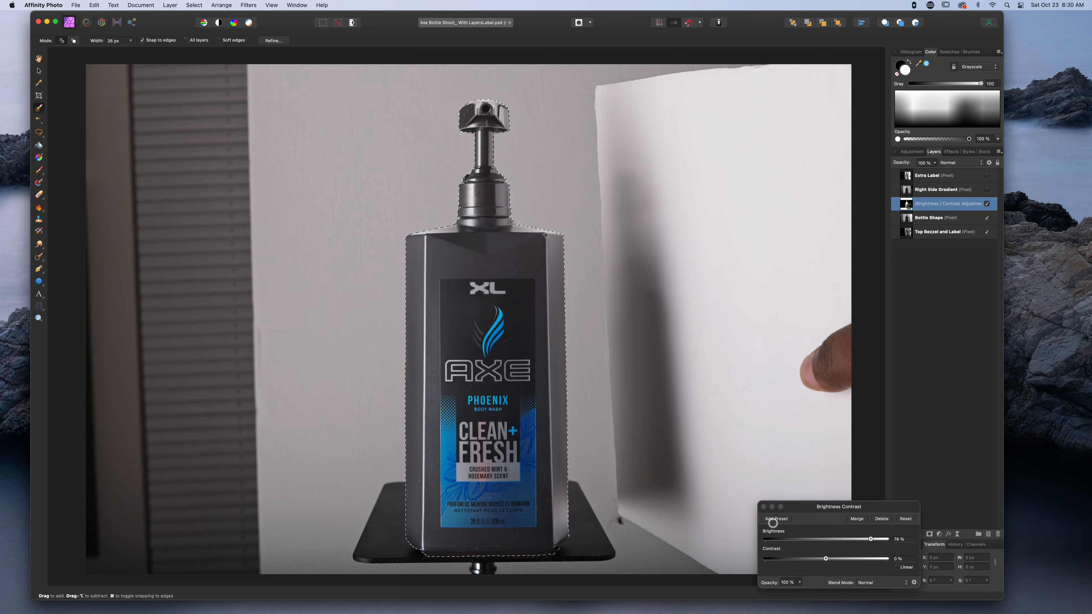
key(Delete)
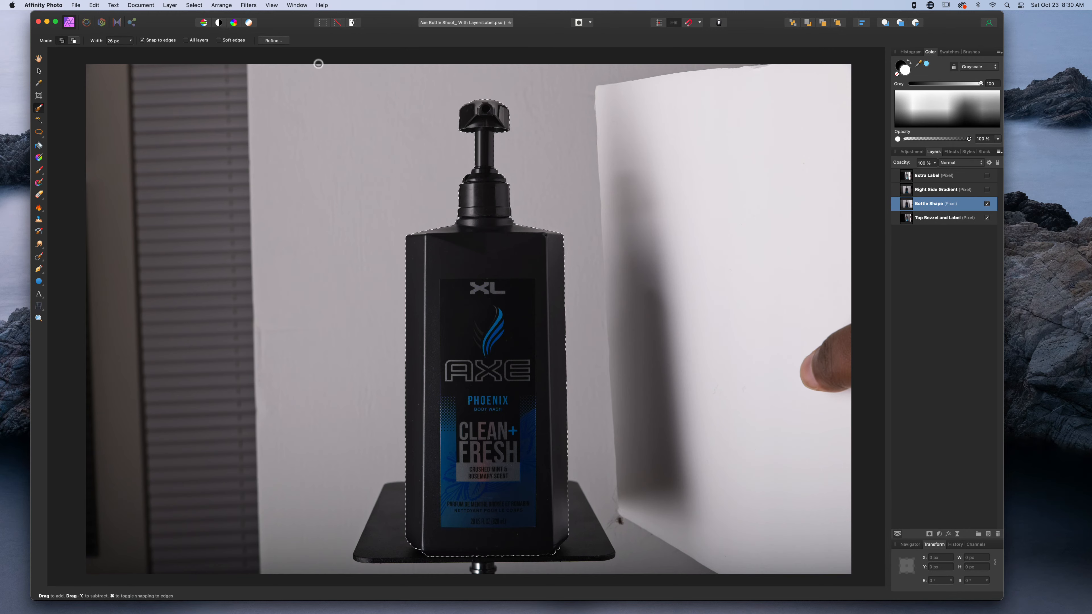
Step: Refine the bottle selection and output it as a new layer
click(274, 40)
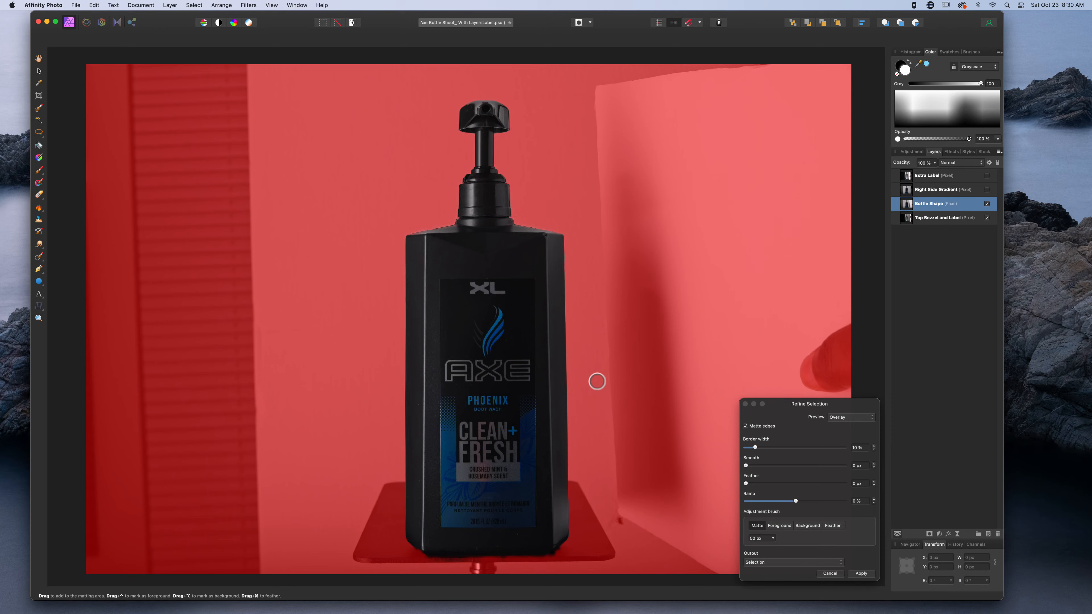
drag(454, 569, 471, 563)
click(788, 562)
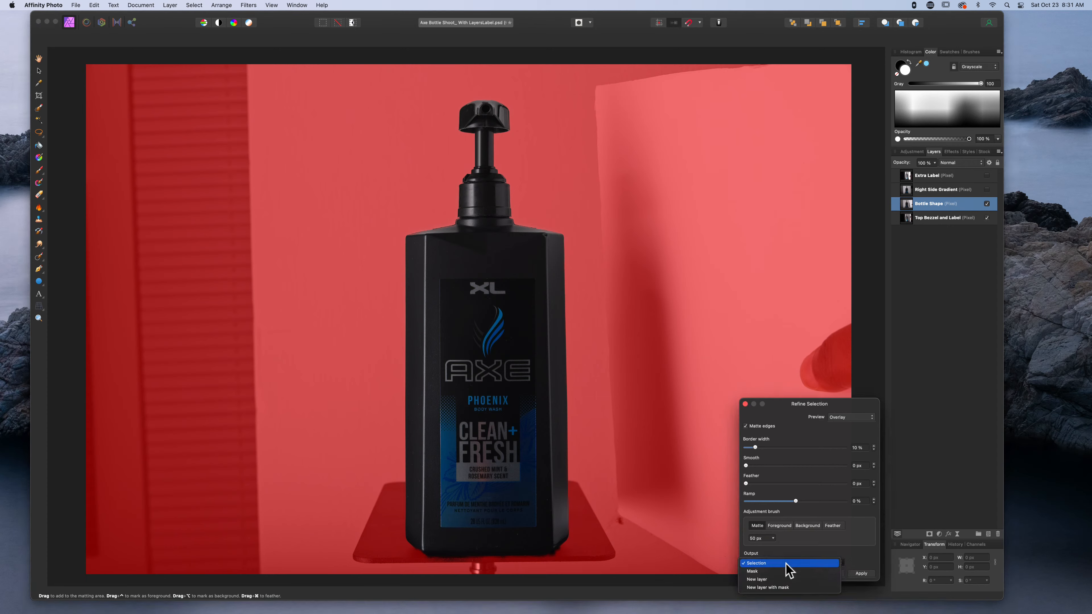
click(773, 582)
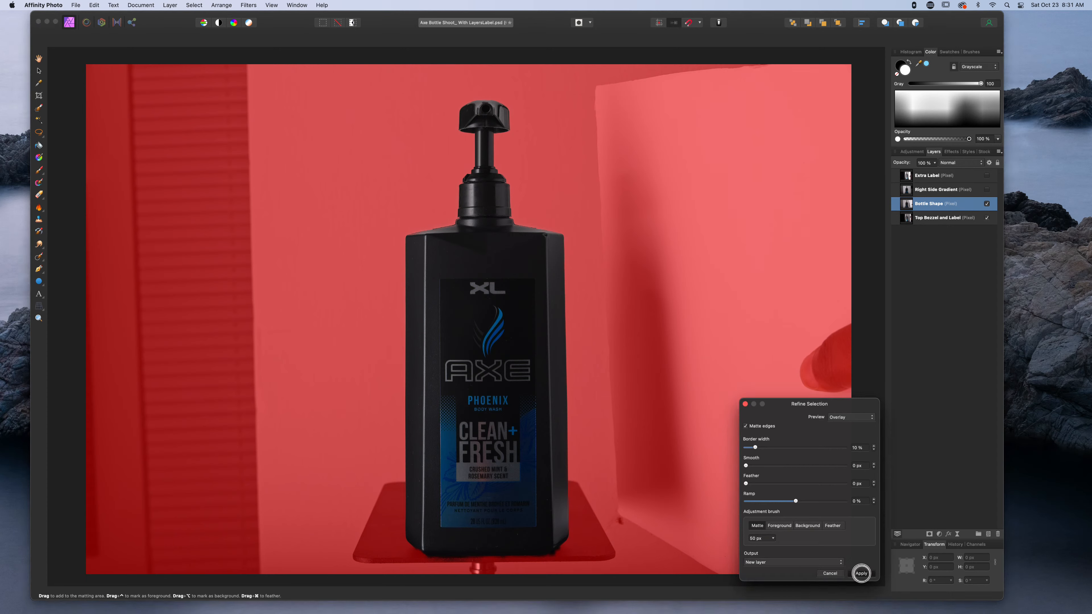
click(861, 574)
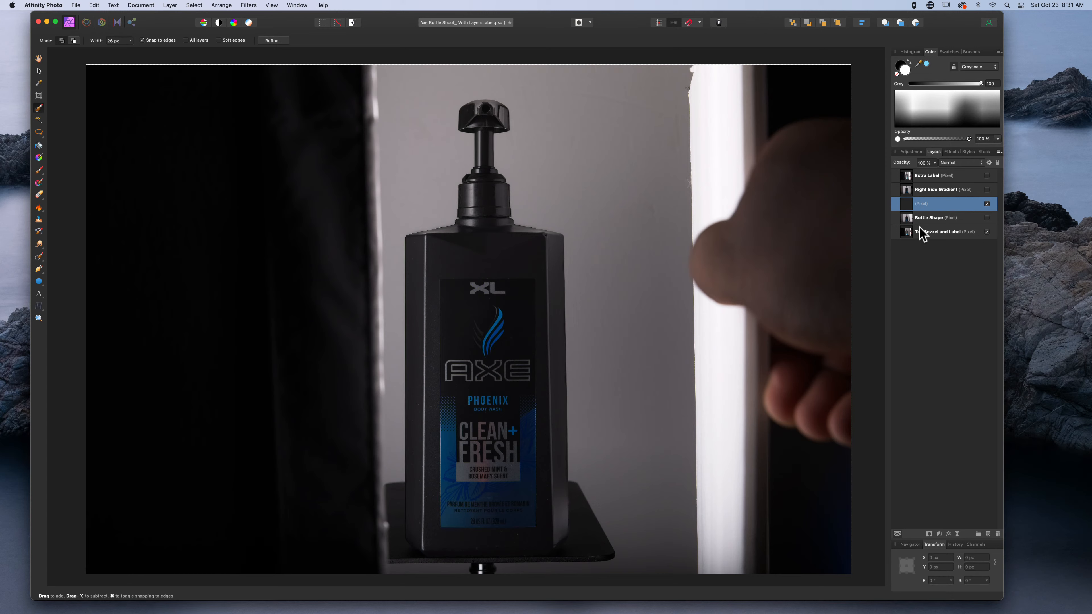
Step: Compare the cut-out bottle with the Extra Label and Top Bezzel and Label layers by toggling layer visibility
click(986, 232)
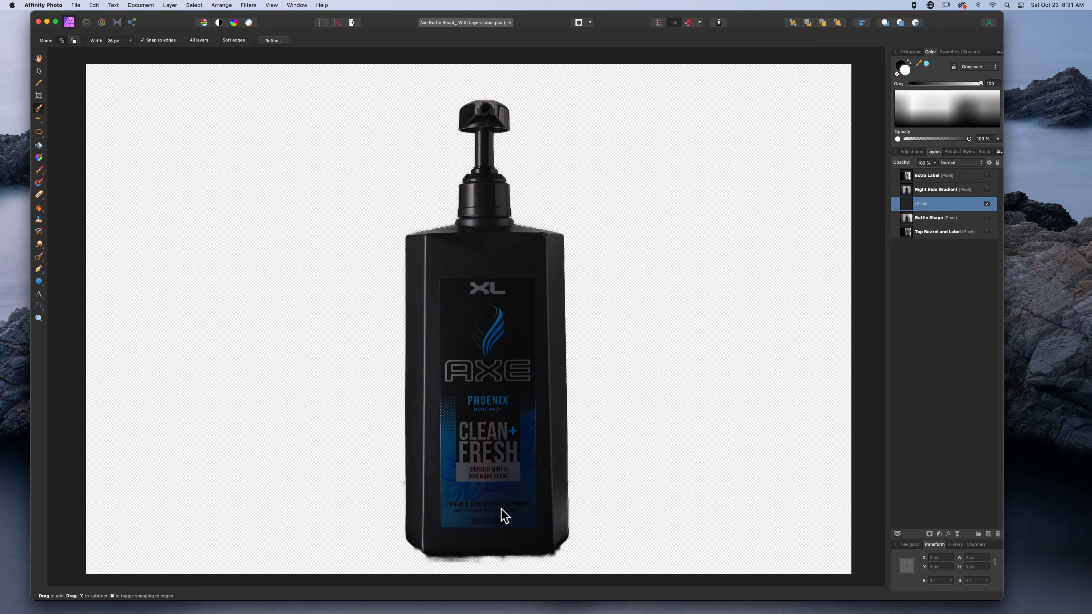
click(987, 176)
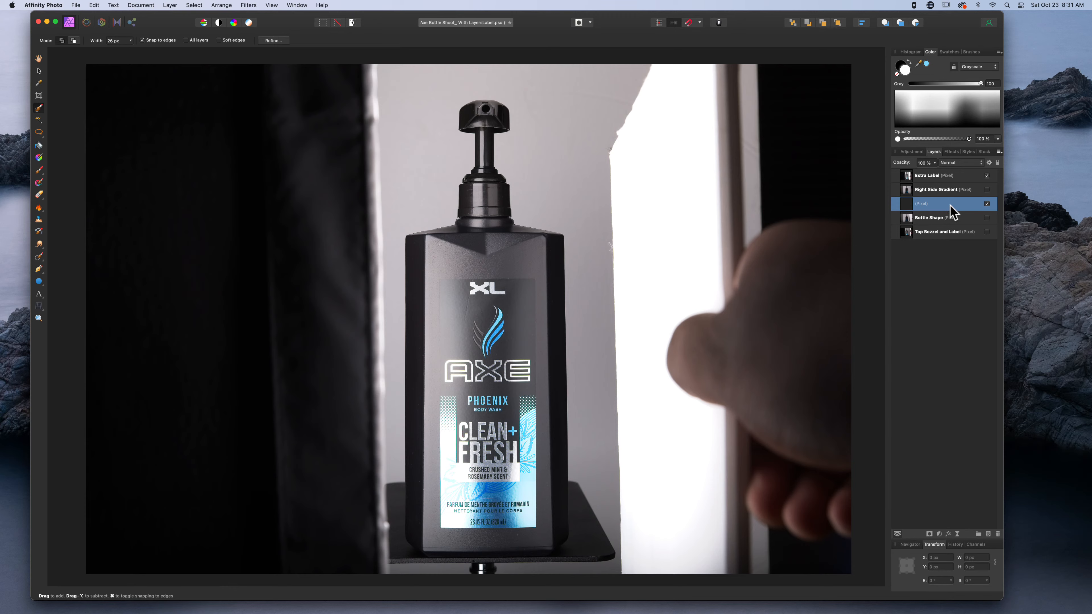
click(987, 176)
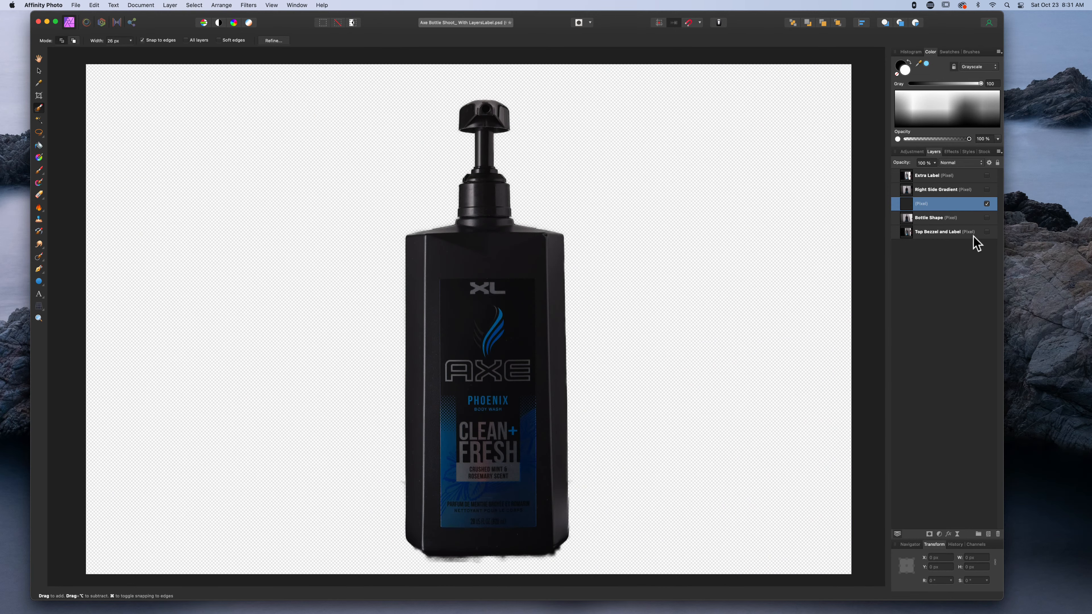
click(987, 232)
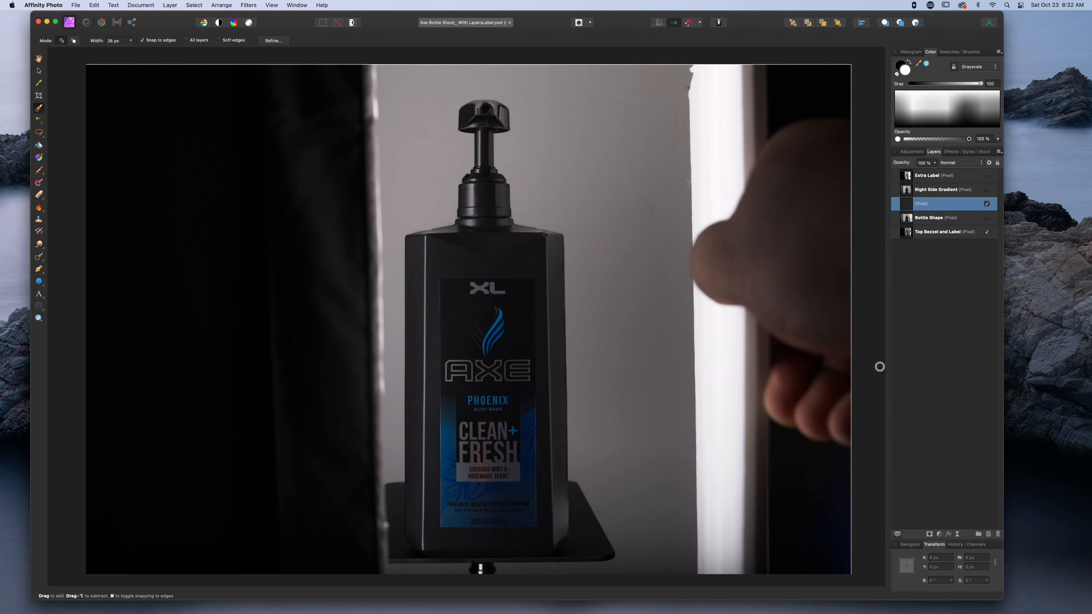
click(987, 204)
click(986, 203)
click(987, 204)
click(987, 204)
click(987, 204)
Step: Rename the cut-out layer as Bottle Shape BG and move it to the bottom of the layer stack
double_click(924, 205)
key(Return)
drag(933, 203, 935, 245)
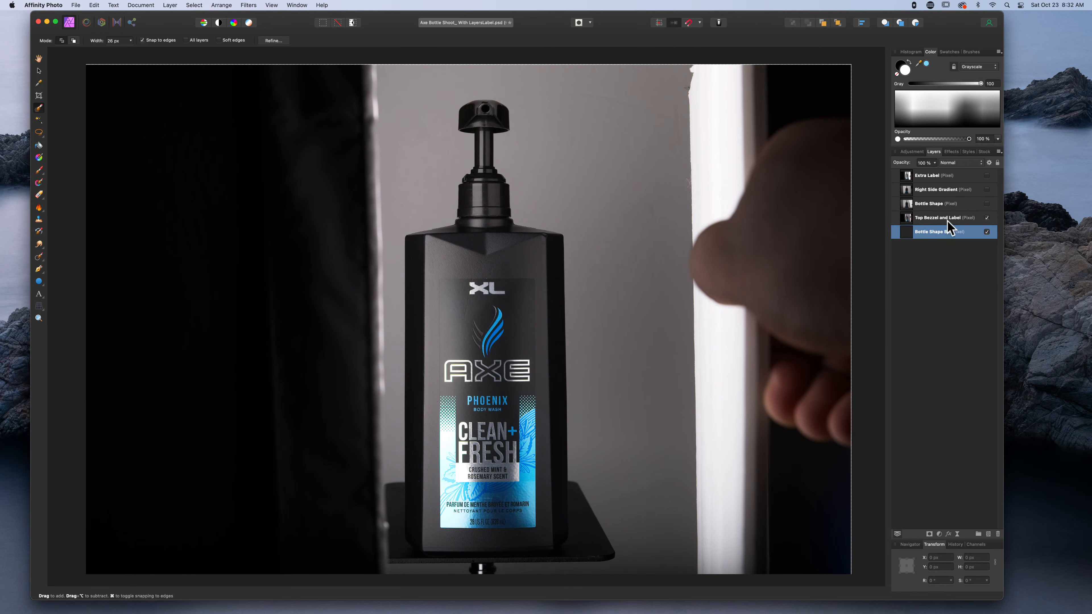
Step: Lock the Bottle Shape BG layer
click(930, 216)
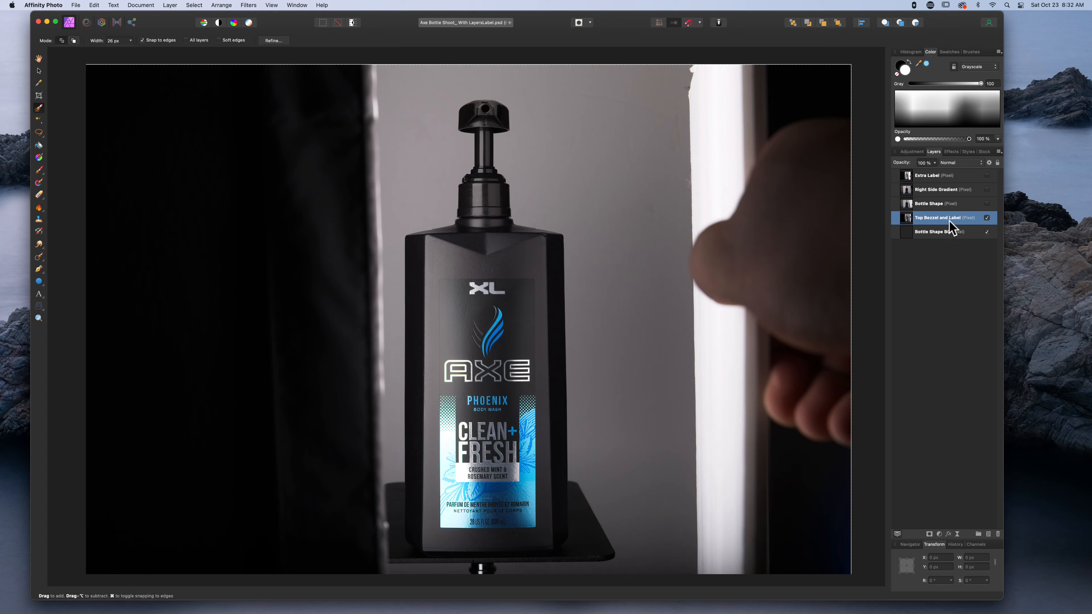
click(979, 235)
right_click(980, 234)
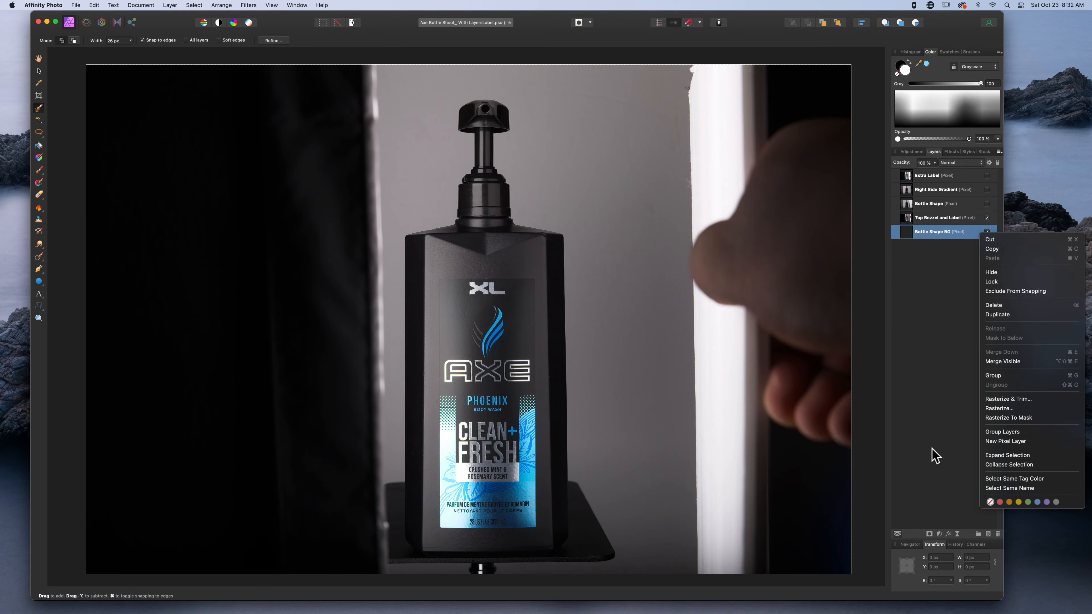
click(980, 231)
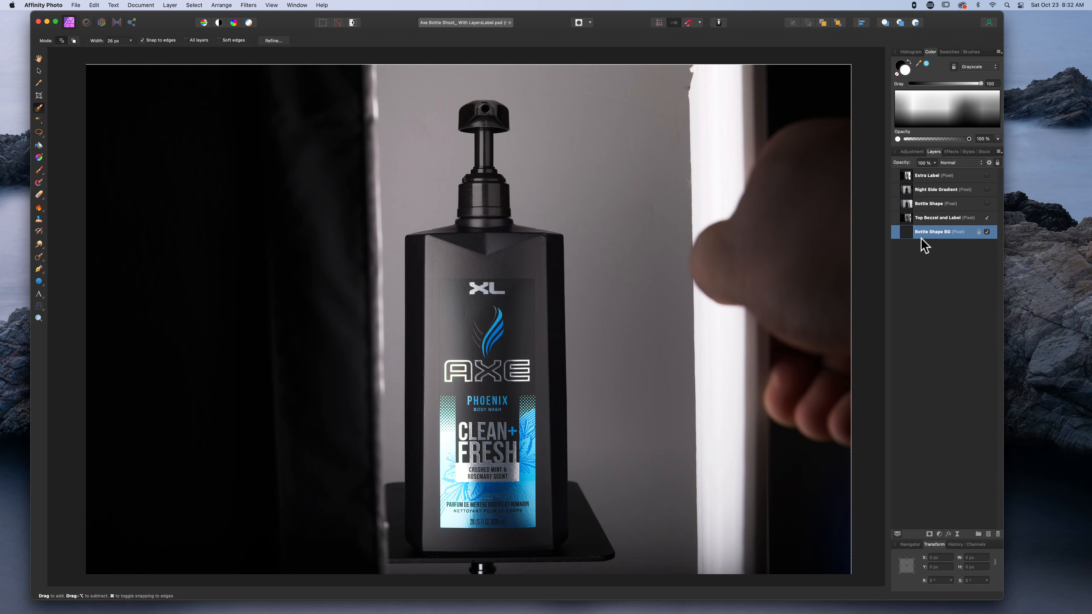
Step: Add a mask to the Top Bezzel and Label layer and invert it to hide the layer's content
click(924, 220)
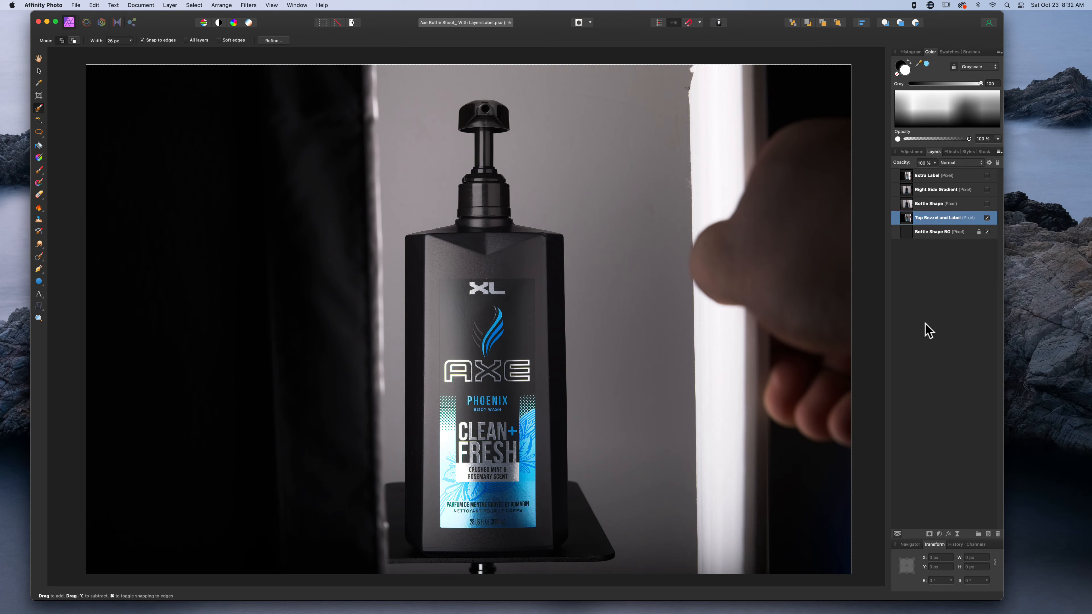
click(929, 534)
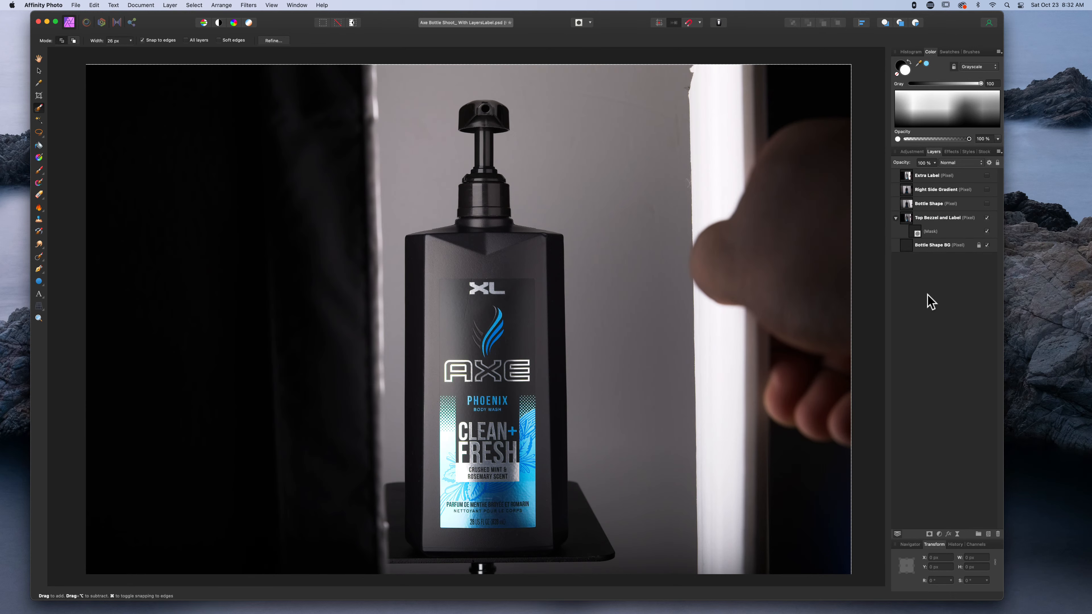
click(911, 231)
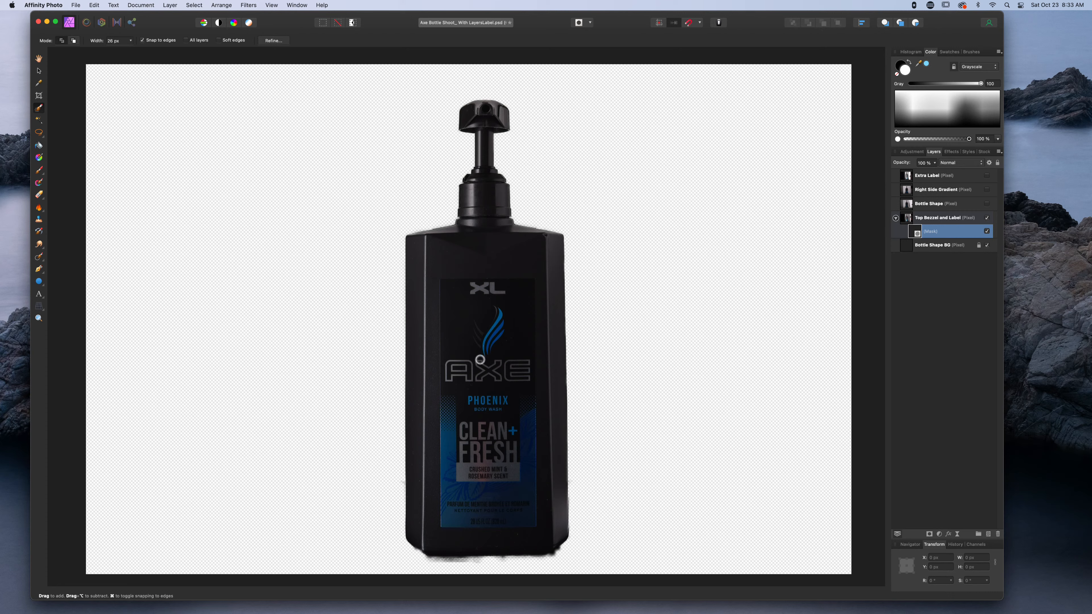
Step: Paint white on the mask over the bottle's top bezel with an enlarged Paint Brush at 0% hardness
key(b)
key(x)
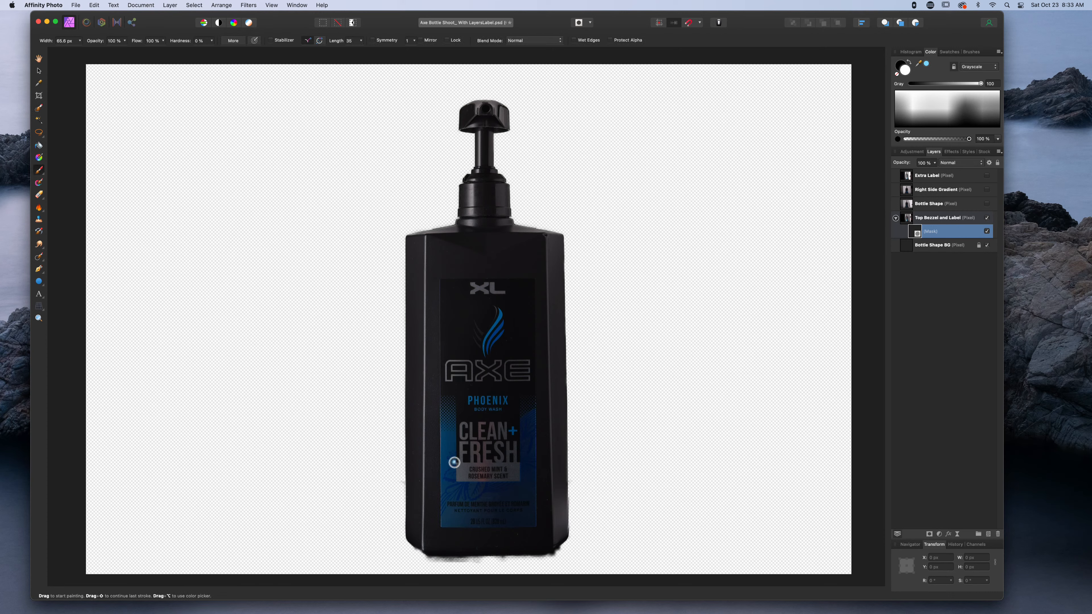
key(])
key(])
key(])
key(])
key(])
key(])
key(])
key(])
key(])
key(])
key(])
key([)
key([)
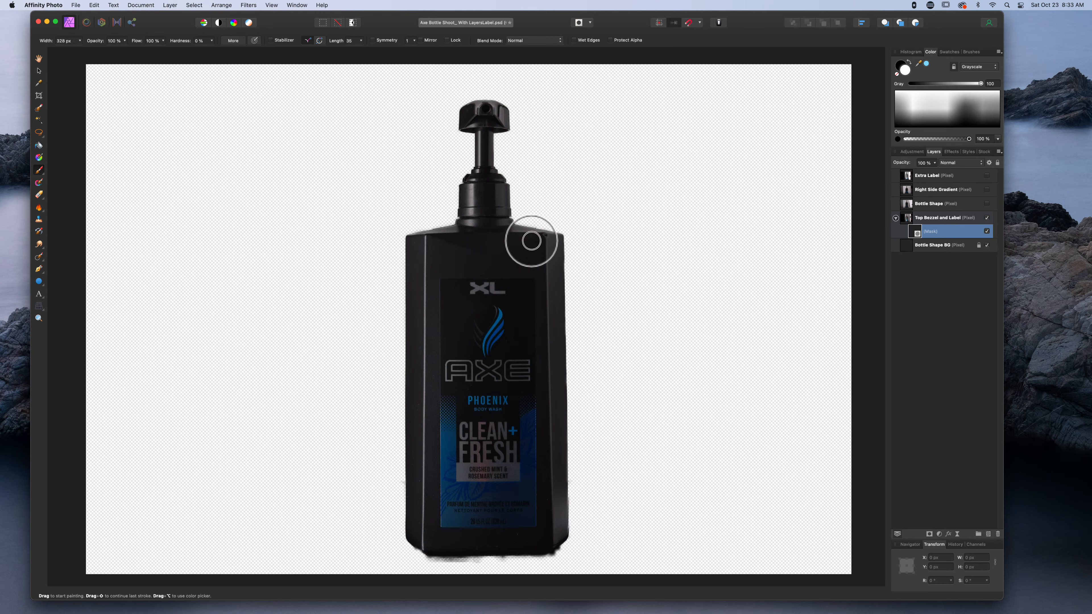
mouse_move(442, 244)
mouse_down()
mouse_move(520, 238)
mouse_move(435, 241)
mouse_move(540, 241)
mouse_move(434, 239)
mouse_up()
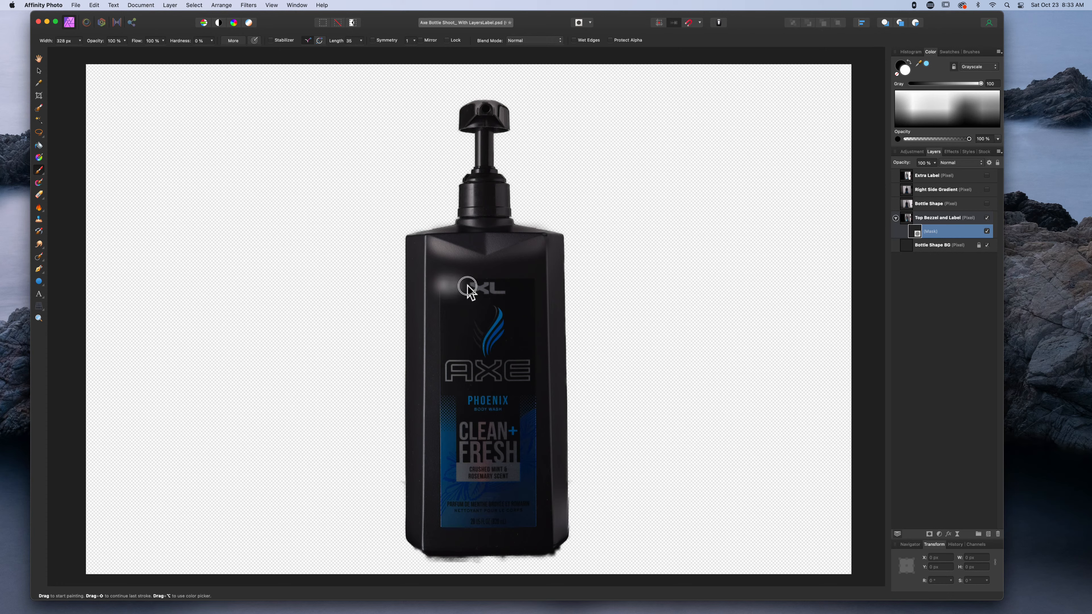
Step: Try revealing the upper label through the mask, and paint that area back out in black with a brush about 610 px wide
mouse_move(467, 286)
mouse_down()
mouse_move(529, 289)
mouse_move(447, 288)
mouse_move(449, 318)
mouse_move(481, 311)
mouse_move(458, 312)
mouse_move(440, 335)
mouse_move(466, 334)
mouse_move(443, 343)
mouse_move(477, 297)
mouse_move(478, 329)
mouse_move(492, 327)
mouse_move(461, 384)
mouse_move(438, 299)
mouse_move(458, 303)
mouse_move(458, 366)
mouse_move(454, 323)
mouse_move(469, 356)
mouse_up()
key(x)
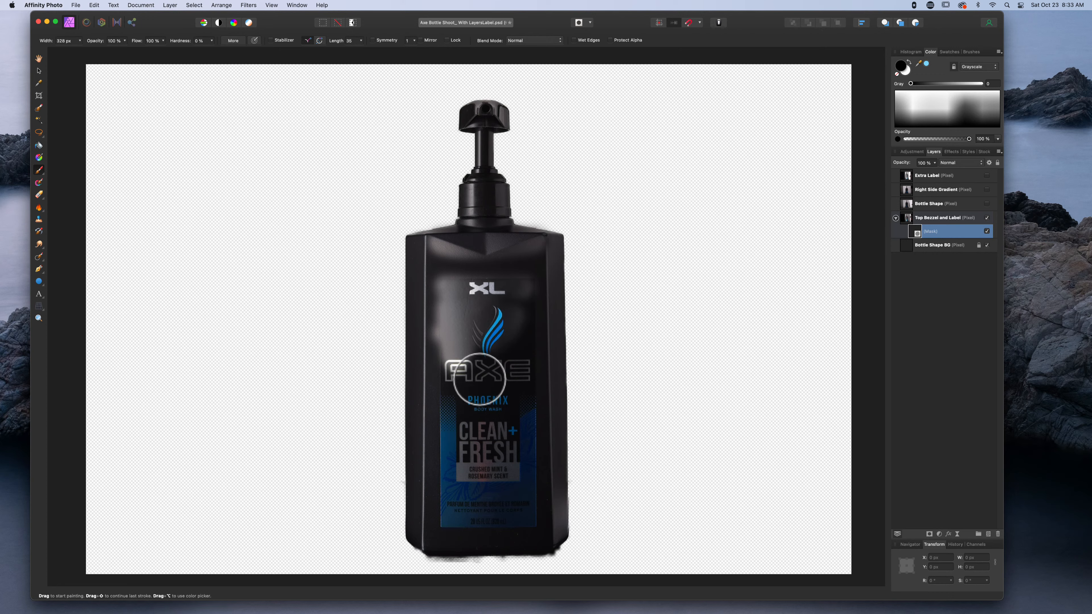
key(bracketright)
key(bracketright)
key(bracketright)
key(bracketright)
key(bracketright)
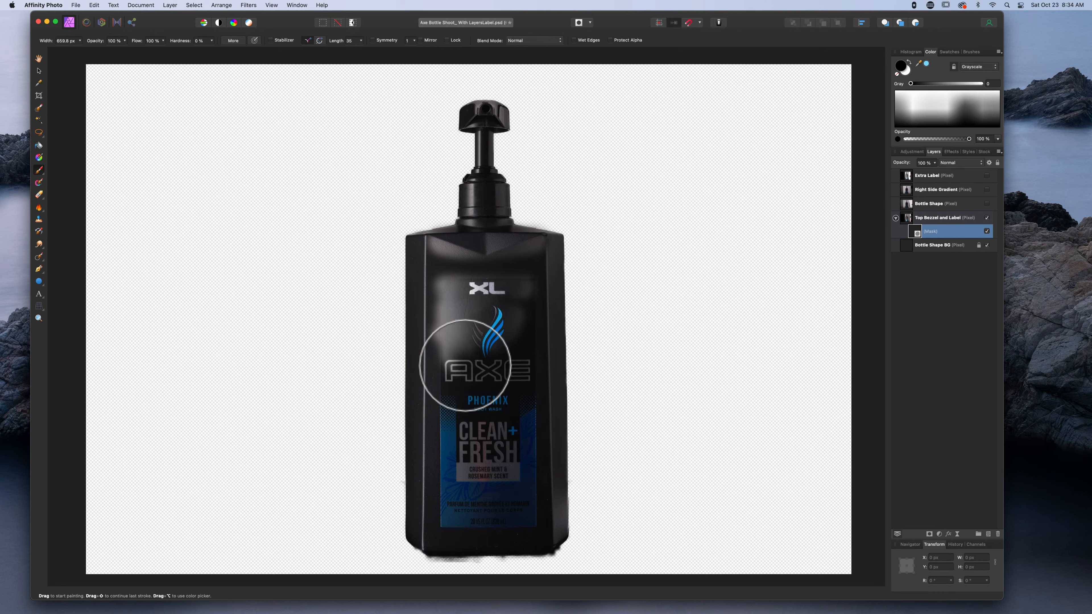
mouse_move(459, 362)
mouse_down()
mouse_move(450, 296)
mouse_move(455, 372)
mouse_move(449, 291)
mouse_move(519, 291)
mouse_move(512, 321)
mouse_move(474, 343)
mouse_move(524, 299)
mouse_move(441, 287)
mouse_move(448, 327)
mouse_move(492, 362)
mouse_move(481, 373)
mouse_move(440, 292)
mouse_move(523, 292)
mouse_move(484, 462)
mouse_move(485, 521)
mouse_move(467, 477)
mouse_move(468, 425)
mouse_move(479, 456)
mouse_move(499, 442)
mouse_move(488, 440)
mouse_move(480, 468)
mouse_move(520, 456)
mouse_move(470, 432)
mouse_move(509, 488)
mouse_move(531, 463)
mouse_move(526, 411)
mouse_move(458, 410)
mouse_move(490, 408)
mouse_move(451, 455)
mouse_up()
Step: Paint white on the mask over the lower label, and over the AXE lettering with a brush reduced to about 344 px
key(x)
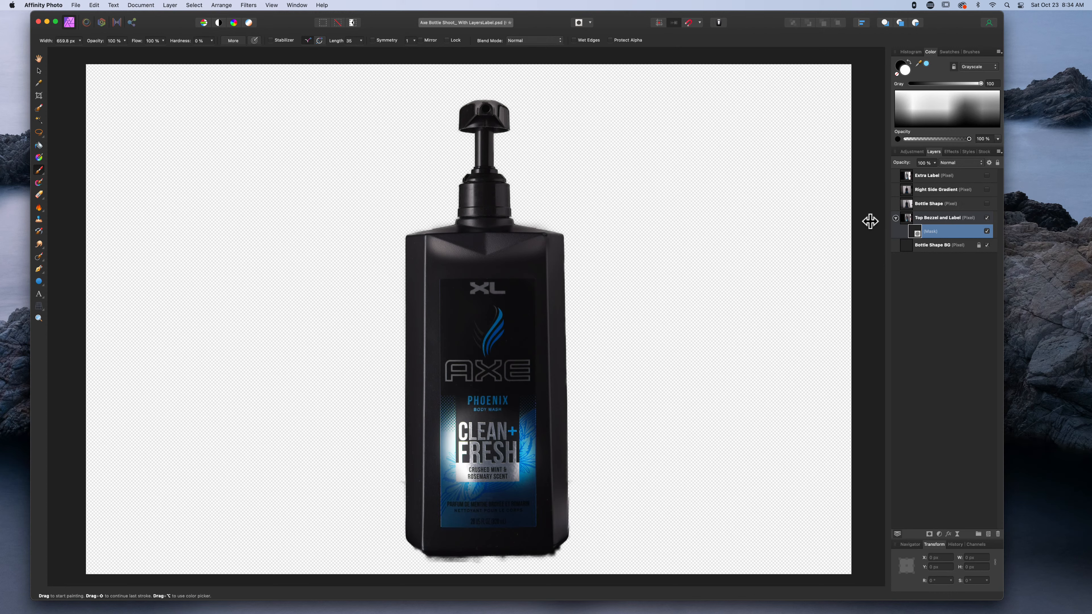
mouse_move(482, 539)
mouse_down()
mouse_move(470, 447)
mouse_move(450, 413)
mouse_up()
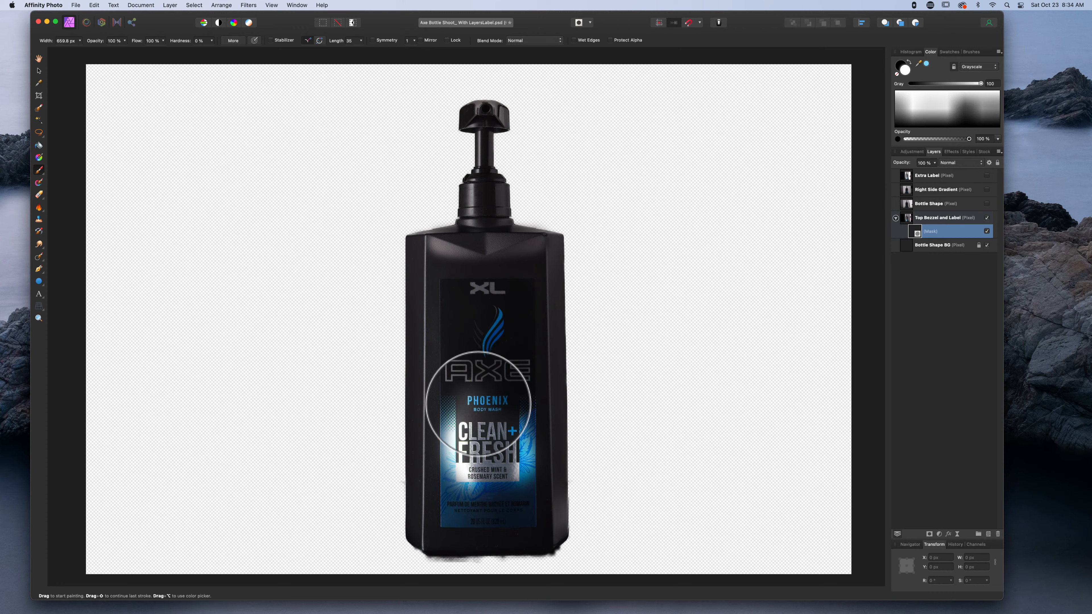
key([)
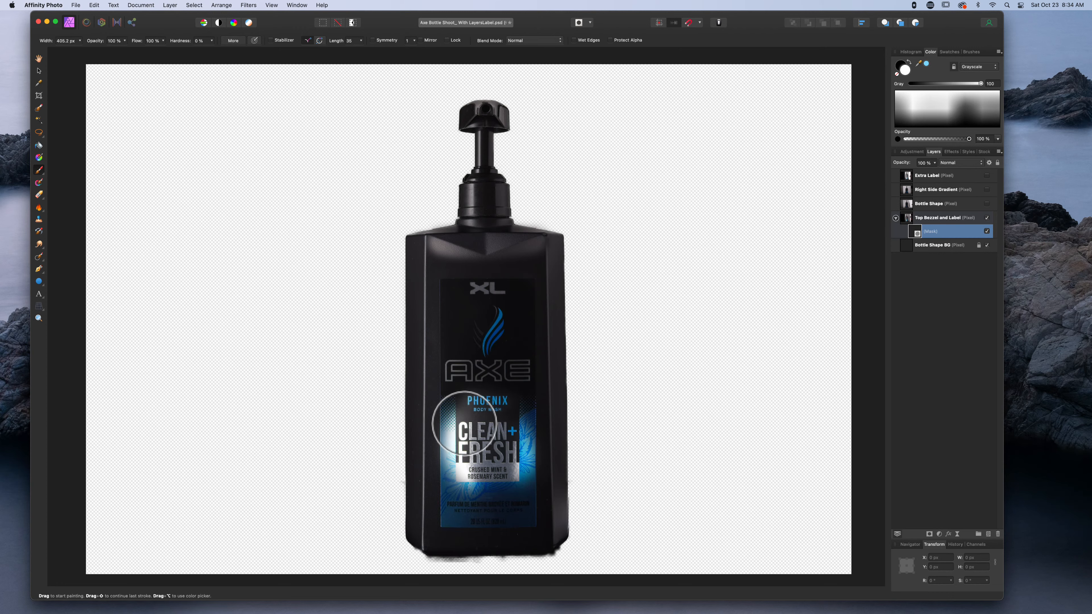
key([)
mouse_move(453, 377)
mouse_down()
mouse_move(495, 383)
mouse_move(501, 395)
mouse_up()
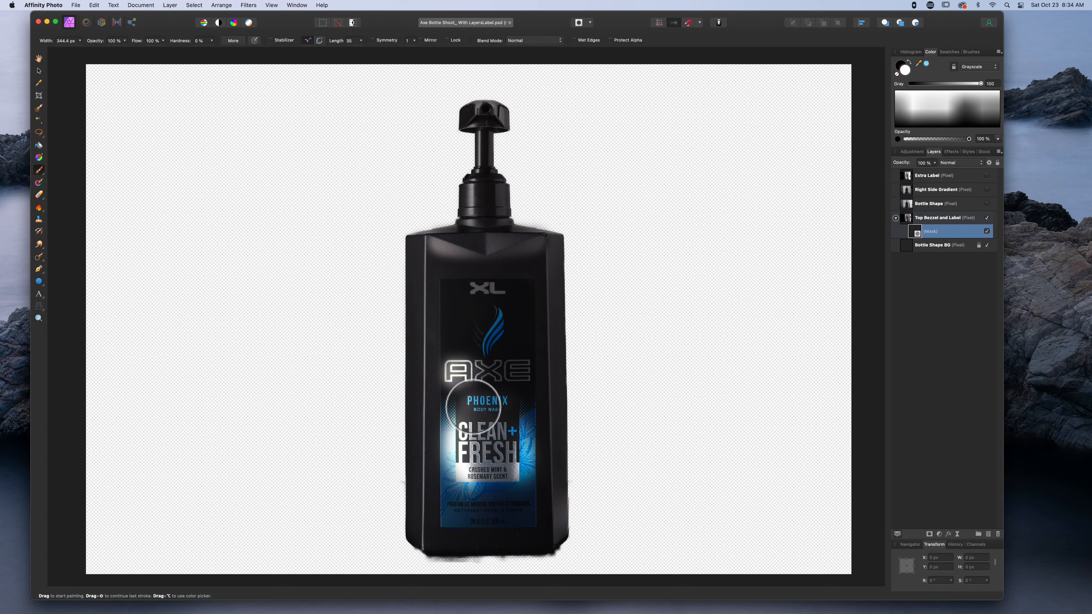
Step: Paint black on the Top Bezzel and Label mask to hide the bright glow over the AXE logo
key(x)
mouse_move(451, 378)
mouse_down()
mouse_move(463, 382)
mouse_move(446, 366)
mouse_move(462, 371)
mouse_up()
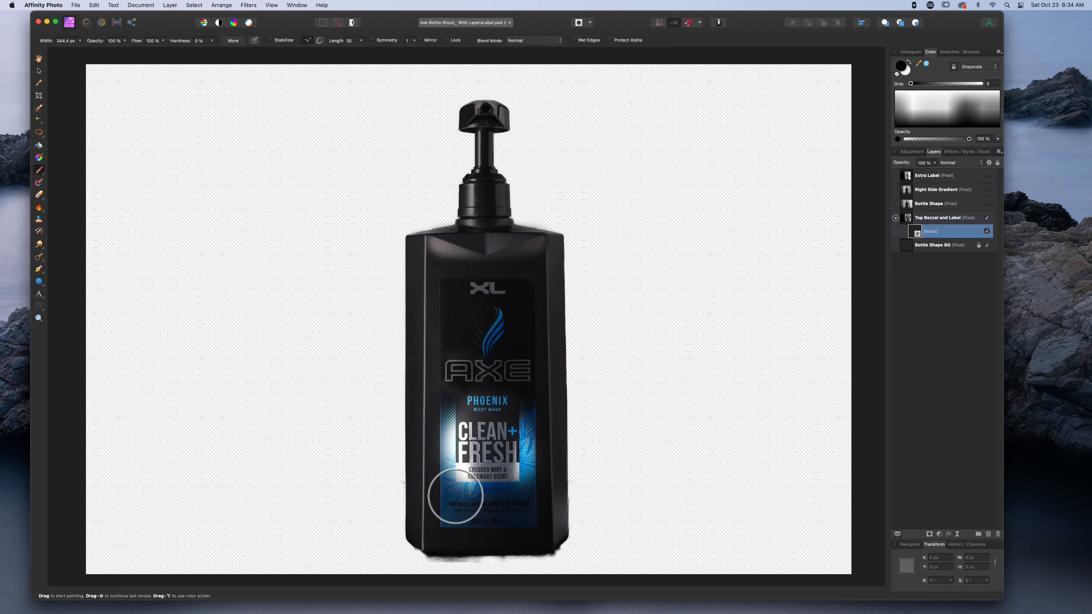
Step: Brush white at 39% opacity with a 523.6 px brush over the lower label to partly reveal its lighting on the mask
key(x)
key(bracketright)
key(bracketright)
key(bracketright)
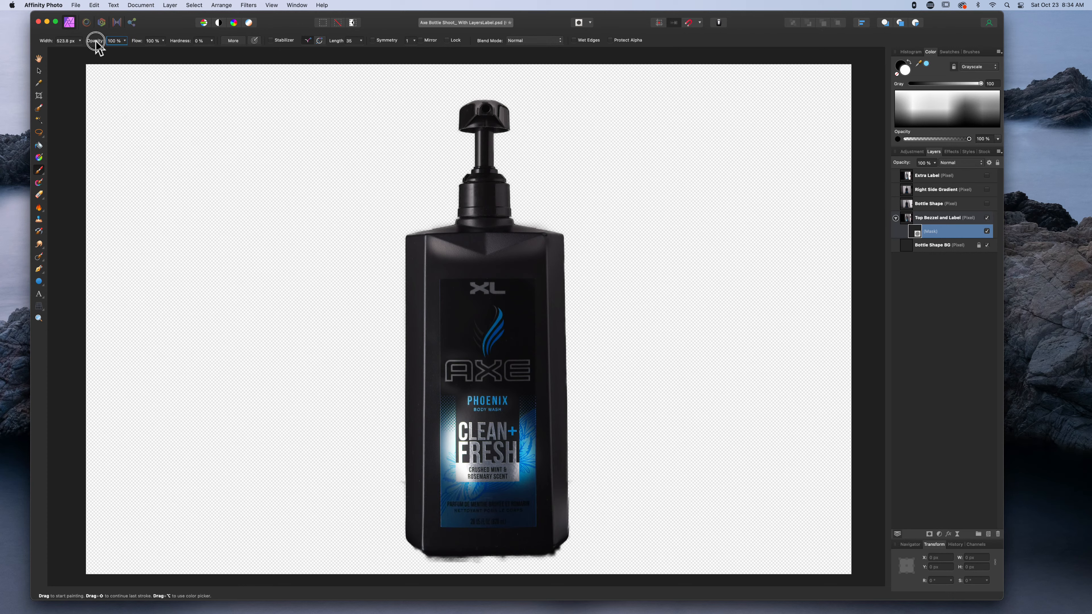
drag(96, 43, 82, 45)
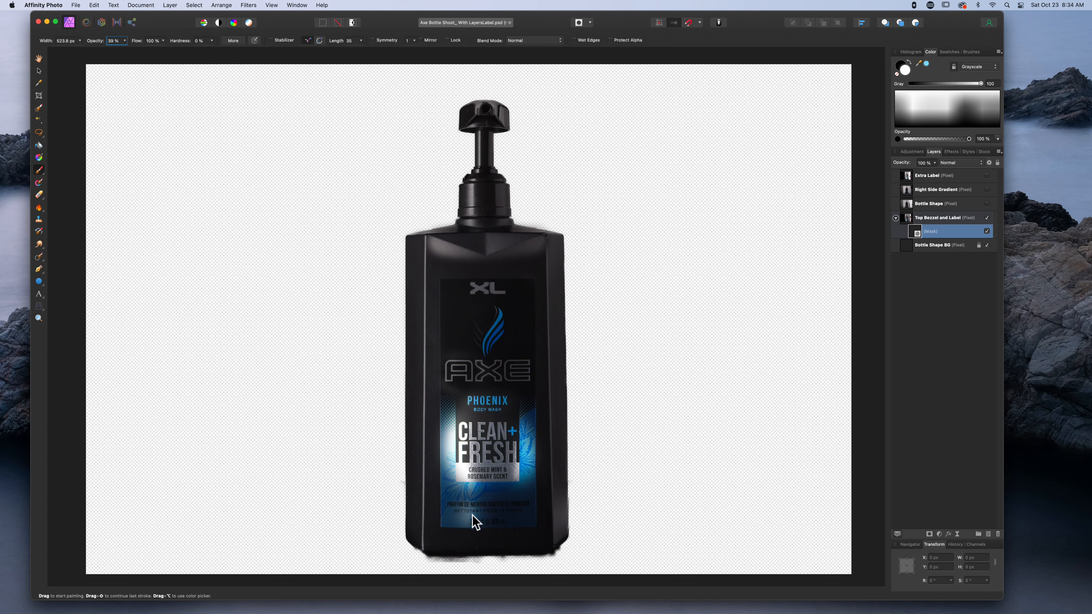
mouse_move(464, 507)
mouse_down()
mouse_move(470, 488)
mouse_move(478, 505)
mouse_move(459, 512)
mouse_move(488, 517)
mouse_move(459, 505)
mouse_move(461, 447)
mouse_move(453, 452)
mouse_move(445, 402)
mouse_move(455, 434)
mouse_move(453, 366)
mouse_move(473, 358)
mouse_move(469, 376)
mouse_move(456, 374)
mouse_move(518, 370)
mouse_move(451, 361)
mouse_move(456, 396)
mouse_move(460, 314)
mouse_move(488, 304)
mouse_move(473, 297)
mouse_move(488, 289)
mouse_move(473, 290)
mouse_move(484, 490)
mouse_up()
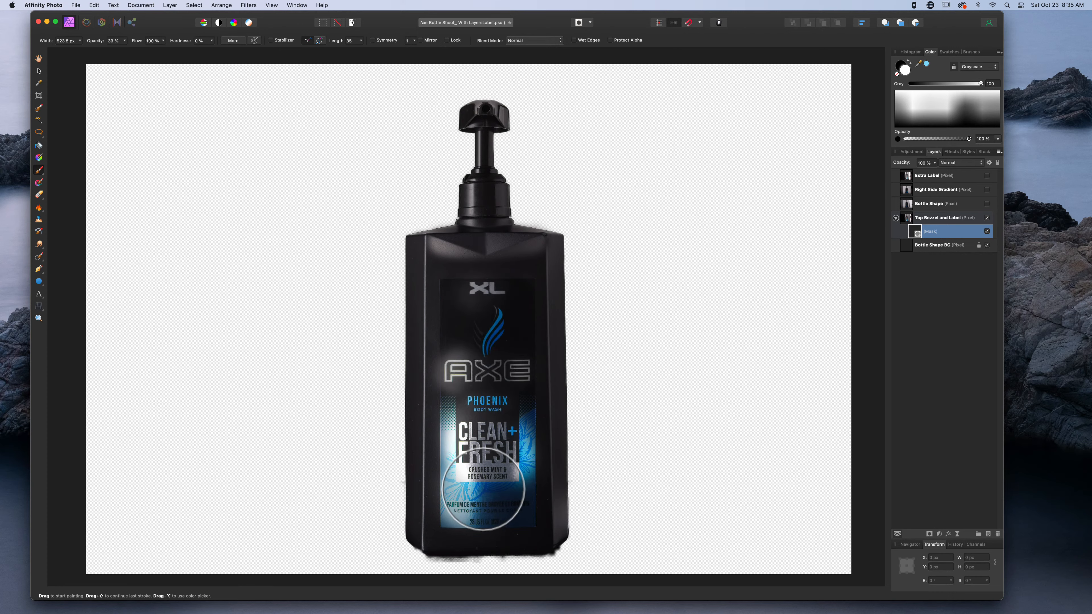
Step: Build up the reveal over the flame and AXE logos and the lower label with soft white strokes, undoing the last stroke
click(491, 337)
mouse_move(490, 337)
mouse_down()
mouse_move(497, 318)
mouse_move(482, 352)
mouse_move(477, 340)
mouse_up()
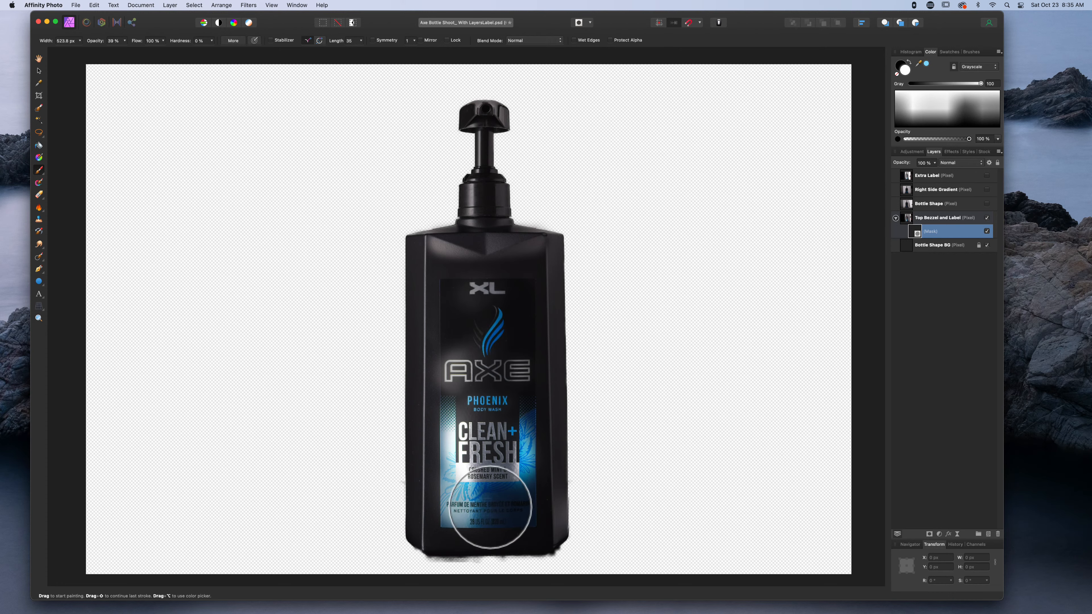
drag(450, 524, 448, 484)
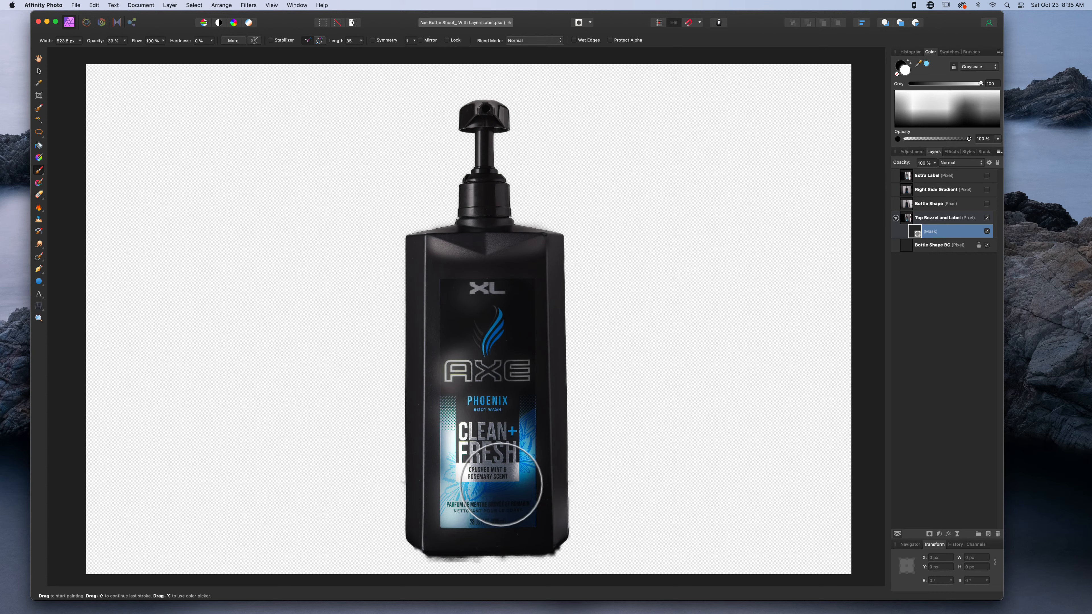
mouse_move(501, 484)
mouse_down()
mouse_move(502, 518)
mouse_move(579, 564)
mouse_up()
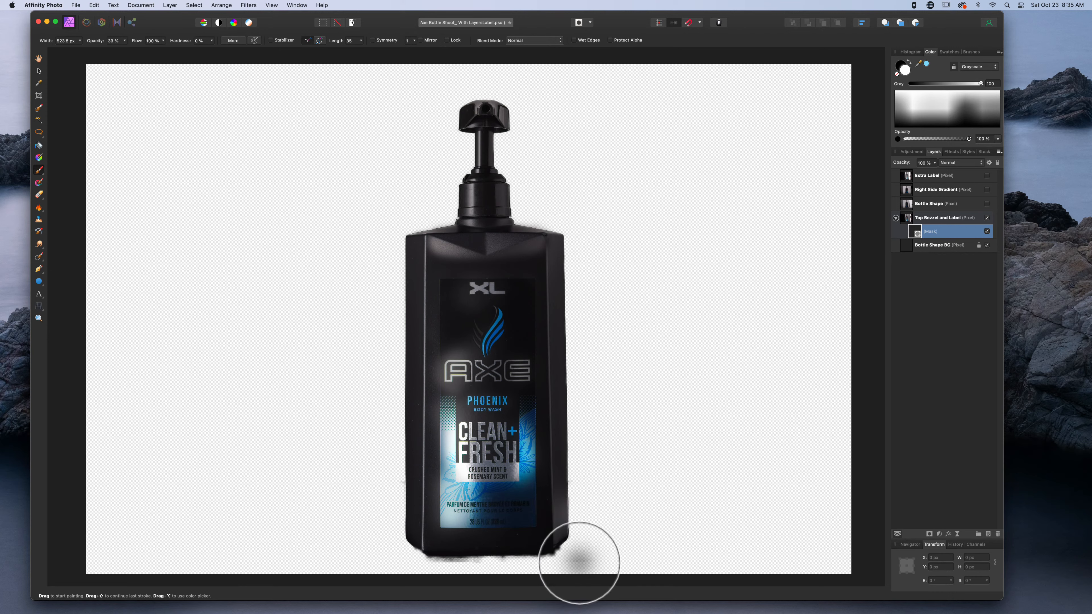
key(super+z)
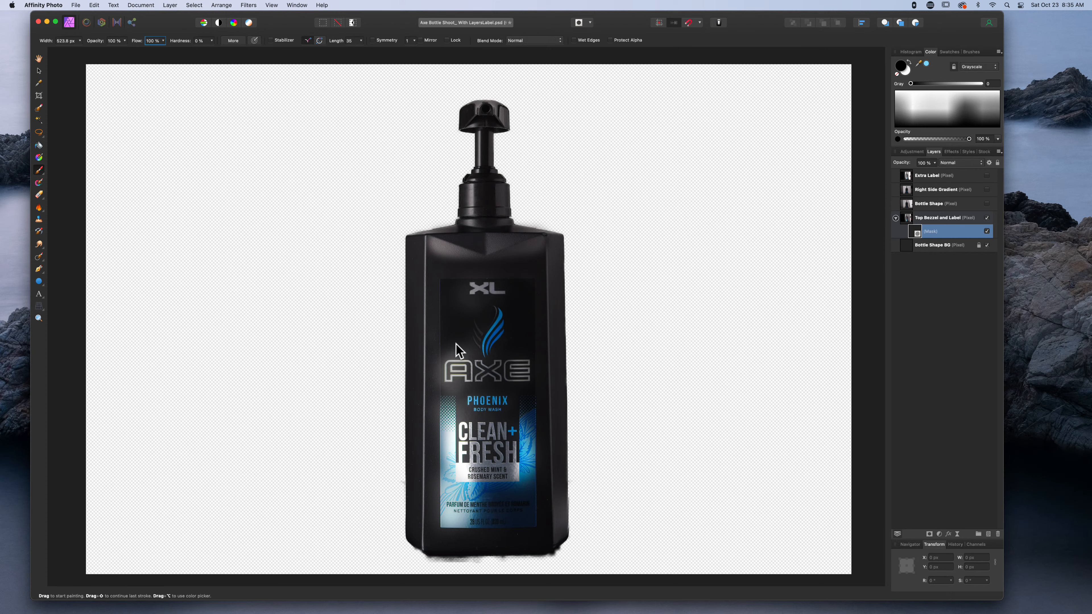
Step: Paint black on the mask with a 142.7 px soft brush to remove the haze above the AXE logo and beside XL
scroll(457, 350, up, 5)
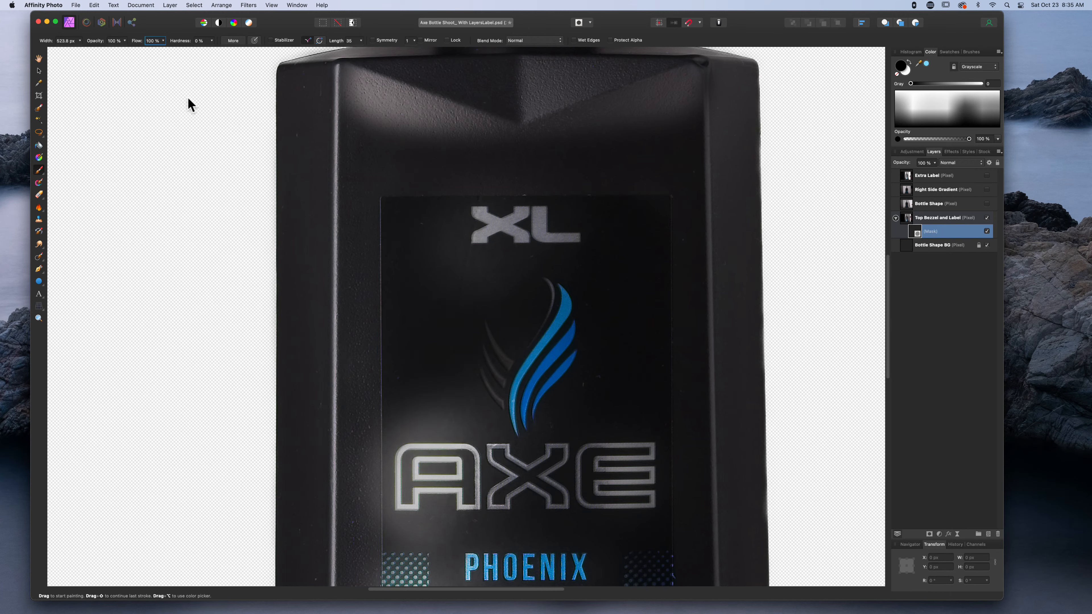
click(163, 40)
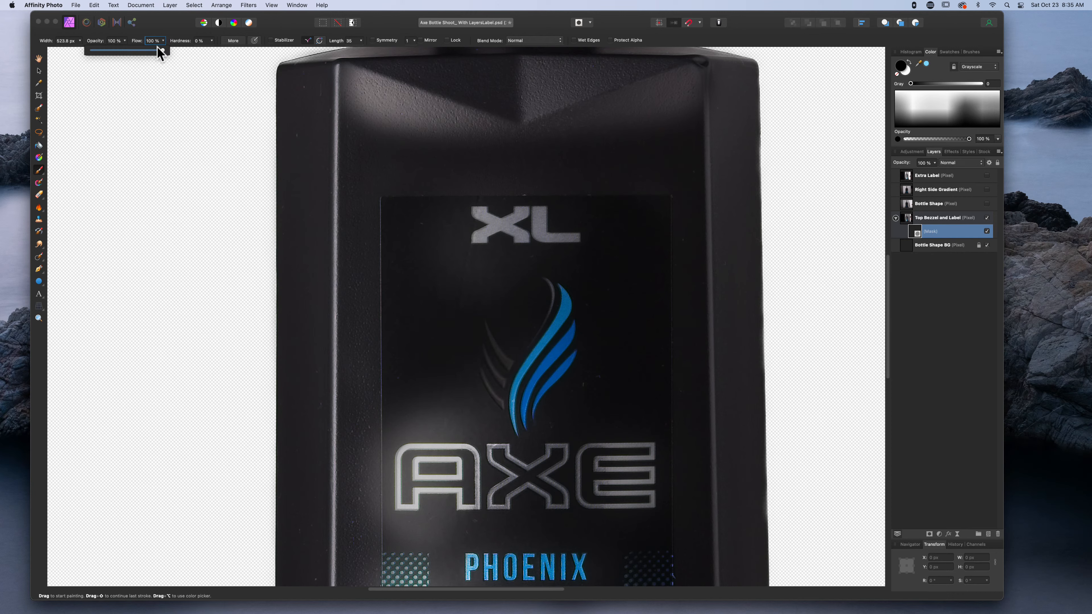
key(Tab)
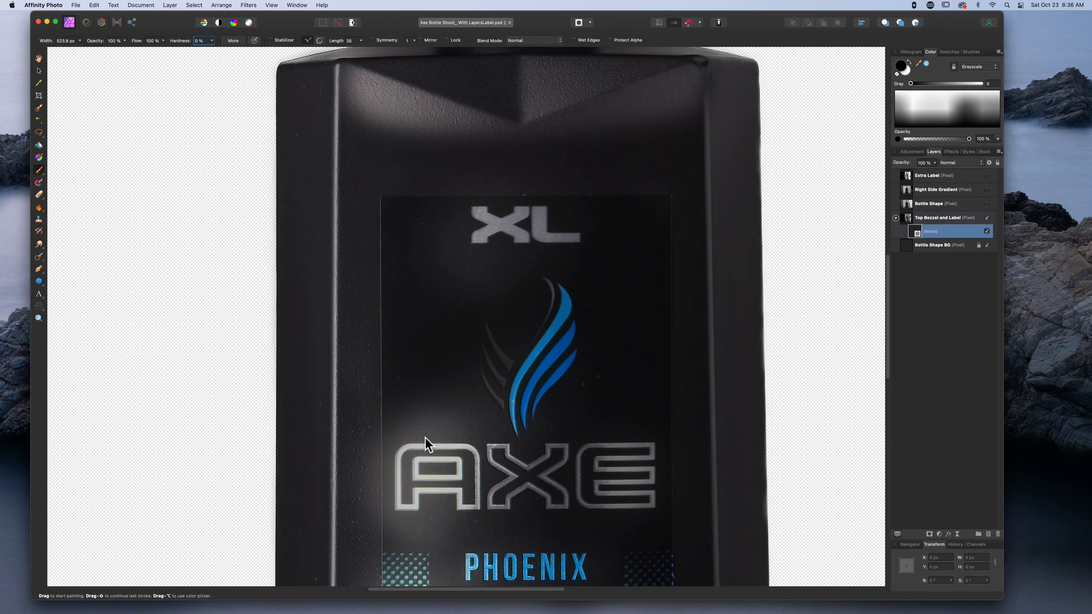
click(439, 436)
click(439, 435)
mouse_move(468, 423)
mouse_down()
mouse_move(400, 426)
mouse_move(485, 409)
mouse_move(406, 399)
mouse_move(381, 430)
mouse_move(392, 378)
mouse_move(419, 412)
mouse_move(468, 407)
mouse_move(444, 411)
mouse_move(491, 425)
mouse_move(444, 381)
mouse_move(414, 368)
mouse_move(415, 380)
mouse_move(449, 359)
mouse_move(437, 334)
mouse_move(441, 222)
mouse_move(446, 259)
mouse_move(449, 238)
mouse_move(463, 279)
mouse_move(457, 270)
mouse_move(475, 263)
mouse_move(528, 264)
mouse_move(489, 291)
mouse_move(431, 224)
mouse_move(416, 223)
mouse_move(455, 225)
mouse_move(433, 248)
mouse_up()
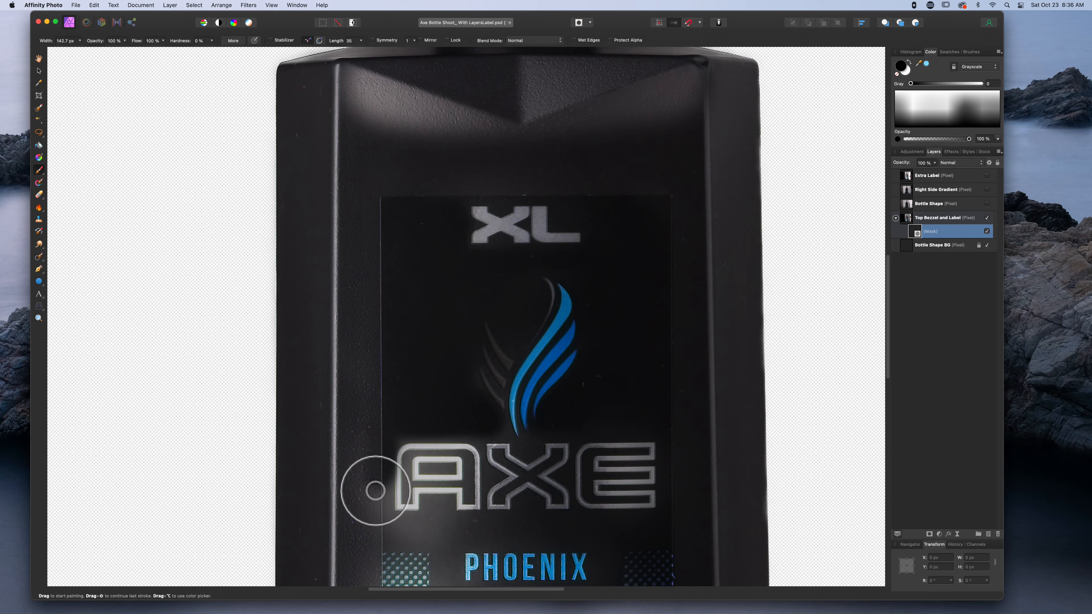
Step: Clean up the remaining glow around and below the letter A of AXE, reducing the black brush to 31.6 px
mouse_move(407, 531)
mouse_down()
mouse_move(373, 495)
mouse_move(382, 441)
mouse_move(397, 431)
mouse_move(391, 478)
mouse_move(469, 545)
mouse_move(528, 554)
mouse_move(434, 528)
mouse_move(398, 533)
mouse_move(438, 537)
mouse_move(435, 512)
mouse_move(439, 549)
mouse_move(432, 542)
mouse_move(446, 533)
mouse_move(477, 532)
mouse_move(421, 534)
mouse_move(532, 534)
mouse_move(497, 535)
mouse_move(519, 534)
mouse_move(410, 492)
mouse_up()
key([)
key([)
key([)
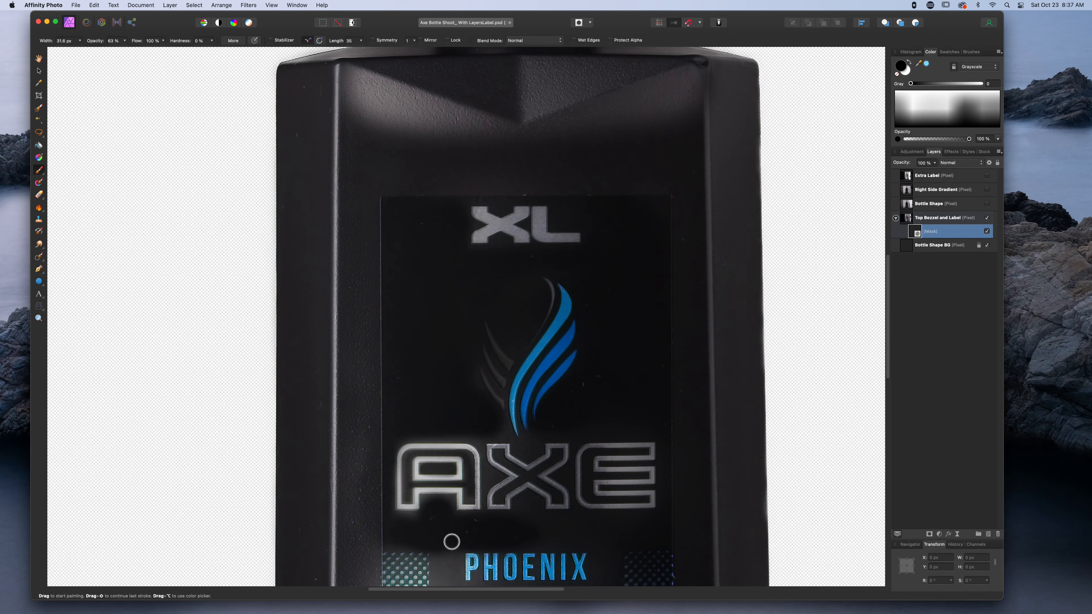
Step: Brighten the X and E of the AXE logo by painting white on the mask with a larger soft brush
drag(501, 558, 478, 272)
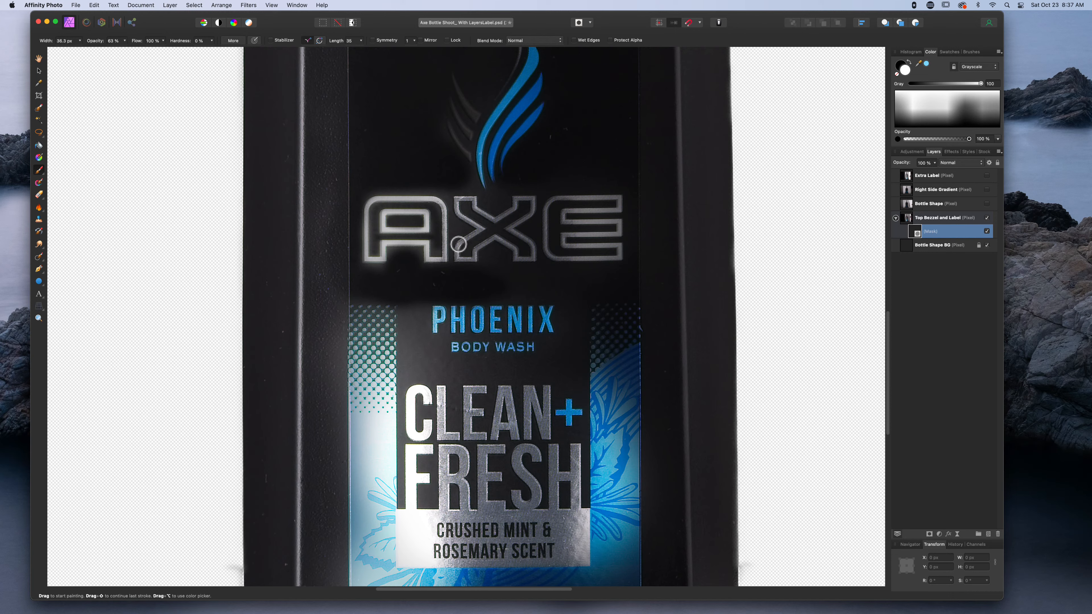
key(])
key(])
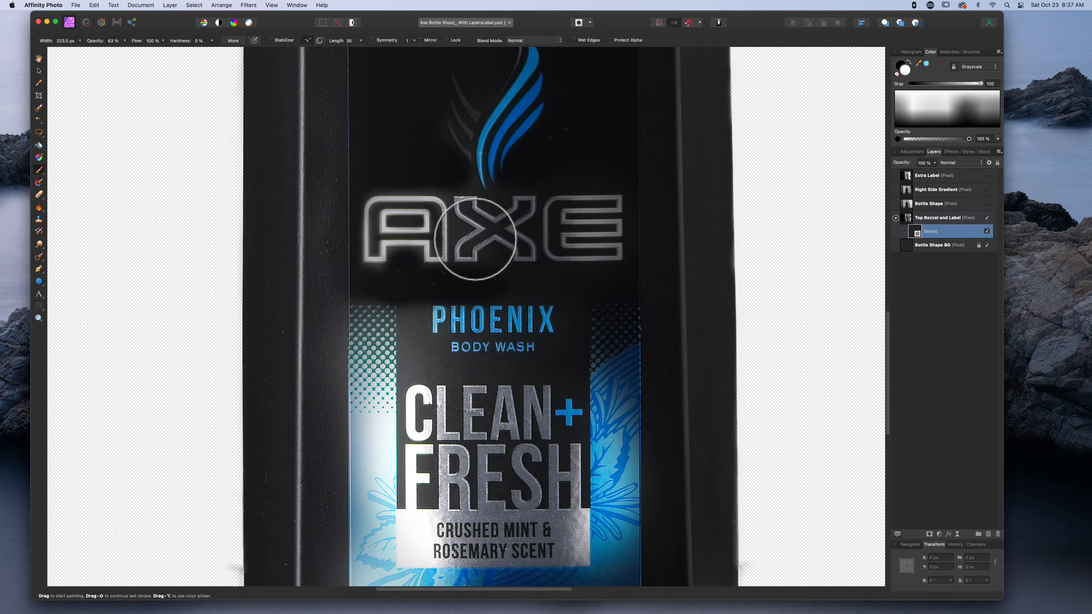
key(bracketleft)
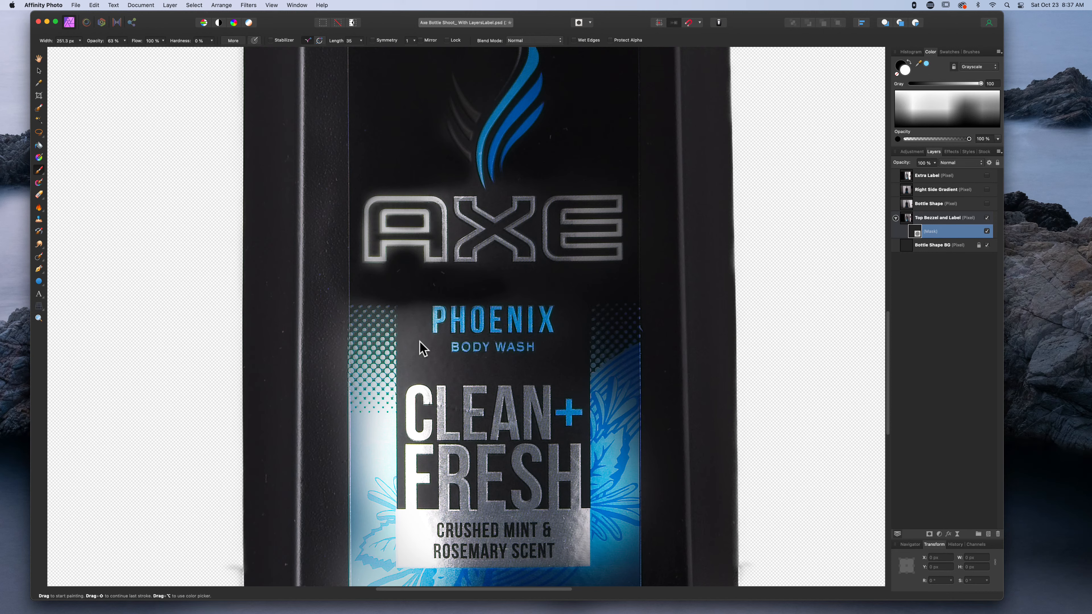
Step: Paint black with a 111.5 px brush to hide the haze around the PHOENIX BODY WASH text and near the halftone pattern
key(x)
key(bracketleft)
key(bracketleft)
key(bracketleft)
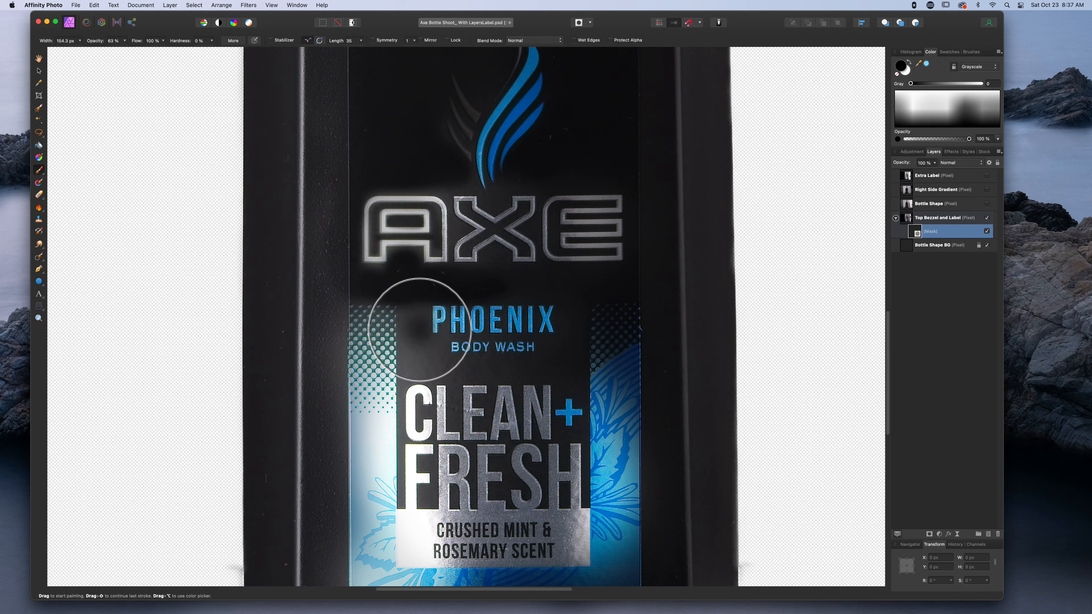
key(bracketleft)
key(bracketleft)
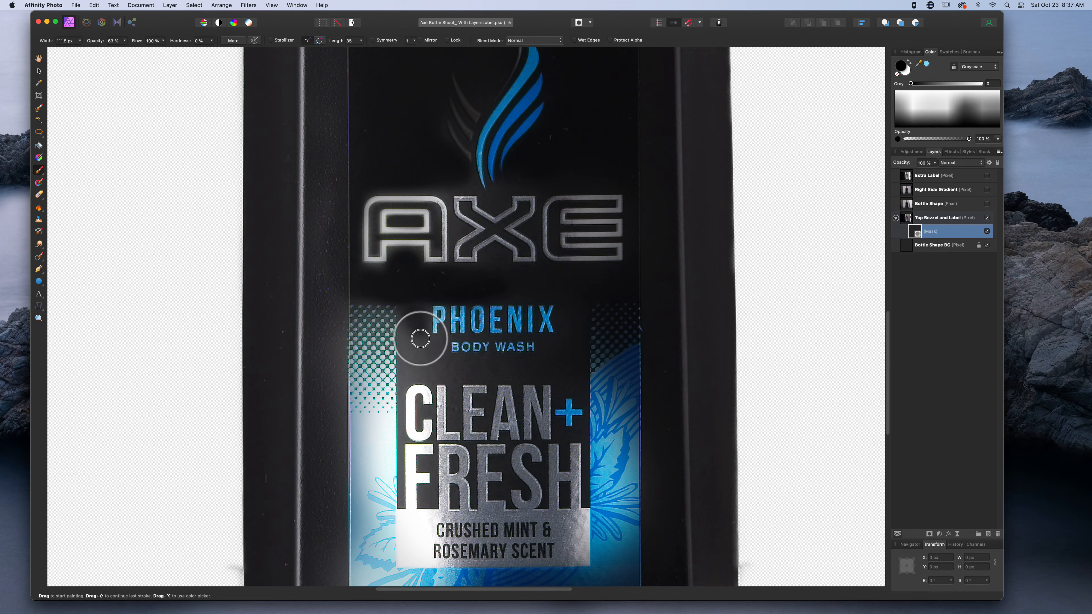
mouse_move(420, 339)
mouse_down()
mouse_move(407, 309)
mouse_move(405, 329)
mouse_move(425, 339)
mouse_move(401, 367)
mouse_move(407, 343)
mouse_move(437, 350)
mouse_move(427, 370)
mouse_move(408, 372)
mouse_move(450, 360)
mouse_move(436, 359)
mouse_move(548, 368)
mouse_move(568, 348)
mouse_move(561, 361)
mouse_move(444, 362)
mouse_move(446, 375)
mouse_move(426, 364)
mouse_move(454, 367)
mouse_move(400, 375)
mouse_move(399, 411)
mouse_move(370, 401)
mouse_up()
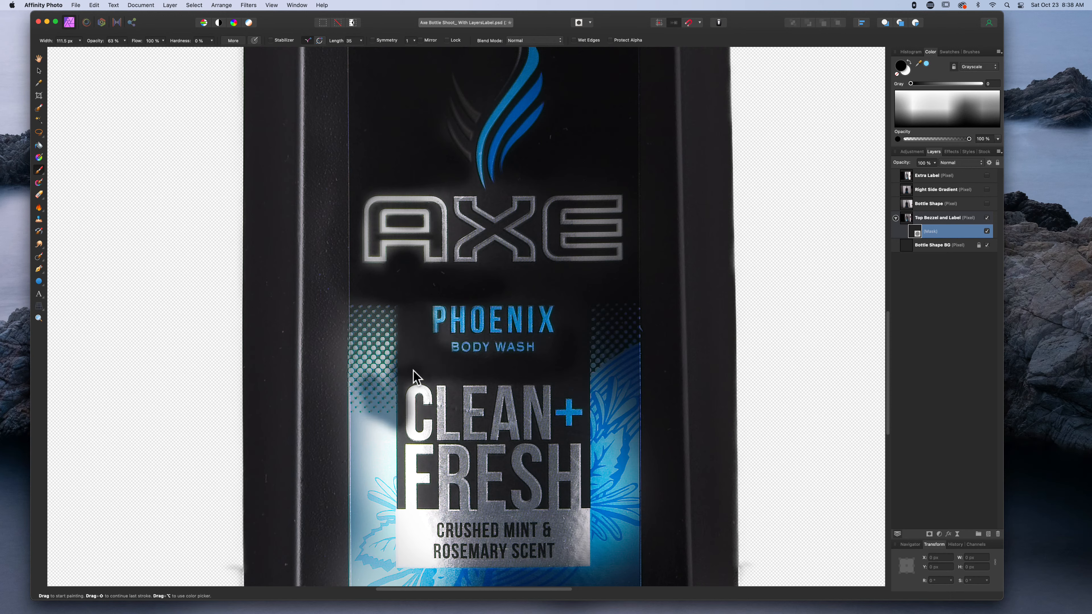
Step: Reveal the halftone pattern left of PHOENIX with a larger white brush at 100% opacity
key(])
key(x)
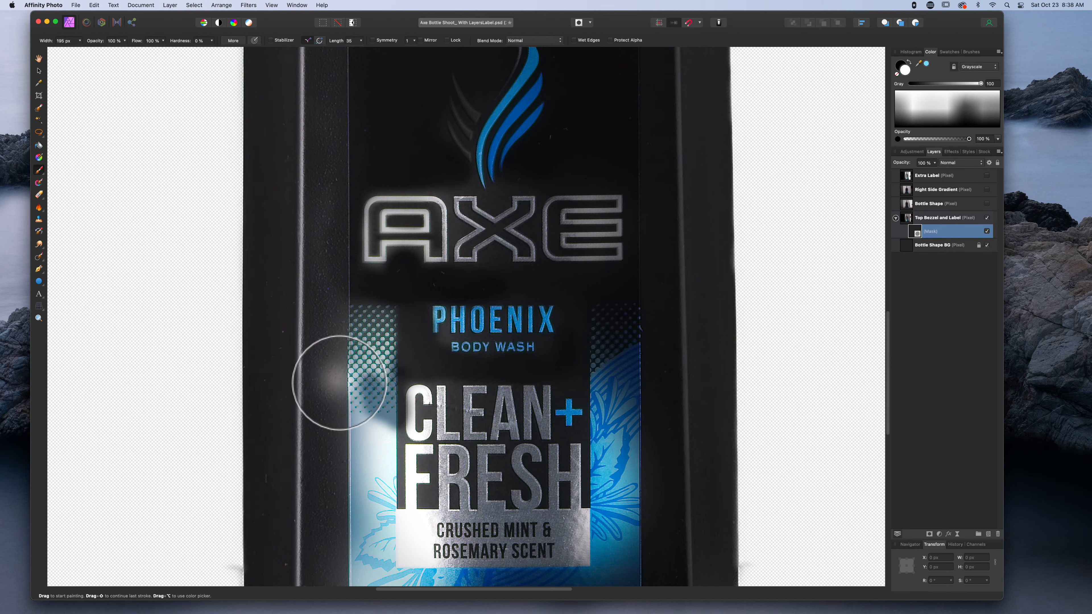
mouse_move(336, 386)
mouse_down()
mouse_move(367, 385)
mouse_move(386, 418)
mouse_move(360, 343)
mouse_move(365, 303)
mouse_up()
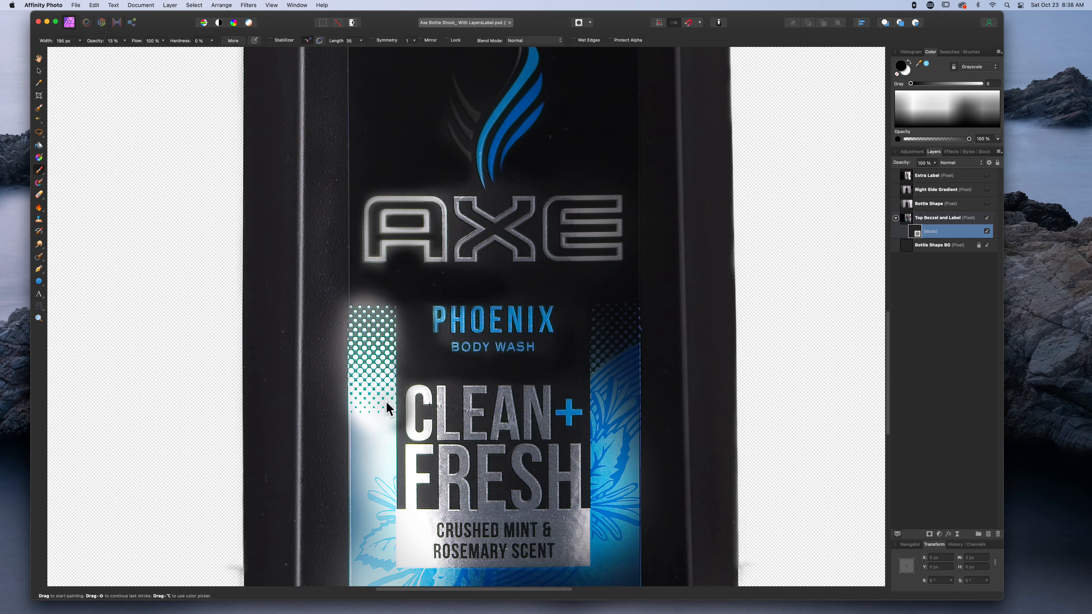
Step: Tone down the halftone pattern and its spill along the label edge with black at 13% opacity, reducing the brush size
mouse_move(390, 360)
mouse_down()
mouse_move(372, 326)
mouse_move(373, 421)
mouse_move(358, 451)
mouse_move(375, 430)
mouse_move(380, 450)
mouse_move(372, 413)
mouse_up()
key([)
key([)
key([)
key([)
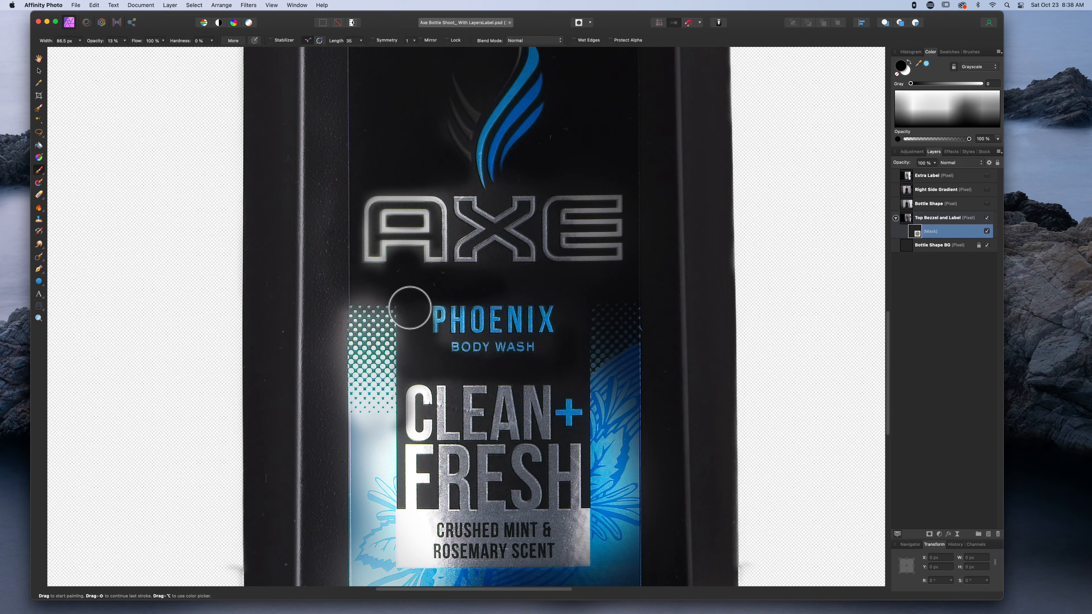
drag(343, 323, 348, 421)
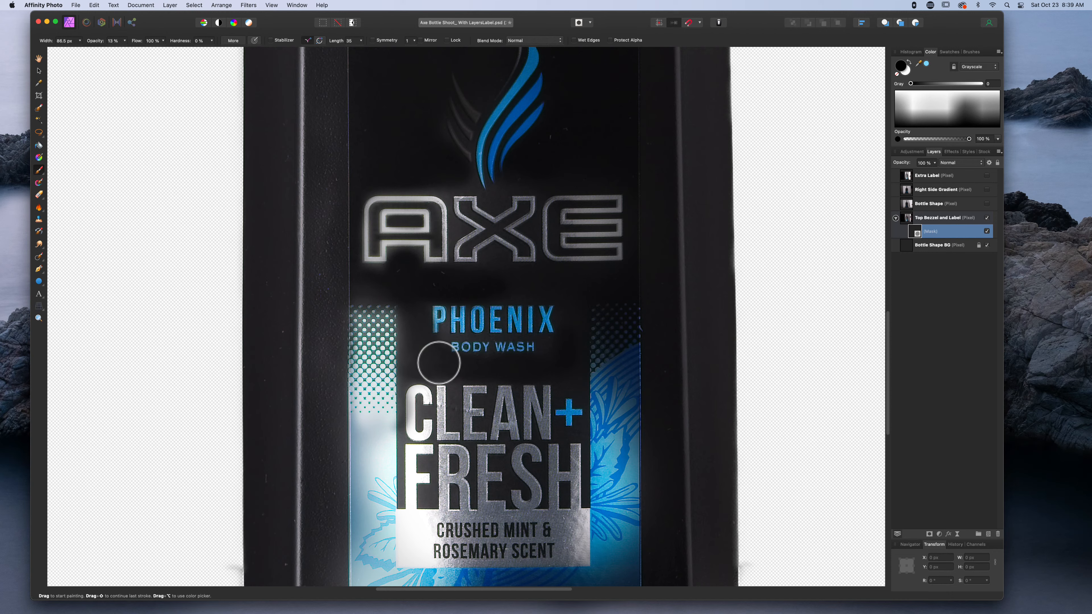
Step: Refine the mask around the BODY WASH and CLEAN+ FRESH lettering with a smaller brush at 13% opacity
key([)
key([)
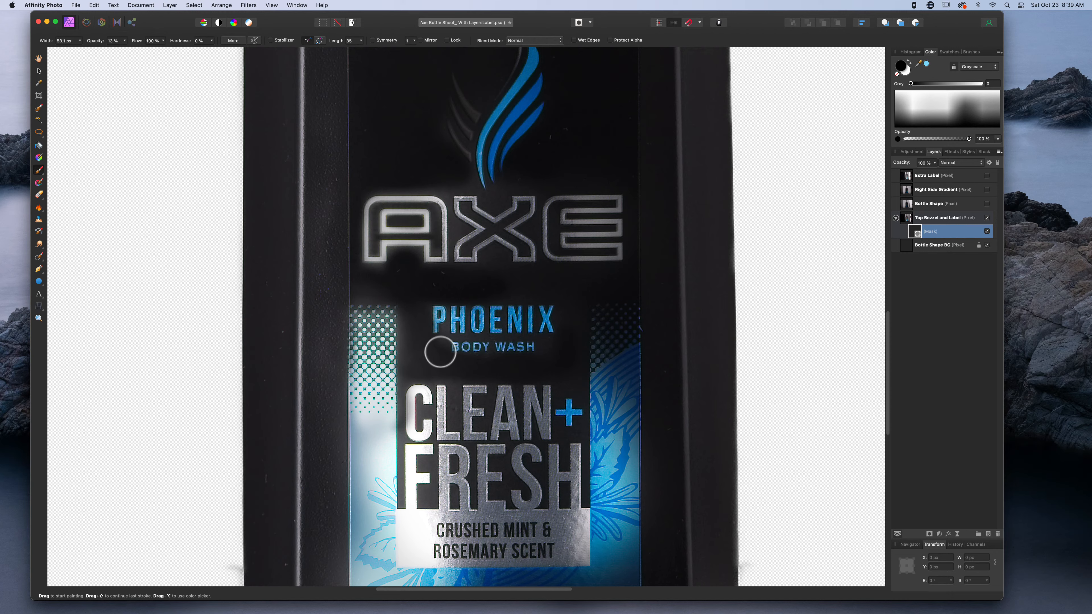
key(bracketleft)
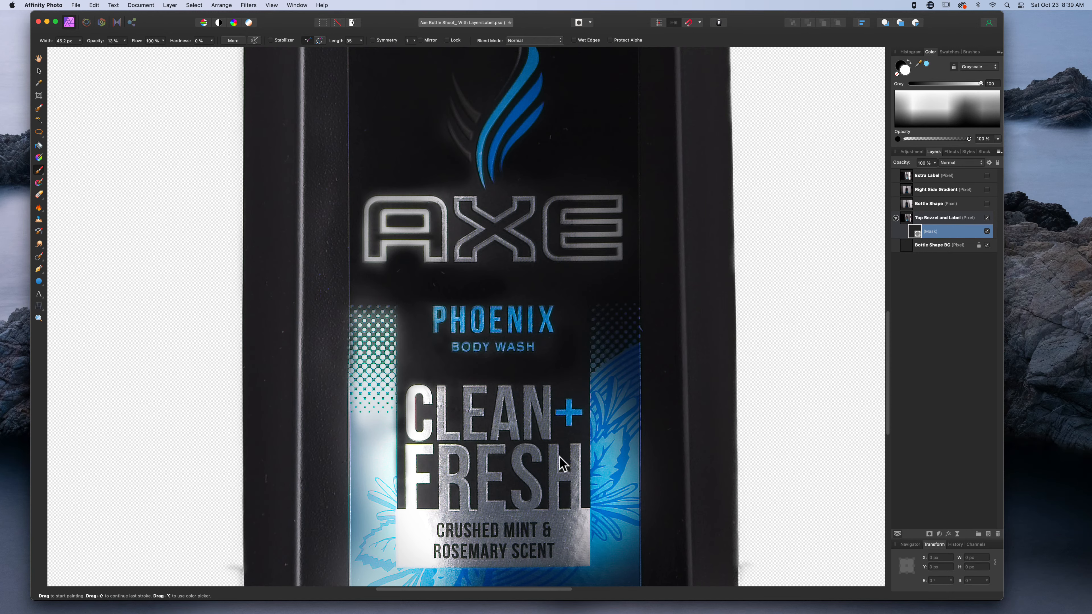
Step: Enlarge the mask brush to 271.6 px with black as the painting colour
key(super+0)
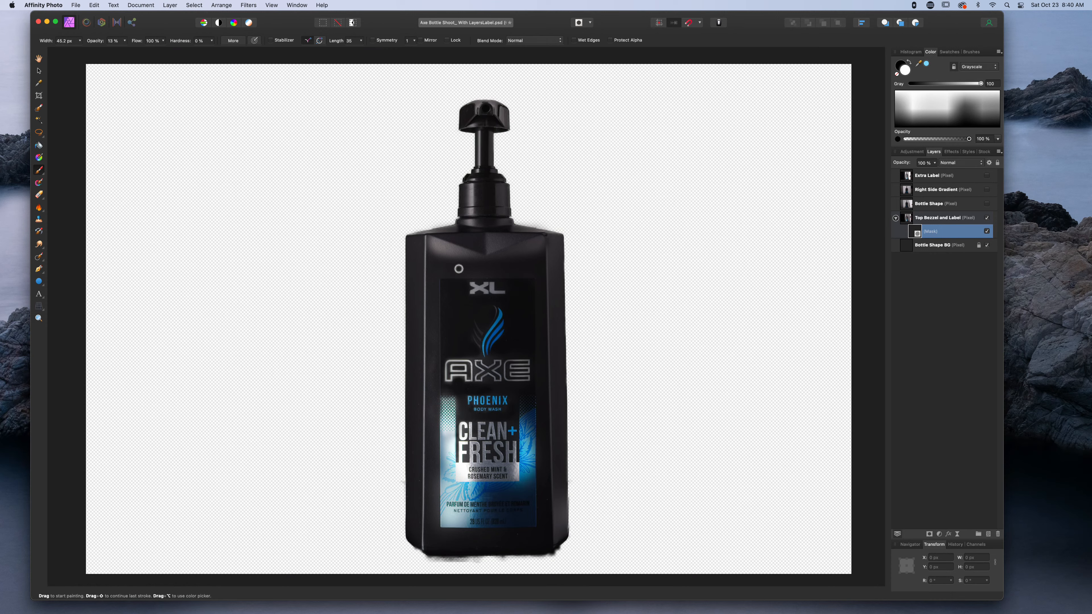
key(bracketright)
key(bracketright)
key(bracketleft)
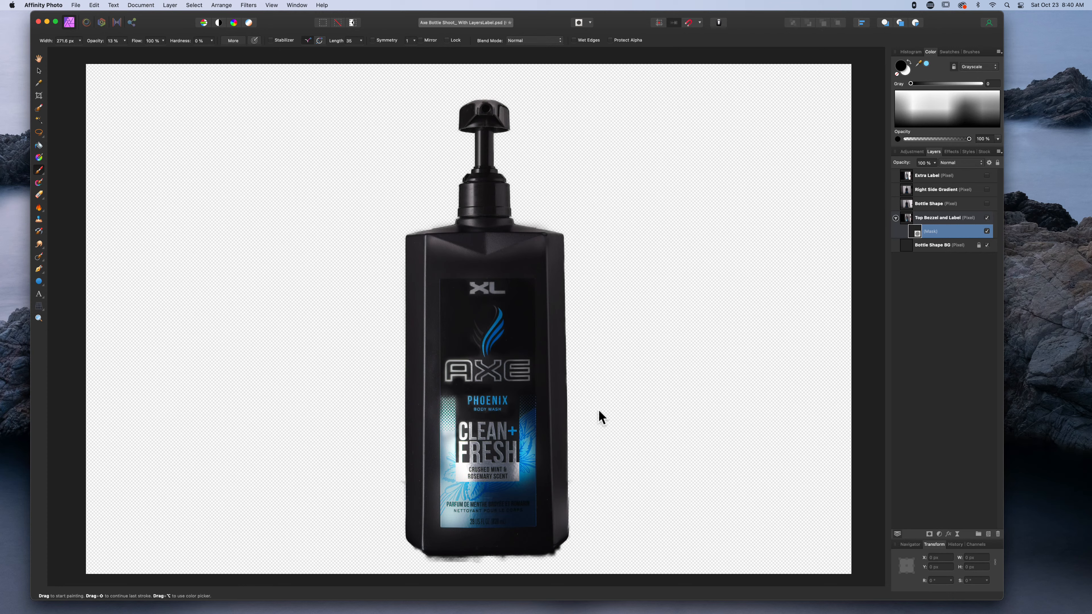
Step: Compare the bottle with and without the Top Bezzel and Label layer by toggling its visibility
click(986, 218)
click(987, 218)
click(987, 217)
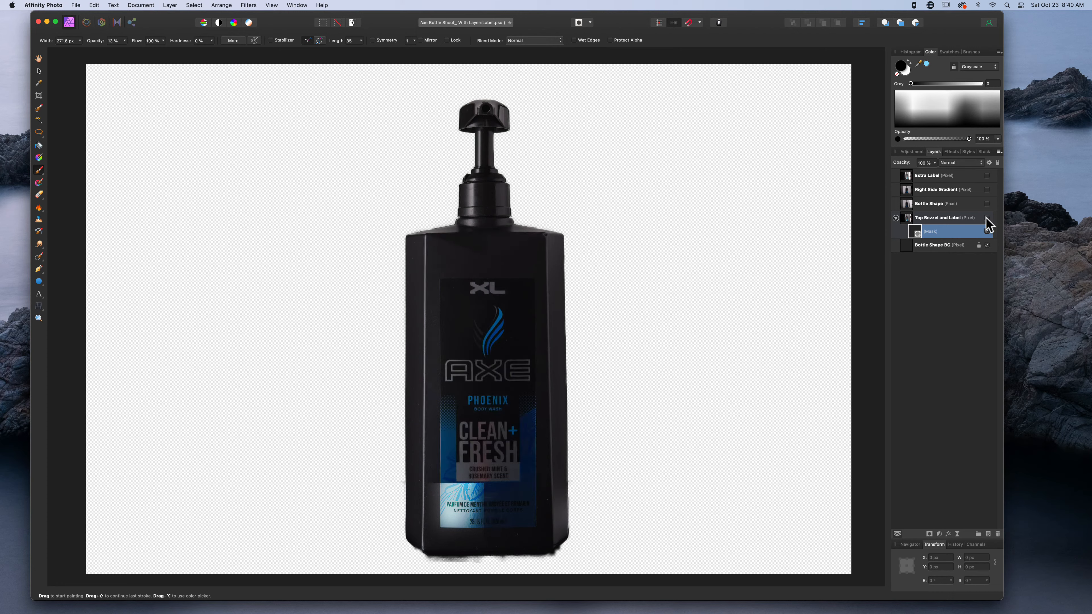
click(987, 217)
click(986, 218)
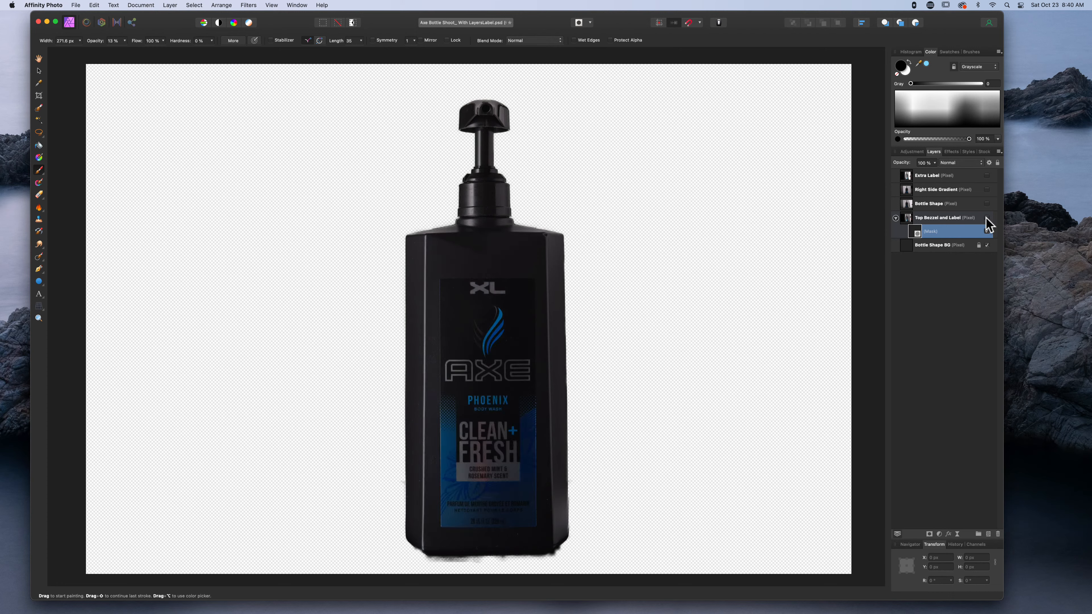
click(987, 217)
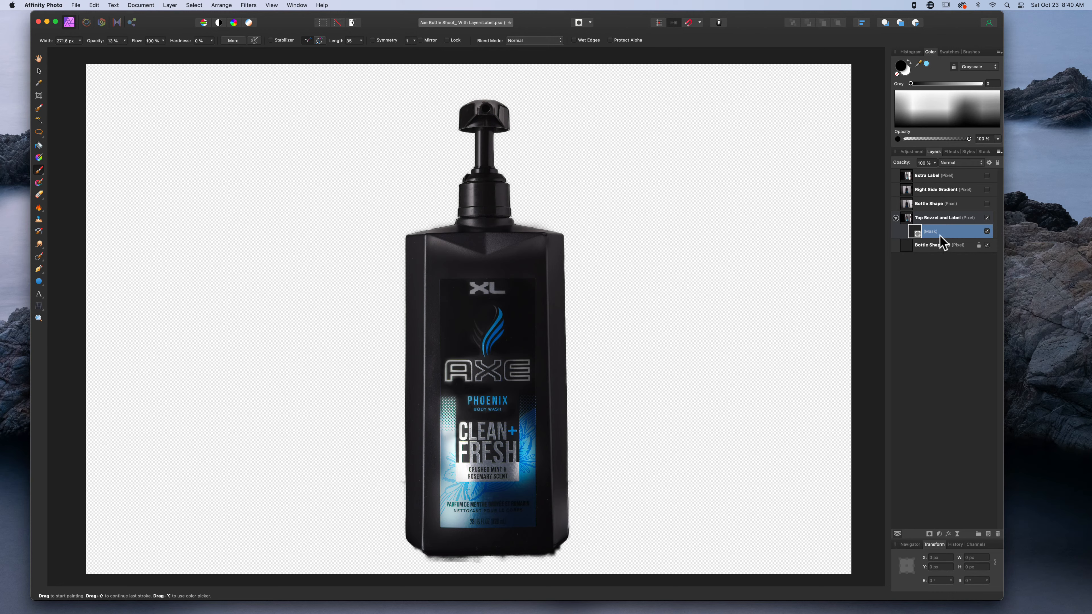
Step: Show the Right Side Gradient layer and give it an inverted mask that hides its content
click(937, 218)
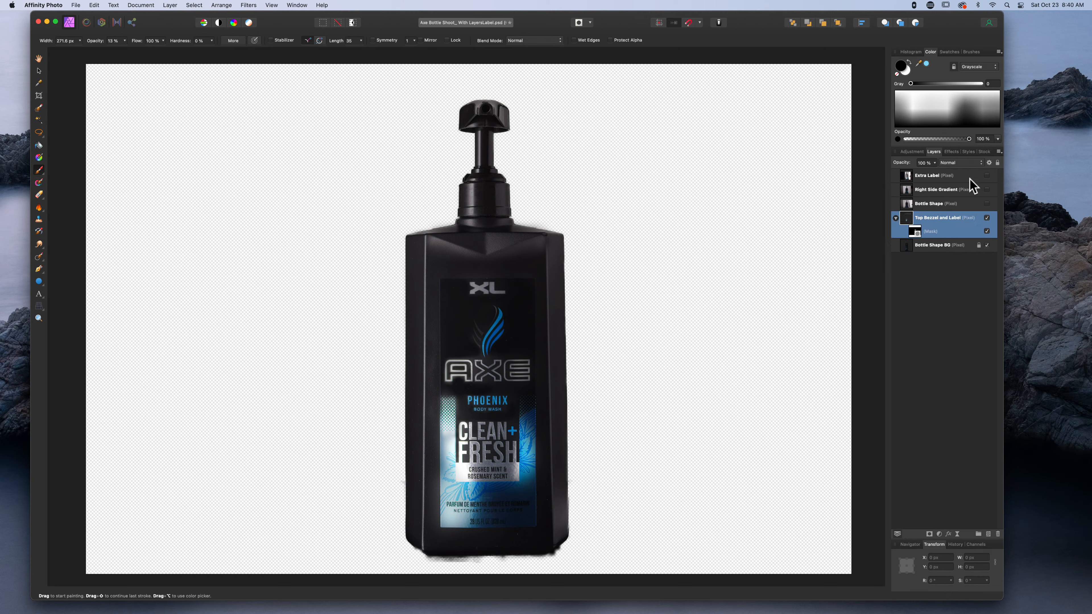
drag(903, 168, 974, 172)
click(987, 190)
click(928, 191)
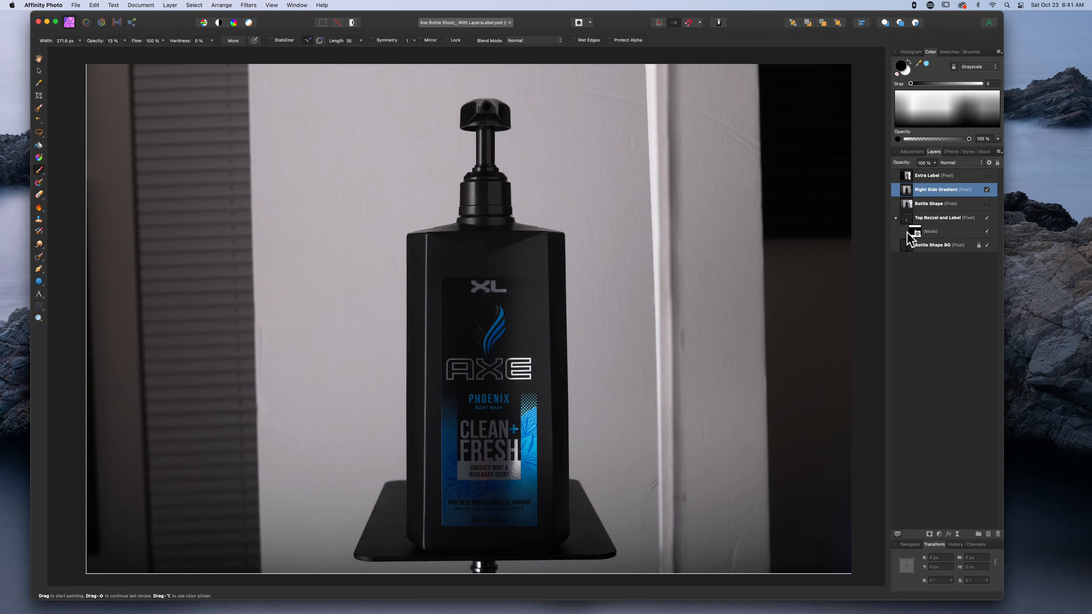
click(929, 534)
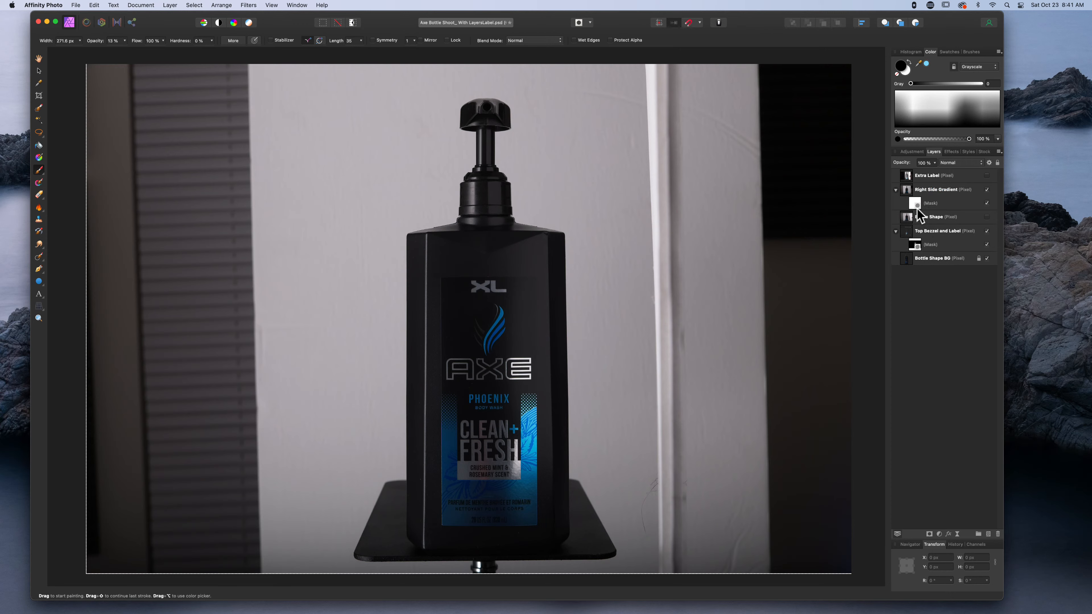
key(super+i)
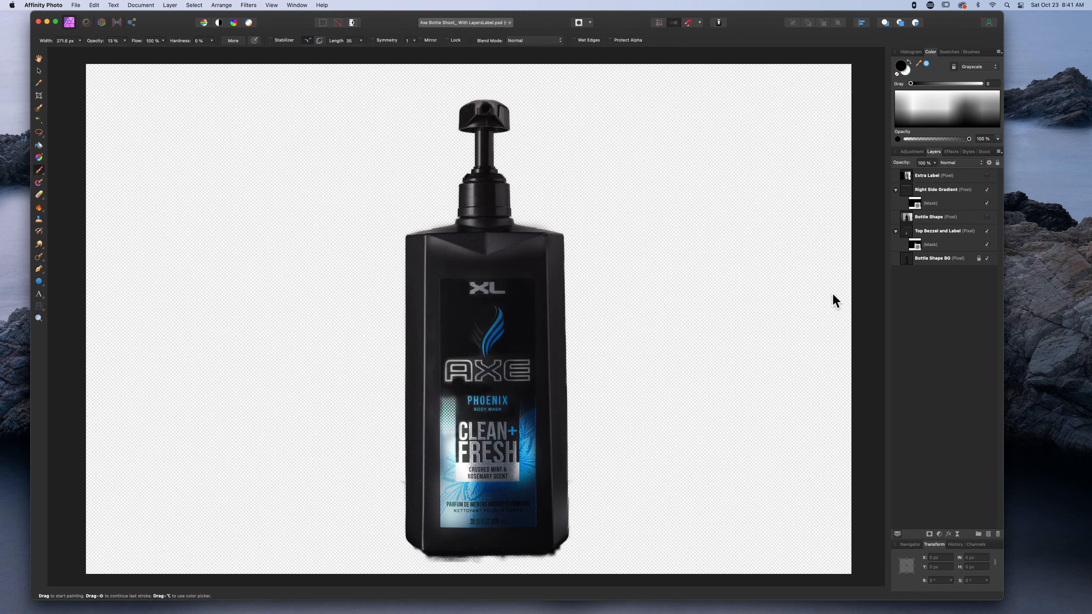
Step: Apply a linear gradient to the Right Side Gradient mask, running horizontally from the label's right half to just past the bottle's right edge
click(39, 158)
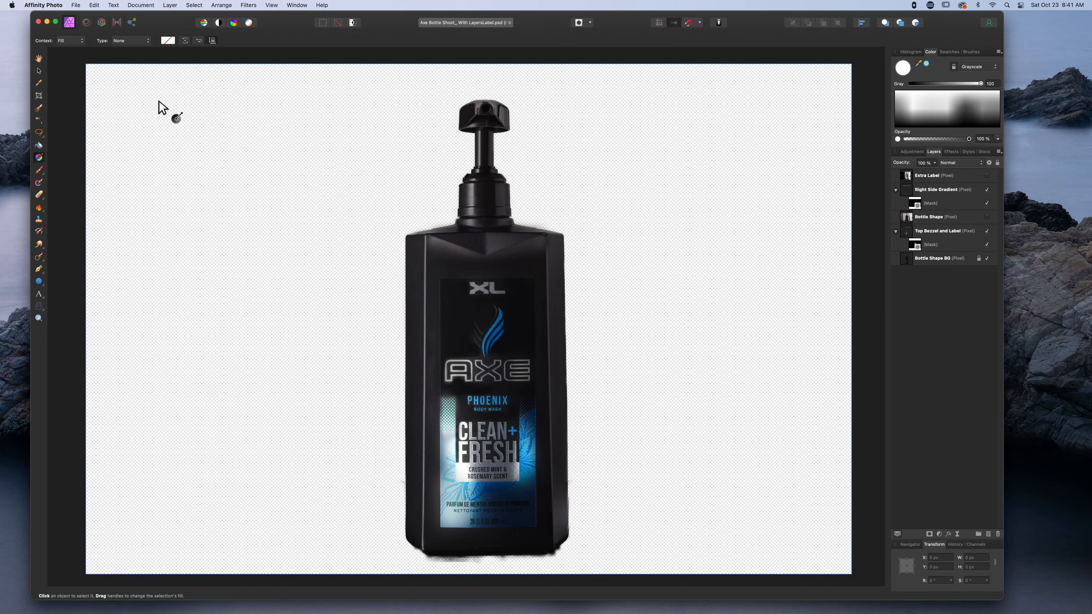
click(138, 40)
click(124, 68)
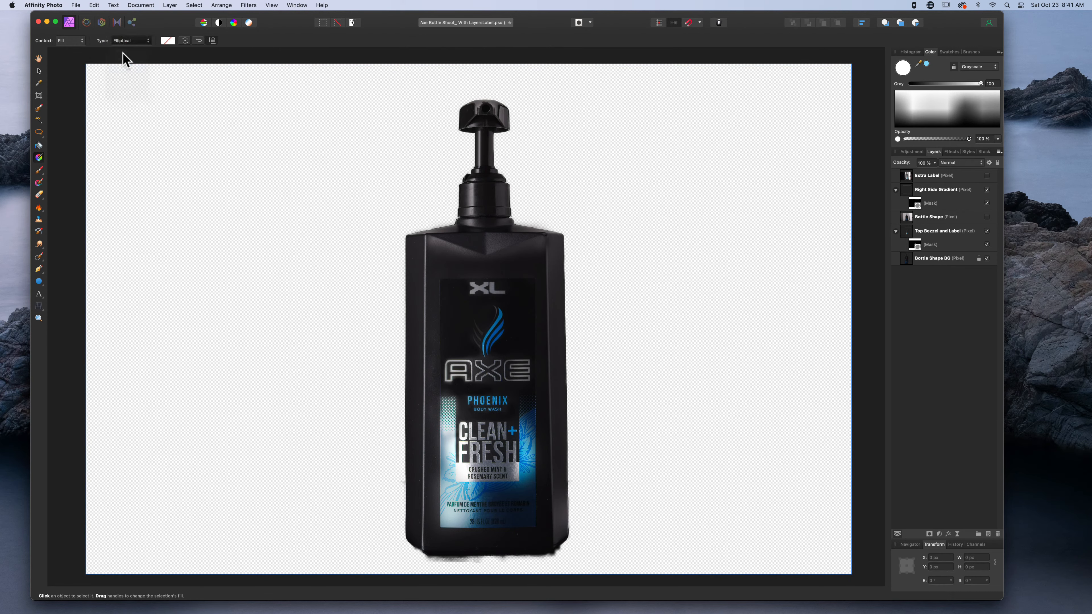
click(125, 41)
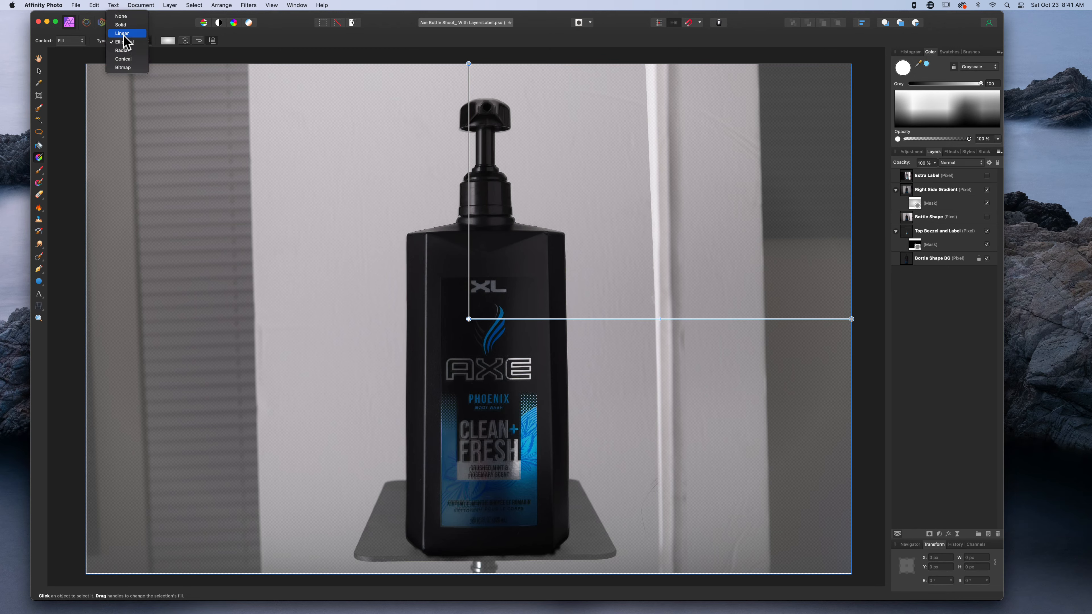
click(123, 35)
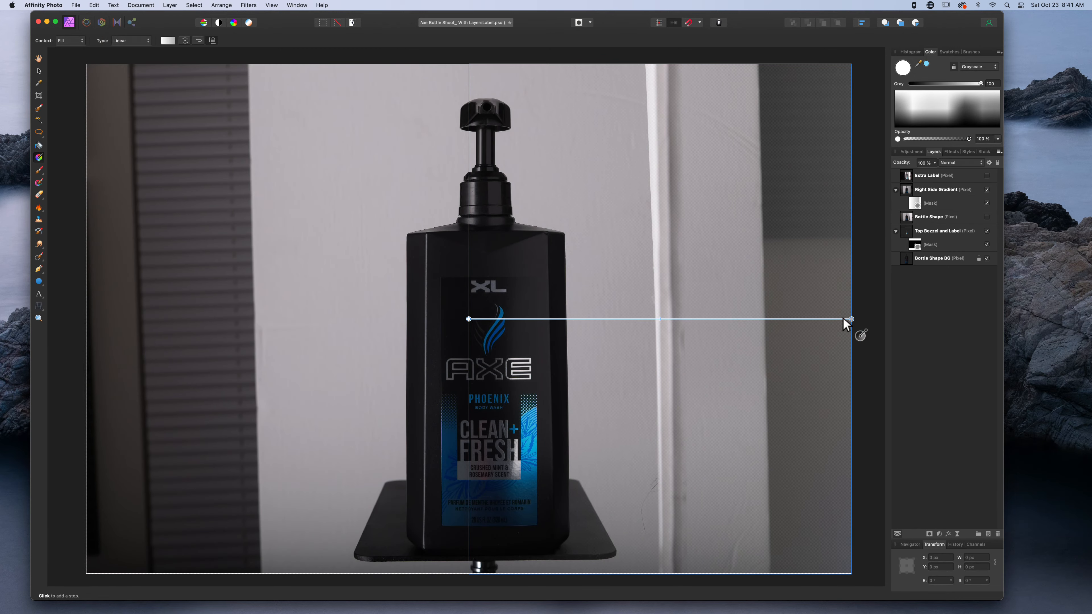
drag(850, 319, 587, 316)
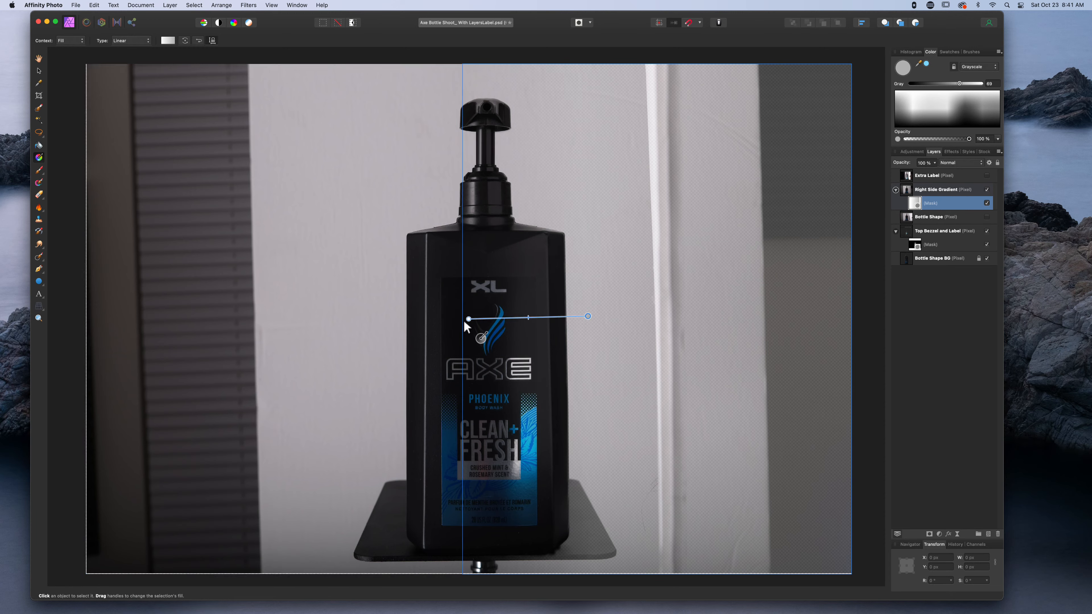
drag(467, 319, 510, 318)
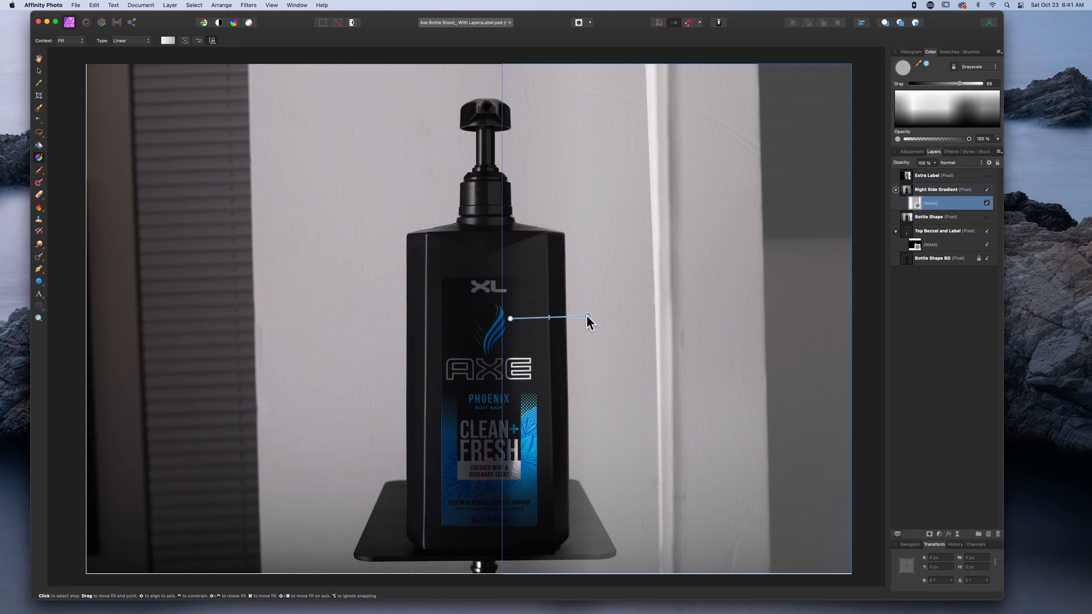
Step: Set the end stop of the mask's linear gradient to black
click(166, 41)
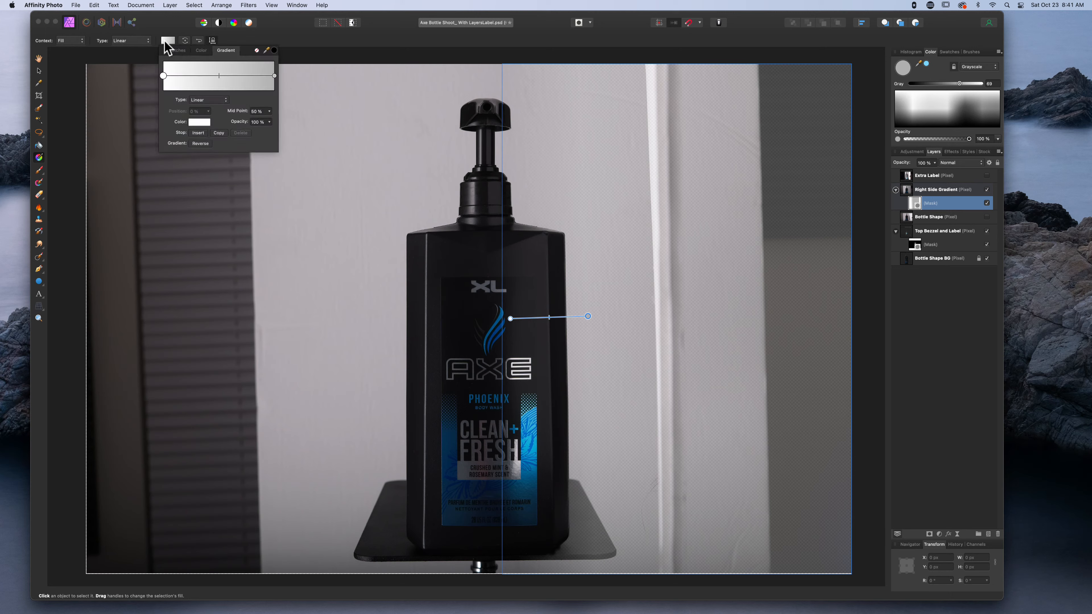
click(275, 76)
click(202, 123)
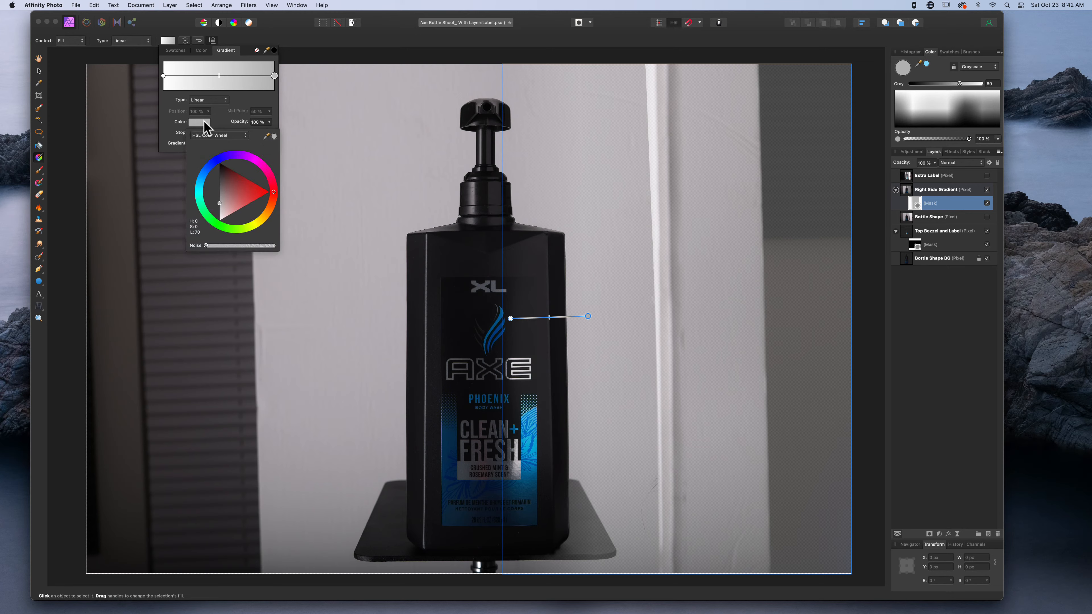
drag(219, 204, 216, 159)
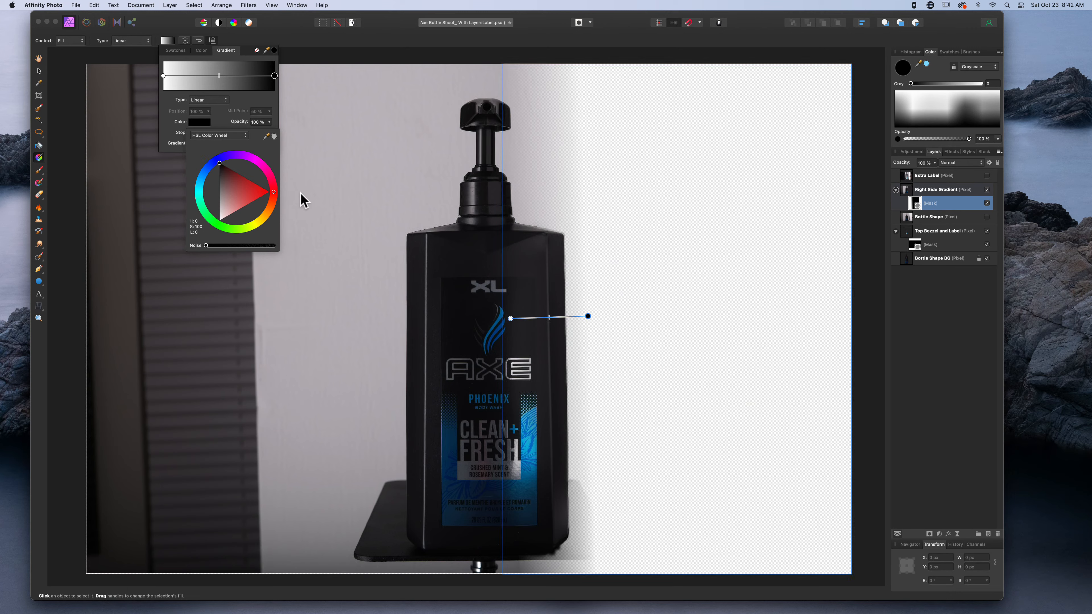
Step: Set the start stop of the mask's linear gradient to pure white
click(511, 318)
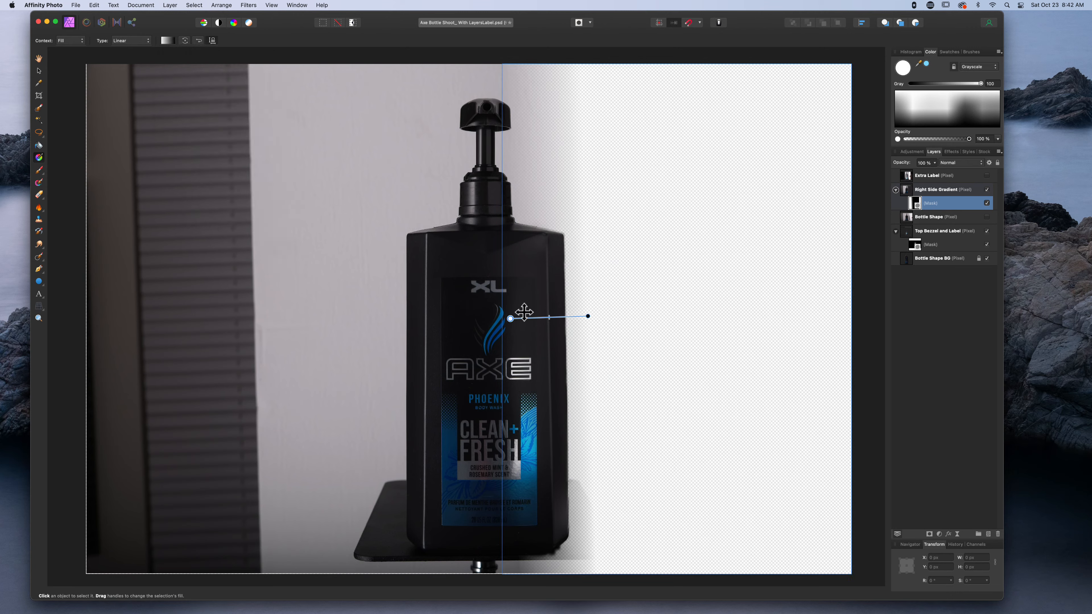
click(168, 41)
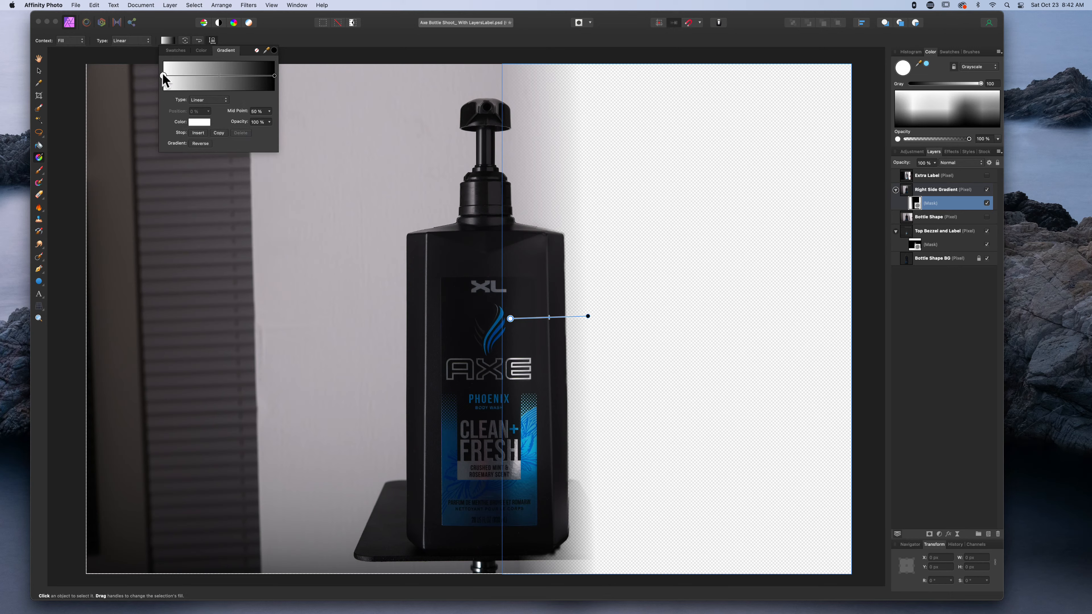
click(199, 123)
click(196, 125)
click(195, 124)
drag(219, 221, 207, 230)
click(166, 41)
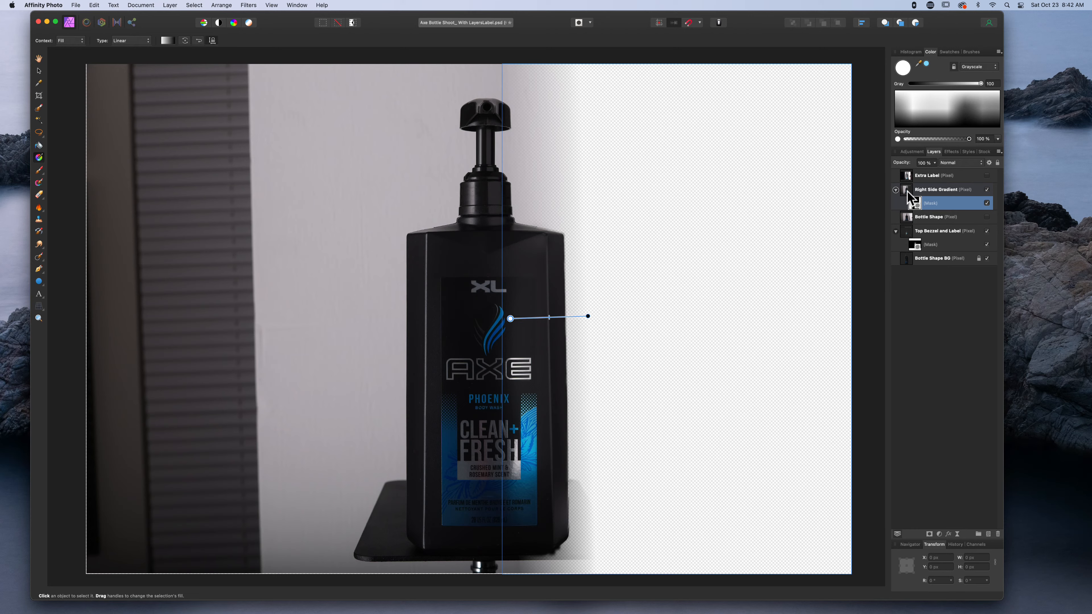
Step: Nest the Right Side Gradient layer together with its mask inside the Bottle Shape BG layer
drag(908, 193, 913, 261)
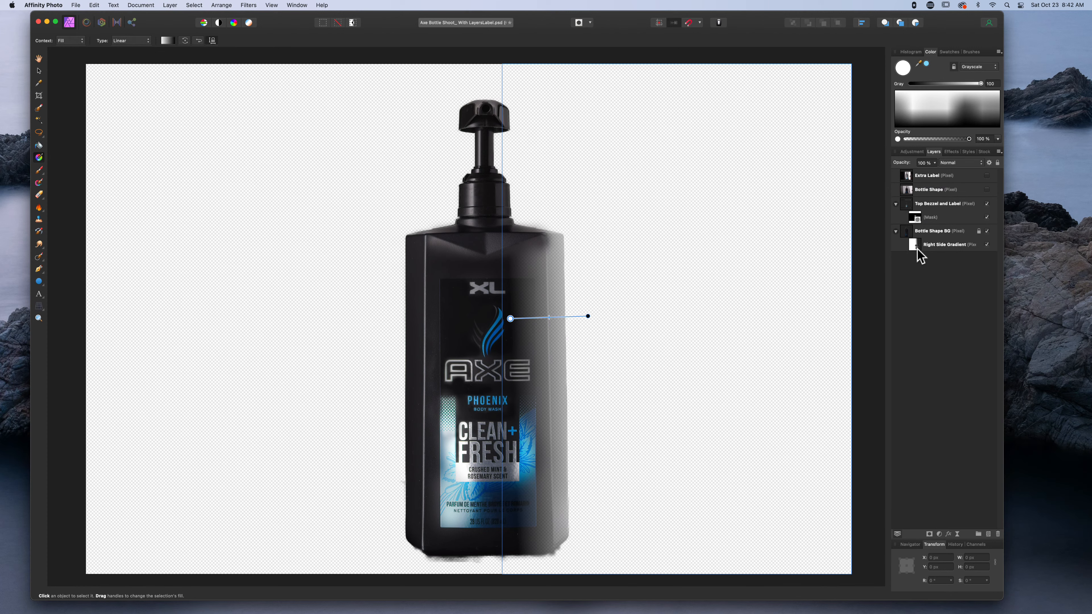
key(super+z)
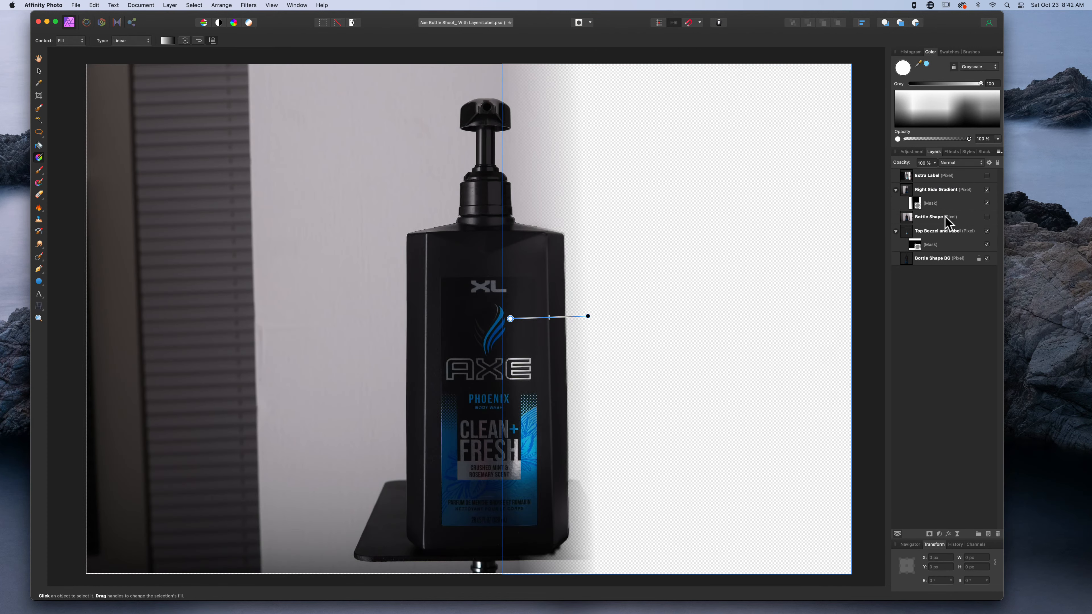
drag(904, 195, 933, 271)
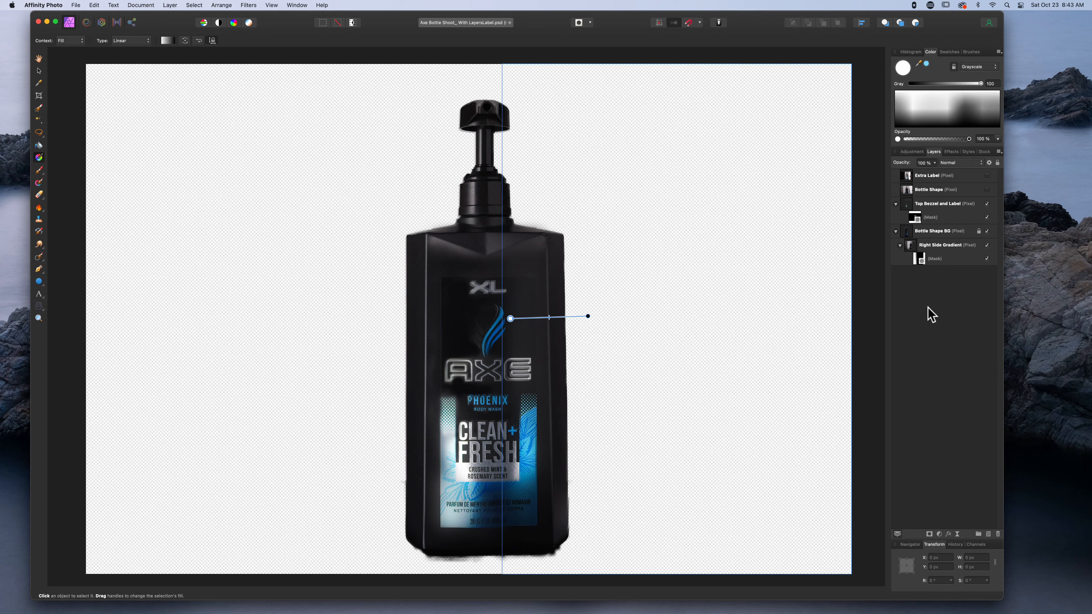
Step: Nudge the Right Side Gradient layer to X 4 px and Y 8 px to line it up with the bottle
click(929, 246)
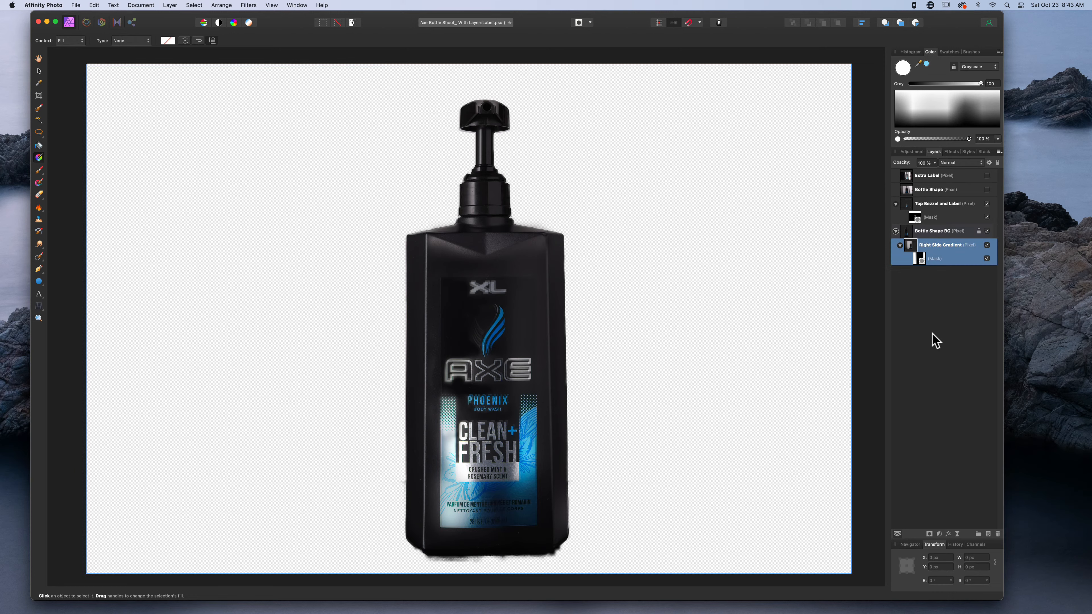
key(v)
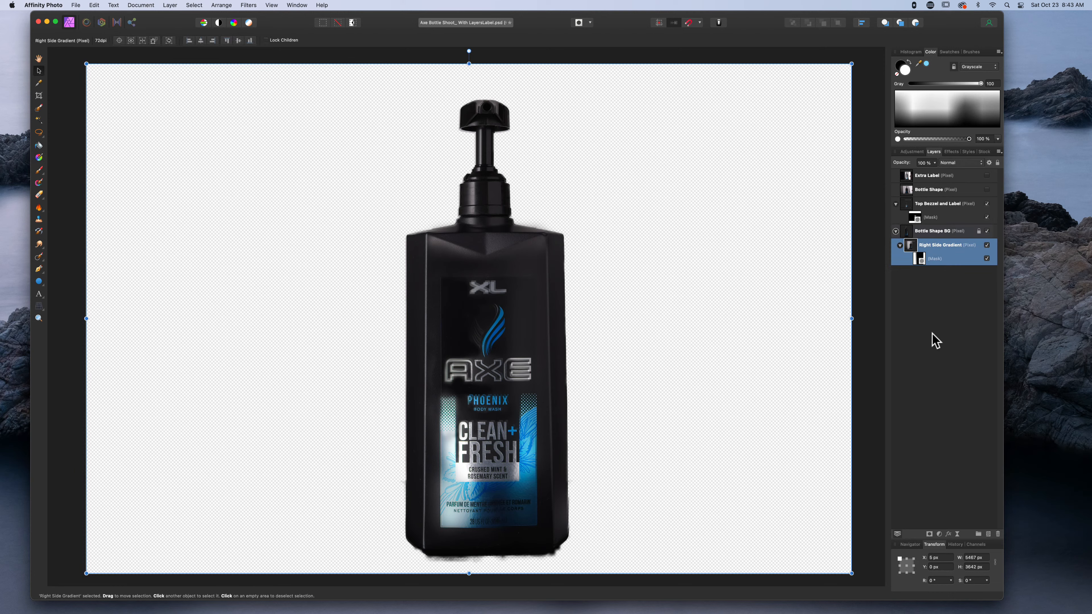
key(Down)
key(Down)
key(Down)
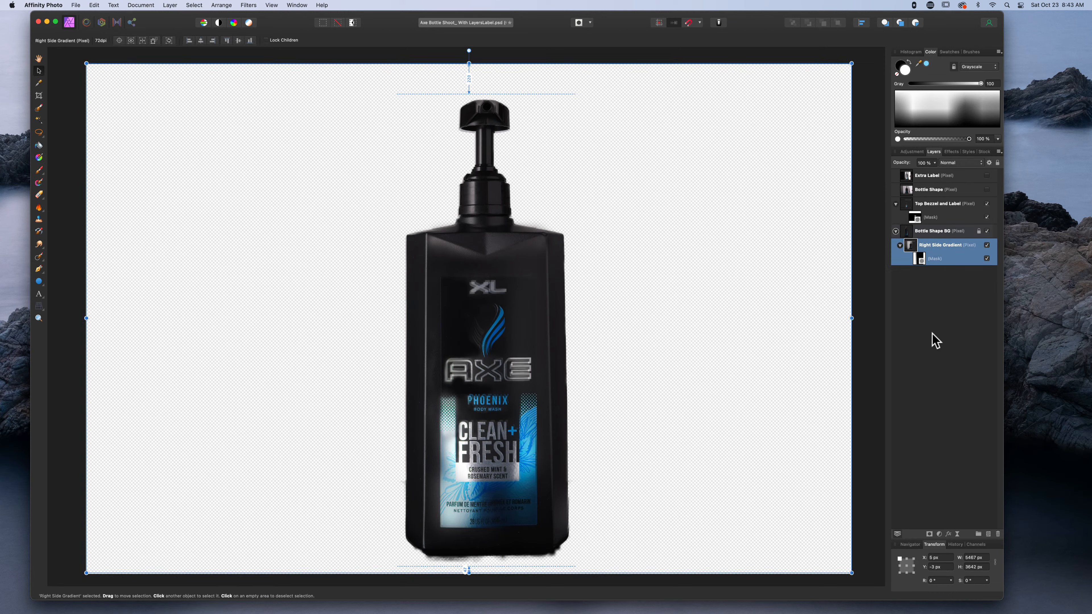
key(Down)
key(Down)
key(Down)
key(Down)
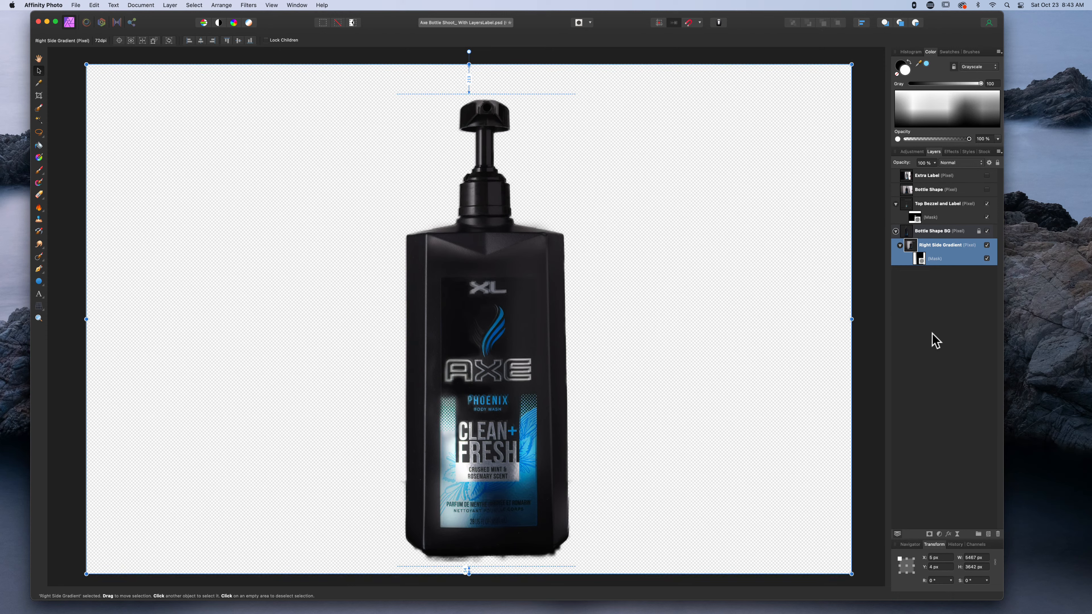
key(Left)
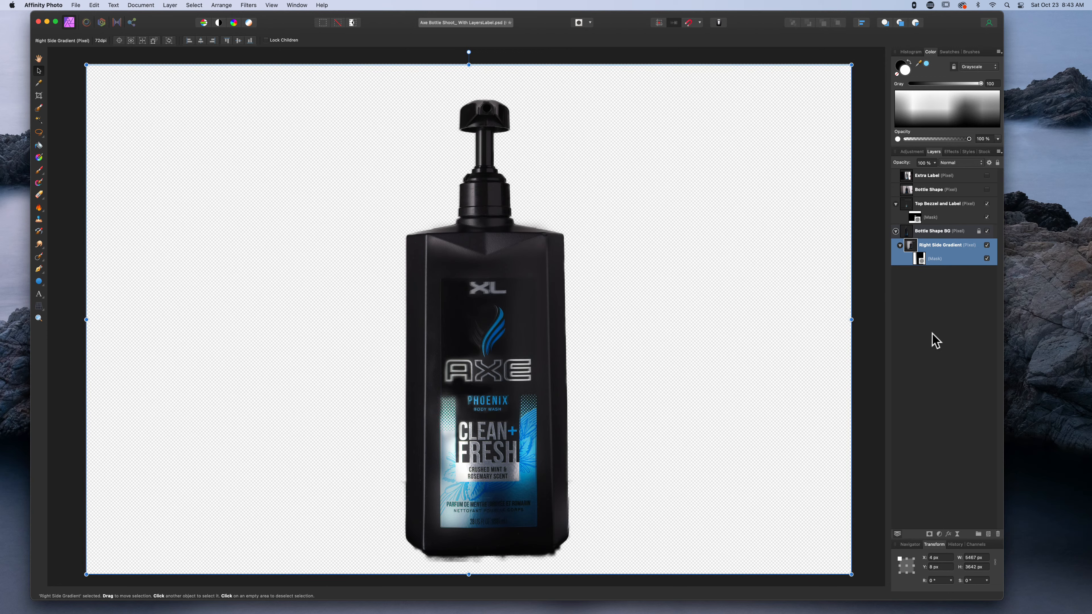
Step: Fine-tune the Right Side Gradient layer's horizontal alignment with the label, nudging it to X -2 px
key(Left)
key(Right)
key(Left)
key(Right)
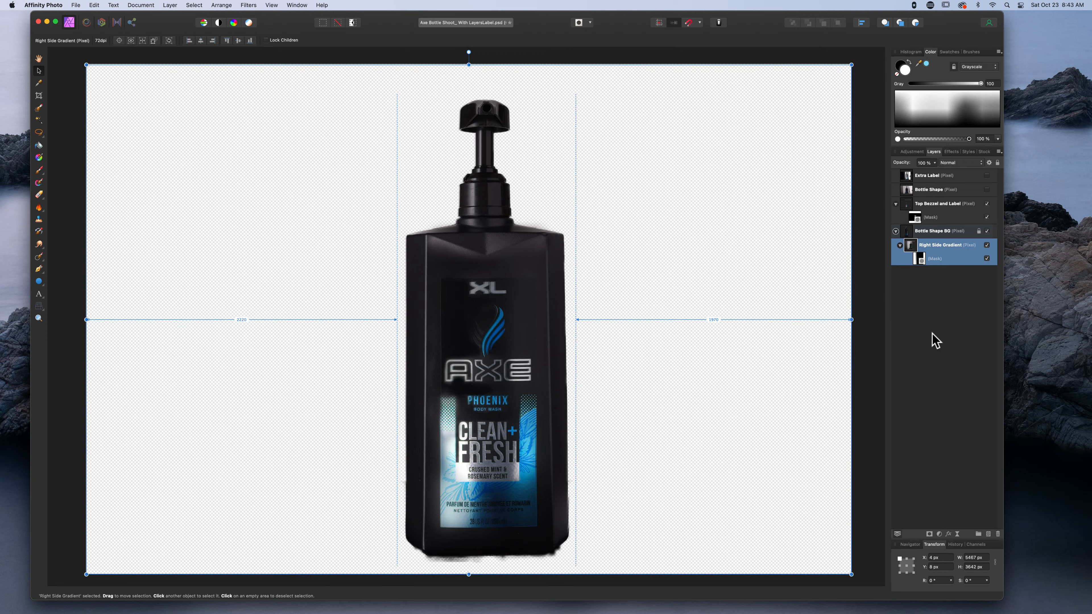
key(Left)
key(Left)
key(Left)
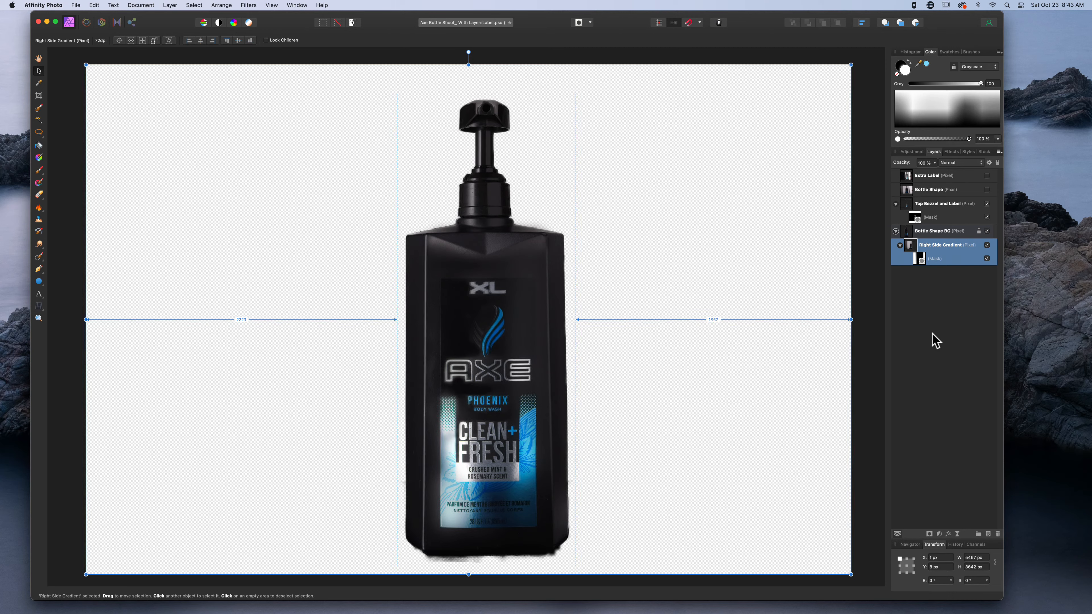
key(Left)
key(Left)
key(Left)
key(Left)
key(Left)
key(Left)
key(Left)
key(Left)
key(Left)
key(Left)
key(Left)
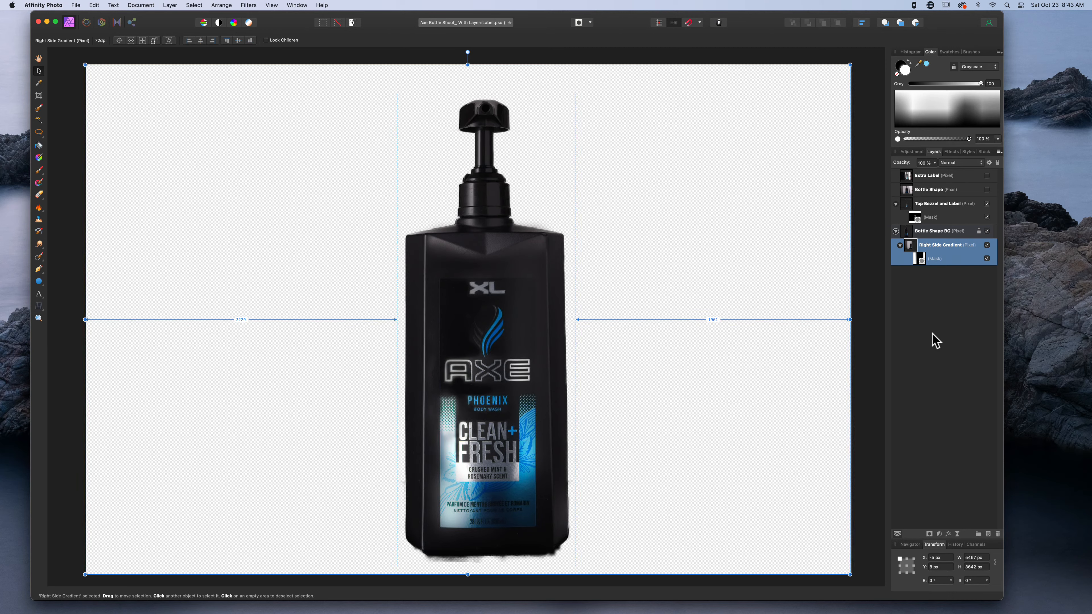
key(Right)
key(Right)
key(Right)
key(Right)
key(Right)
key(Right)
key(Right)
key(Right)
key(Right)
key(Right)
key(Right)
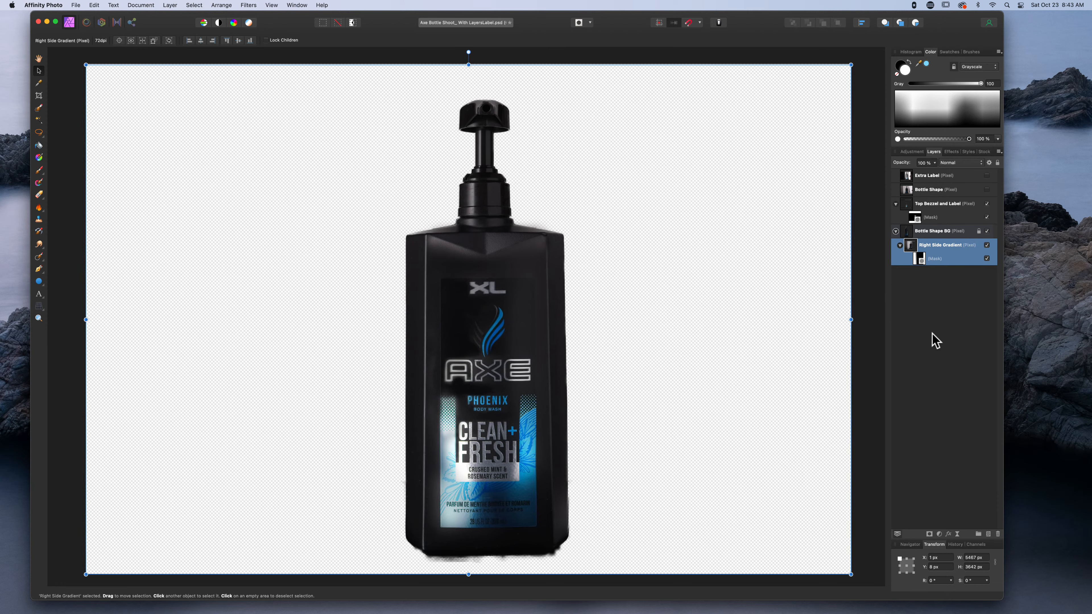
key(Right)
key(Right)
key(Right)
key(Right)
key(Left)
key(Left)
key(Left)
key(Left)
key(Left)
key(Left)
key(Left)
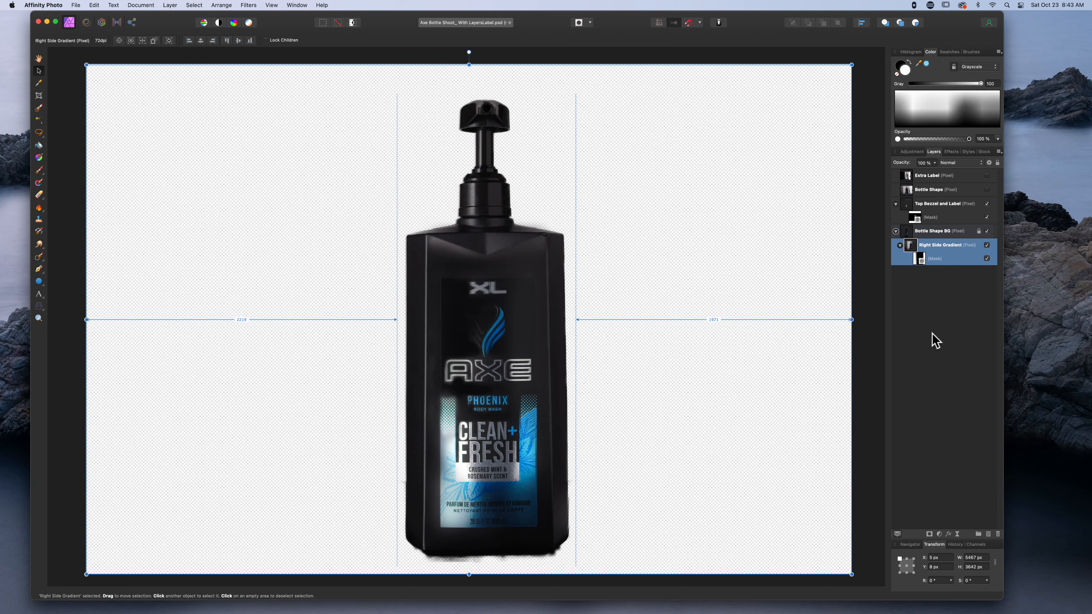
key(Left)
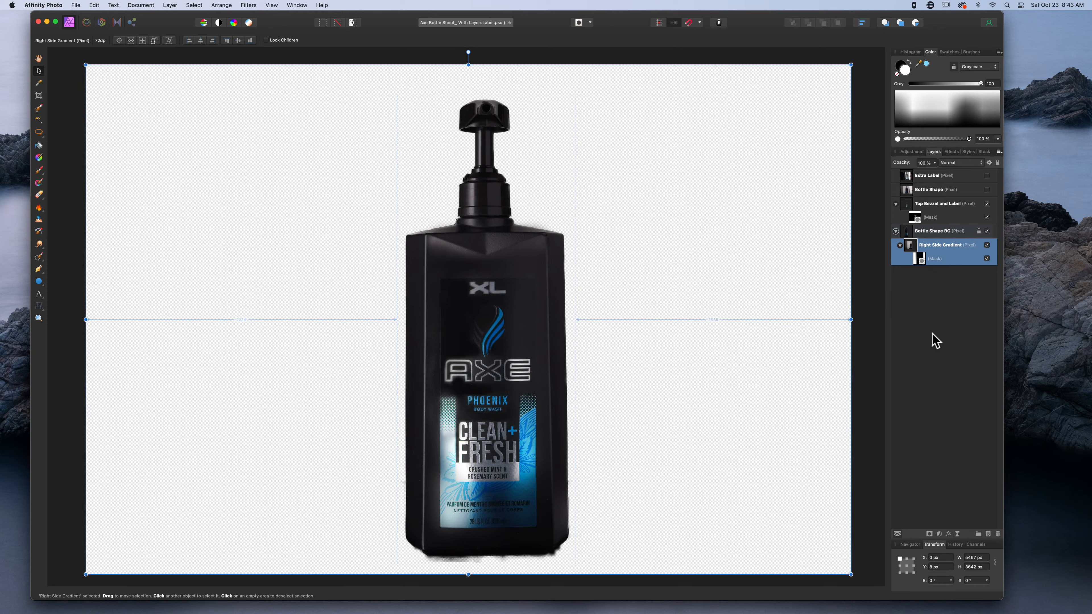
key(Left)
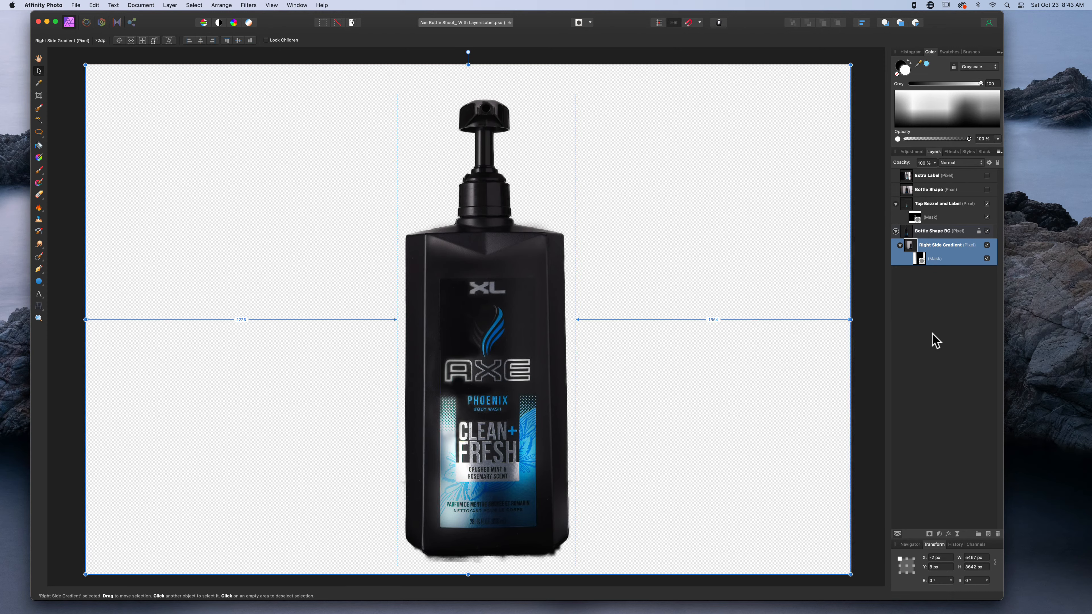
key(Right)
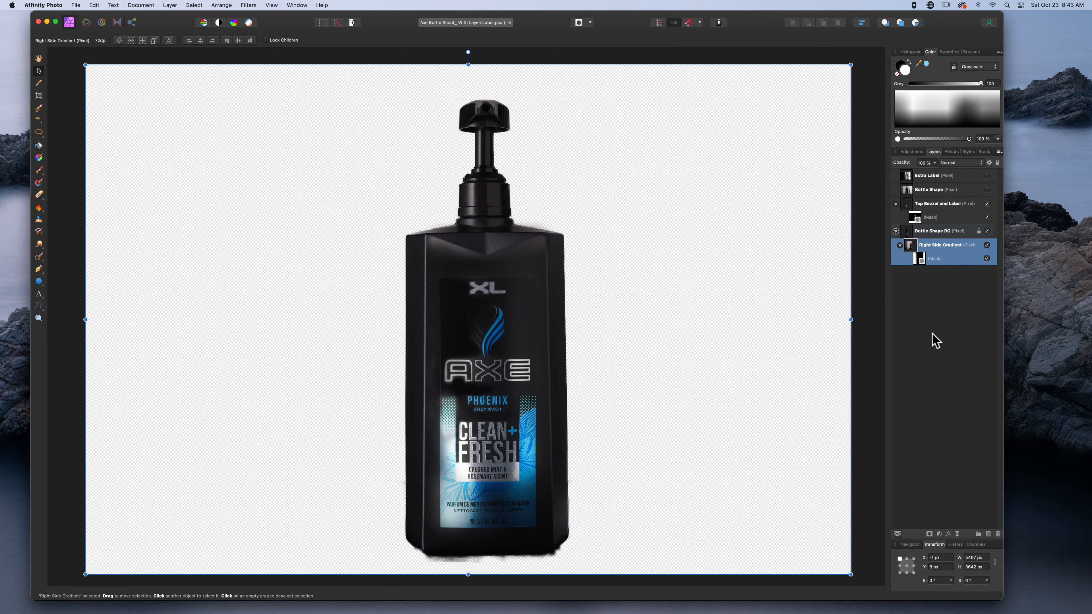
key(Right)
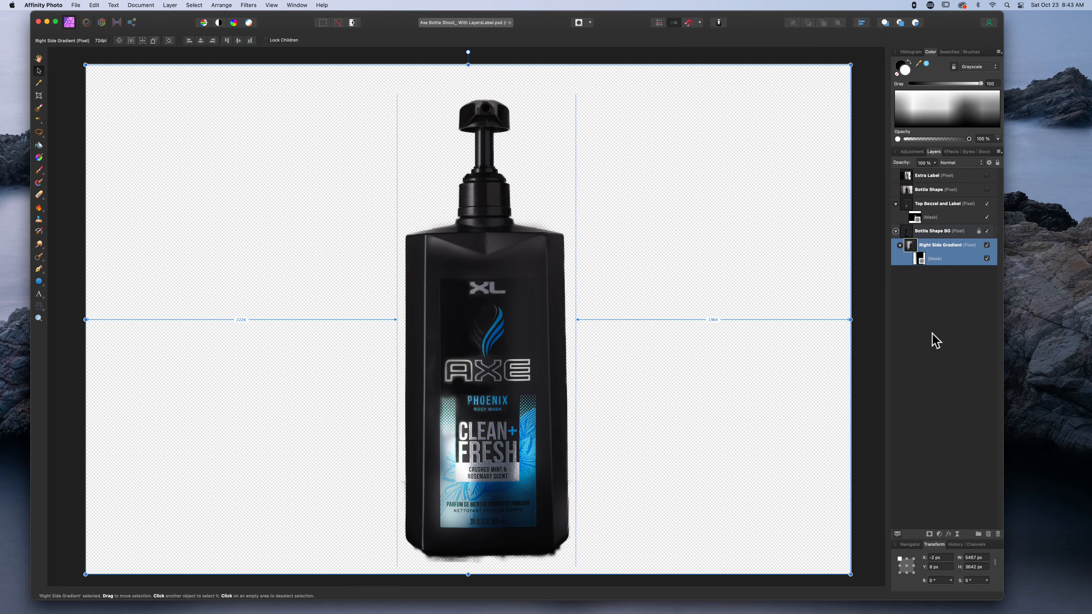
key(Left)
key(Left)
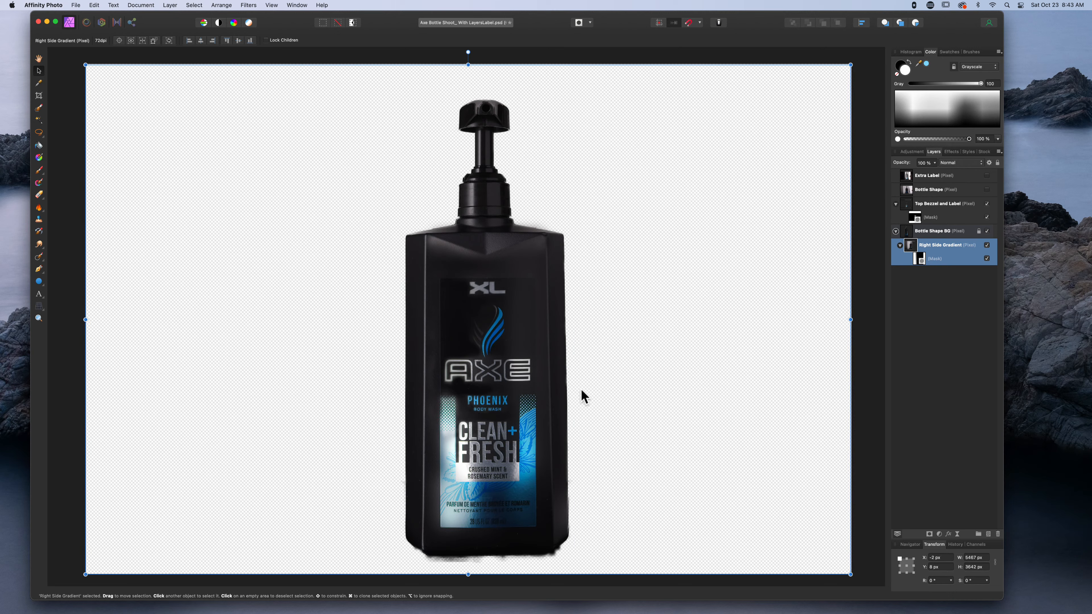
Step: Compare the bottle with and without the Right Side Gradient layer by toggling its visibility
click(987, 245)
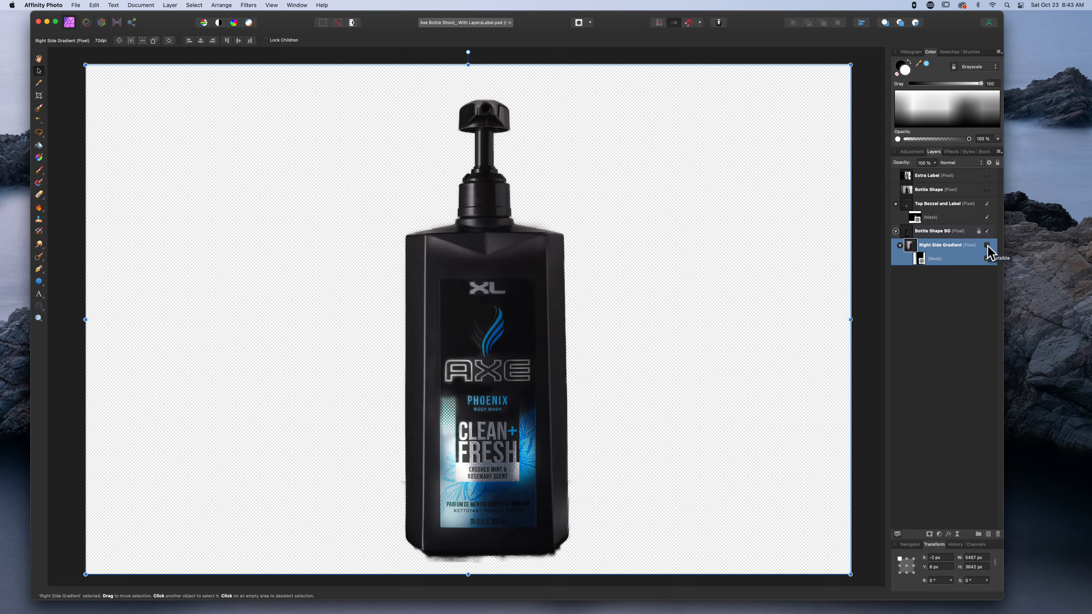
click(987, 245)
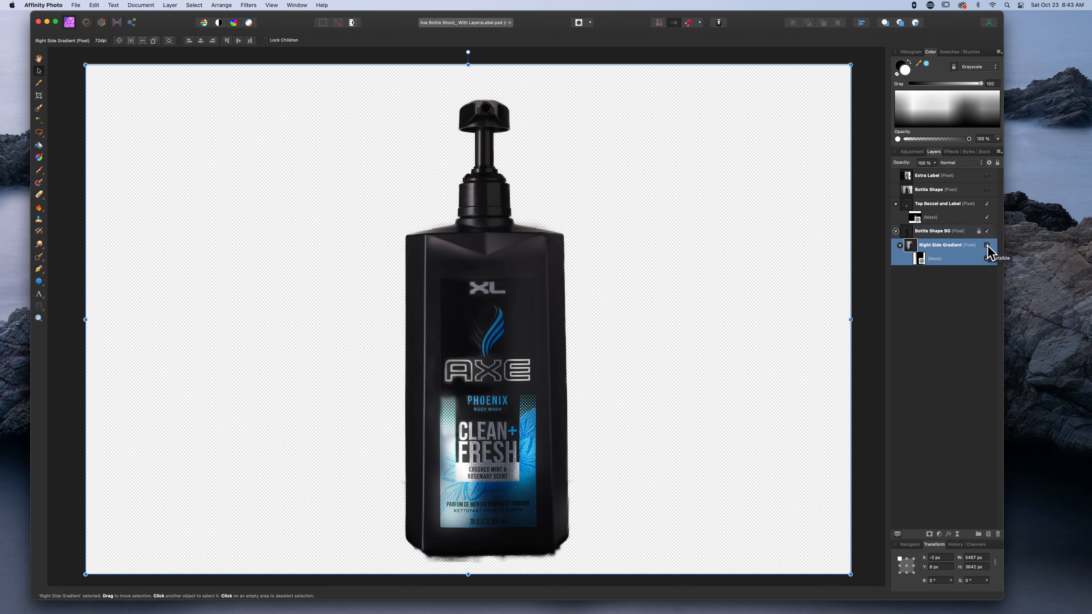
click(987, 245)
click(987, 245)
click(987, 245)
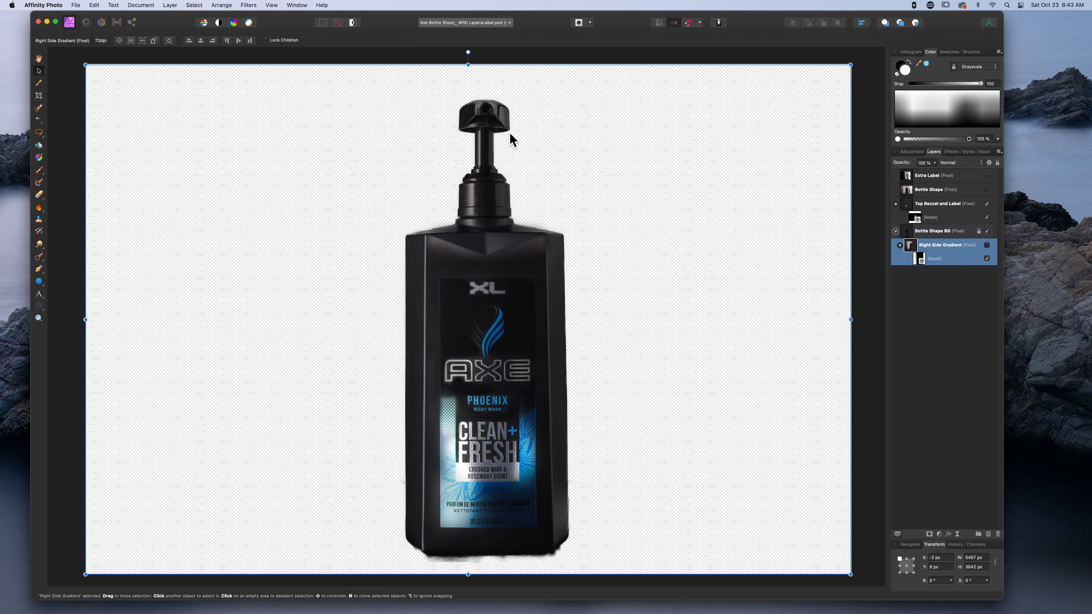
click(987, 245)
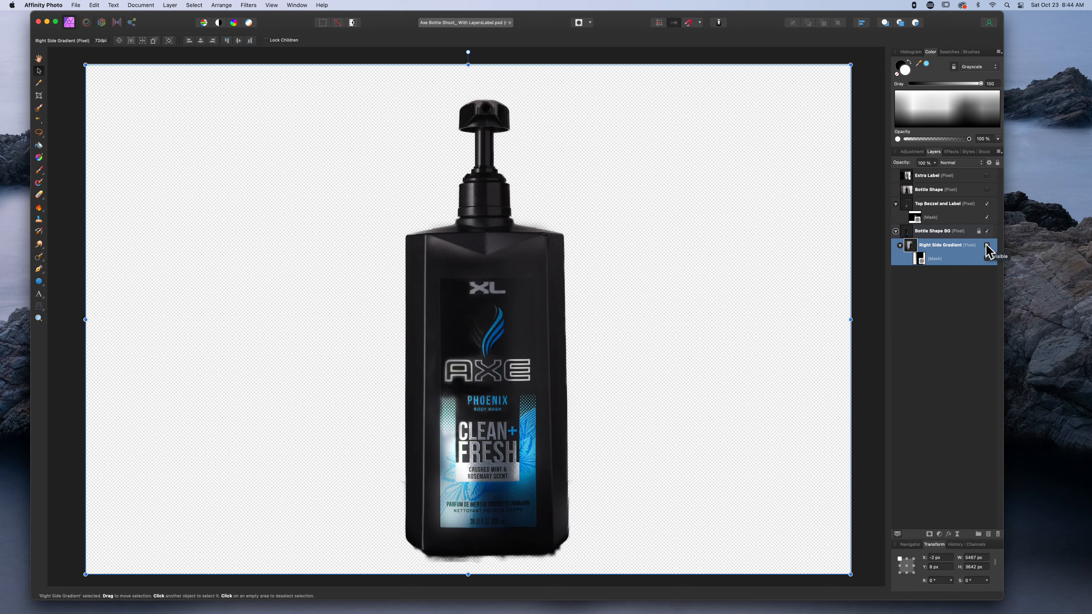
click(987, 245)
click(987, 245)
click(987, 246)
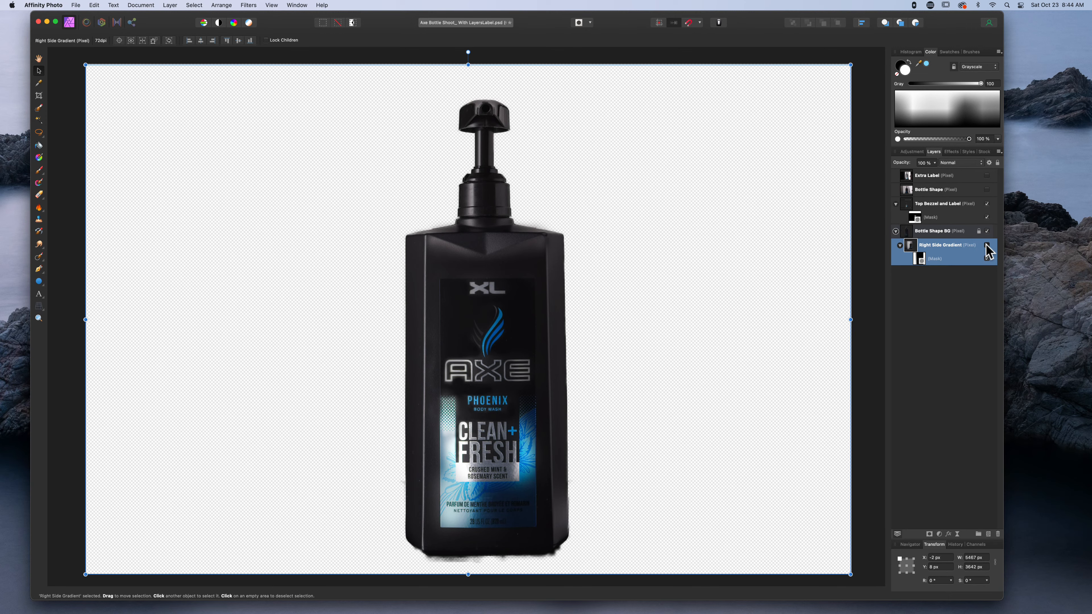
Step: Check the Right Side Gradient layer's effect on the bottle's edge by hiding and showing it
click(987, 245)
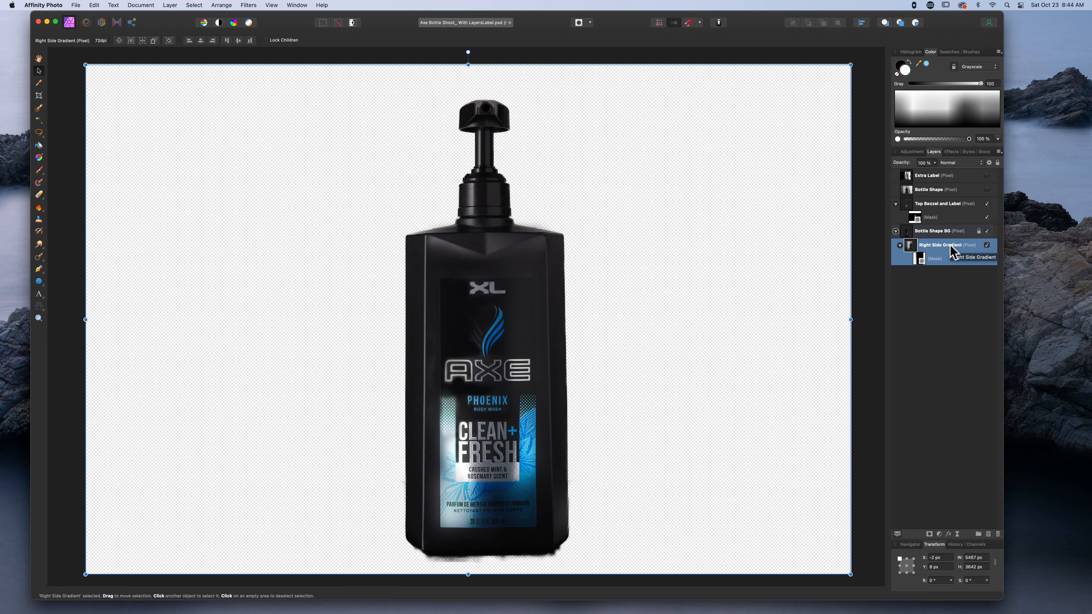
click(987, 245)
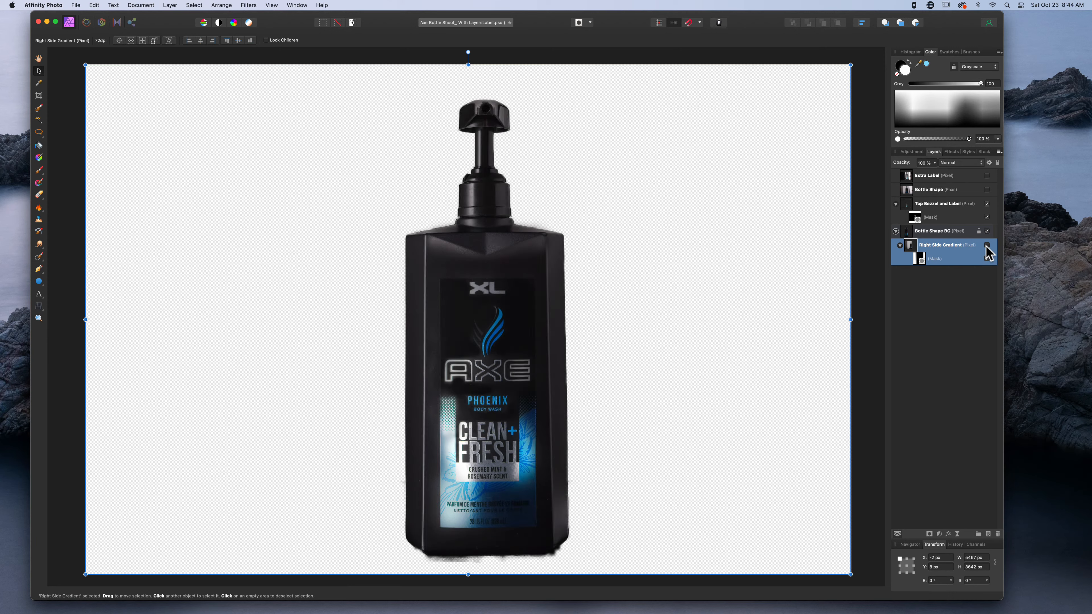
click(987, 245)
click(987, 245)
click(986, 245)
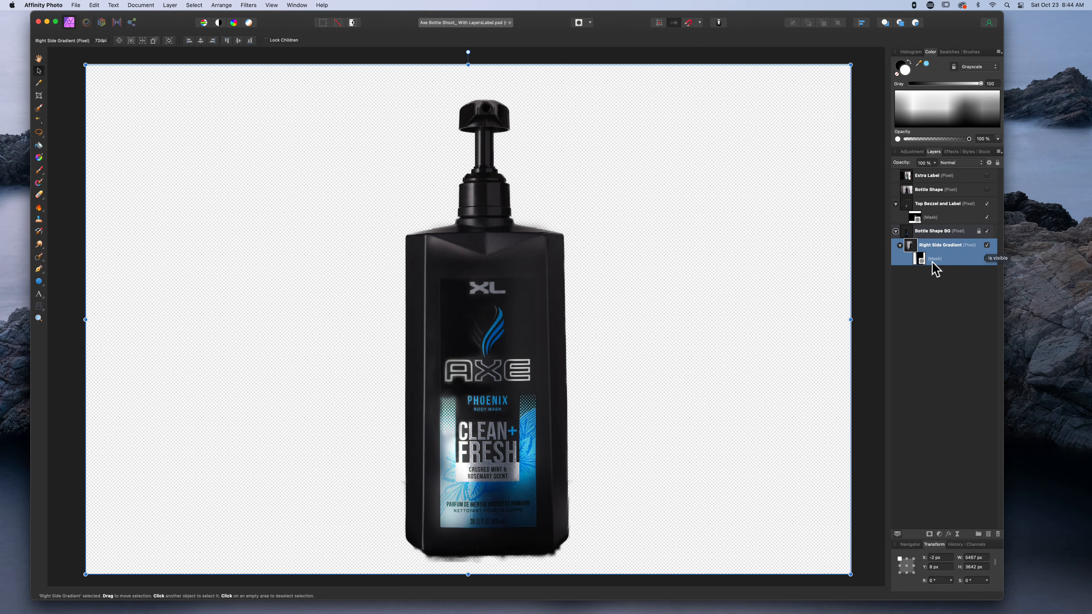
Step: Paint black on the Right Side Gradient layer's mask with a soft brush about 1453 px wide at 100% opacity
click(924, 259)
key(b)
key(x)
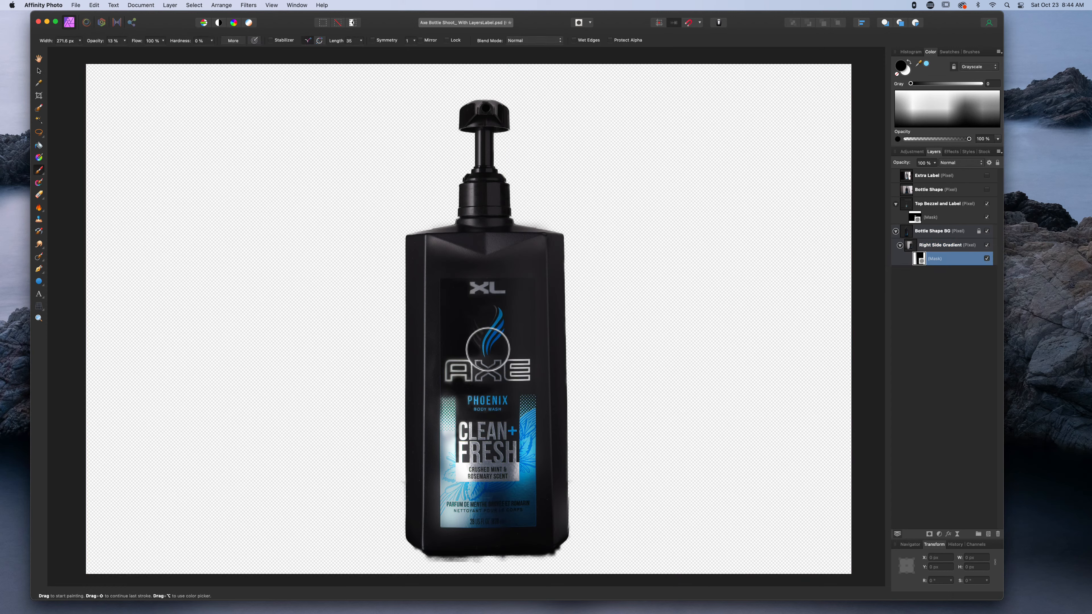
key(])
key(])
key(])
key(])
key(])
key(])
key(])
key(])
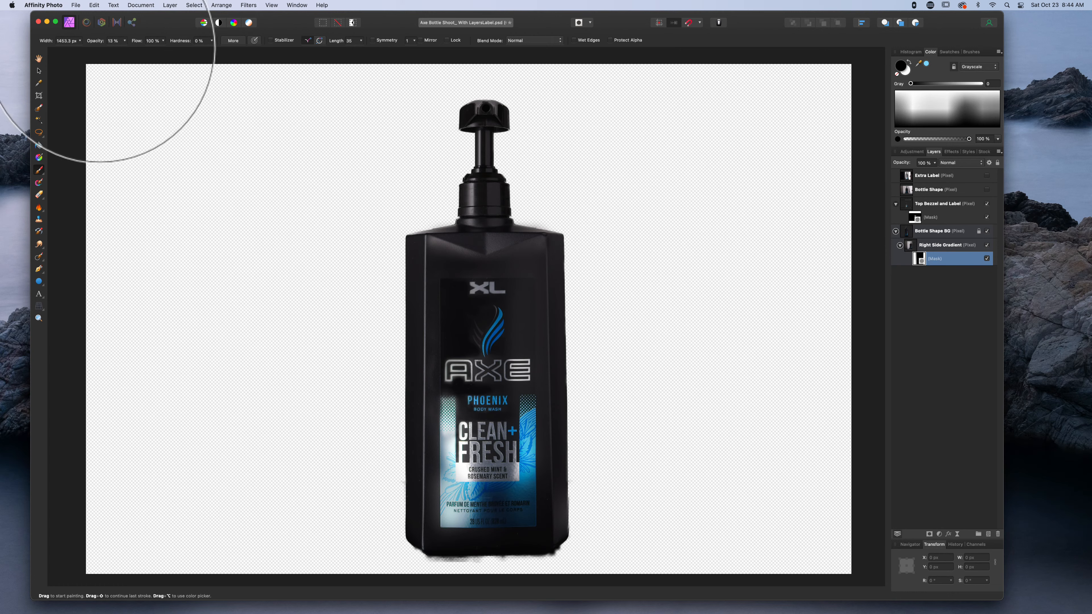
key(0)
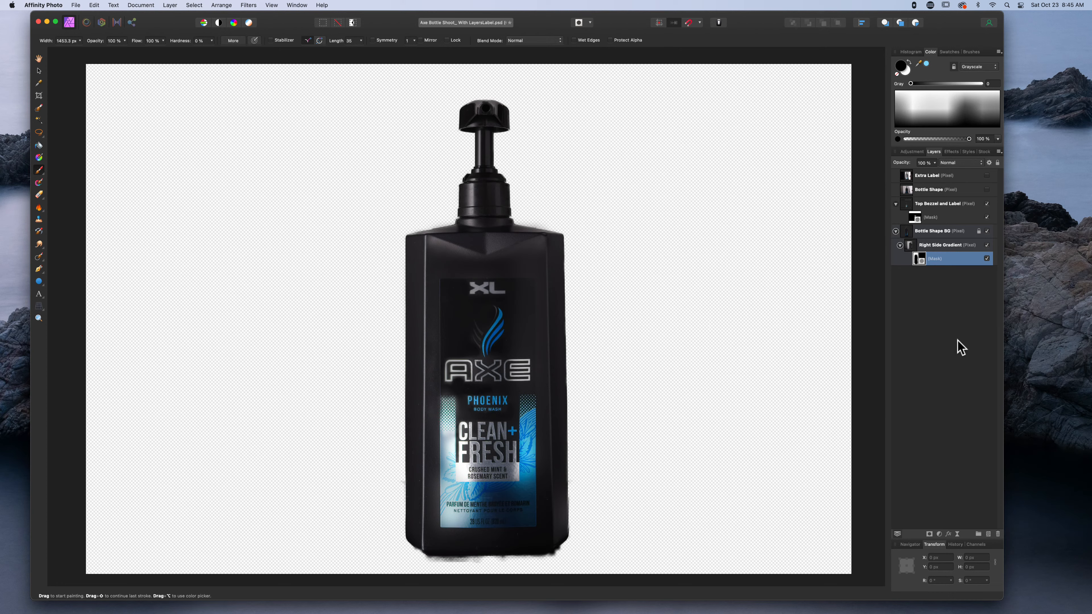
Step: Toggle the Right Side Gradient layer off and on to review the bottle with the repainted mask
click(987, 245)
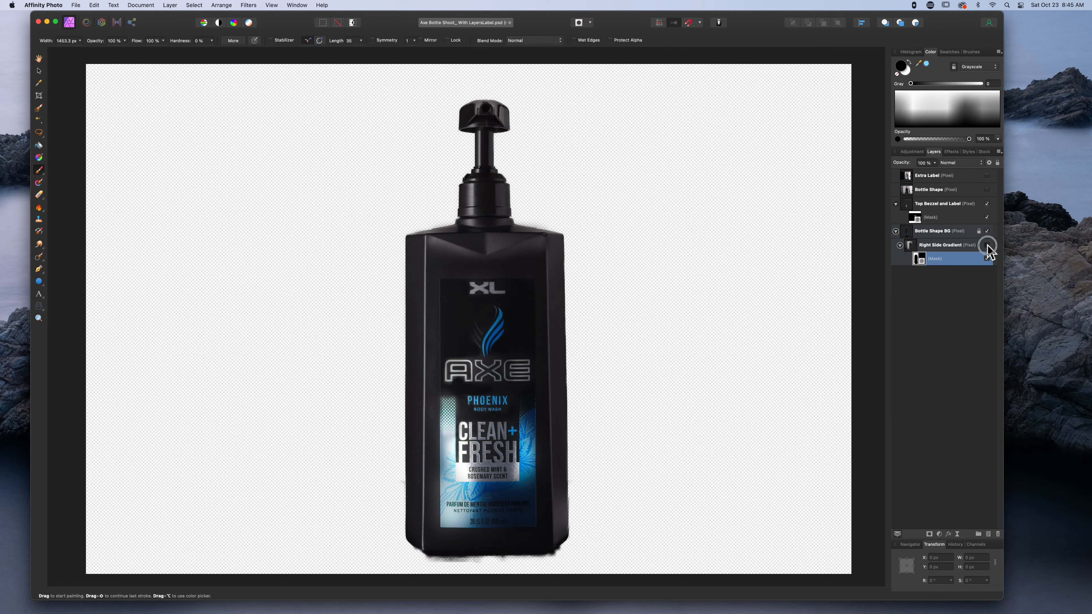
click(987, 245)
click(987, 245)
click(987, 245)
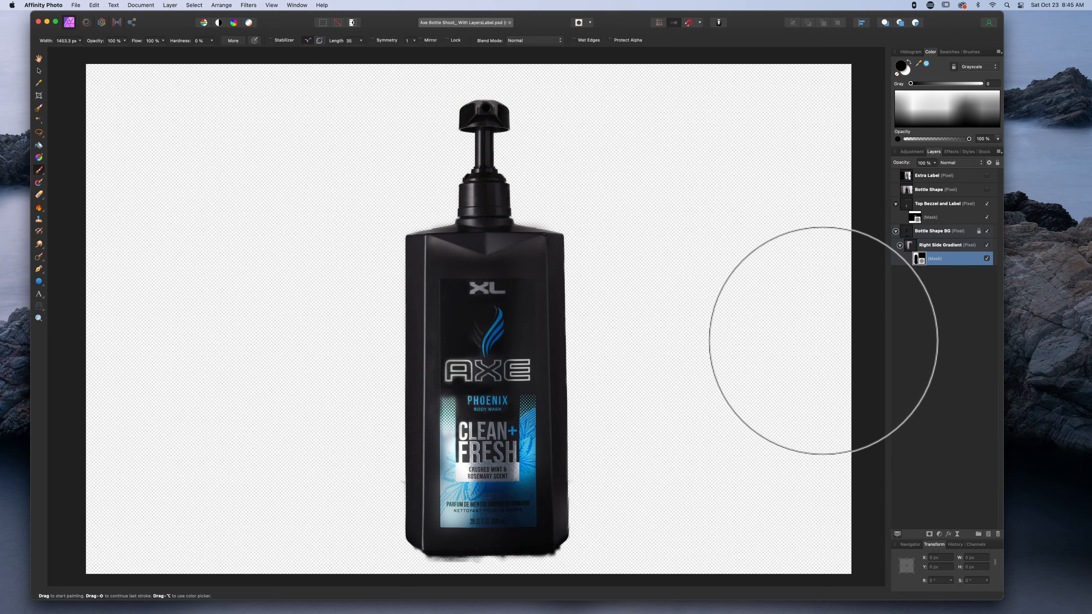
Step: Add a new pixel layer and move it below Bottle Shape BG to the bottom of the layer stack
scroll(823, 340, right, 2)
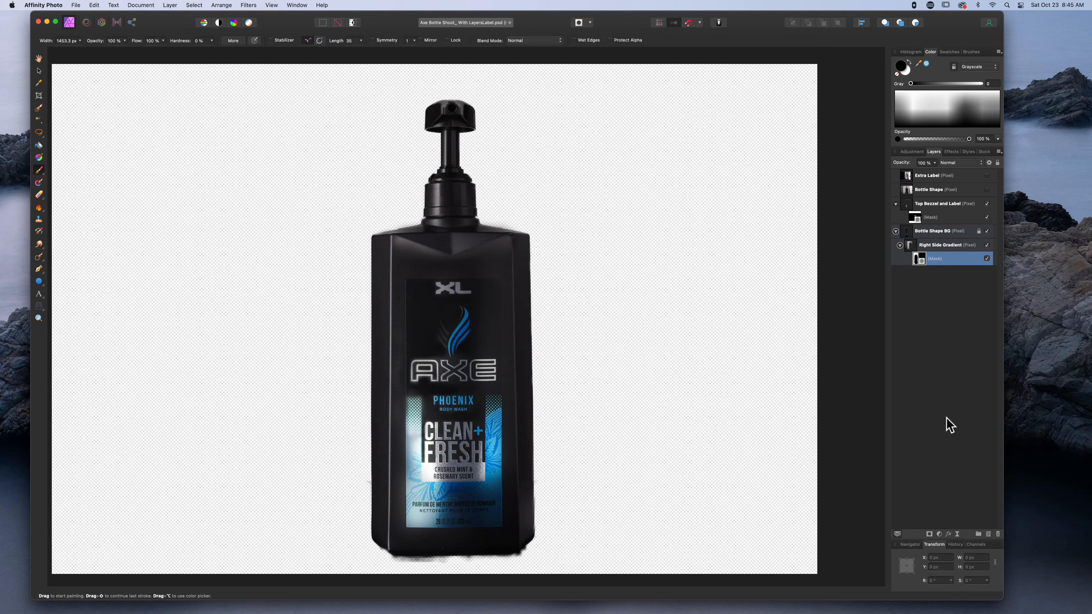
click(895, 232)
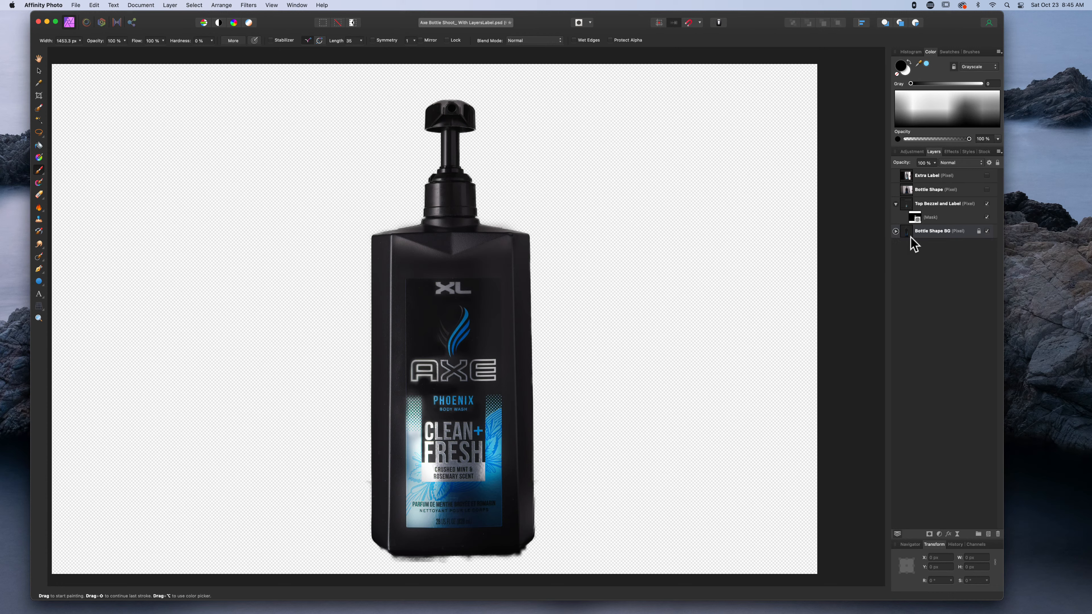
click(987, 534)
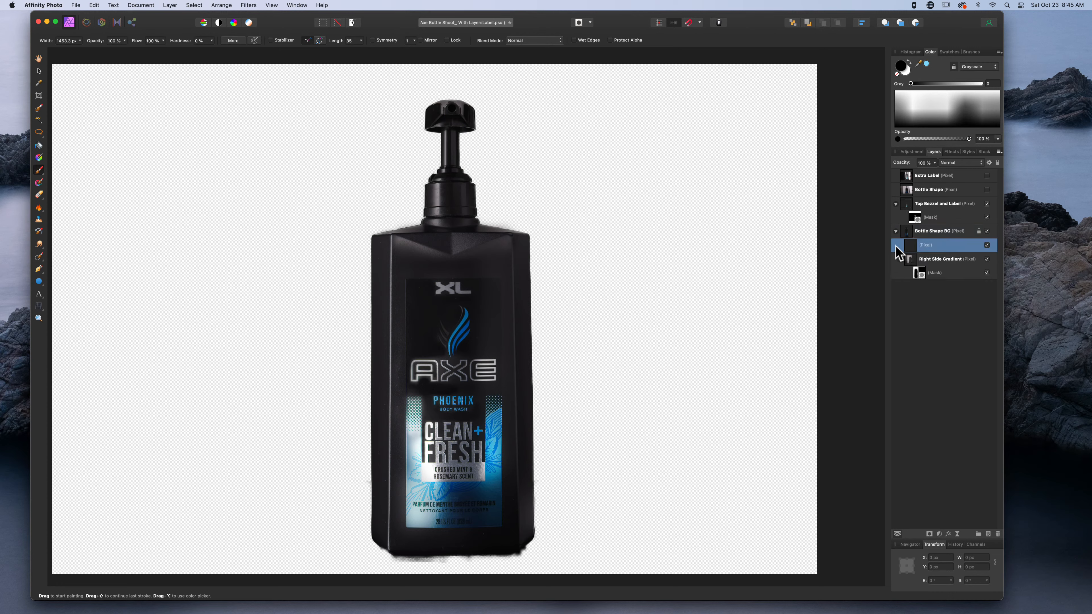
drag(926, 245, 915, 286)
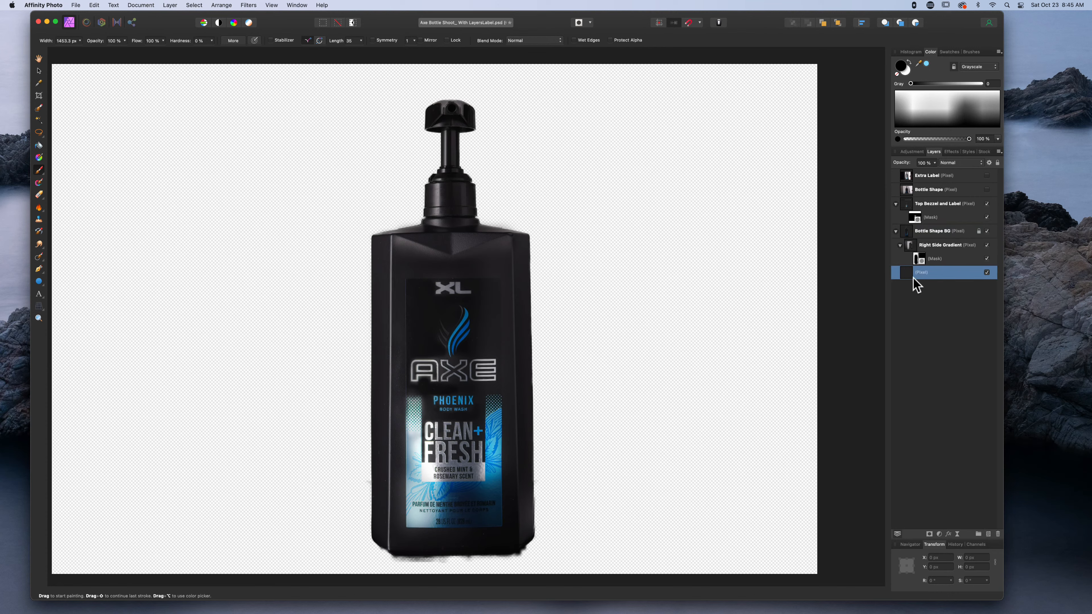
click(896, 232)
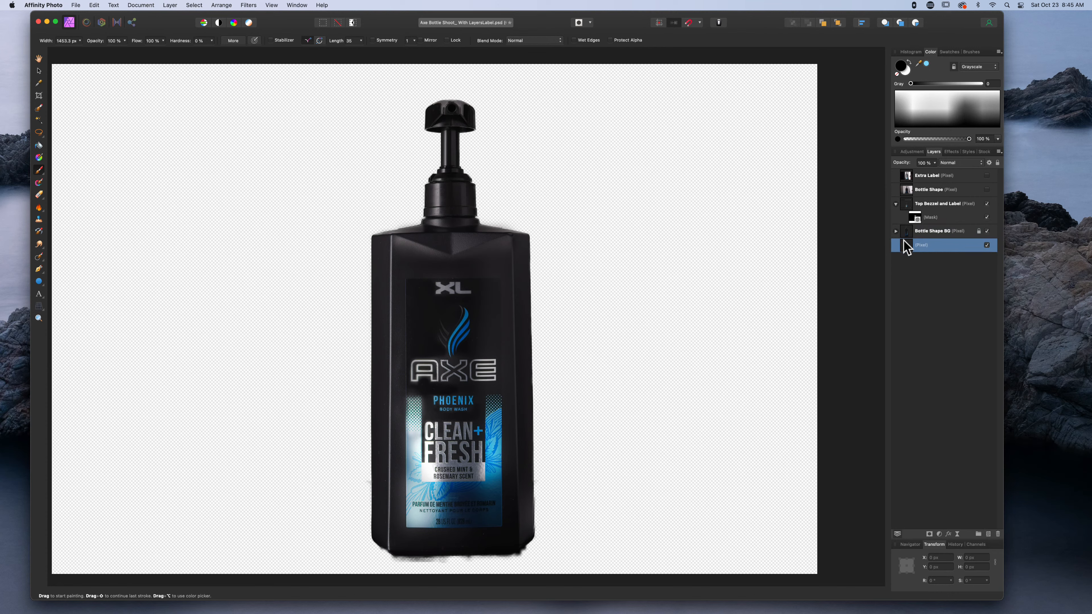
Step: Lock the empty layer under Bottle Shape BG and rename it Background
click(980, 246)
click(955, 285)
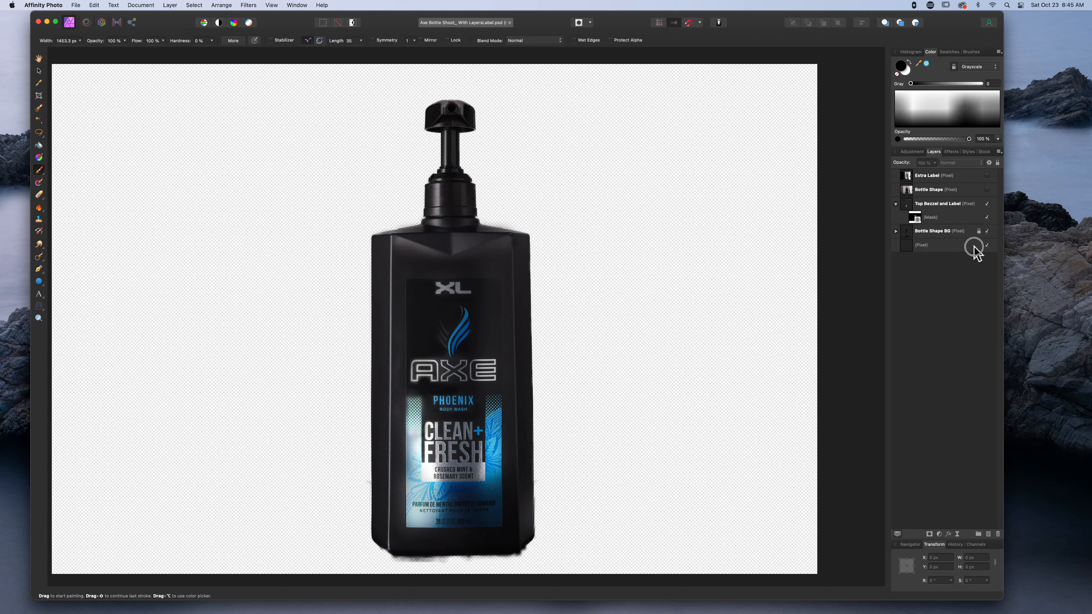
click(974, 248)
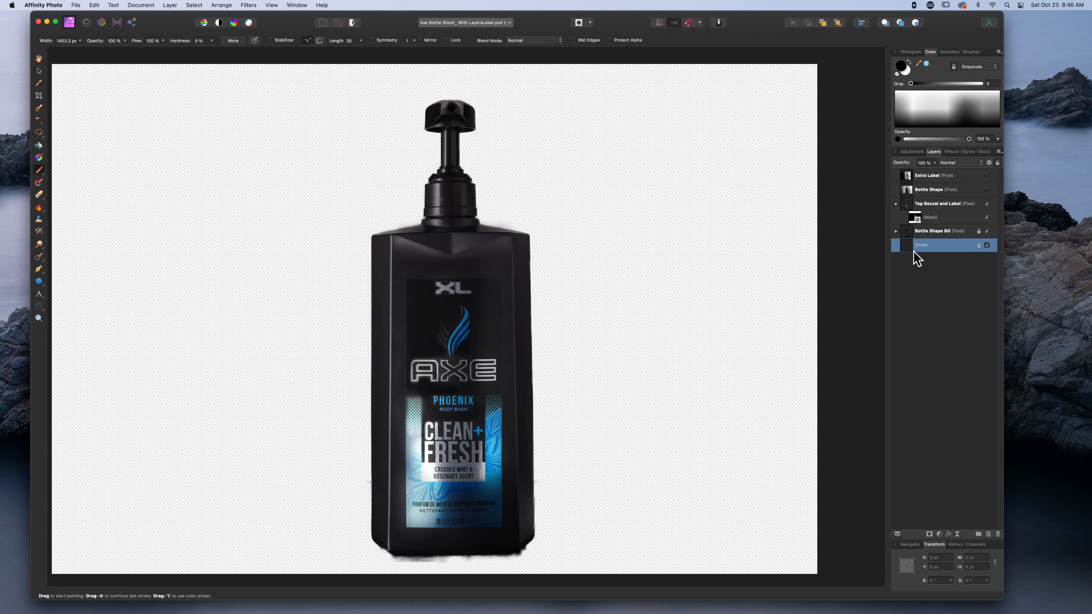
double_click(921, 246)
key(Return)
Step: Sample the dark blue from the lower part of the bottle's label and flood fill the Background layer with it
drag(922, 67, 490, 481)
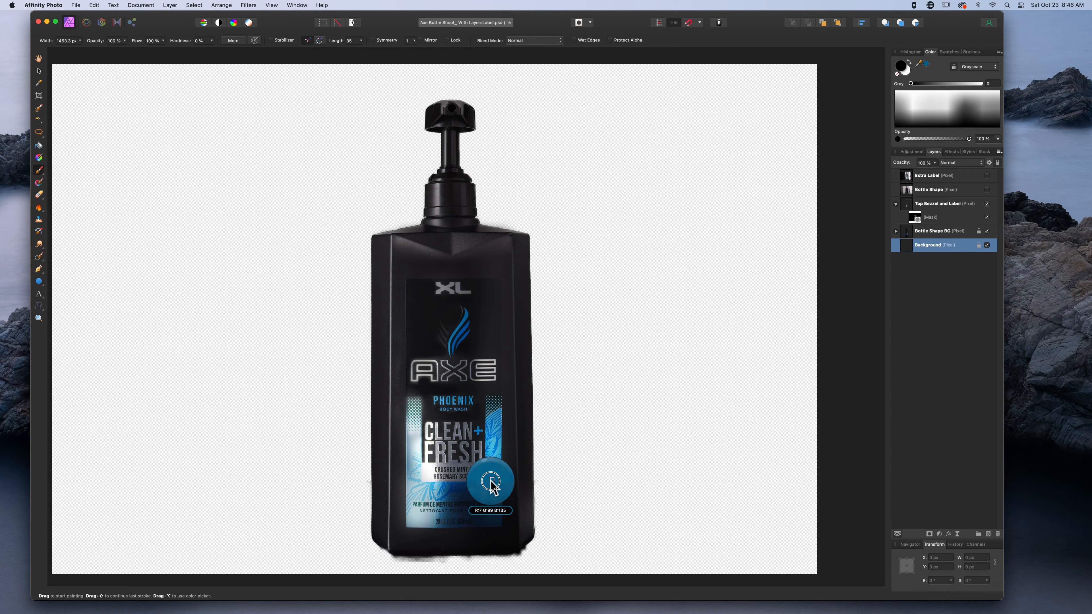
drag(490, 482, 491, 481)
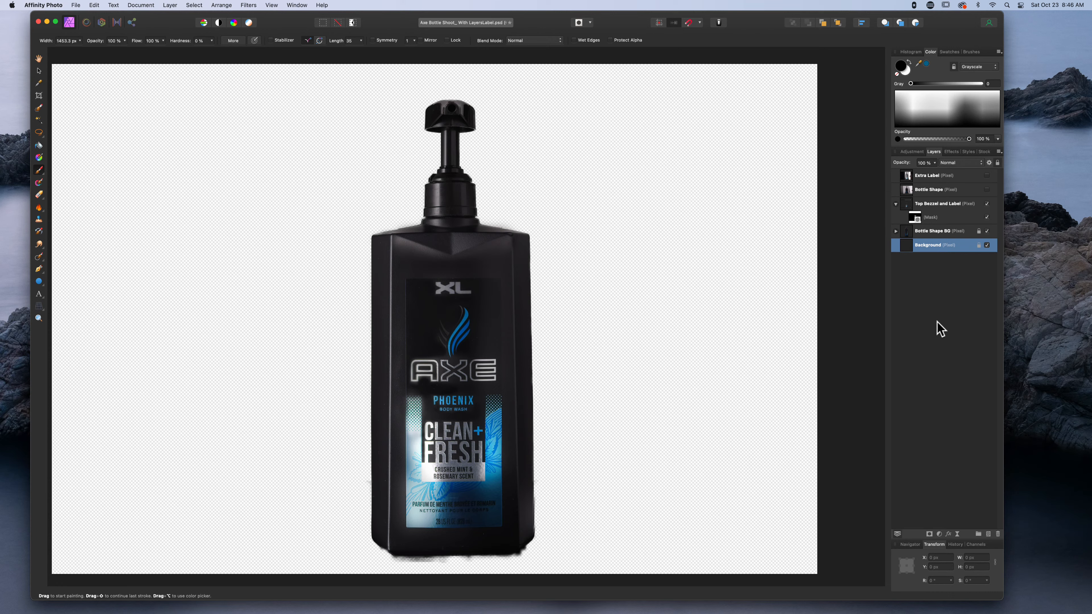
key(x)
click(39, 145)
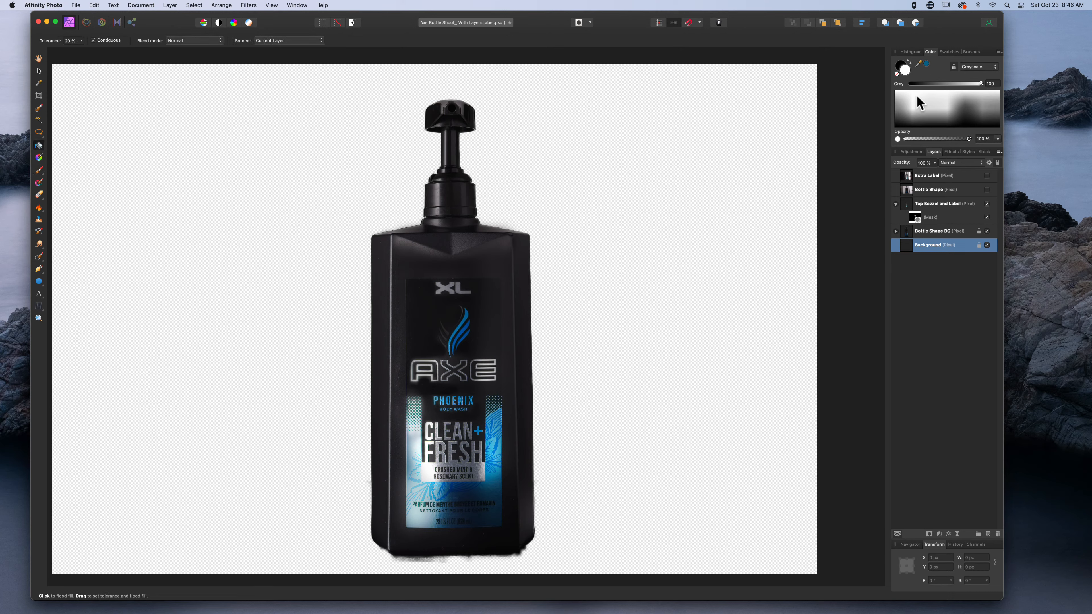
click(926, 64)
click(685, 305)
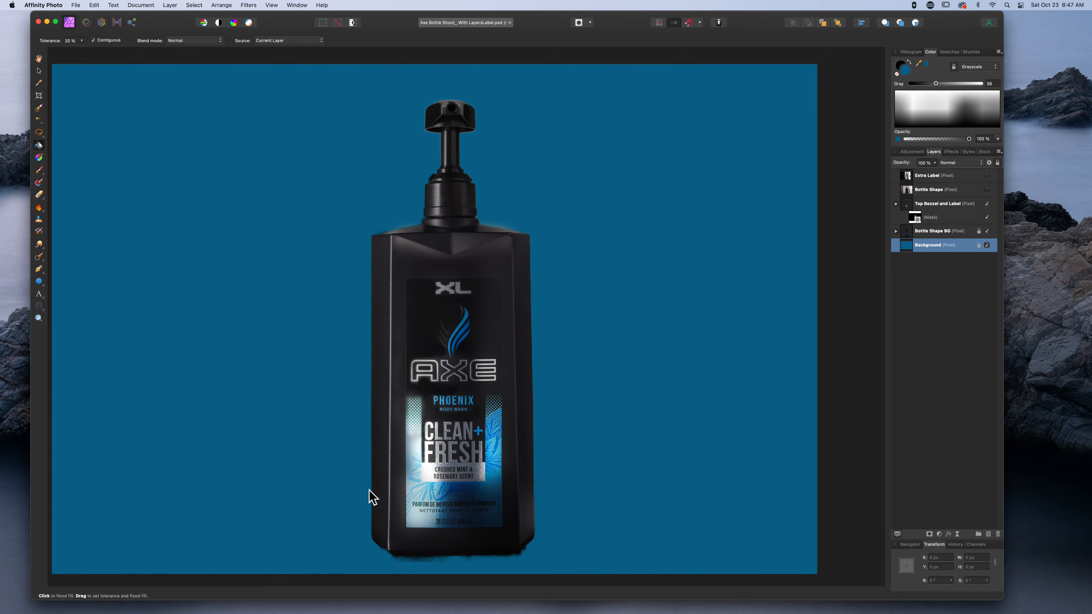
Step: Expand the Bottle Shape BG layer and examine the Right Side Gradient layer and mask nested inside it
click(908, 233)
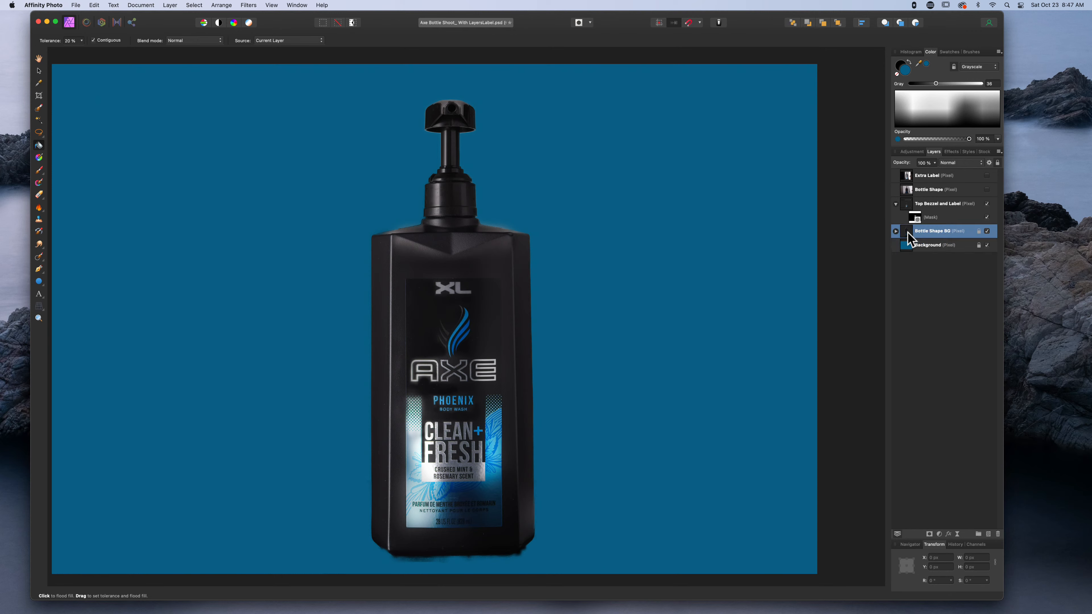
click(896, 231)
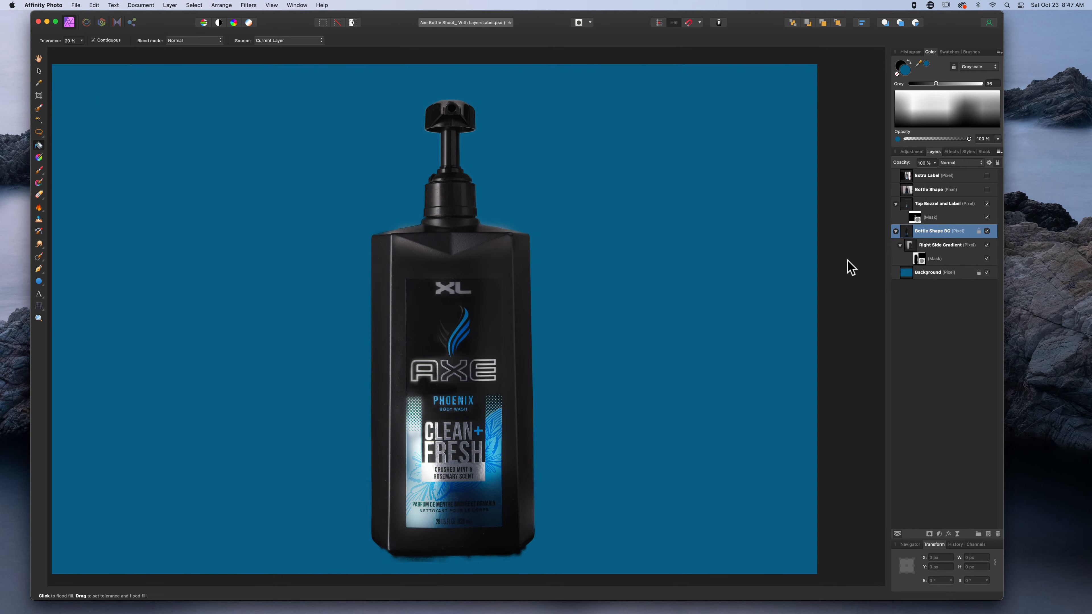
drag(917, 256, 900, 248)
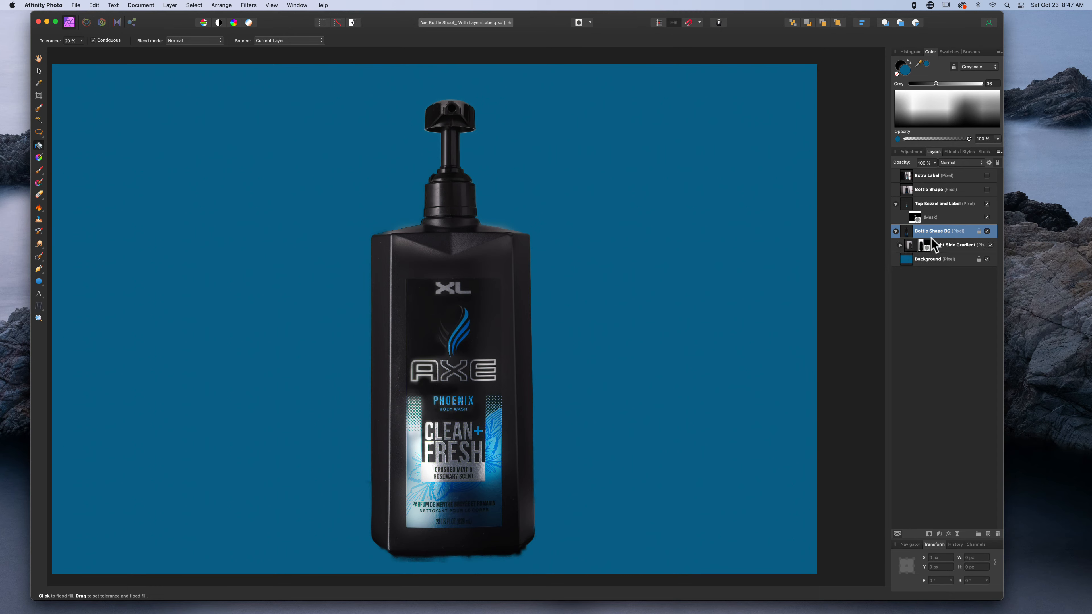
click(896, 232)
click(896, 232)
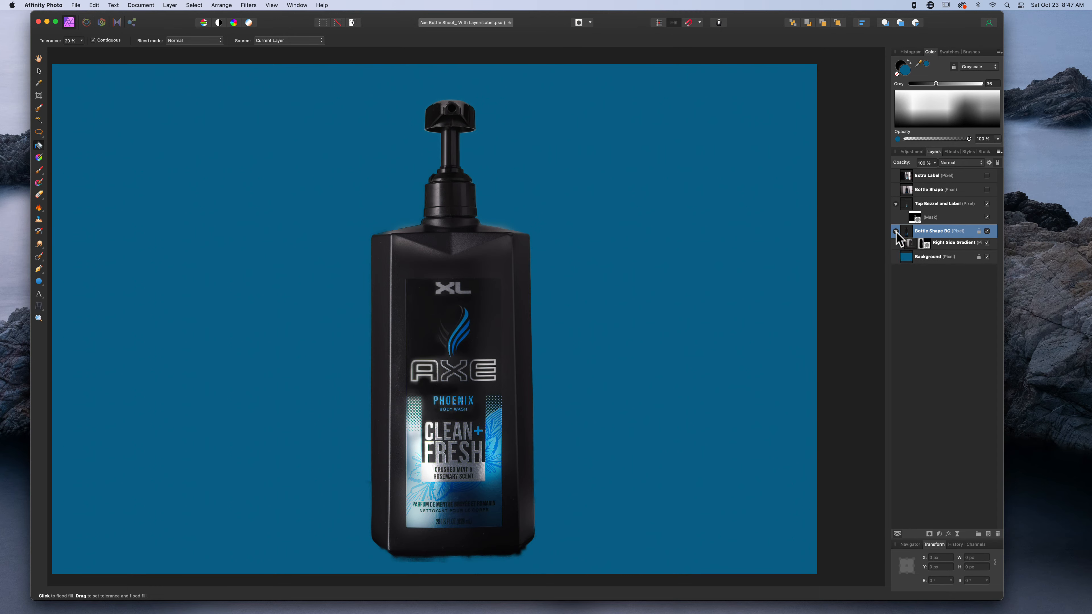
click(900, 245)
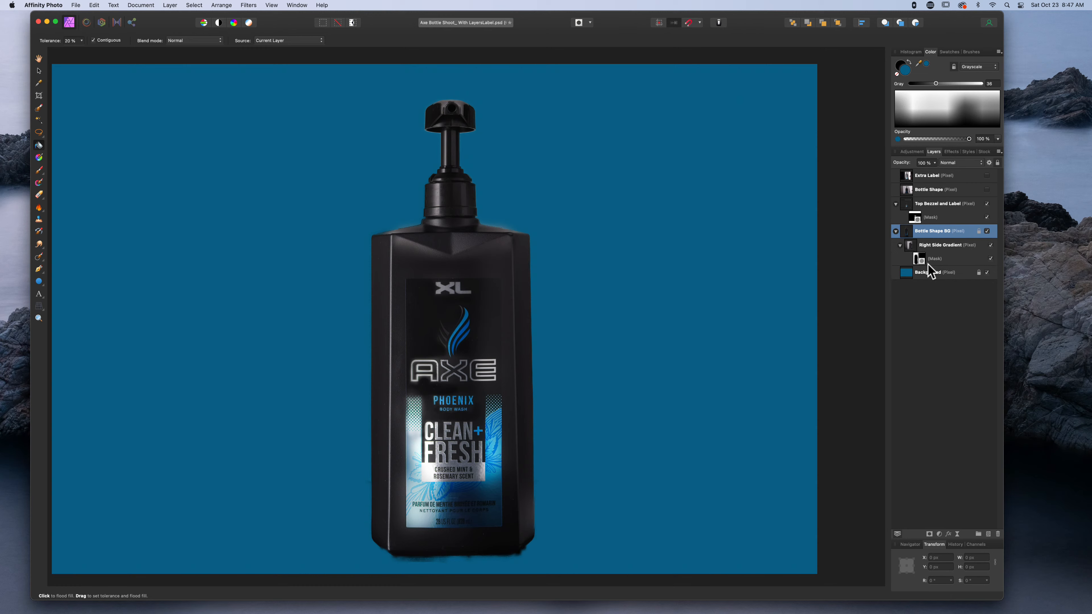
click(939, 247)
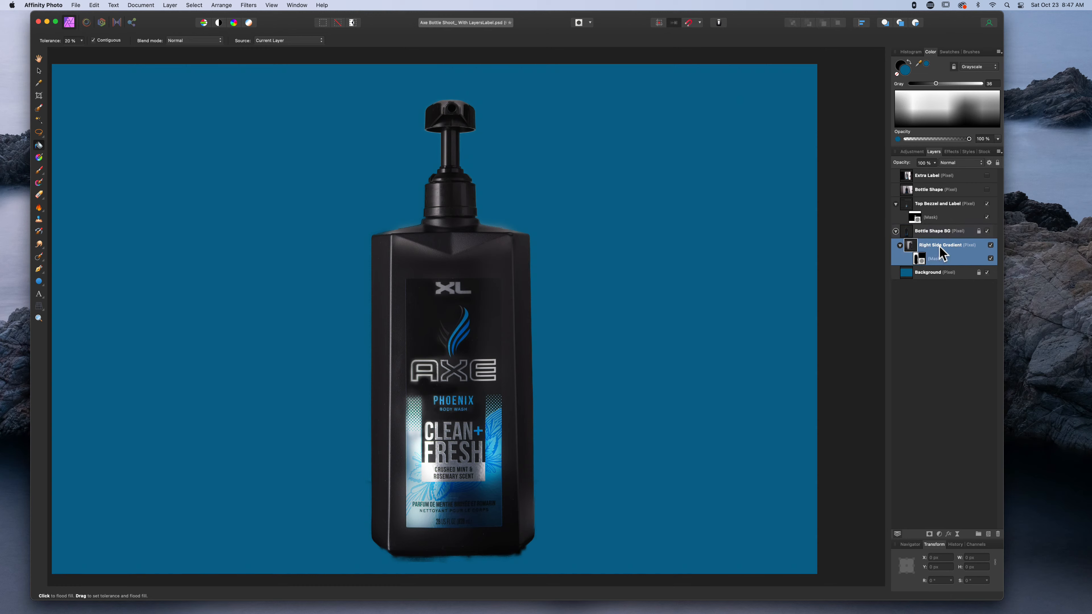
Step: Erase the leftover dark fringe along the bottle's base and lower right edge on Bottle Shape BG with a 64 px eraser at 80% hardness
click(937, 236)
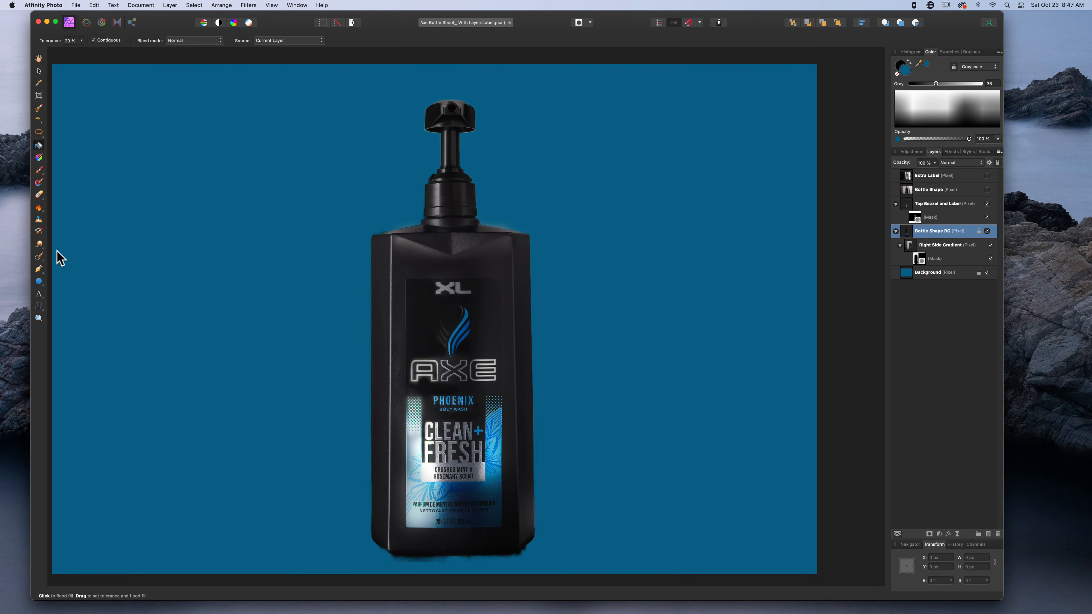
click(39, 195)
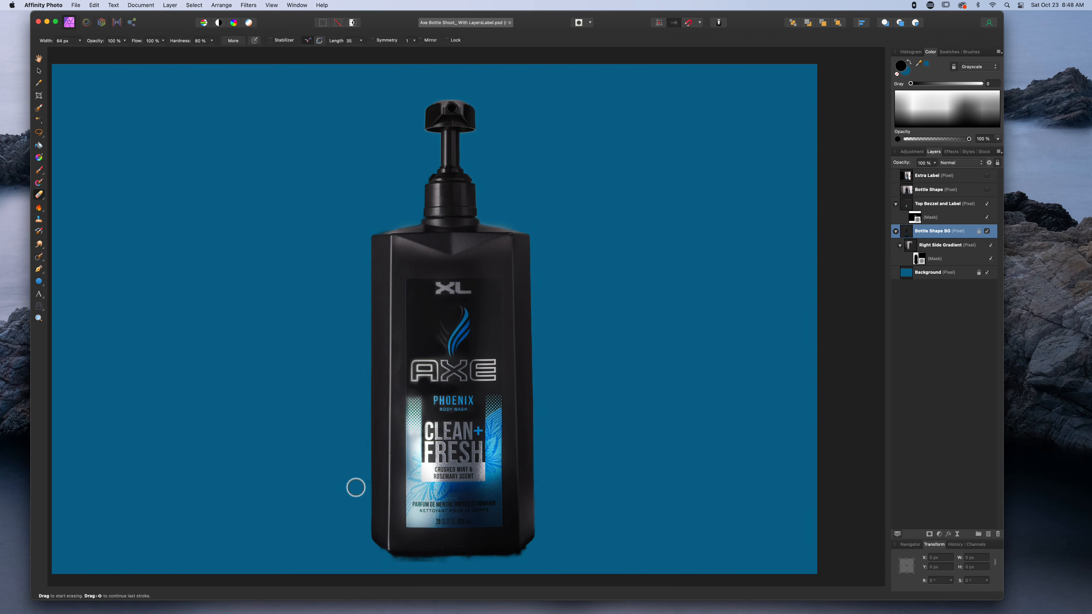
key(super+equal)
key(super+equal)
key(space)
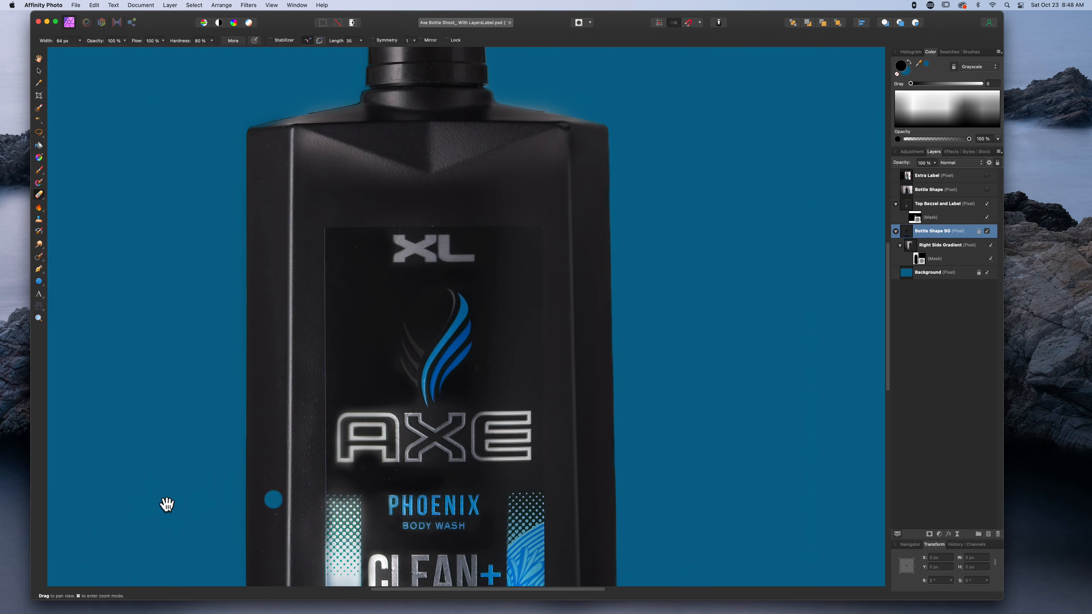
drag(181, 536, 432, 325)
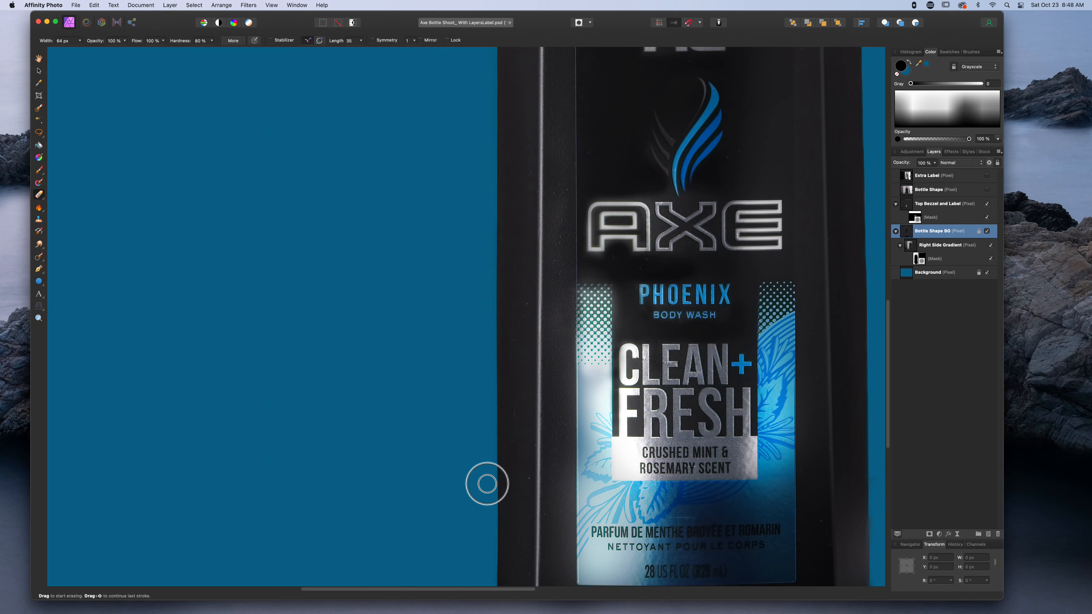
drag(456, 510, 400, 366)
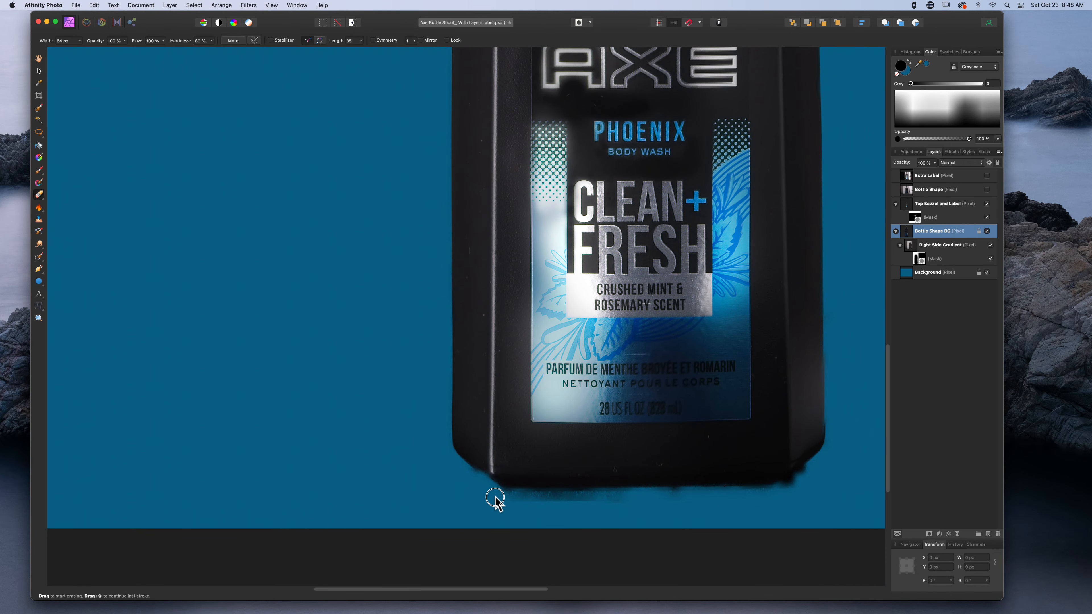
mouse_move(495, 498)
mouse_down()
mouse_move(784, 502)
mouse_move(817, 474)
mouse_move(790, 500)
mouse_move(813, 474)
mouse_move(779, 497)
mouse_move(812, 473)
mouse_move(765, 500)
mouse_move(505, 499)
mouse_move(739, 499)
mouse_move(655, 502)
mouse_move(704, 501)
mouse_up()
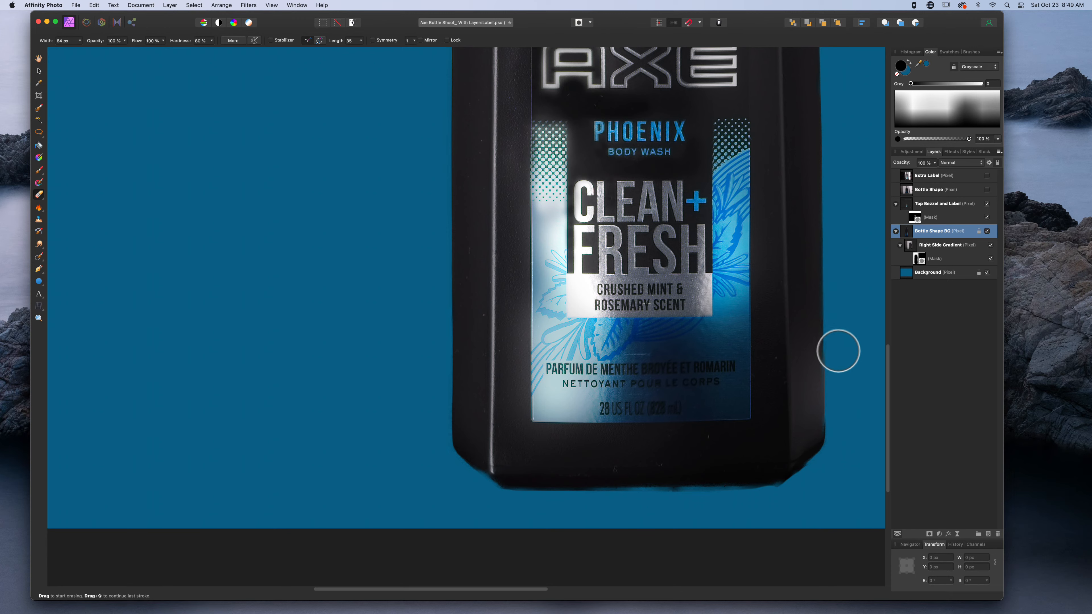
drag(830, 282, 821, 308)
Step: Inspect the bottle's shoulders and pump edges against the blue background, and return to the full image view
scroll(821, 308, right, 3)
scroll(821, 308, up, 10)
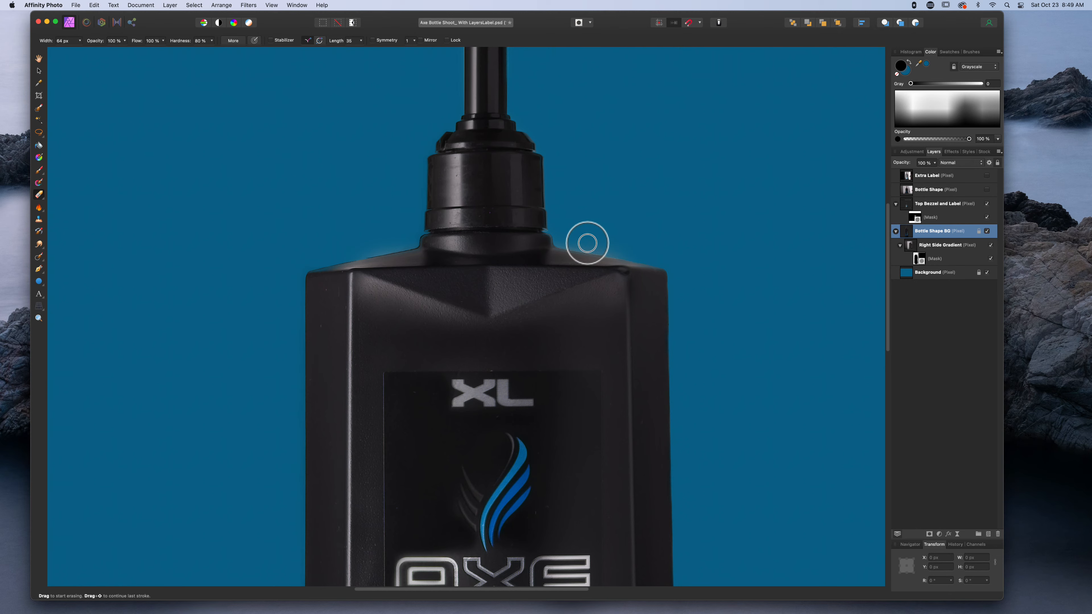
click(507, 360)
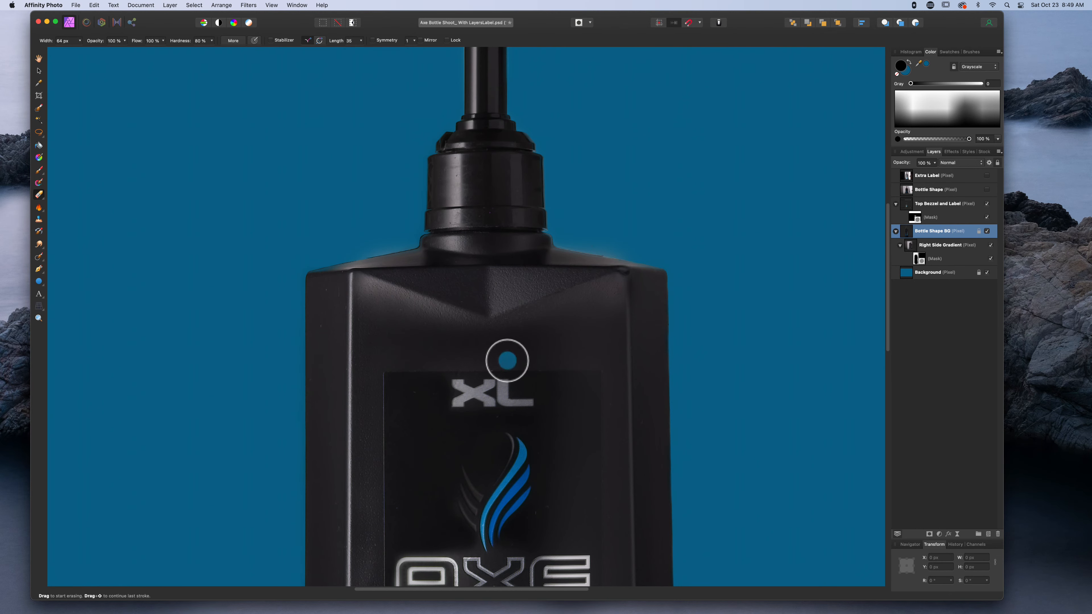
drag(585, 178, 607, 404)
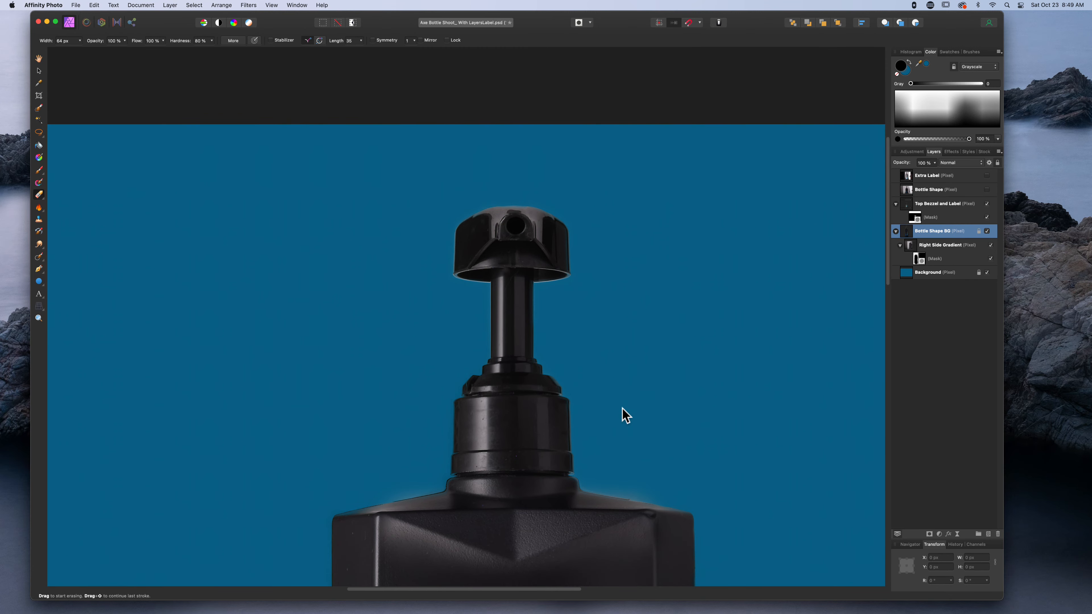
key(super+0)
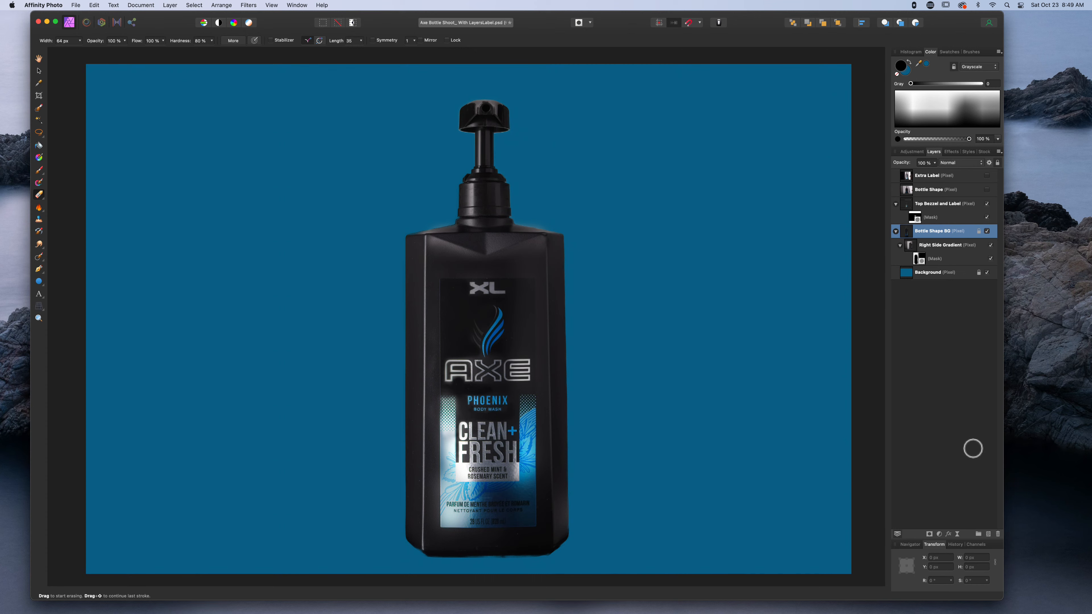
Step: Group the Top Bezzel and Label layer with Bottle Shape BG and name the group Complete Bottle
click(895, 231)
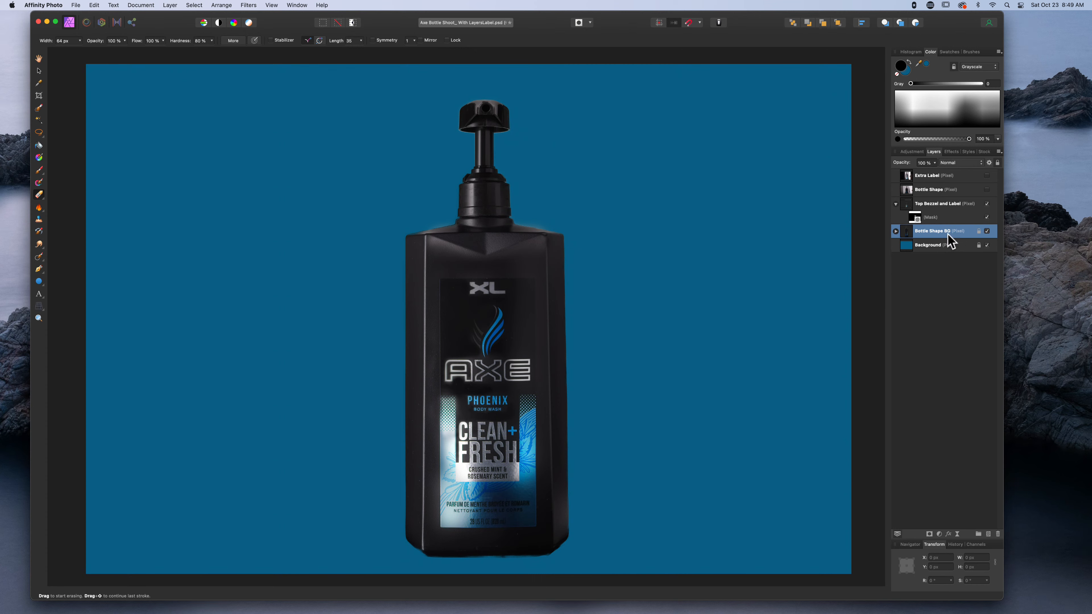
click(896, 204)
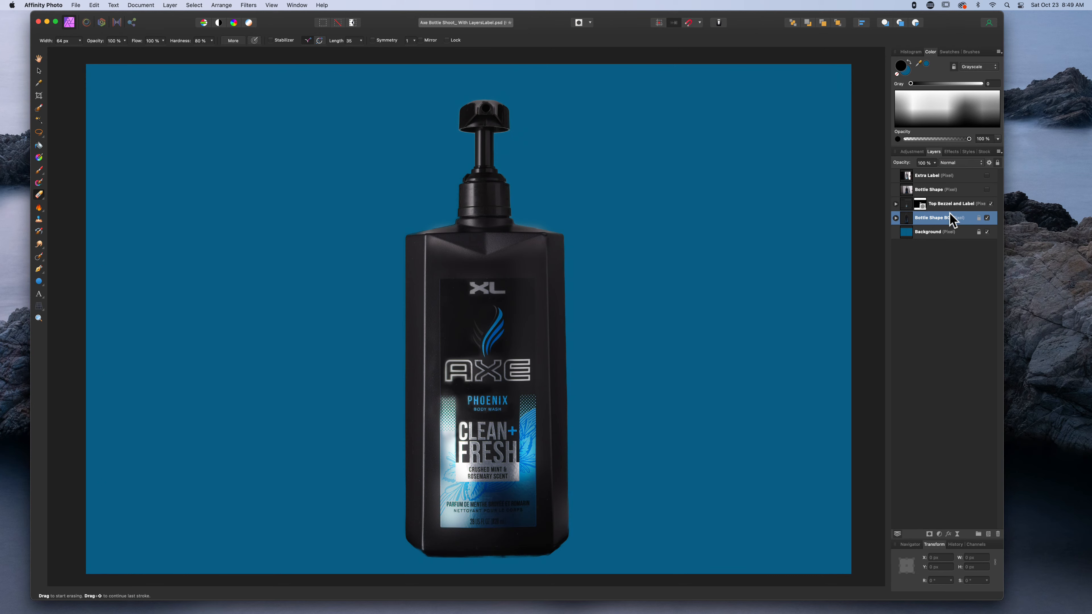
shift+click(942, 205)
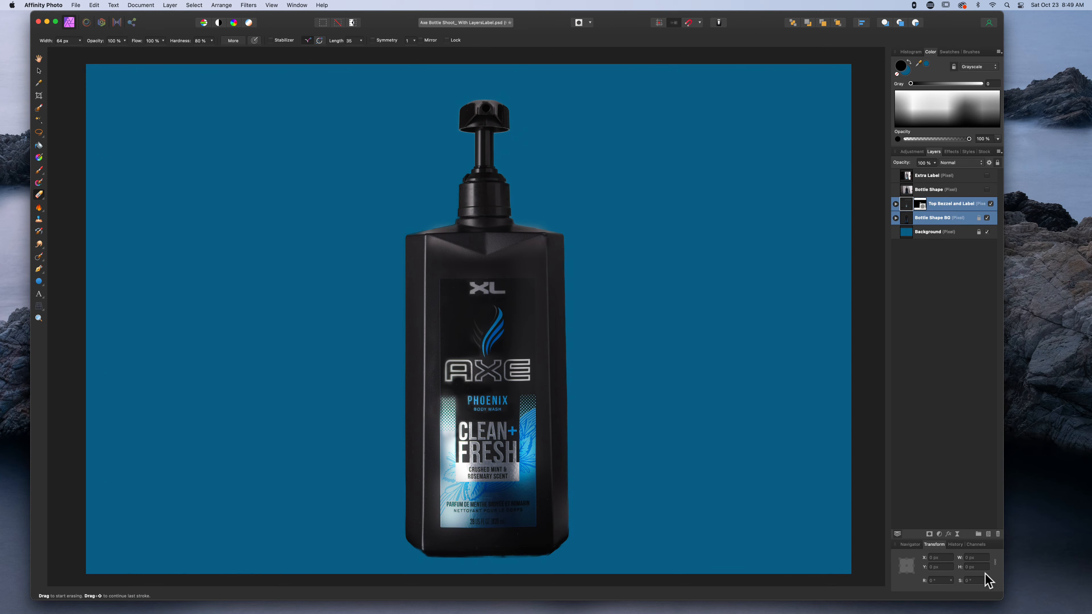
click(978, 533)
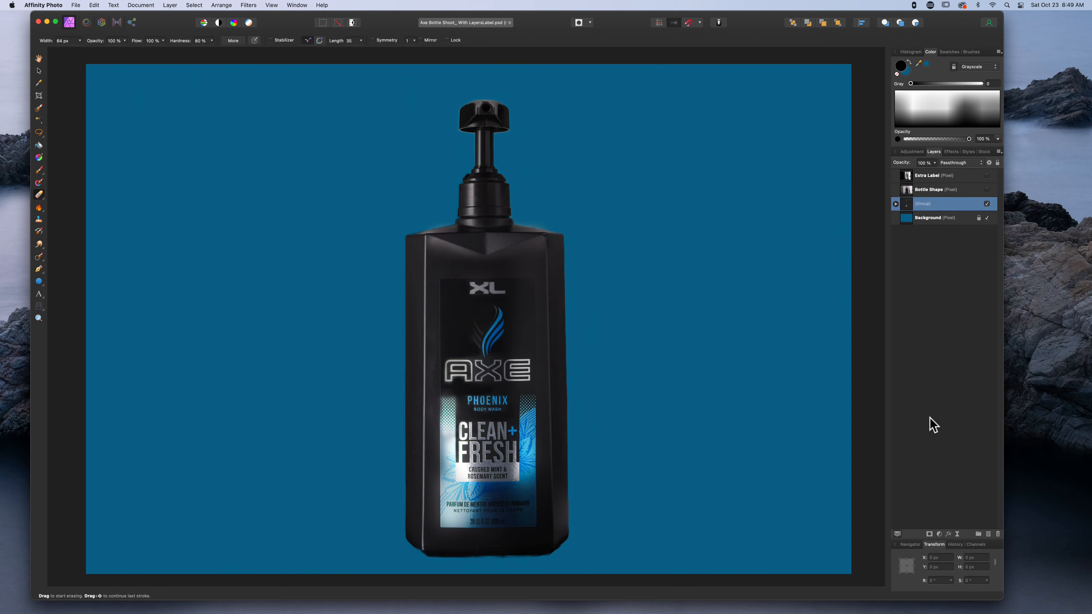
double_click(920, 203)
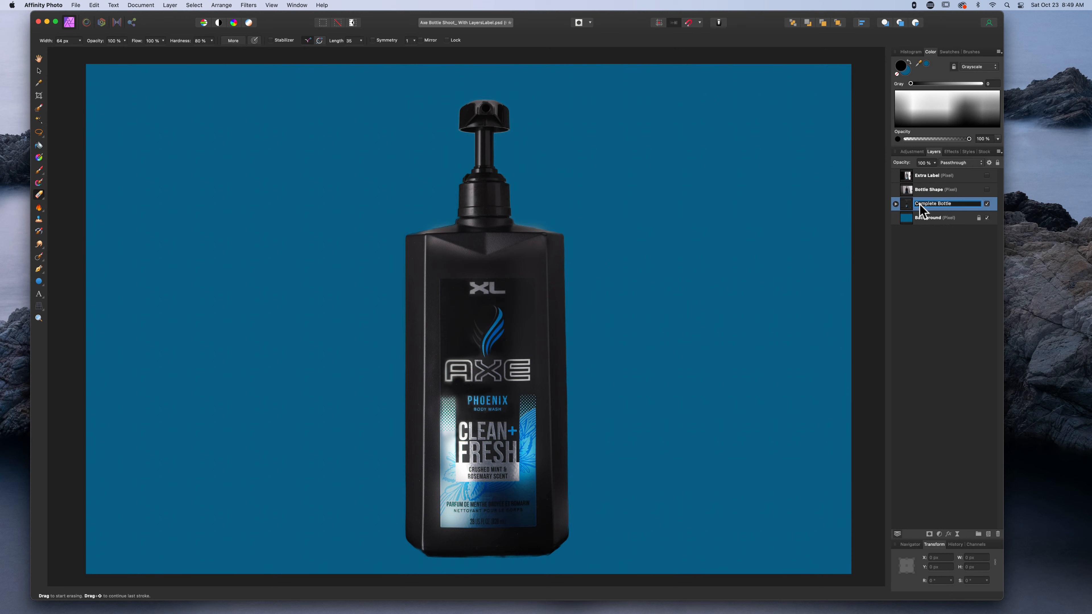
key(Return)
Step: Group the Extra Label and Bottle Shape layers as Not Needed and move that group beneath the Background layer
click(929, 190)
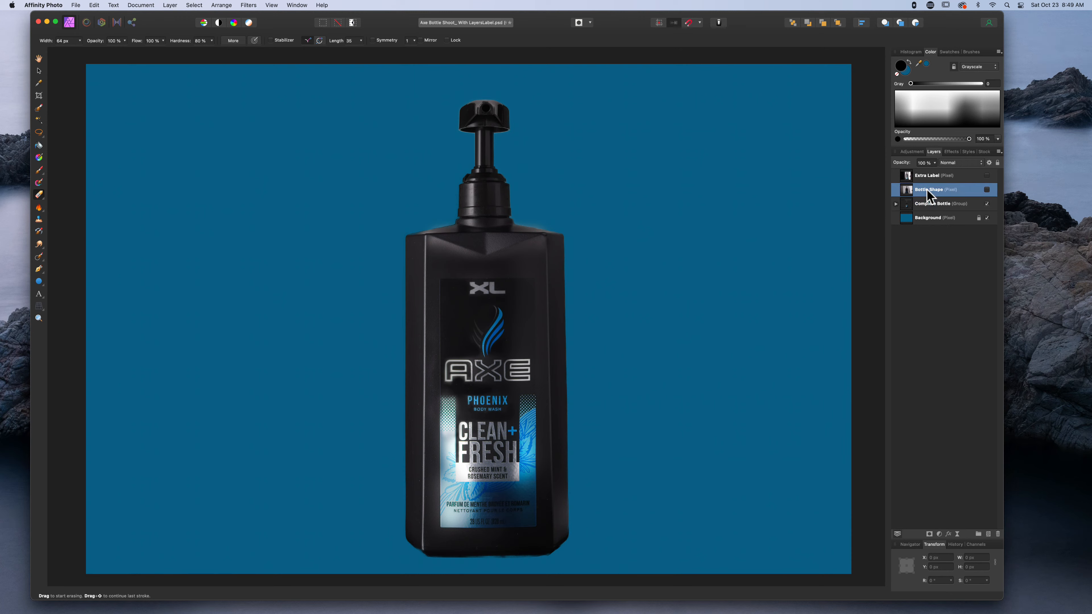
shift+click(929, 176)
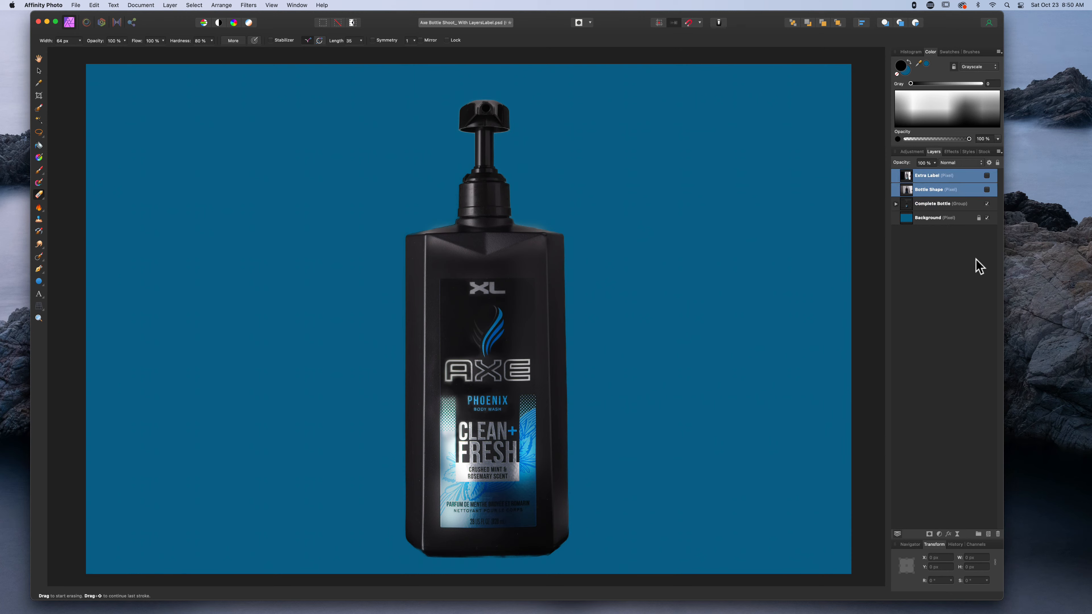
click(979, 534)
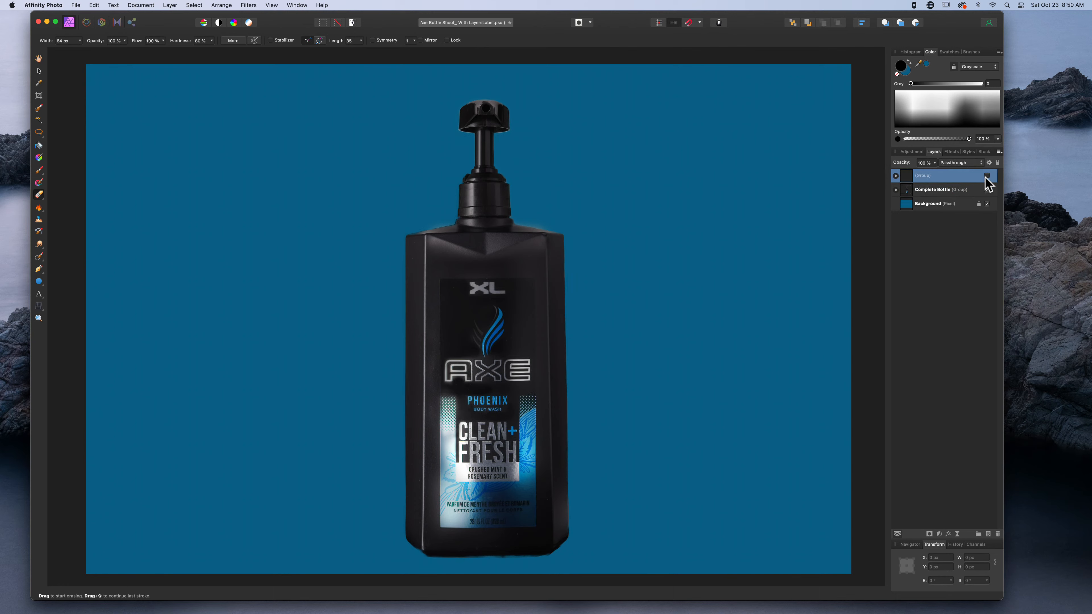
double_click(918, 176)
text(Not Needed)
key(Return)
drag(949, 183, 946, 241)
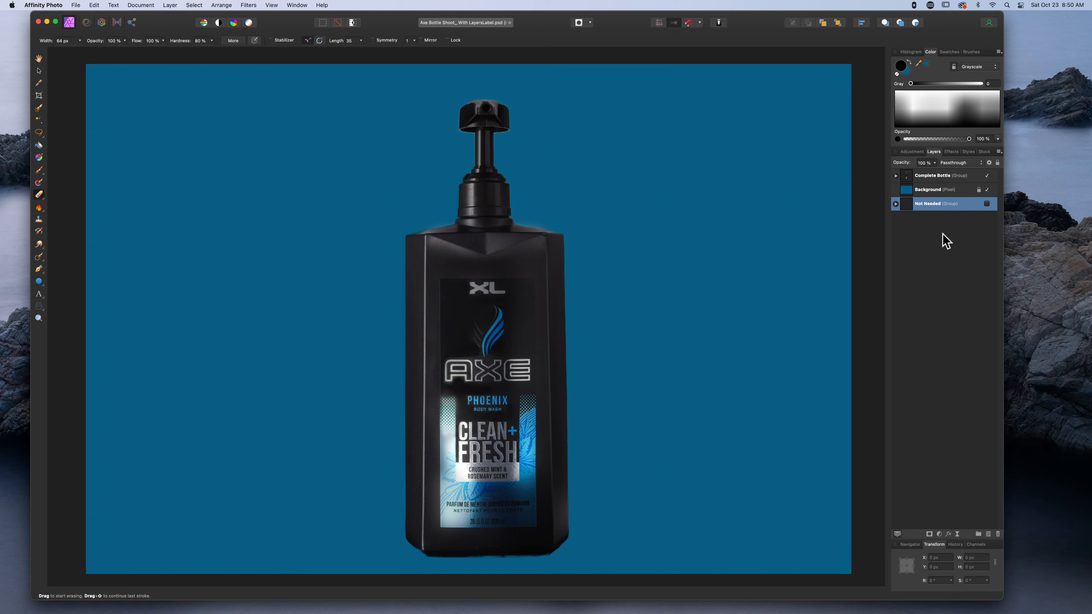
Step: Expand the Complete Bottle and Not Needed groups and examine the layers and masks nested inside them
click(895, 176)
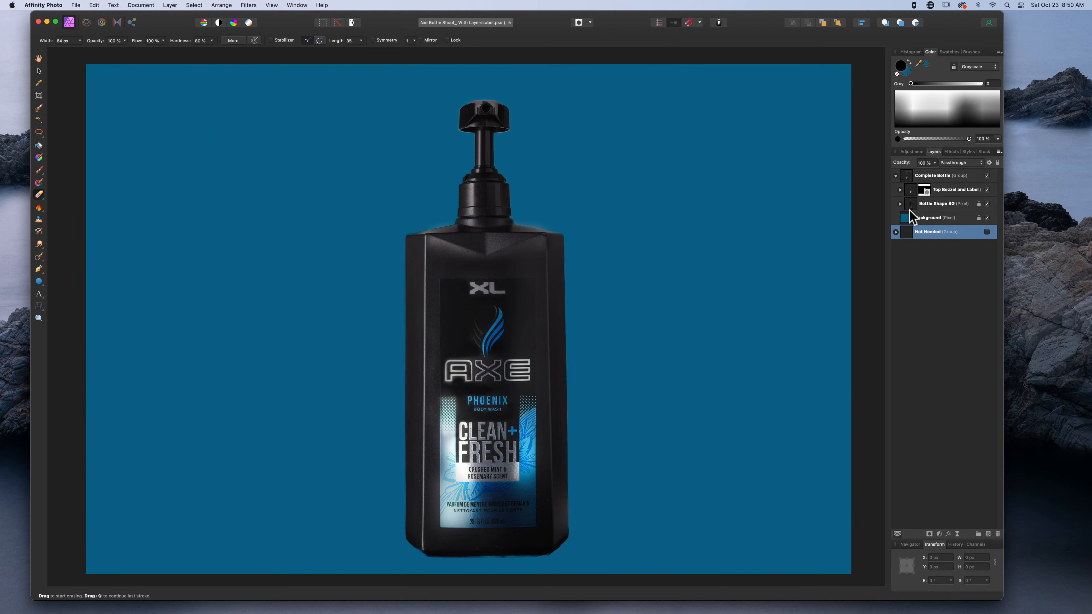
click(900, 204)
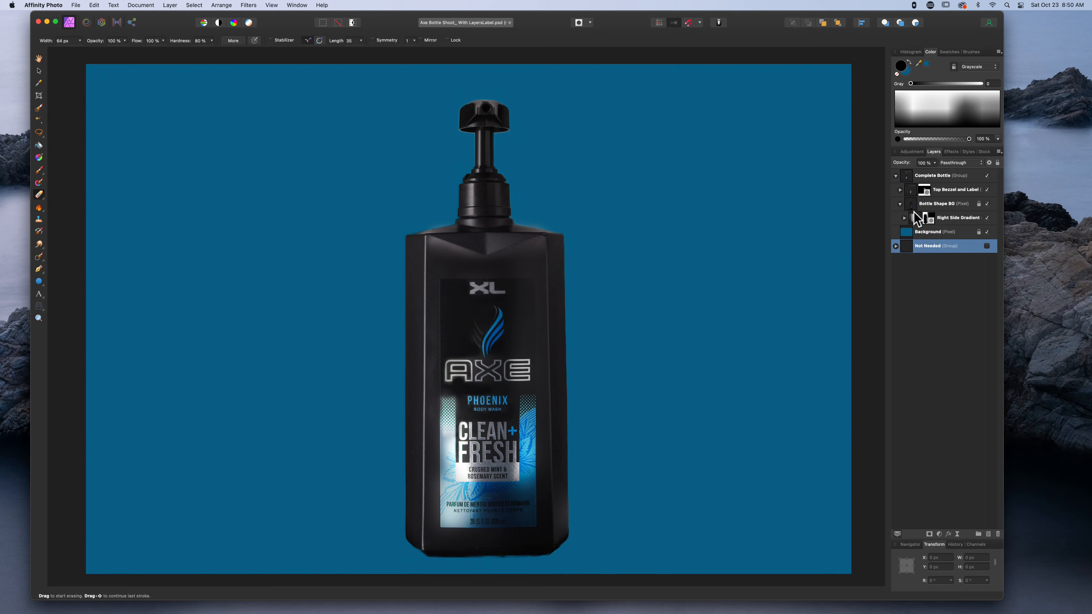
click(901, 204)
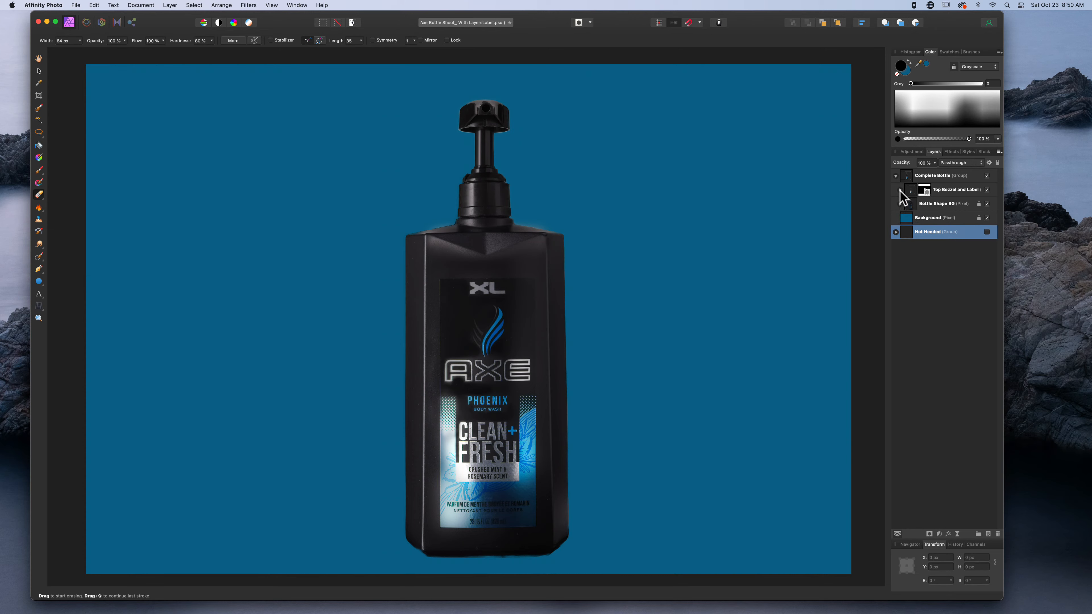
click(920, 192)
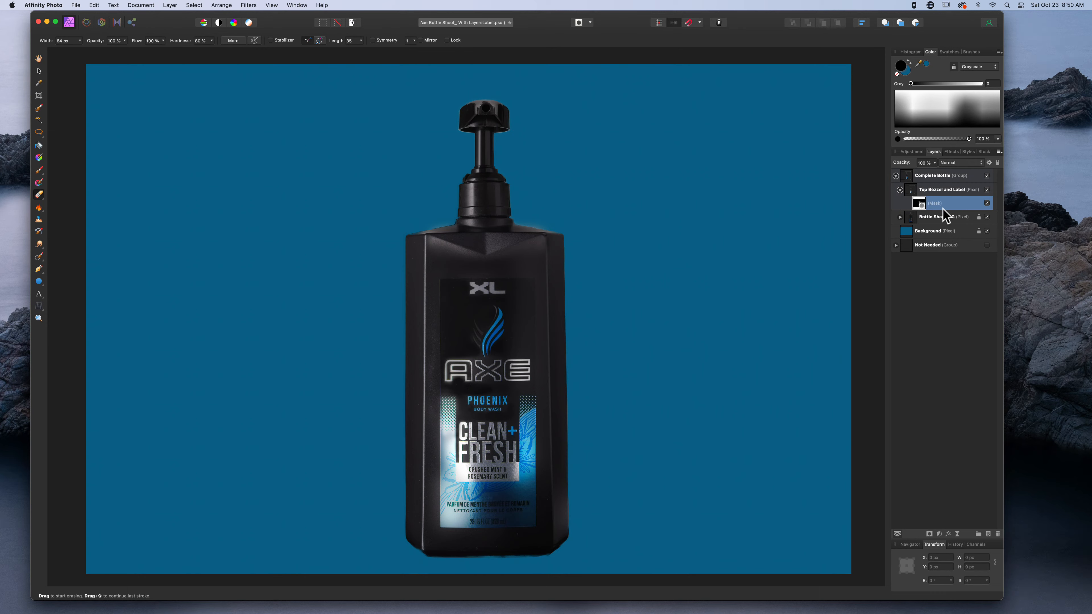
click(895, 245)
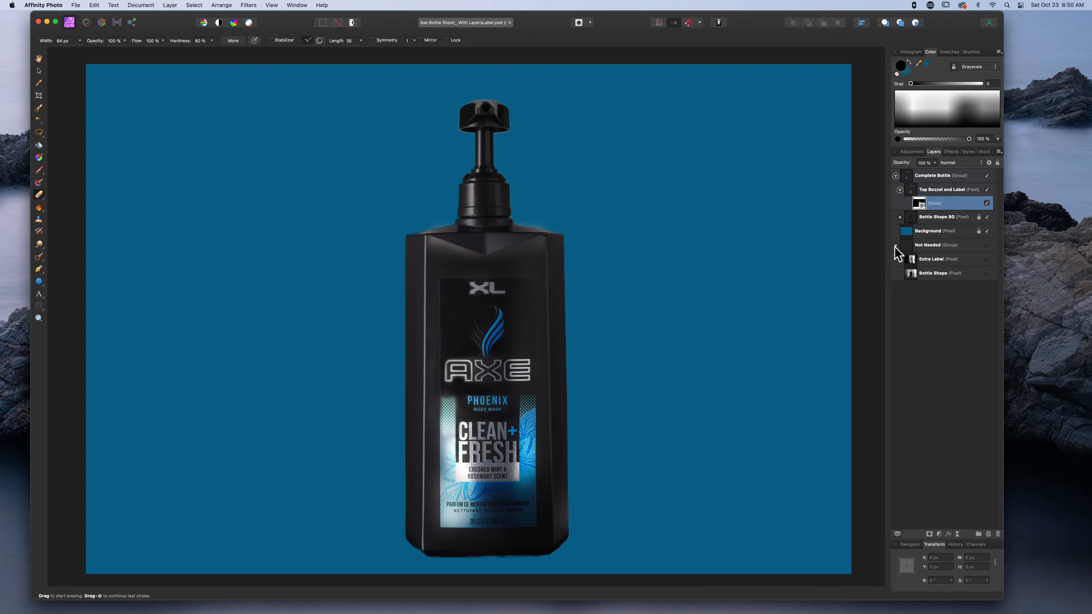
click(895, 246)
click(895, 246)
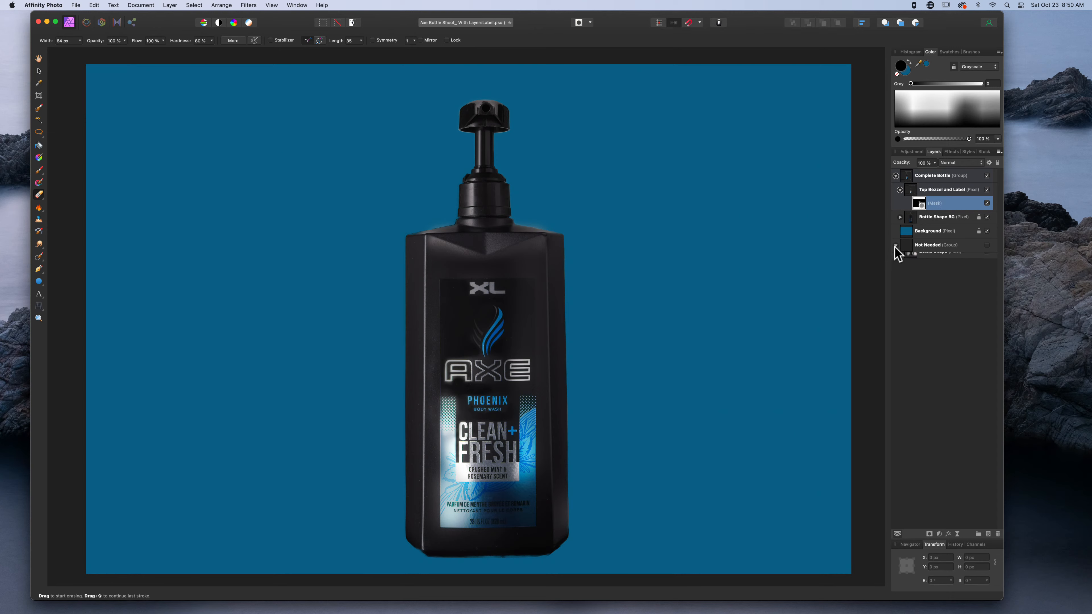
Step: Move Extra Label out of the Not Needed group, make it visible, and clip it inside Bottle Shape BG
click(956, 261)
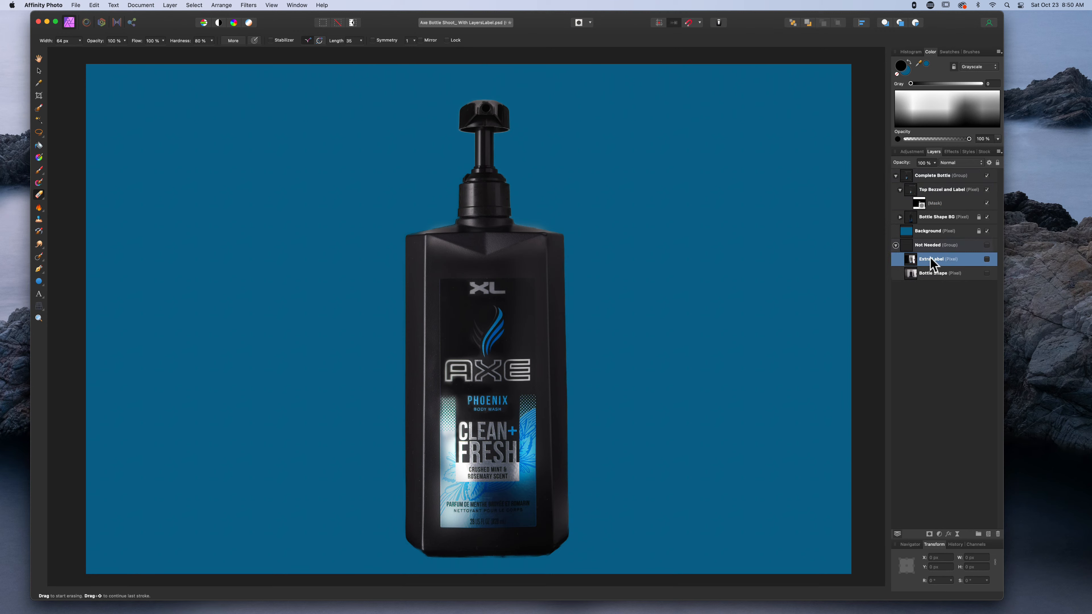
drag(930, 263, 928, 210)
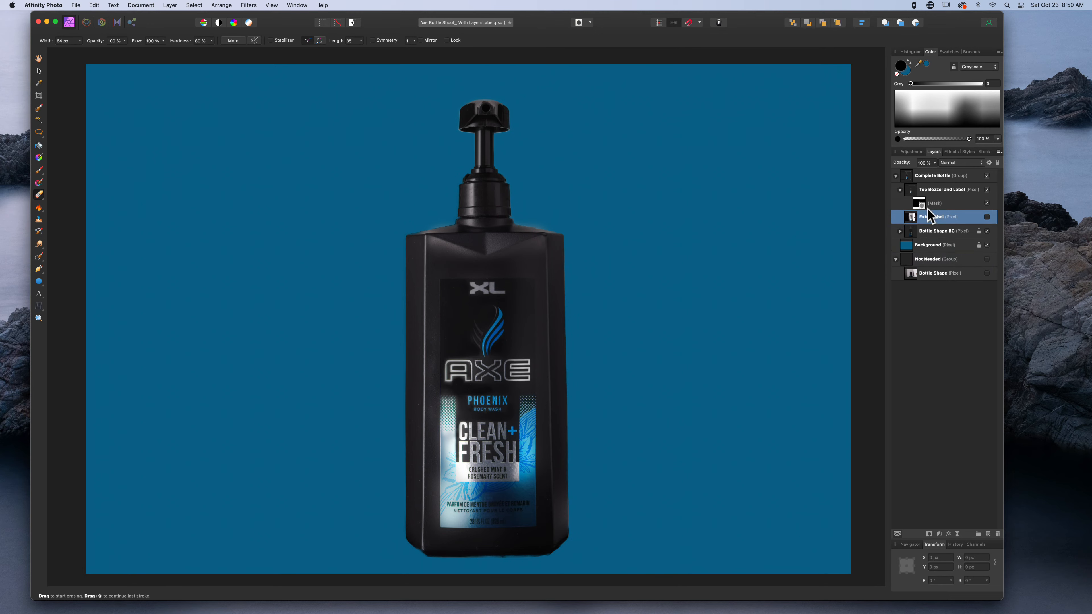
click(987, 218)
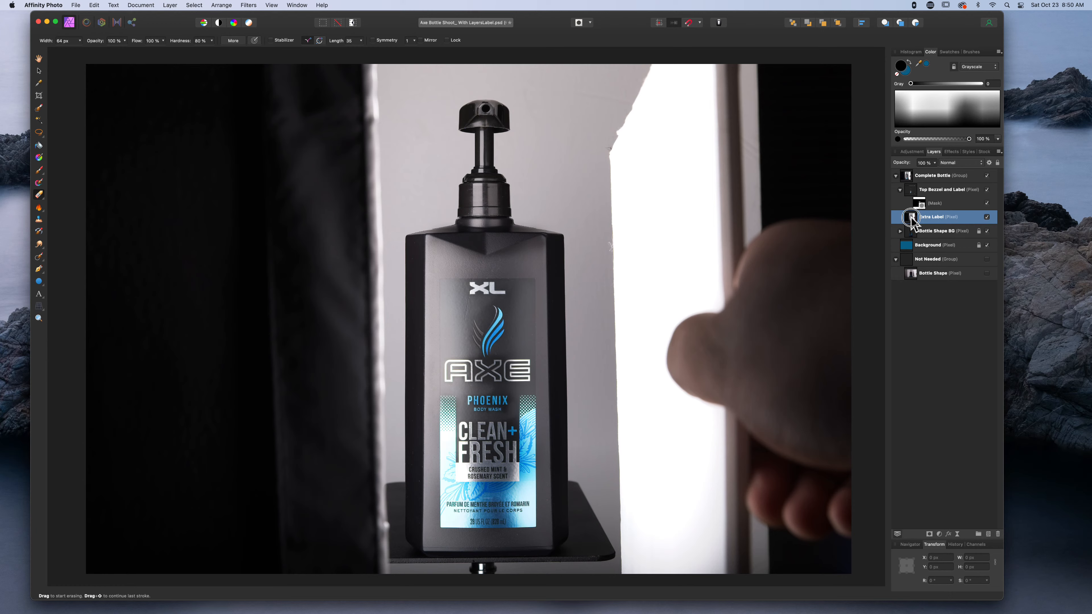
drag(912, 218, 938, 209)
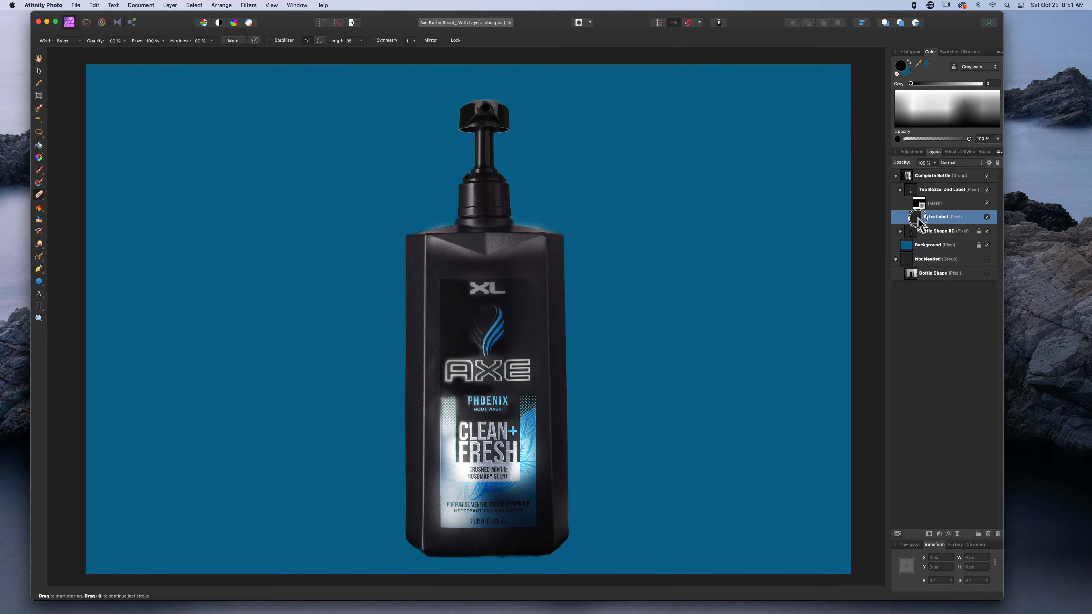
drag(914, 216, 931, 244)
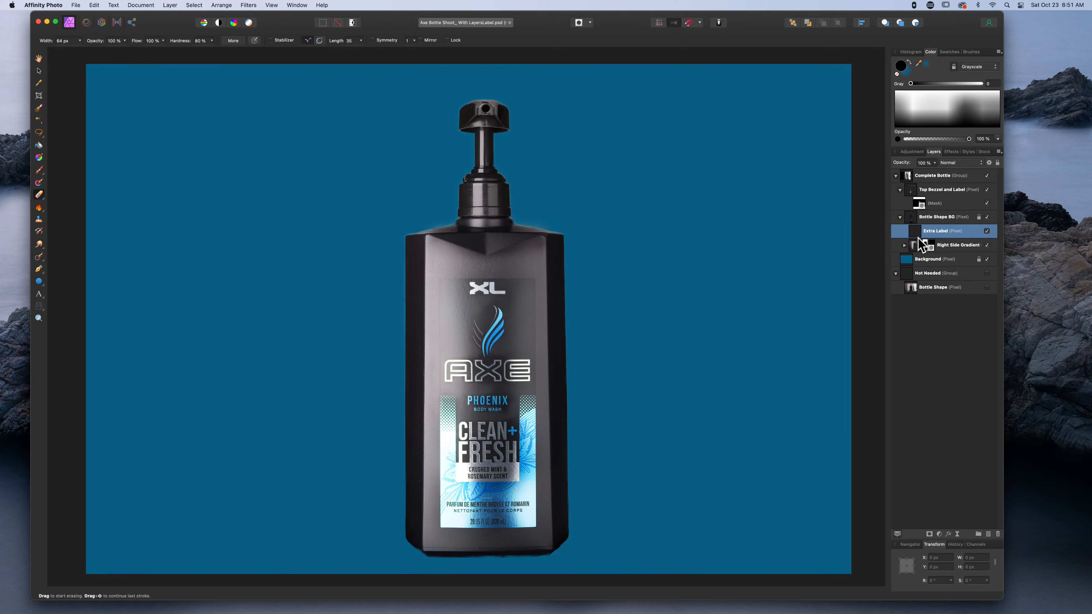
Step: Add a mask to the Extra Label layer and invert it to black
click(930, 535)
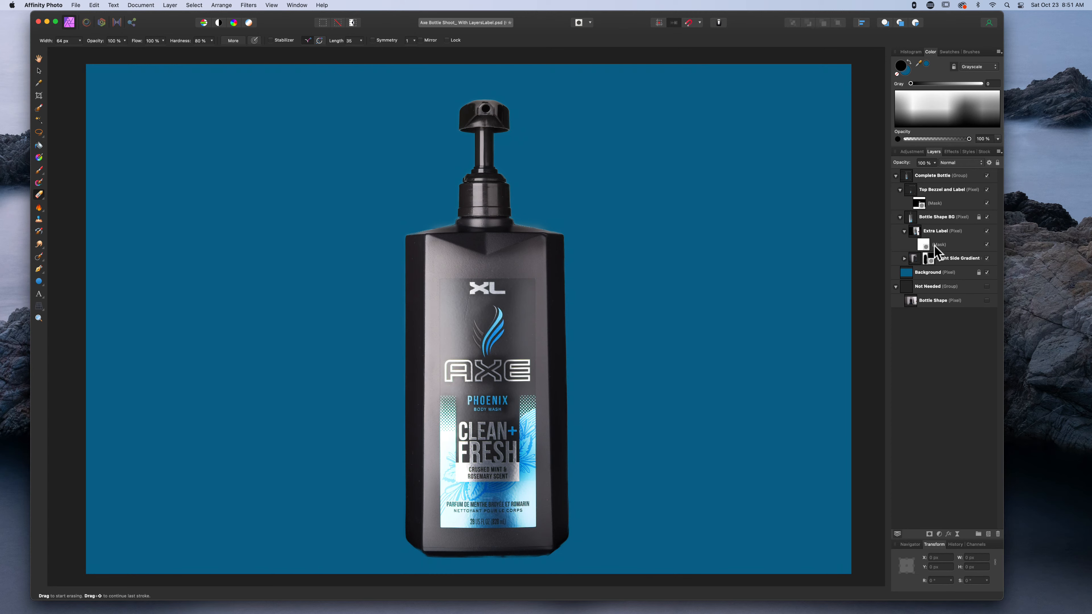
click(923, 246)
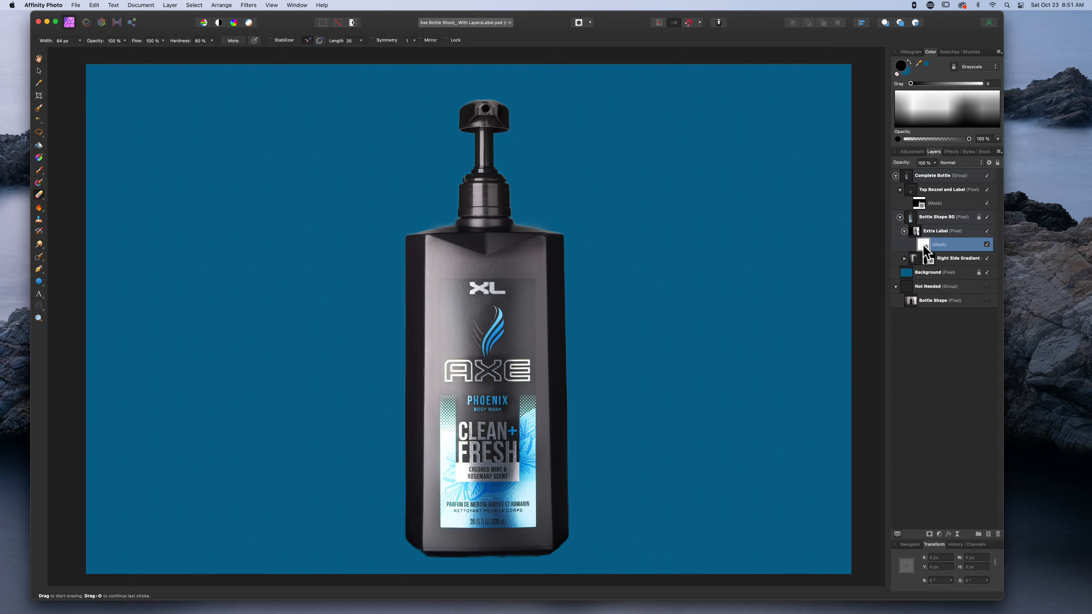
key(super+i)
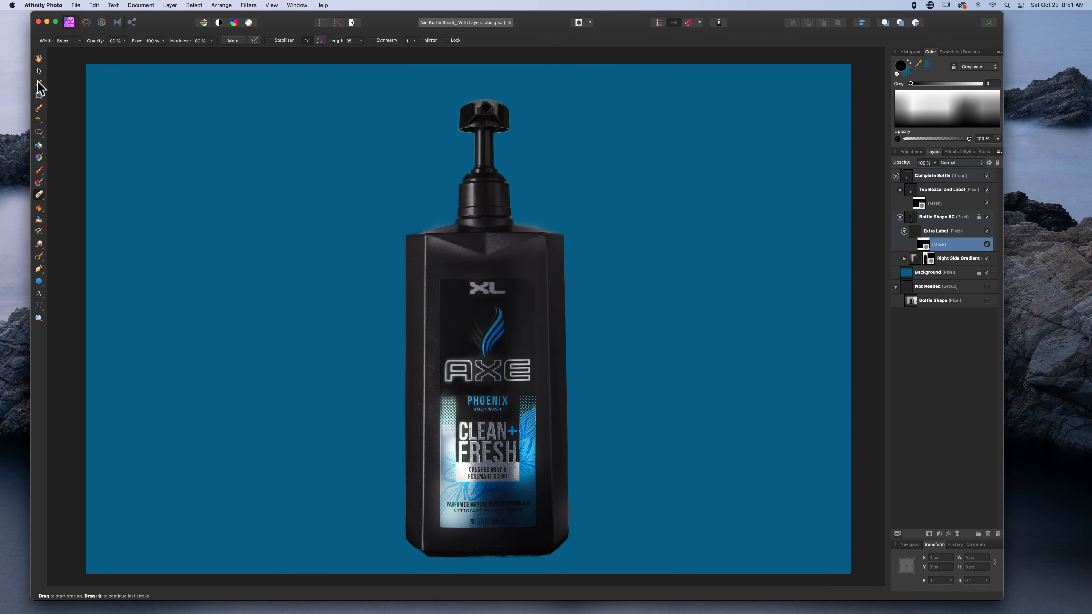
Step: Set up a soft paint brush about 648 px wide with pure white for painting on Extra Label's mask
click(40, 170)
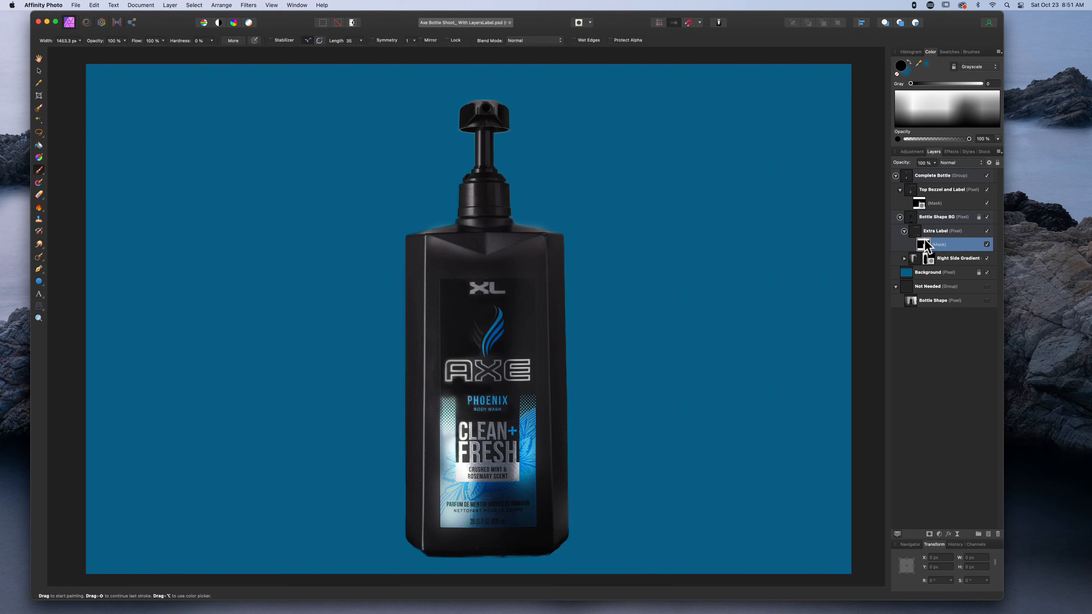
click(929, 232)
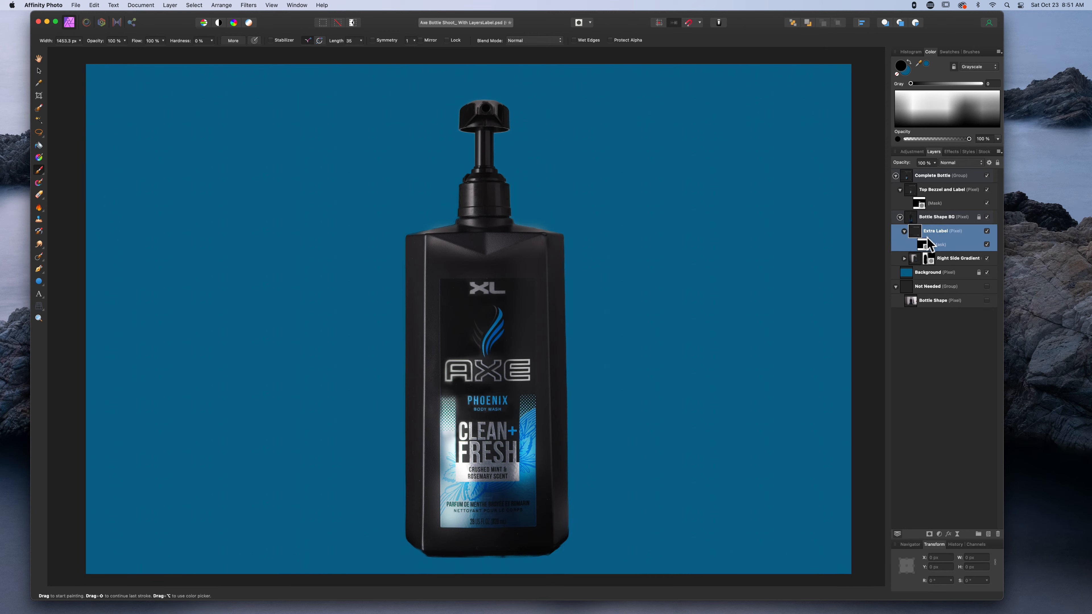
click(924, 246)
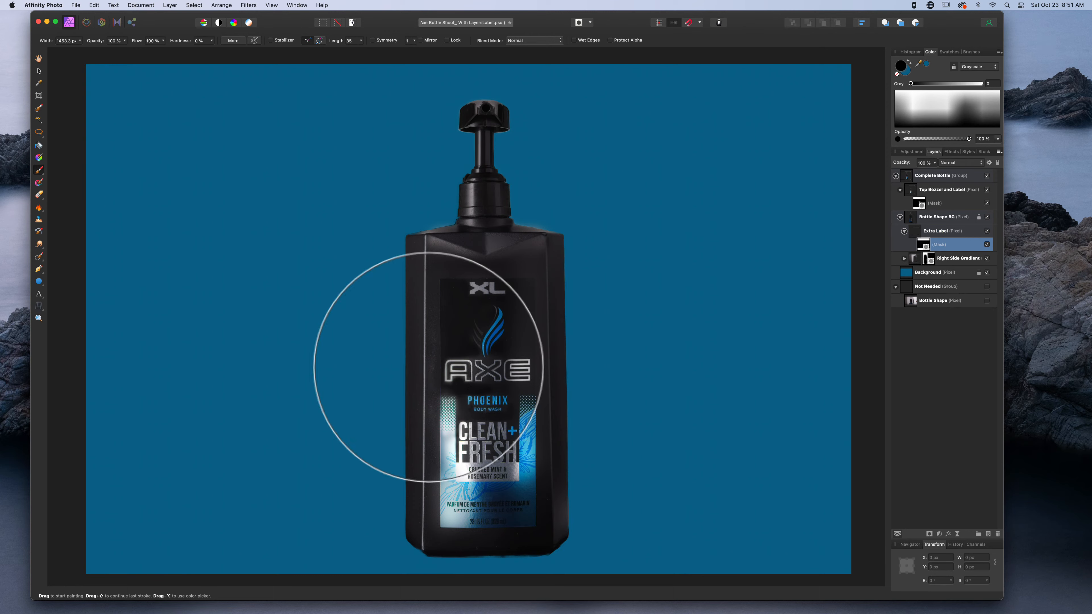
key(bracketleft)
key(bracketleft)
key(bracketleft)
key(bracketleft)
key(bracketleft)
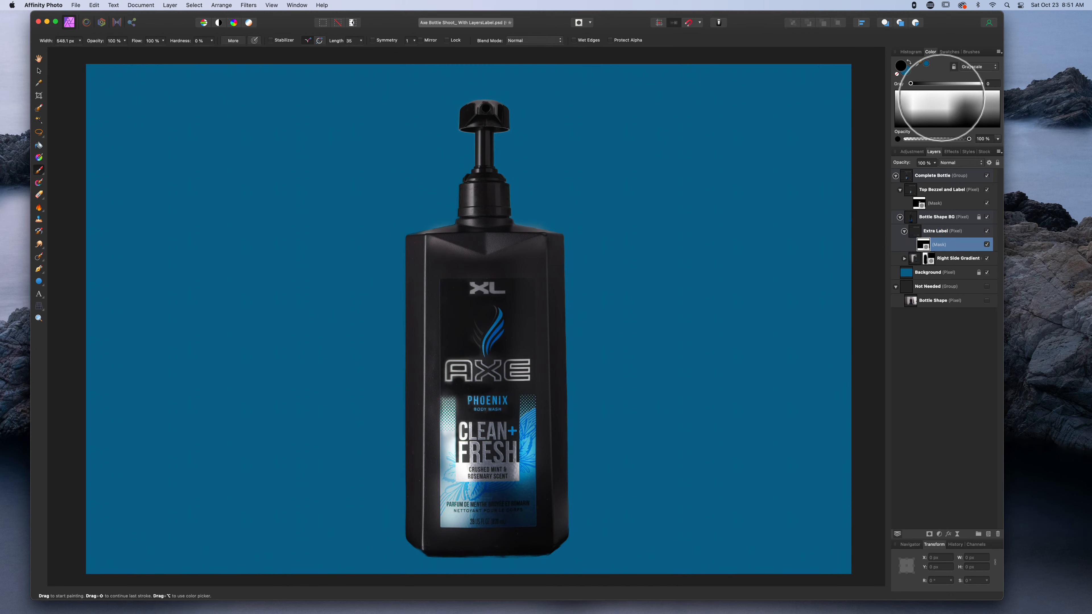
click(908, 62)
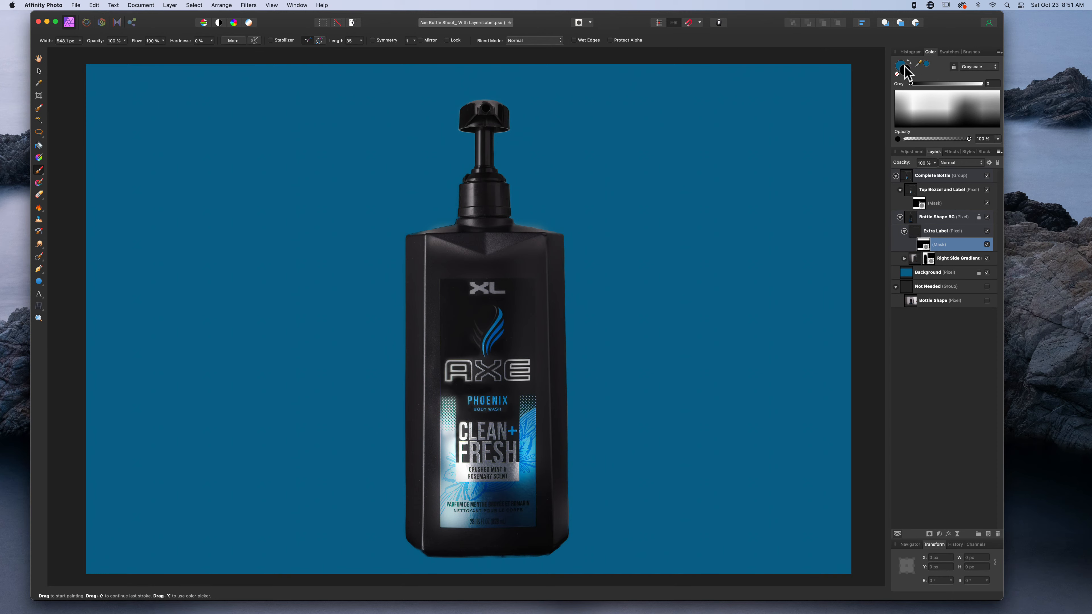
click(975, 67)
click(920, 79)
drag(936, 84, 1031, 87)
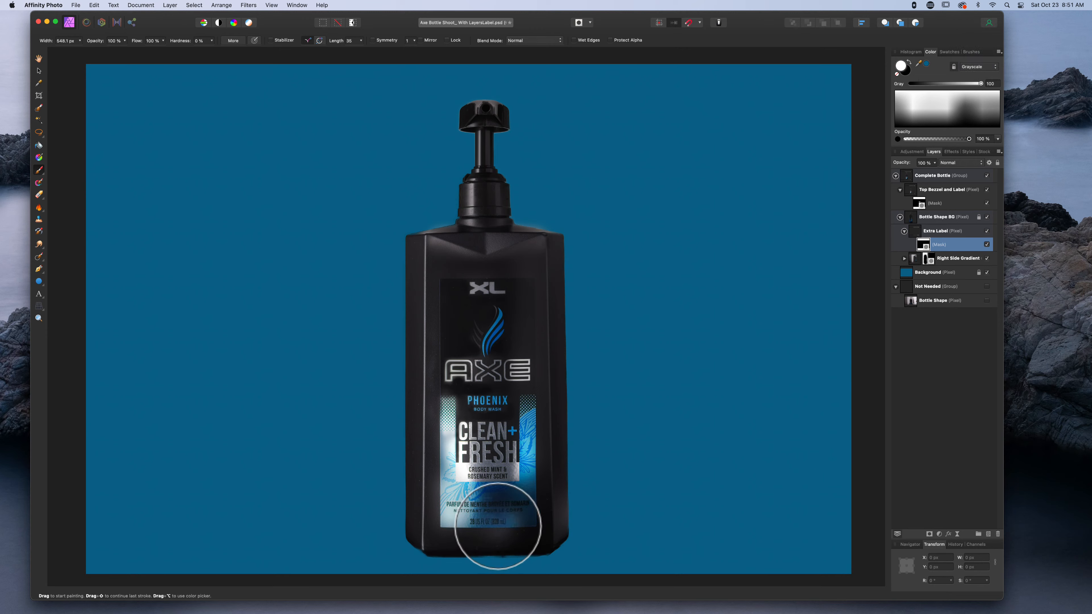
Step: Lower the brush opacity to 65% and paint Extra Label's mask over the small text at the label's base, enlarging the brush to about 725 px
click(501, 520)
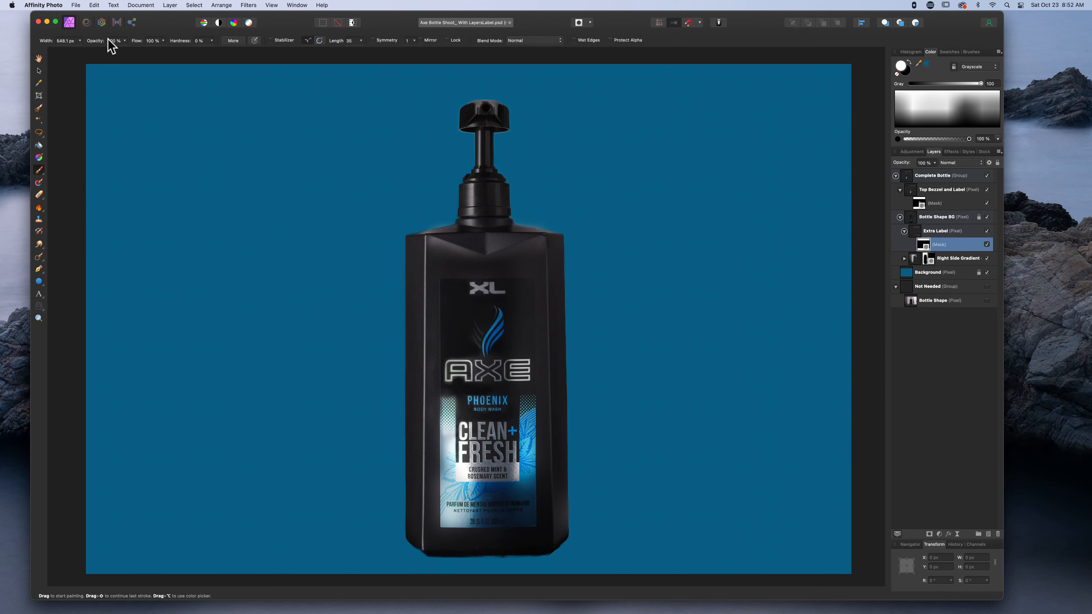
drag(101, 41, 79, 41)
click(475, 544)
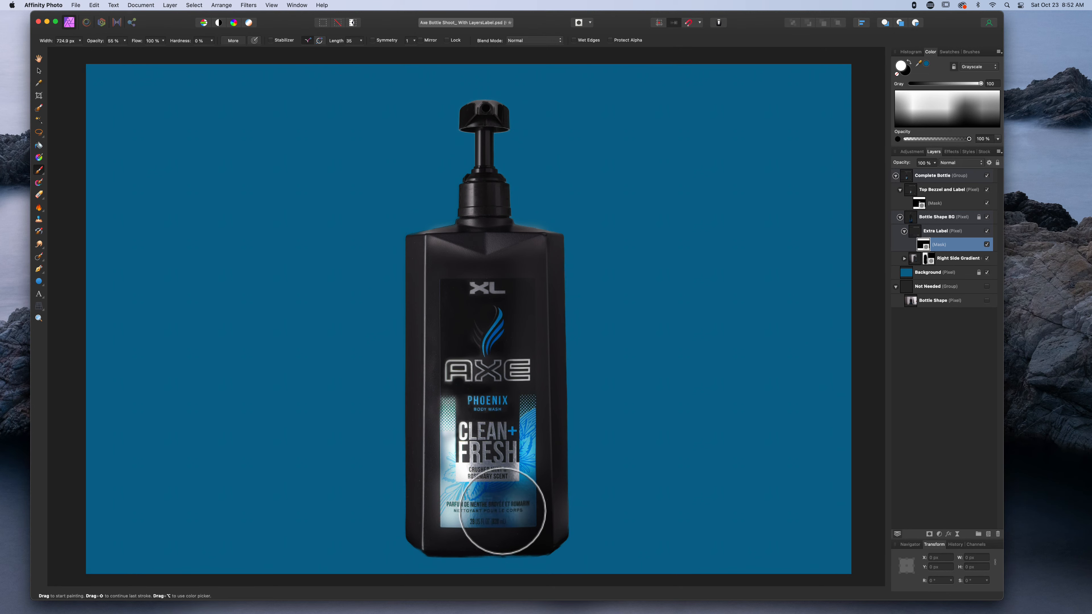
key(bracketright)
key(bracketright)
click(496, 512)
click(484, 507)
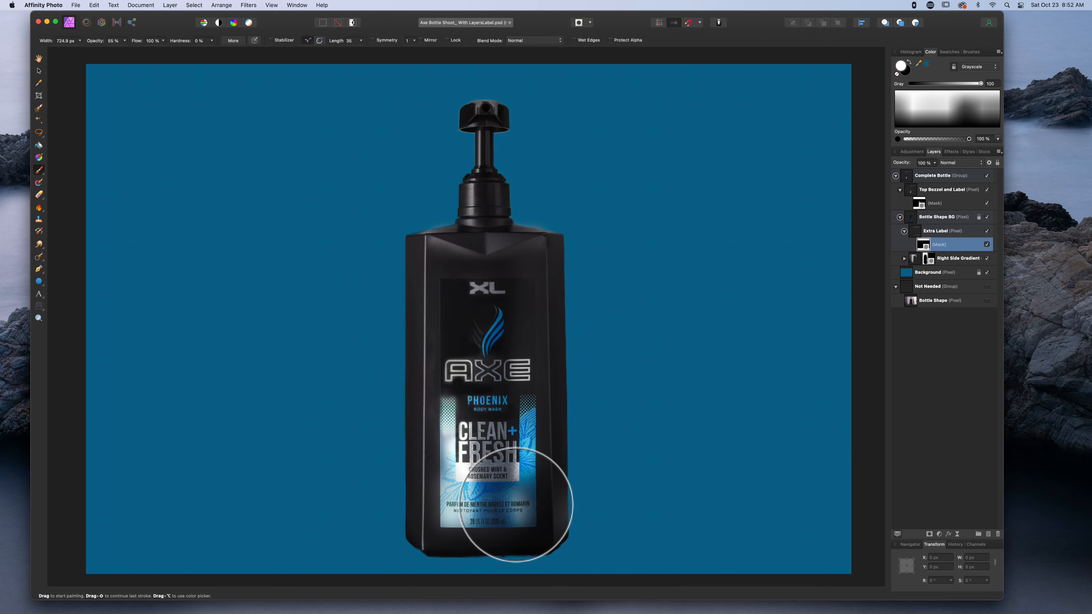
Step: Reduce the brush to about 524 px and paint white on Extra Label's mask over the label's lower part and the scent text's lower right
key([)
key([)
click(485, 515)
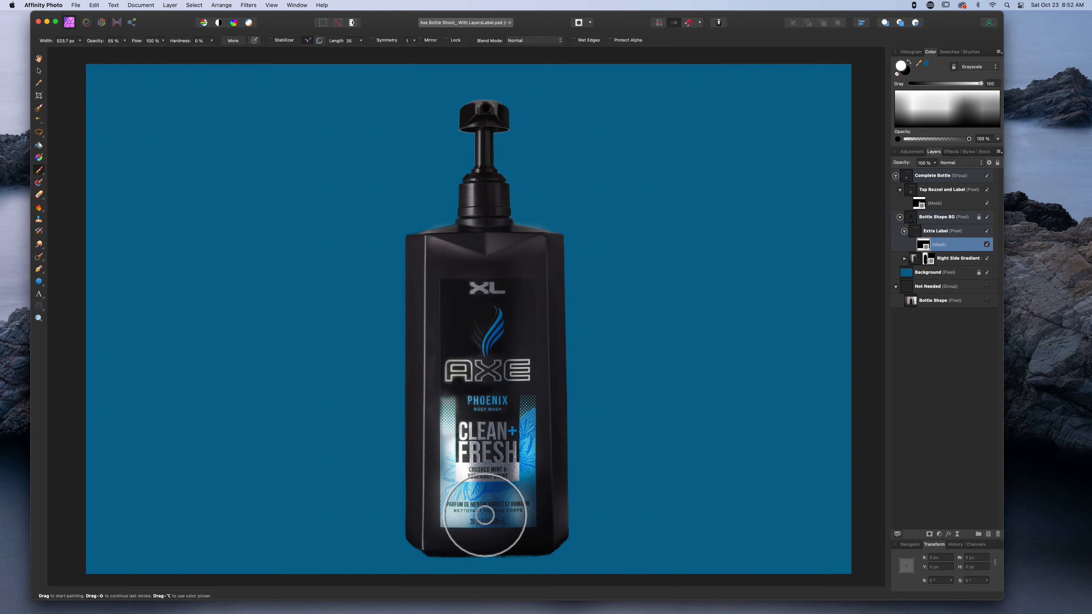
mouse_move(485, 515)
mouse_down()
mouse_move(477, 501)
mouse_move(508, 519)
mouse_move(465, 522)
mouse_move(507, 521)
mouse_up()
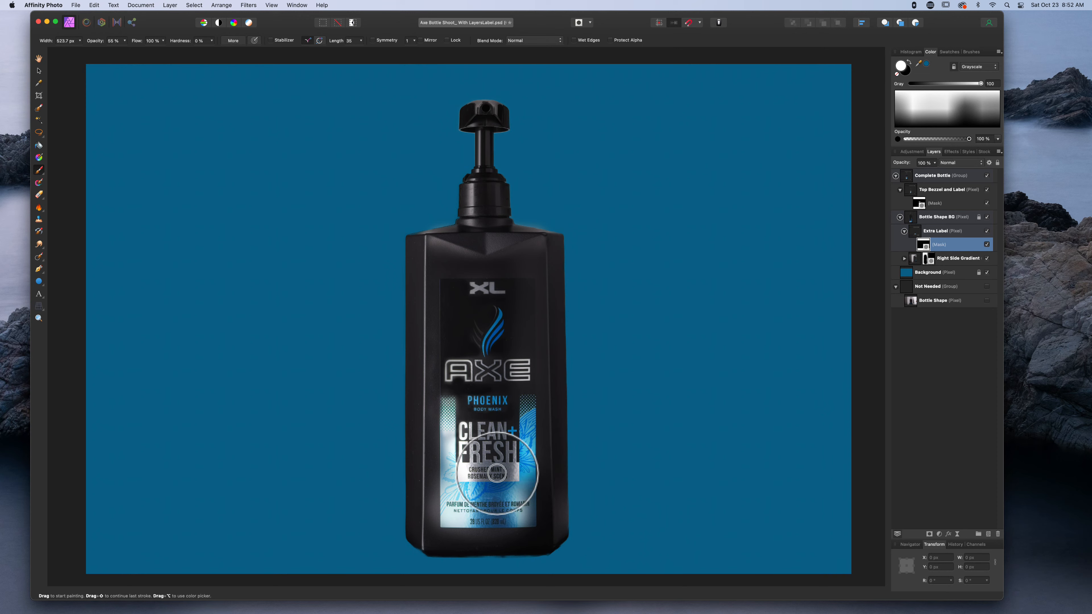
mouse_move(516, 473)
mouse_down()
mouse_move(479, 480)
mouse_move(503, 481)
mouse_move(517, 426)
mouse_move(518, 491)
mouse_up()
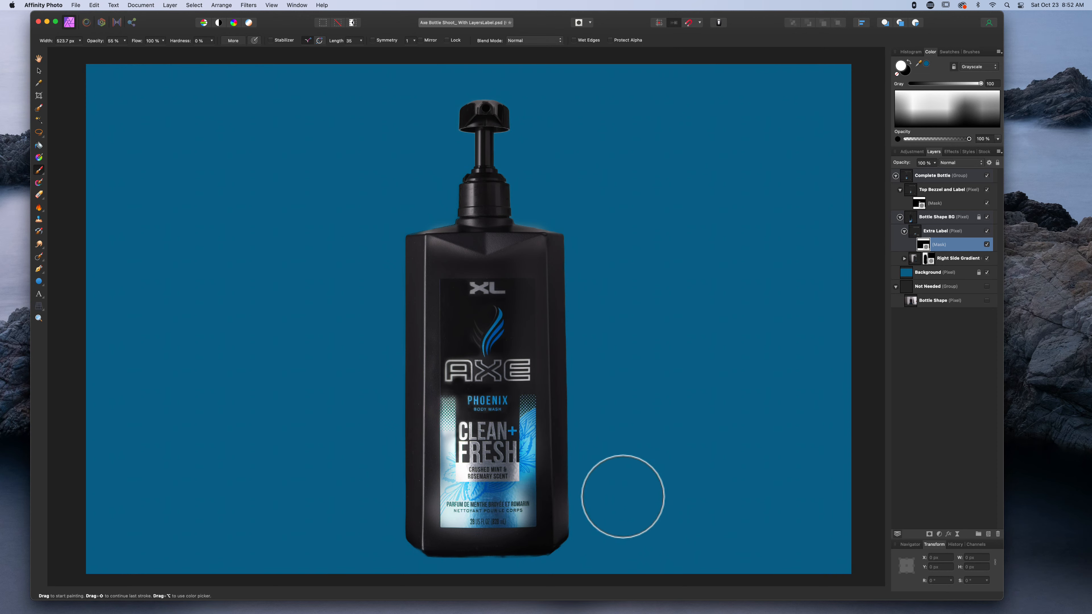
Step: Toggle the Extra Label layer's visibility to compare the lower label with and without the added exposure
click(903, 231)
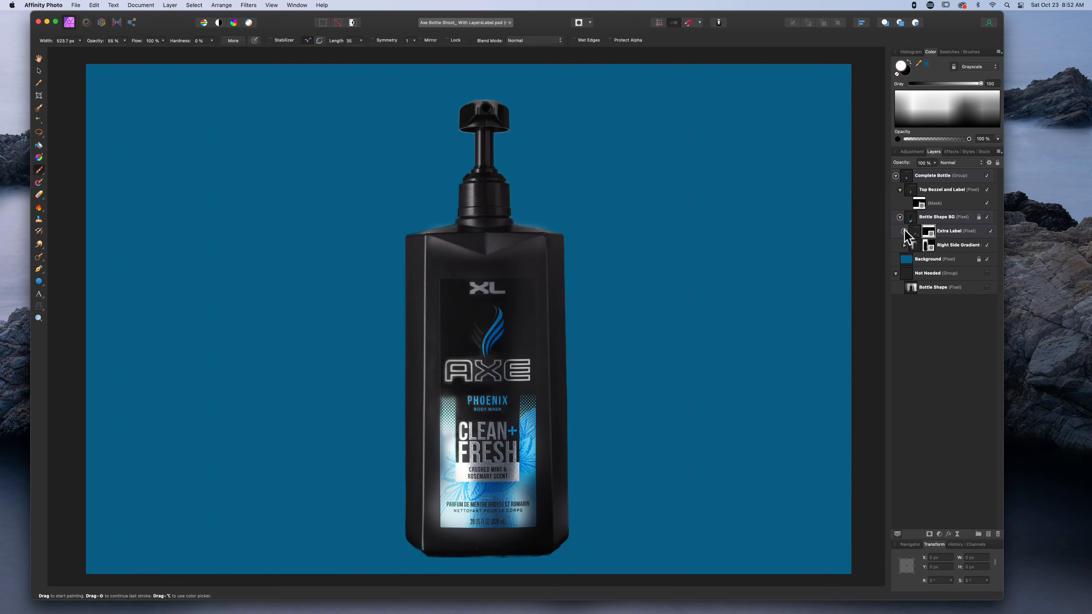
click(991, 232)
click(991, 231)
click(991, 232)
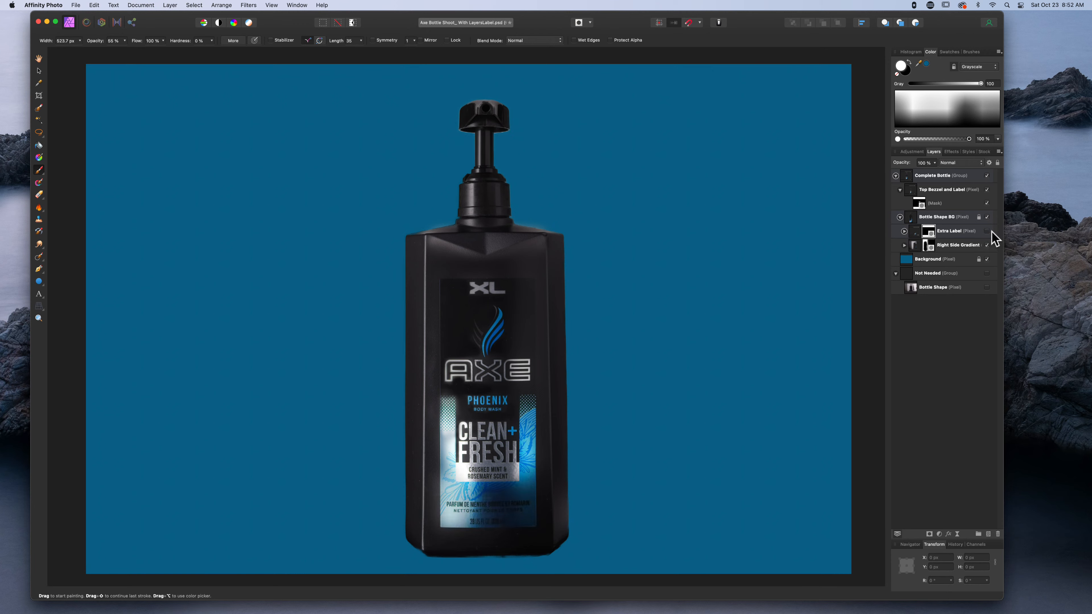
click(991, 232)
click(990, 232)
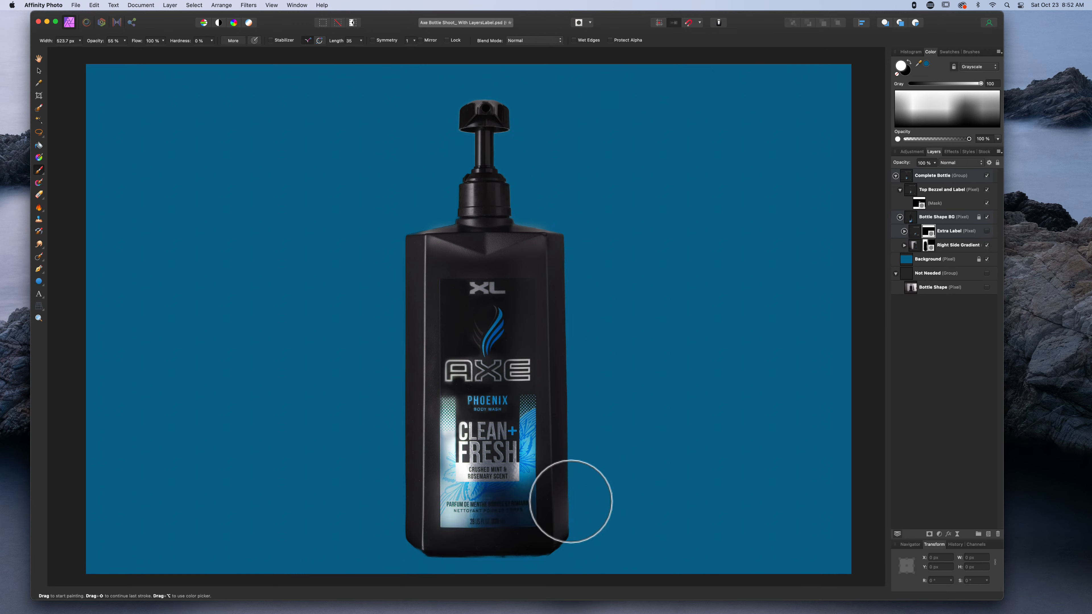
click(986, 231)
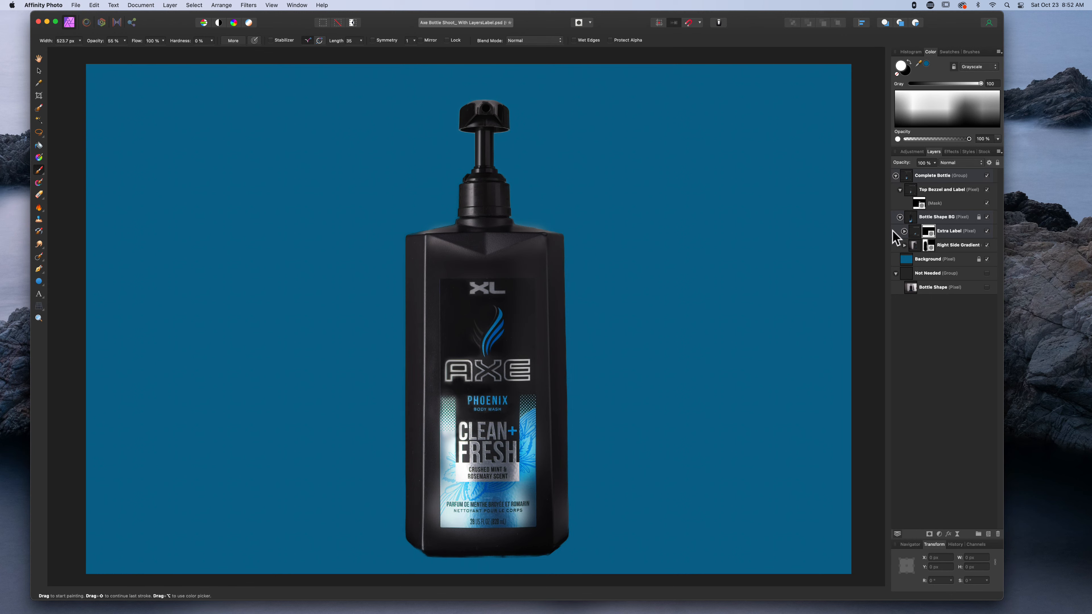
Step: Paint black on Extra Label's mask along the bottle's base below the label with a brush about 273 px wide
click(904, 231)
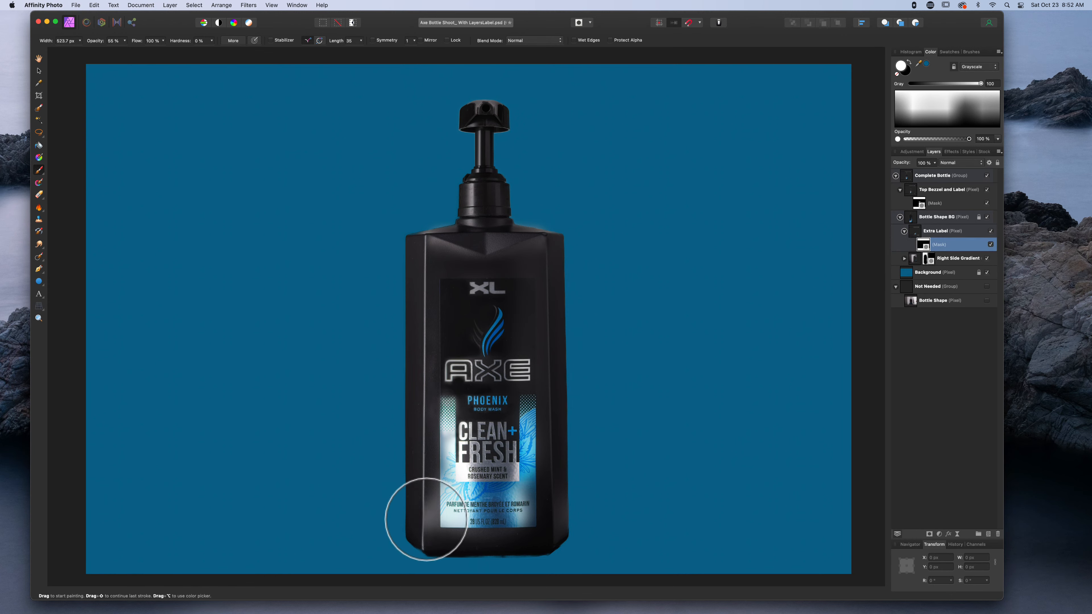
click(426, 519)
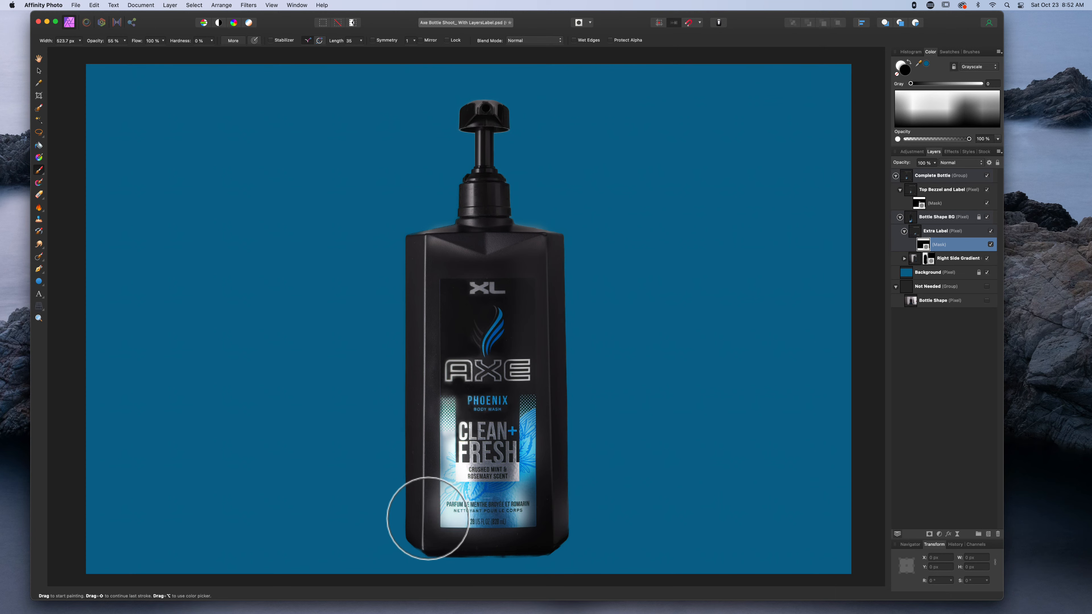
key([)
key([)
key([)
key([)
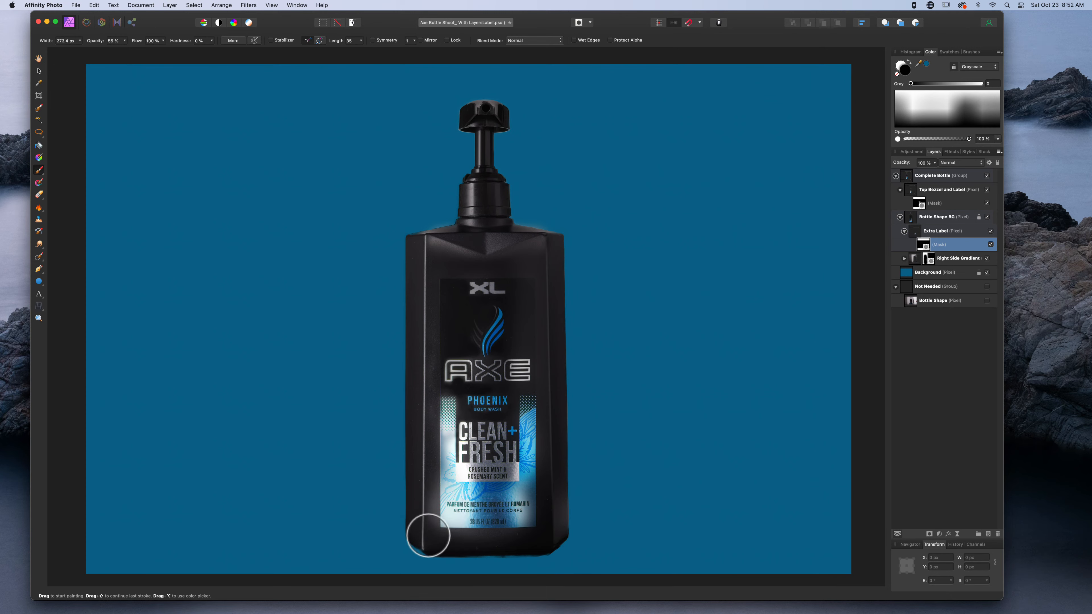
mouse_move(429, 534)
mouse_down()
mouse_move(428, 498)
mouse_move(437, 543)
mouse_move(431, 497)
mouse_move(436, 542)
mouse_move(479, 536)
mouse_move(436, 535)
mouse_move(451, 537)
mouse_move(430, 482)
mouse_move(462, 536)
mouse_move(563, 533)
mouse_up()
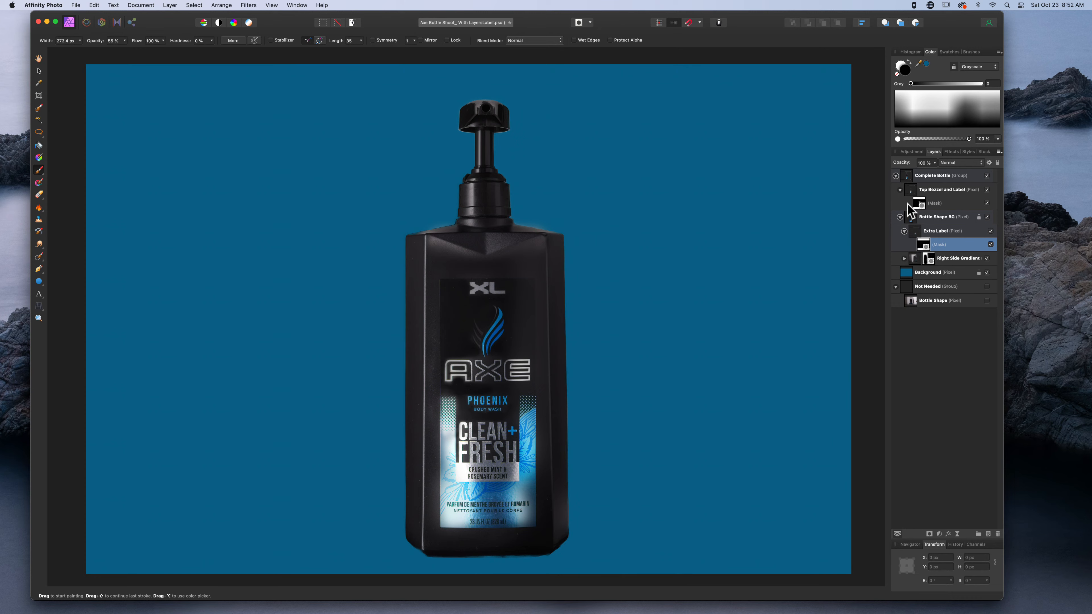
Step: Collapse the Bottle Shape BG layer and the Complete Bottle and Not Needed groups
click(899, 217)
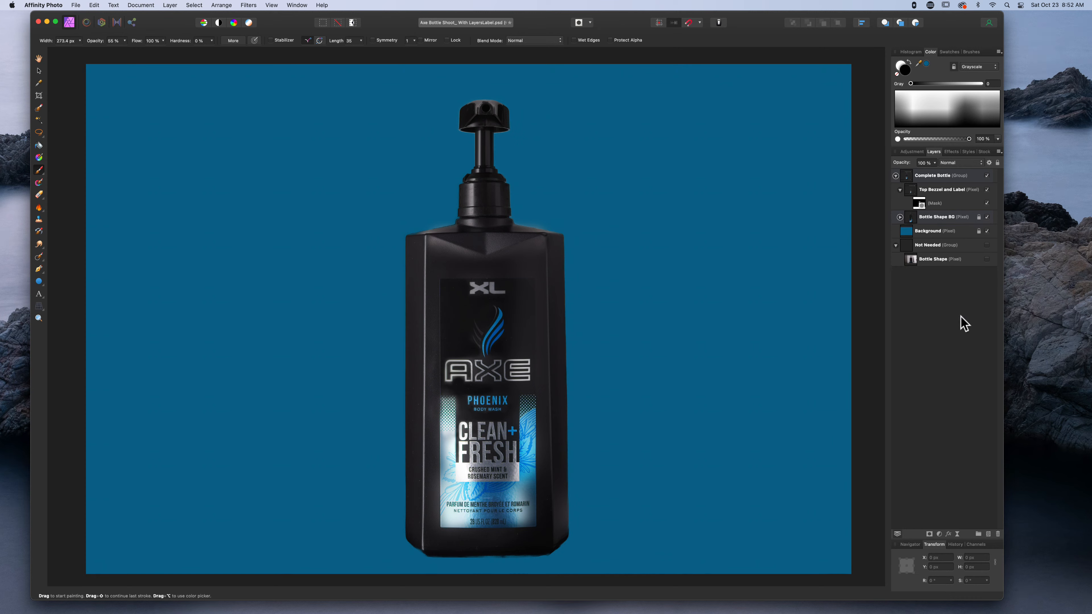
click(895, 176)
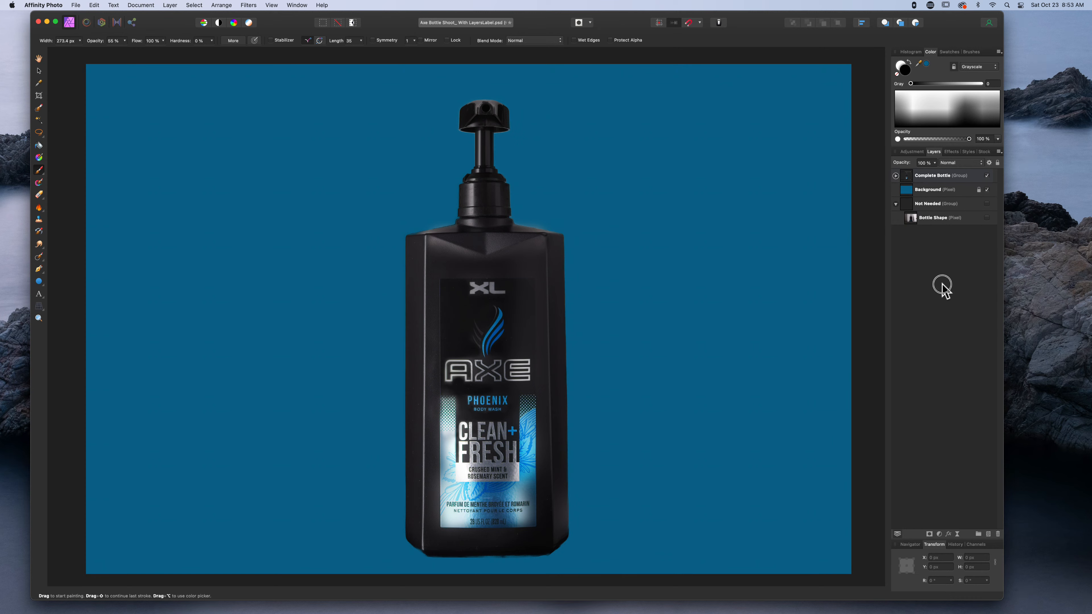
click(895, 204)
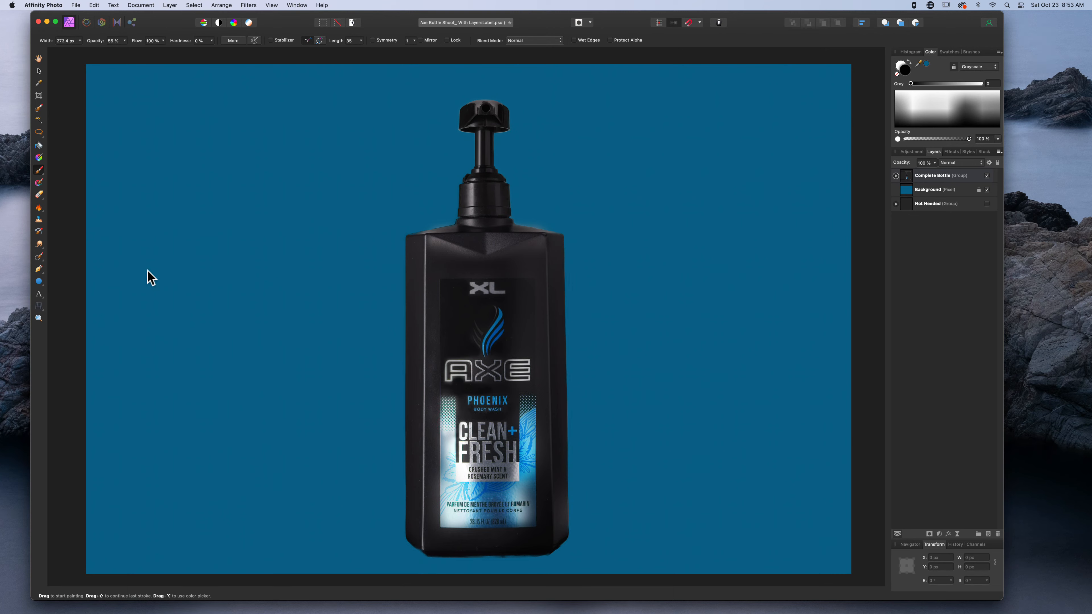
Step: Set up the Inpainting Brush Tool at about 29 px wide for retouching the bottle's left side panel
click(44, 259)
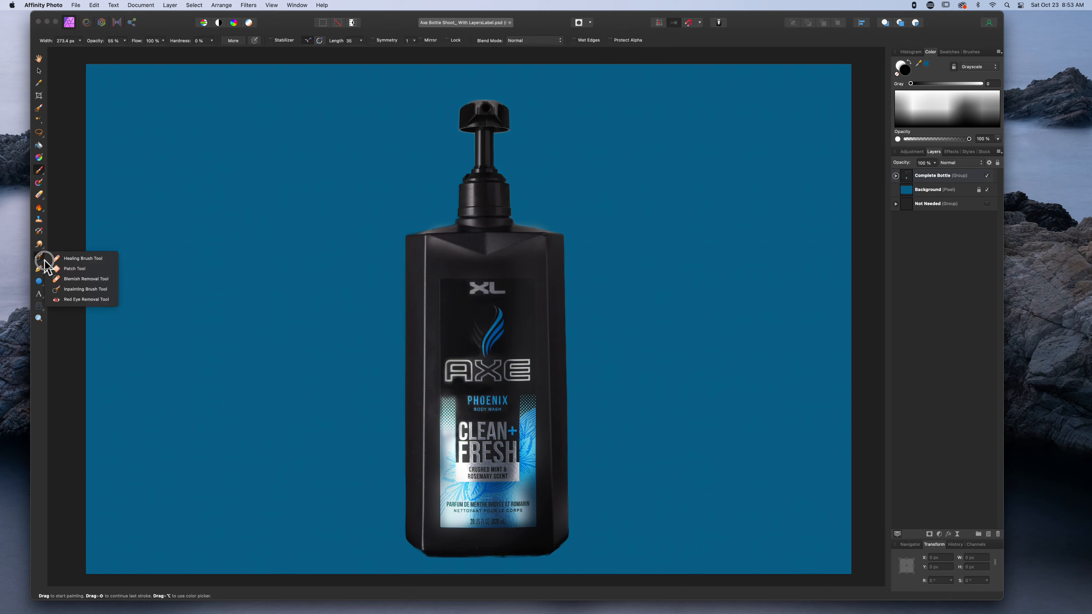
click(84, 289)
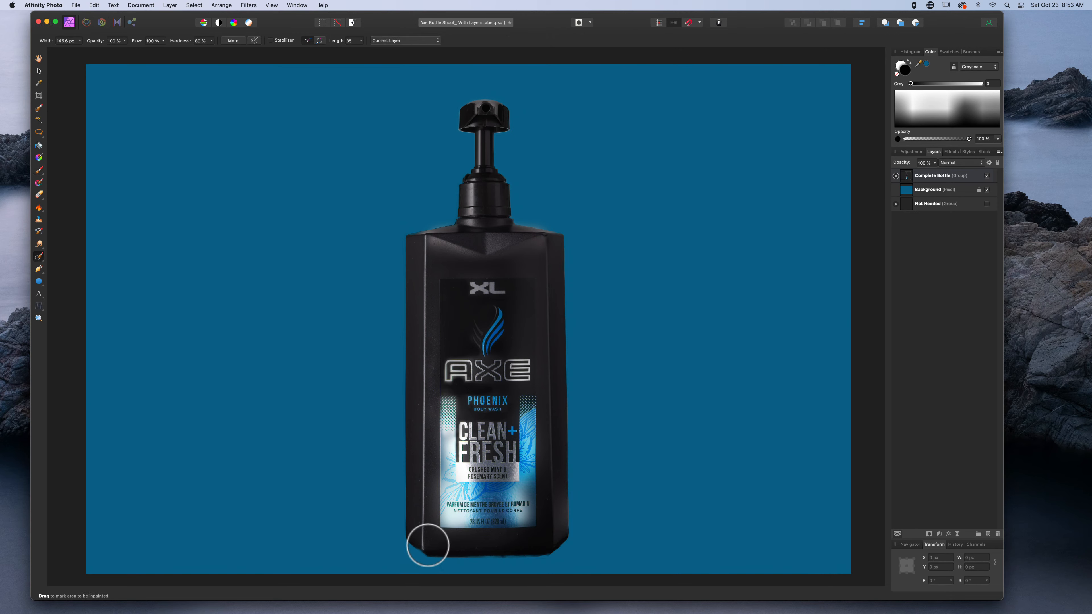
key(super+equal)
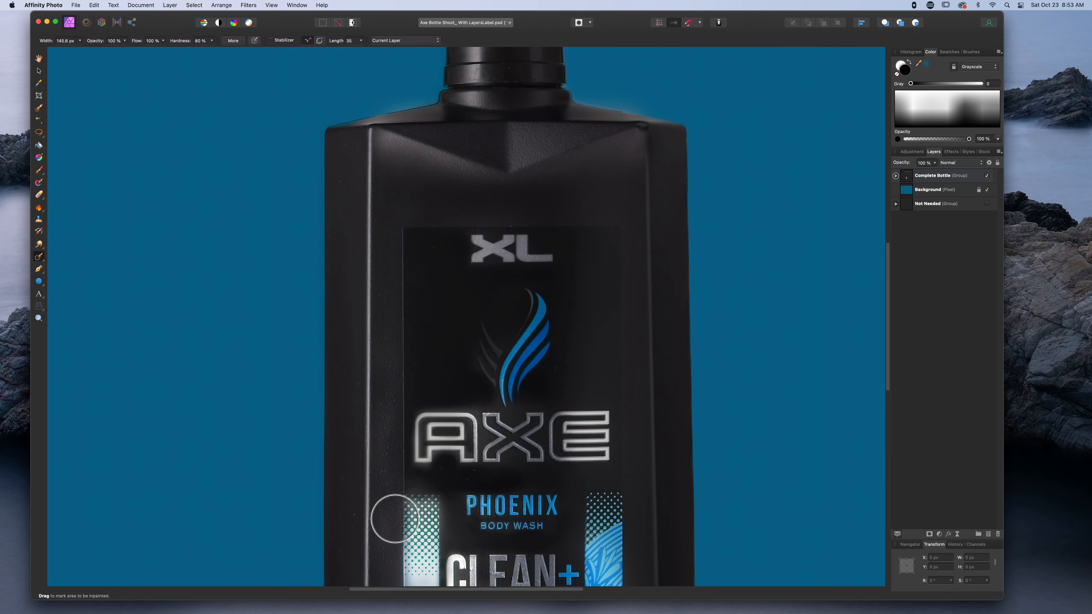
drag(390, 524, 449, 351)
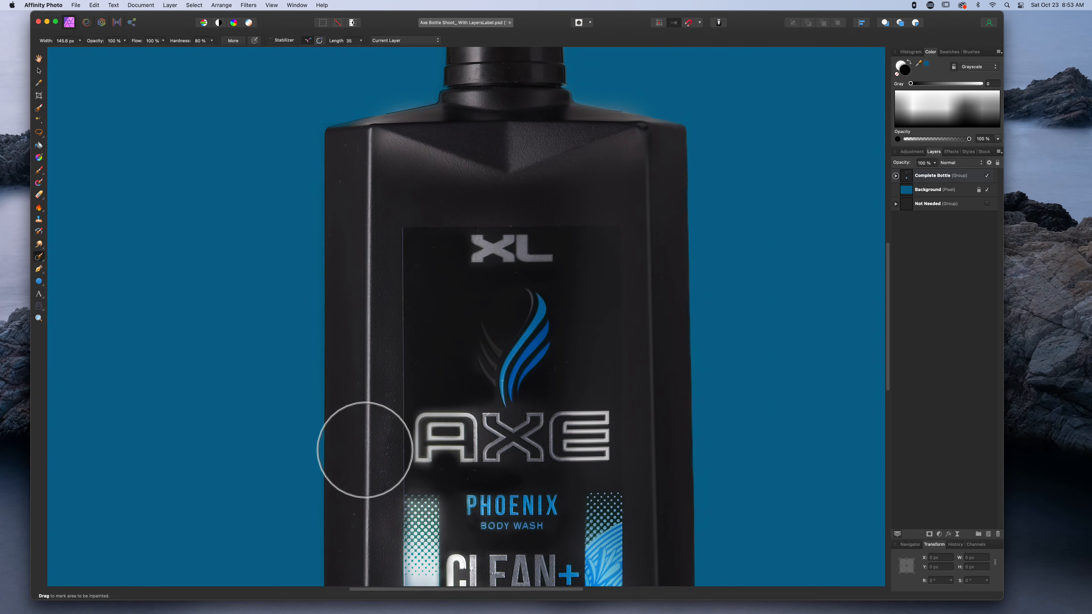
key(space)
drag(378, 500, 489, 330)
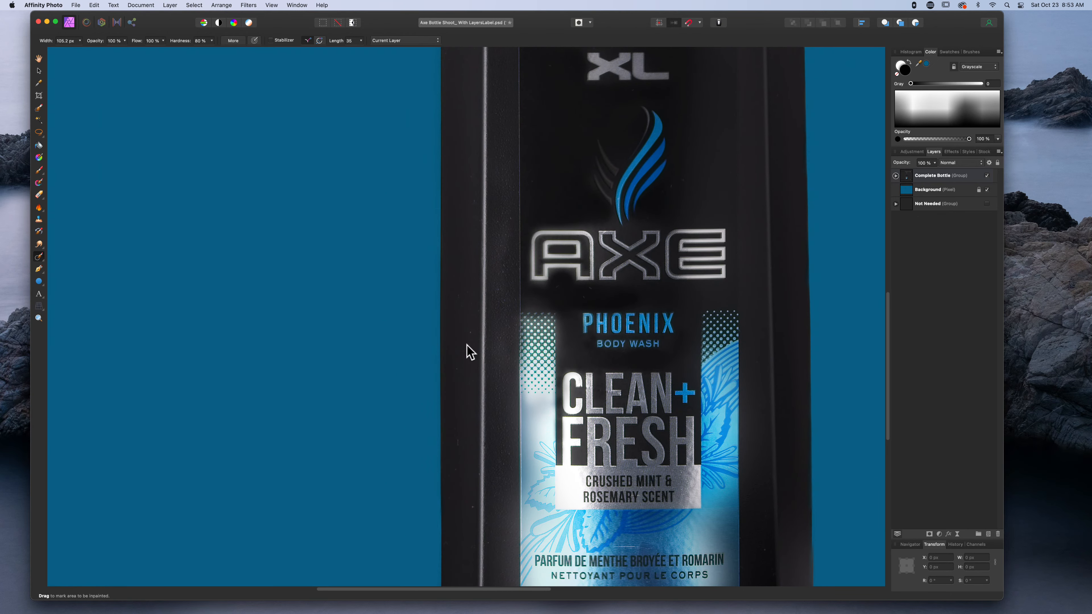
key(bracketleft)
key(bracketleft)
key(bracketleft)
key(bracketleft)
key(bracketleft)
key(bracketleft)
Step: Rasterize the Complete Bottle group by inpainting the specks on its left side panel, level with the PHOENIX text
click(895, 176)
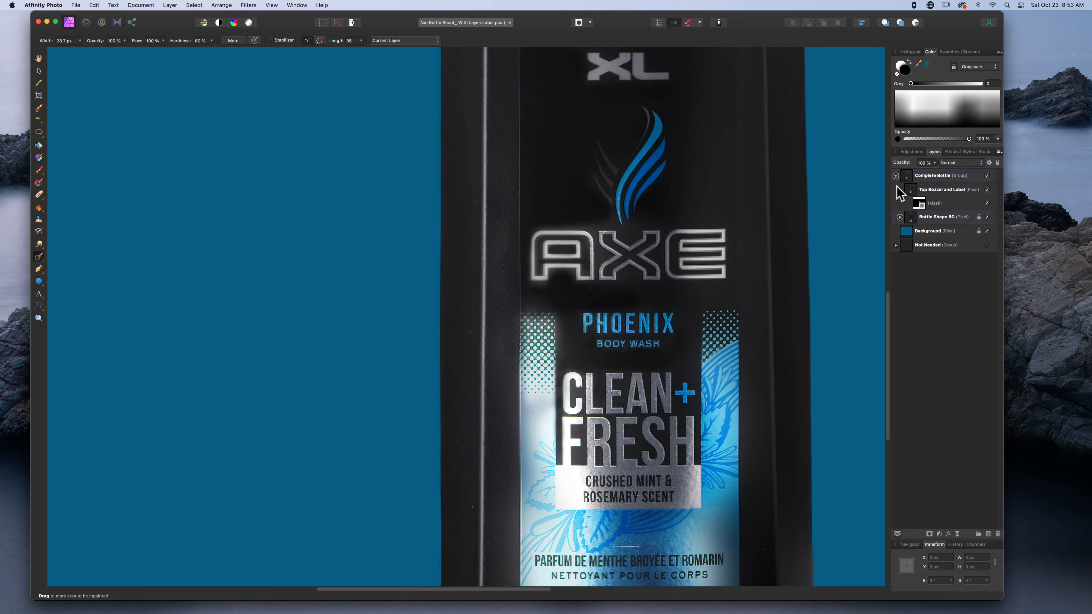
click(895, 176)
click(927, 176)
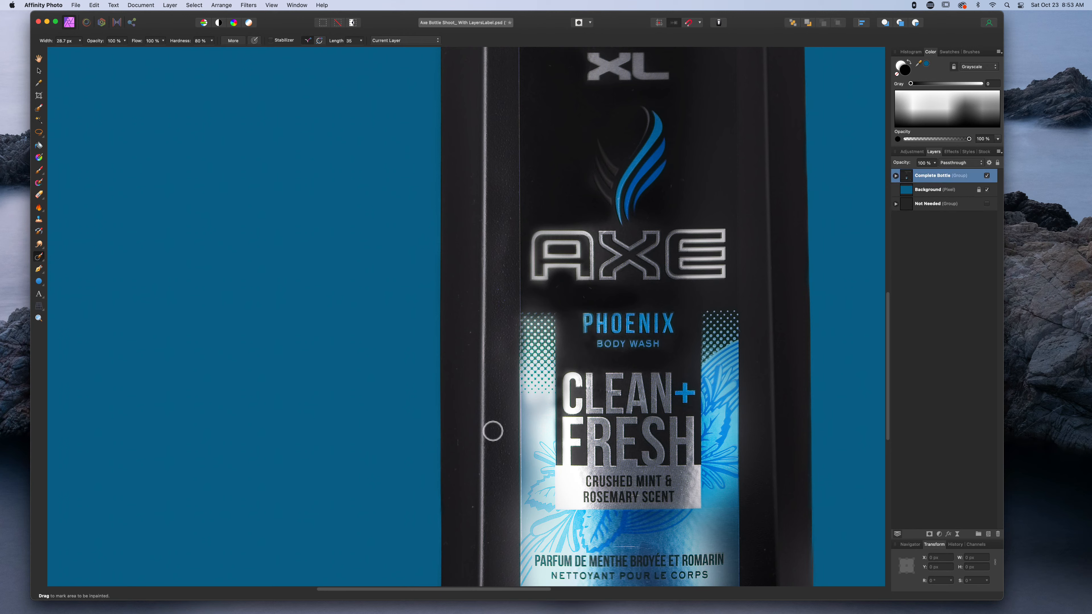
click(468, 335)
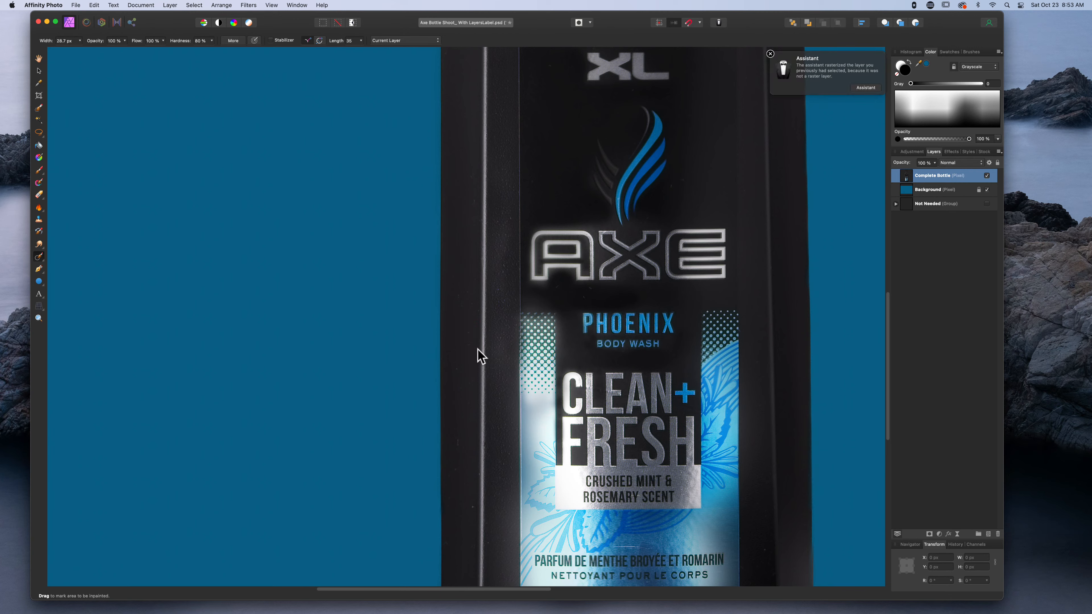
click(467, 328)
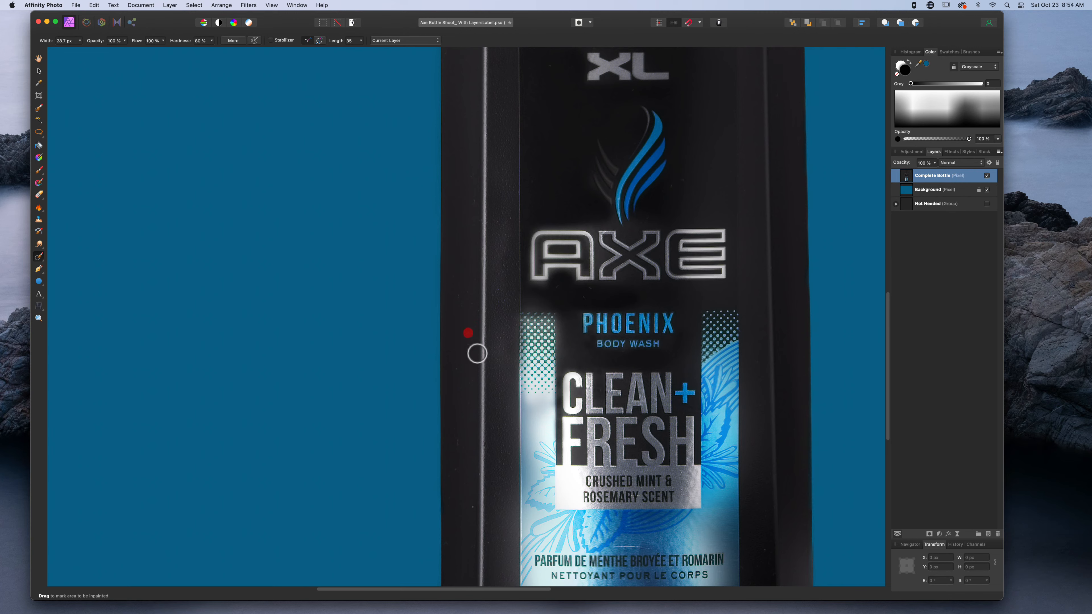
Step: Inpaint the remaining specks down the lower part of the bottle's left side panel
click(457, 364)
click(456, 449)
click(456, 470)
click(471, 506)
click(472, 544)
Step: Inpaint the specks on the upper part of the bottle's left side panel, just below the shoulder
drag(495, 249, 456, 505)
drag(495, 288, 504, 328)
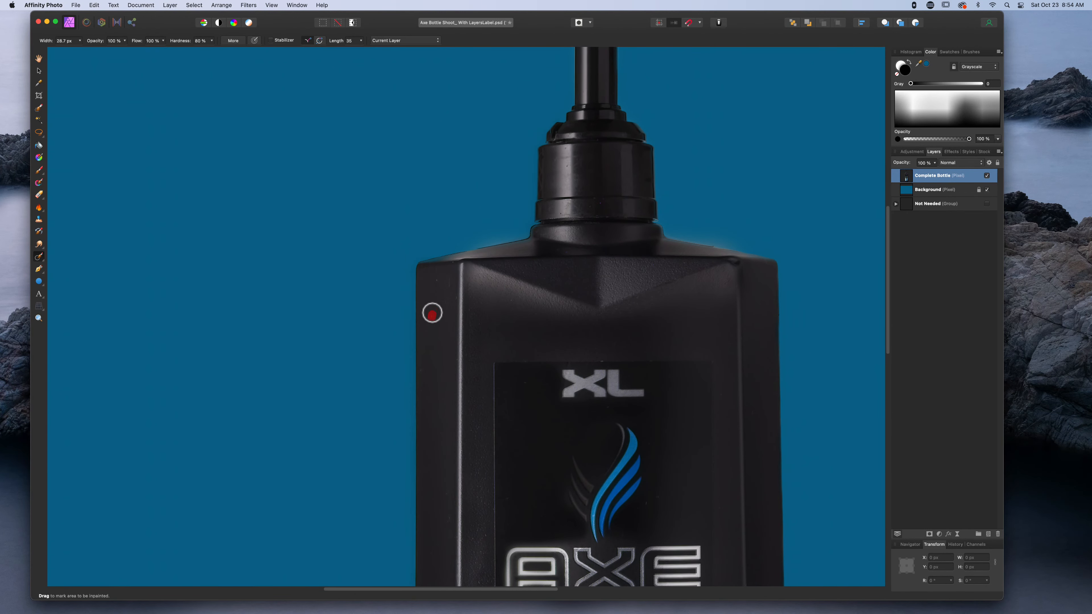
click(436, 280)
click(421, 372)
Step: Inpaint the specks on the pump collar and the upper bottle body
scroll(619, 322, up, 5)
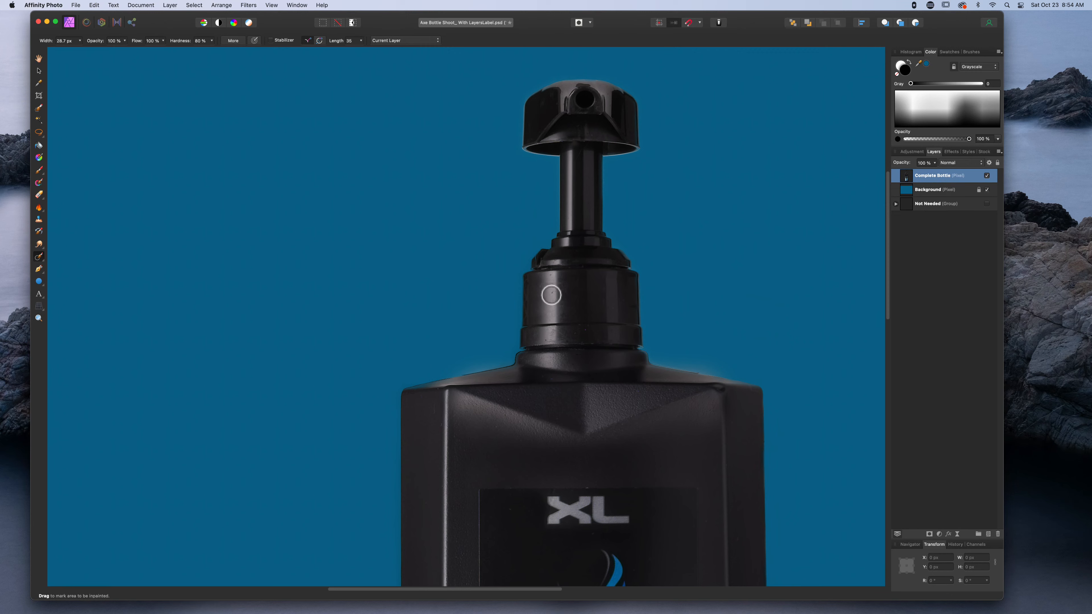
click(552, 292)
click(550, 276)
click(546, 340)
click(587, 488)
key(super+0)
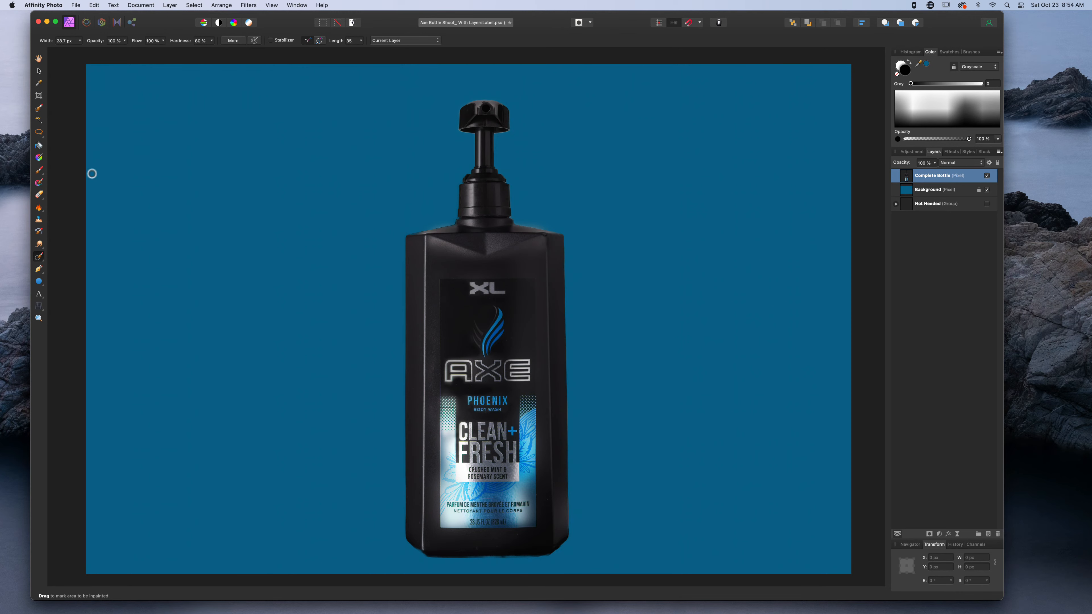
key(v)
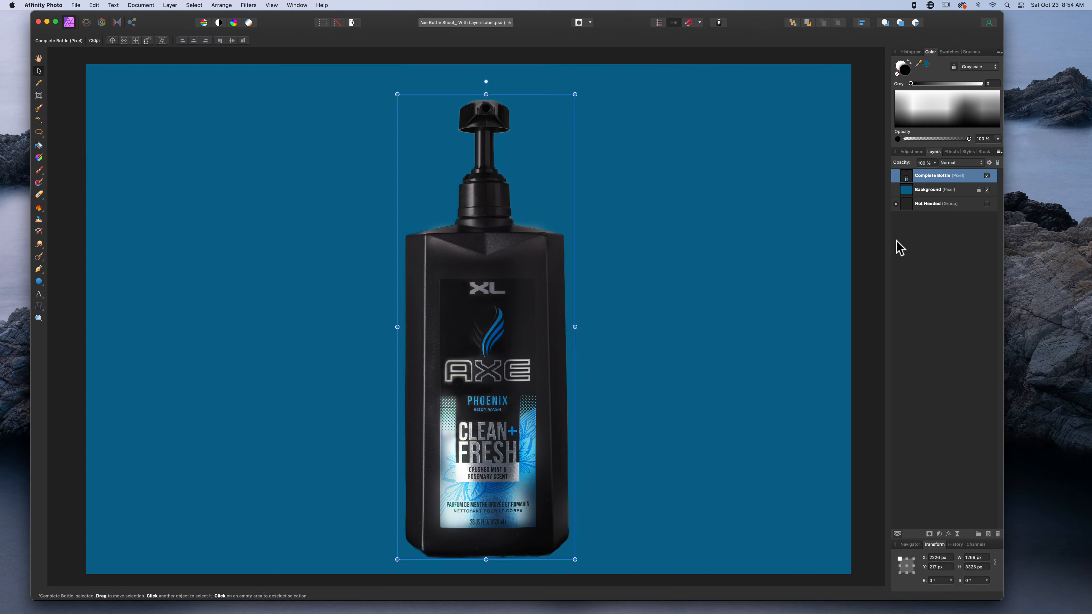
double_click(928, 175)
click(930, 244)
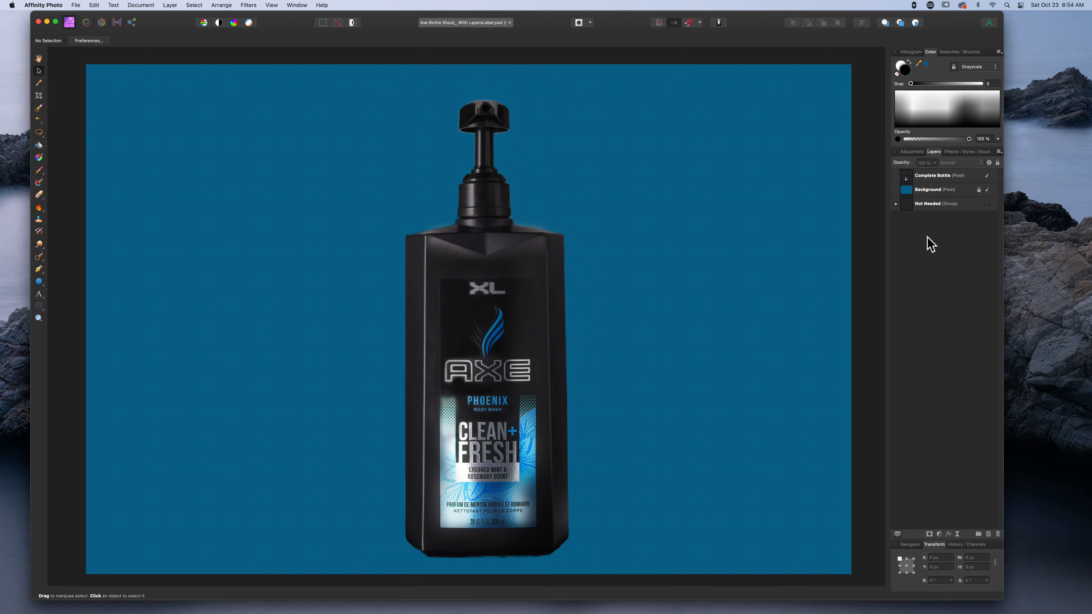
click(904, 180)
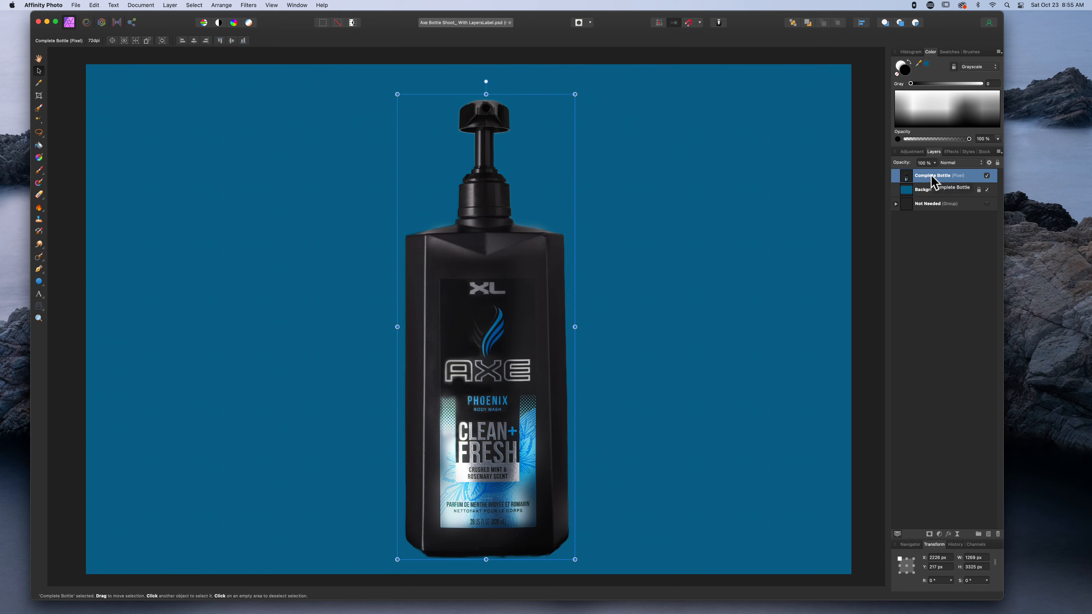
right_click(932, 180)
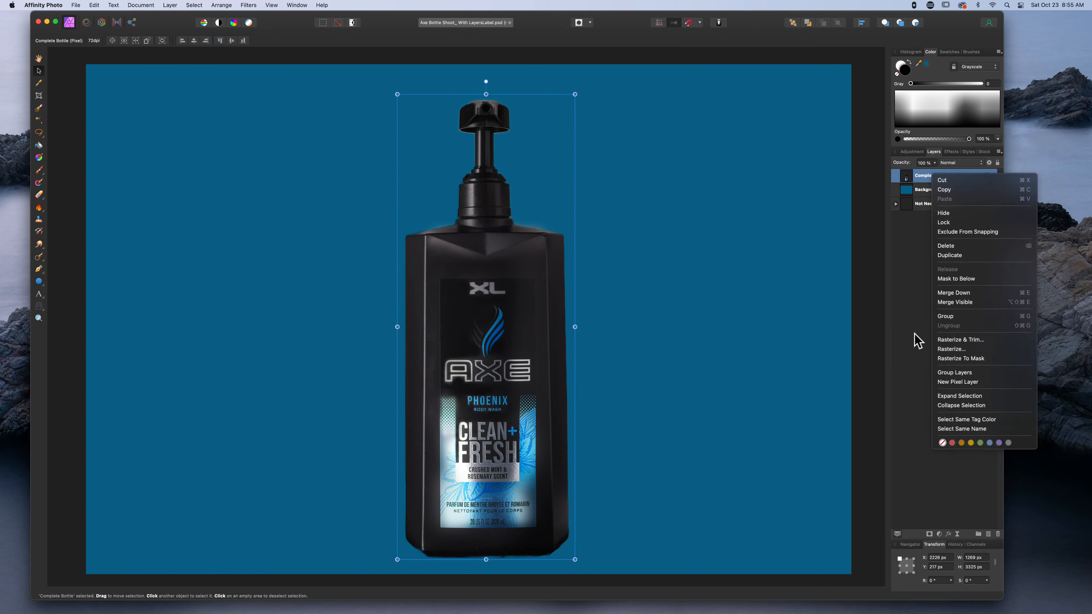
click(904, 303)
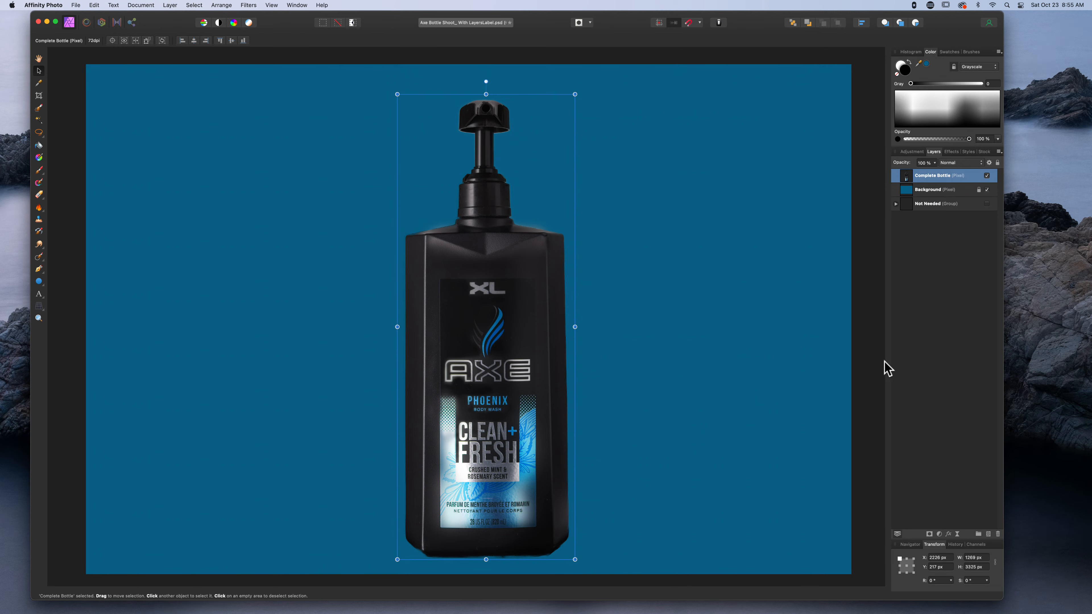
click(937, 270)
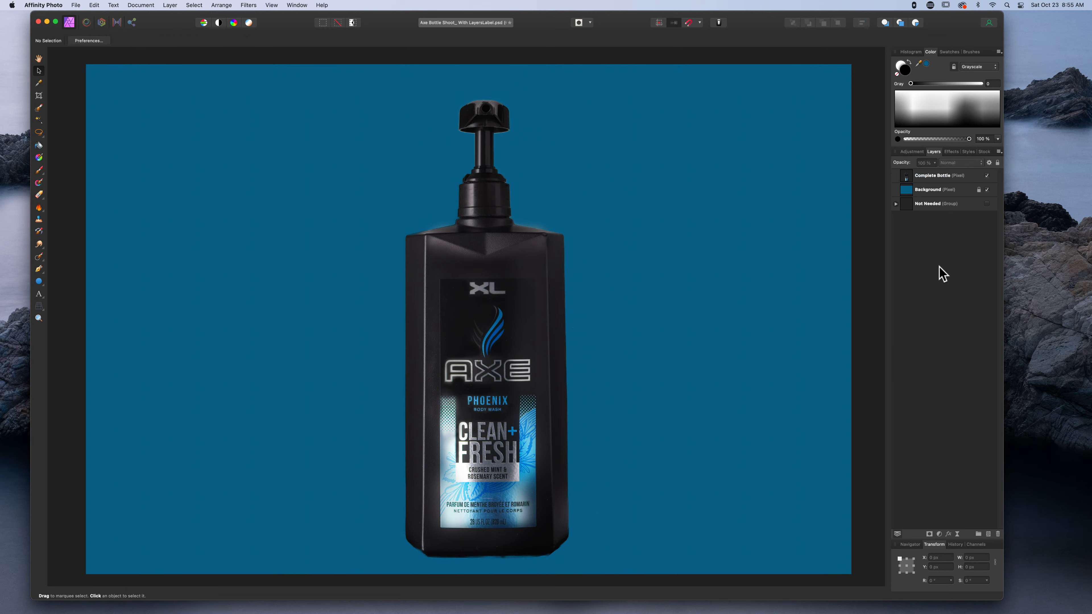
click(928, 175)
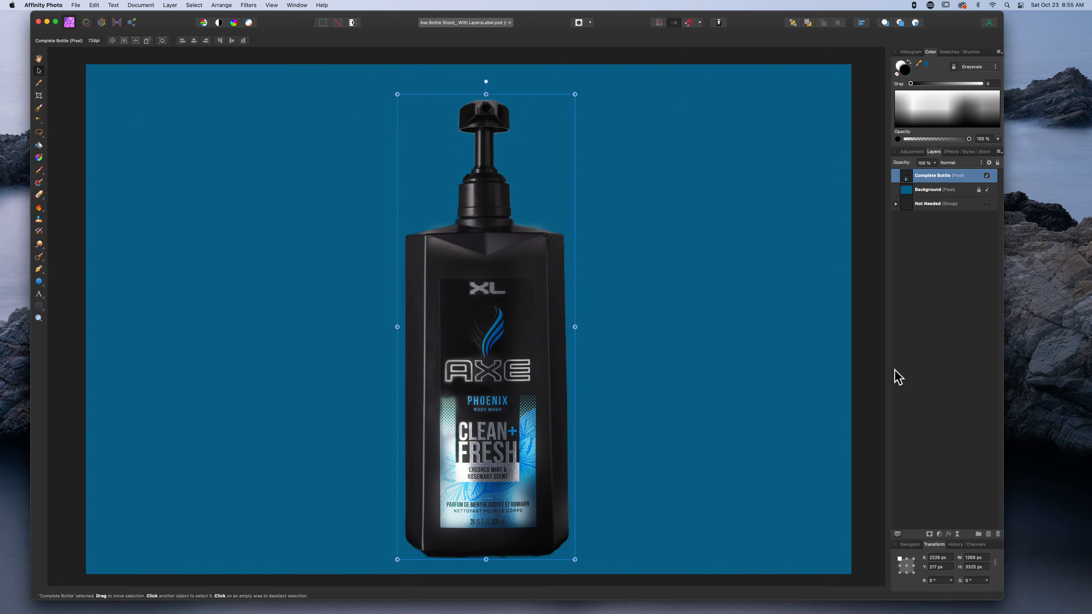
Step: Duplicate the blue Background layer and place the copy above the Complete Bottle layer
click(934, 191)
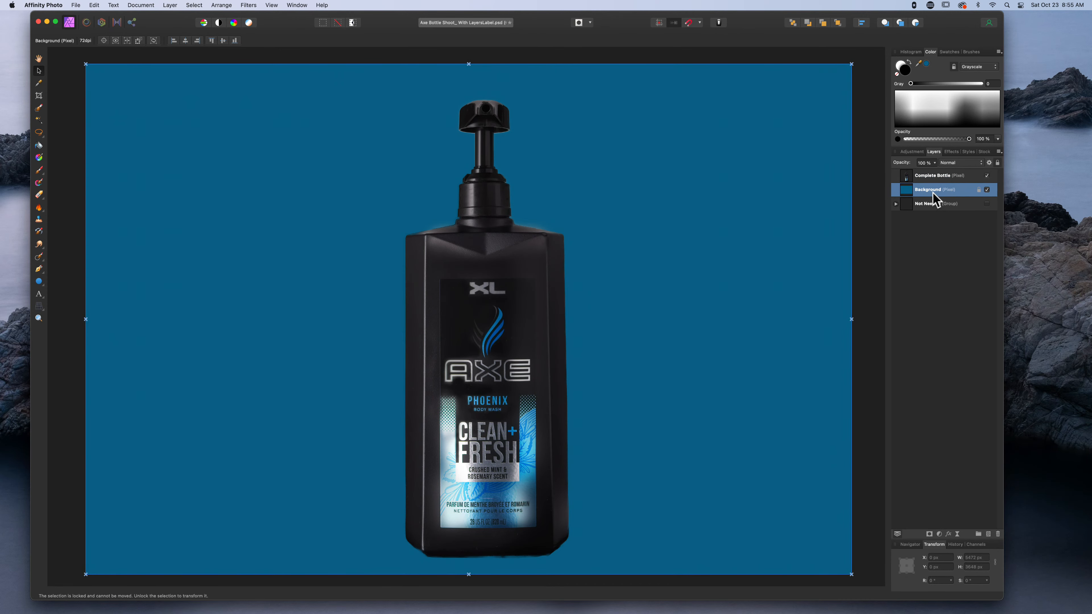
drag(934, 191, 989, 535)
right_click(938, 190)
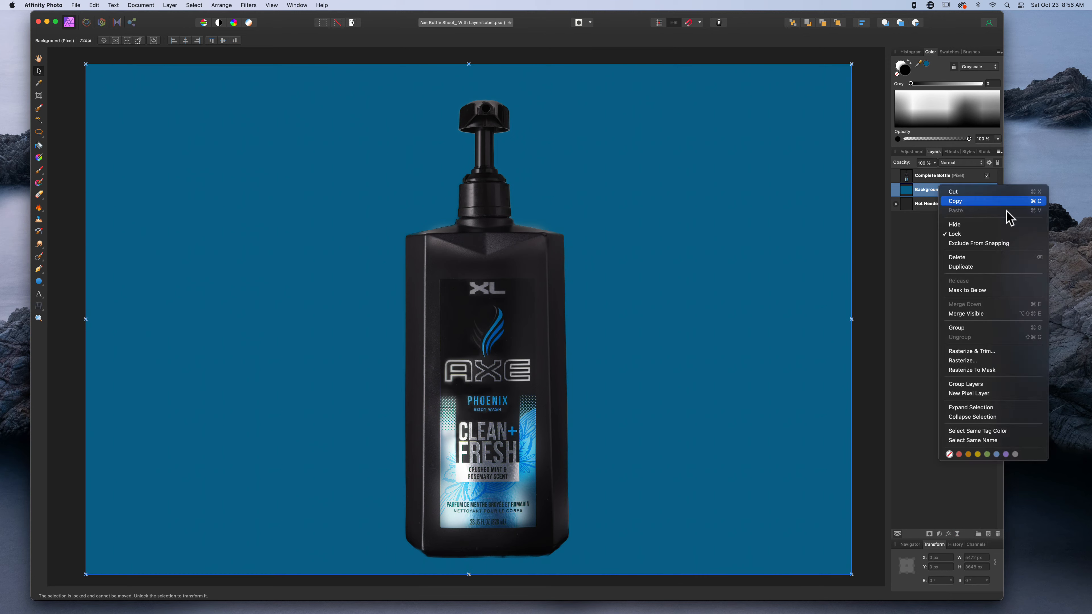
click(987, 267)
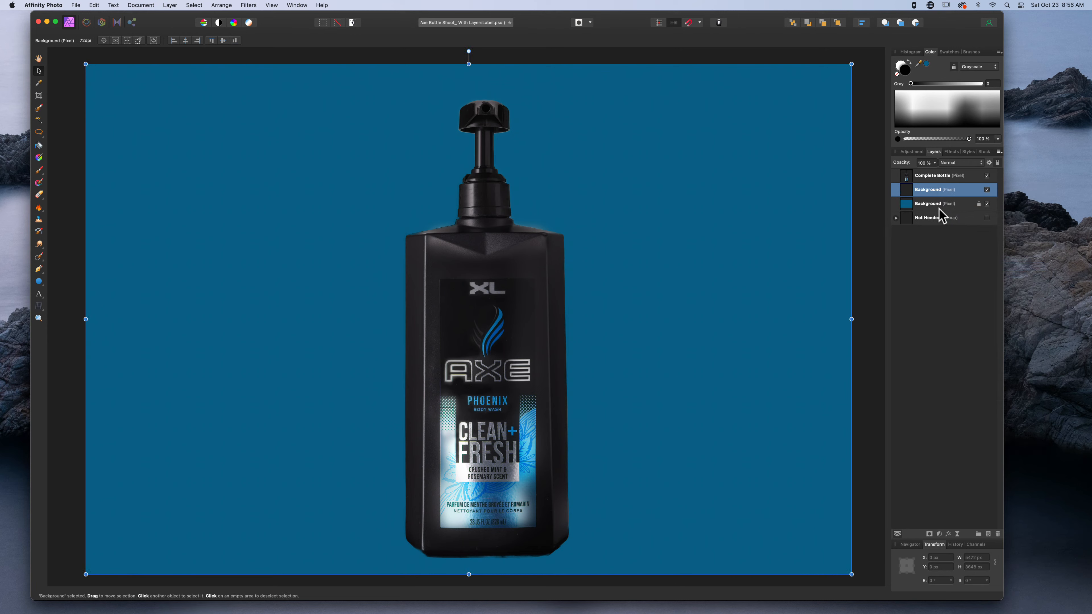
drag(931, 191, 920, 173)
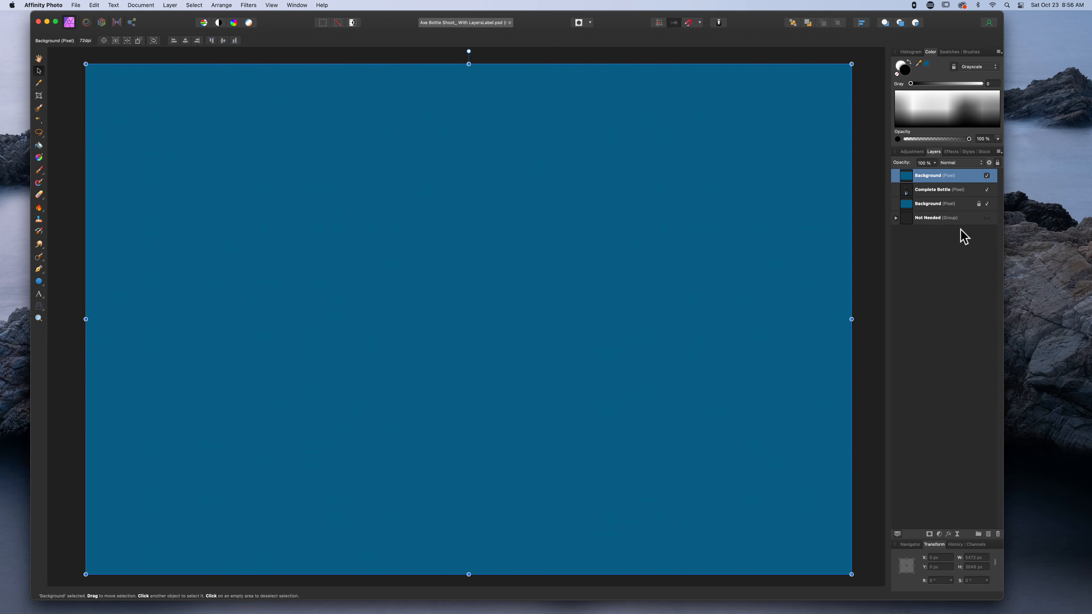
Step: Preview the blend modes on the top Background copy and set it to Soft Light
click(948, 164)
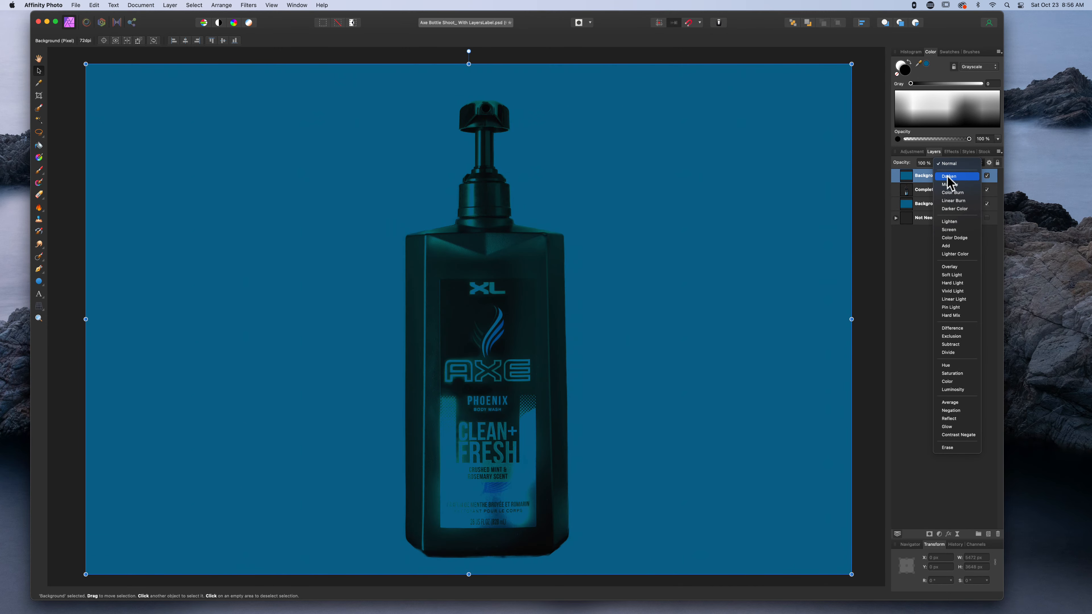
key(Down)
key(Down)
key(Down)
key(Down)
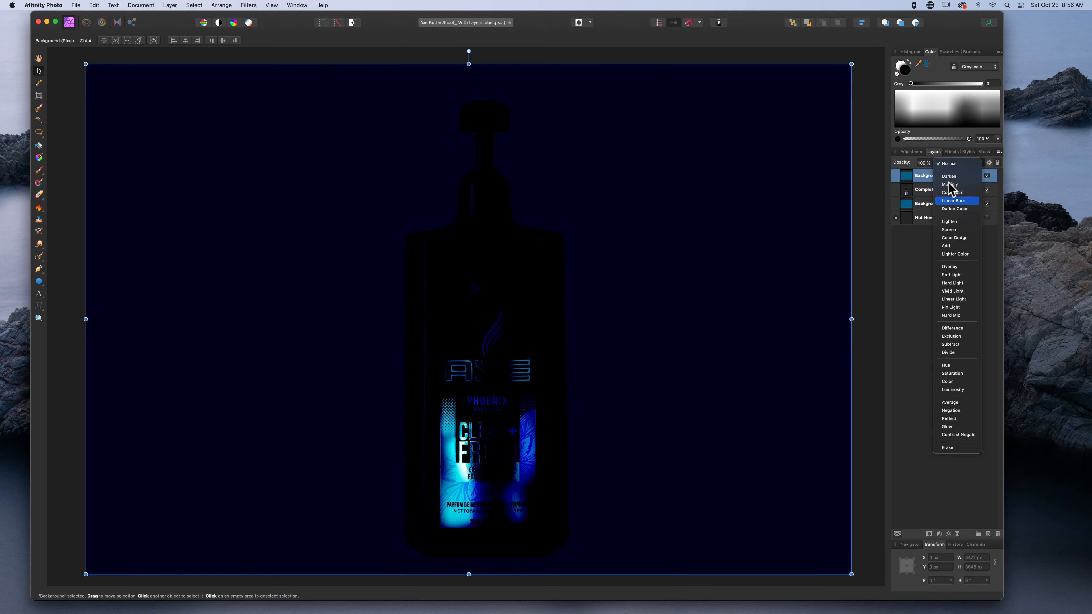
key(Down)
key(Down)
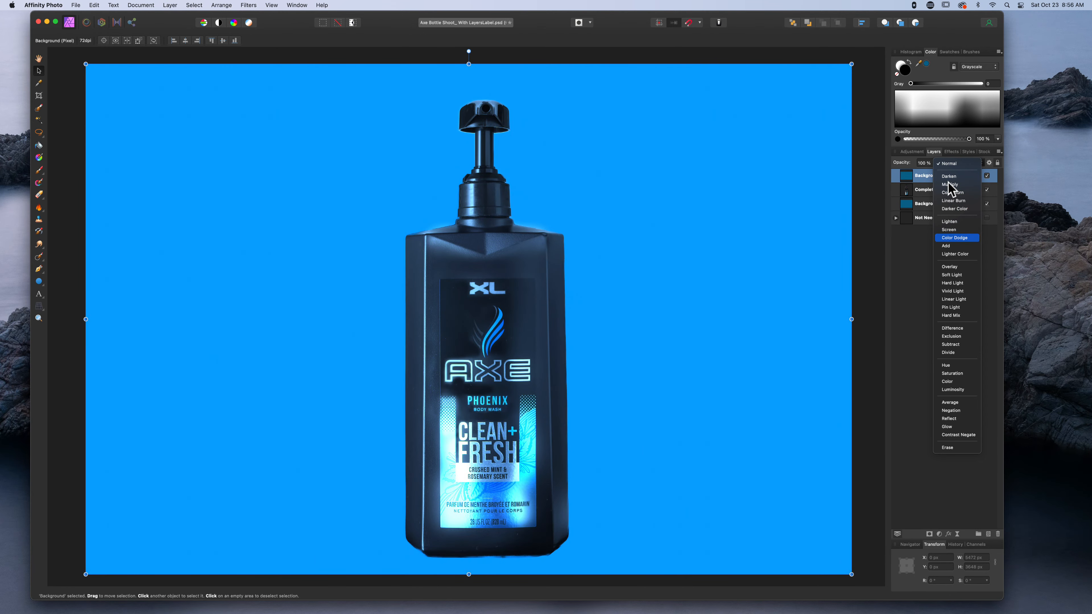
key(Down)
key(Down)
key(Down)
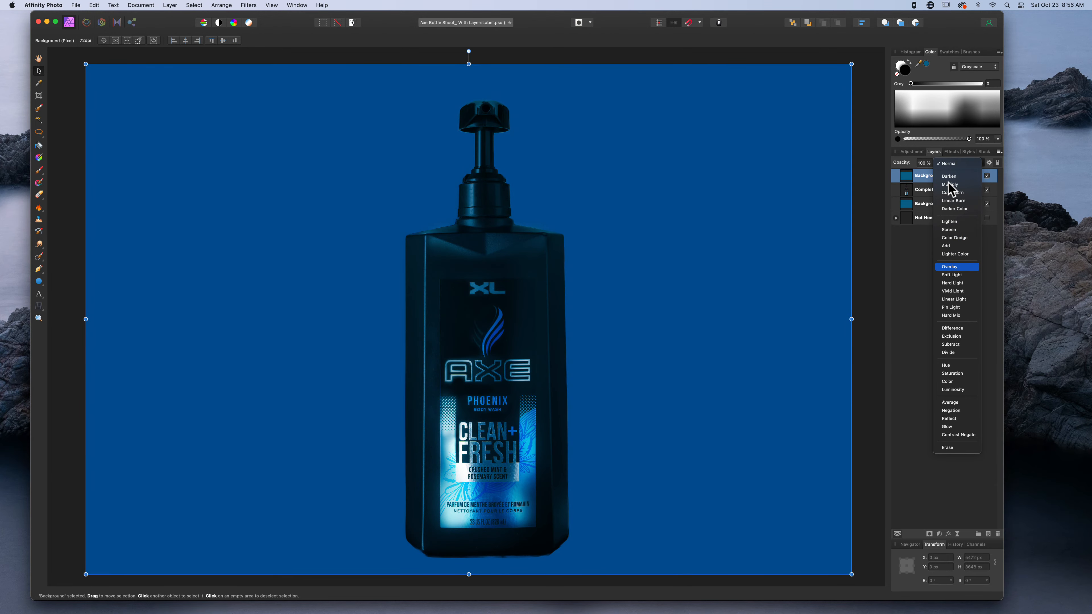
key(Down)
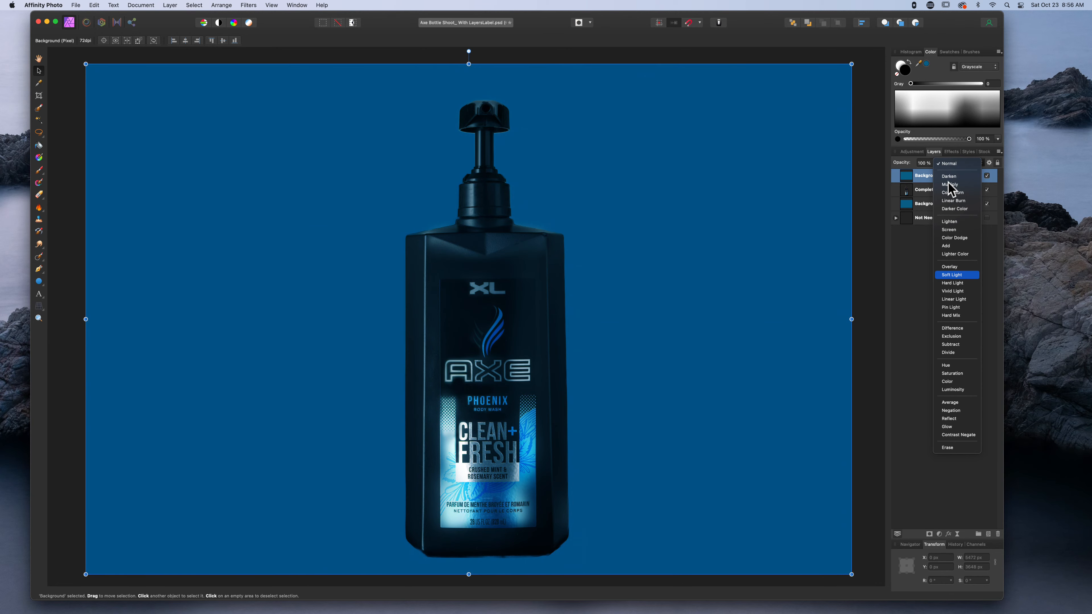
key(Down)
key(Down)
key(Down)
key(Down)
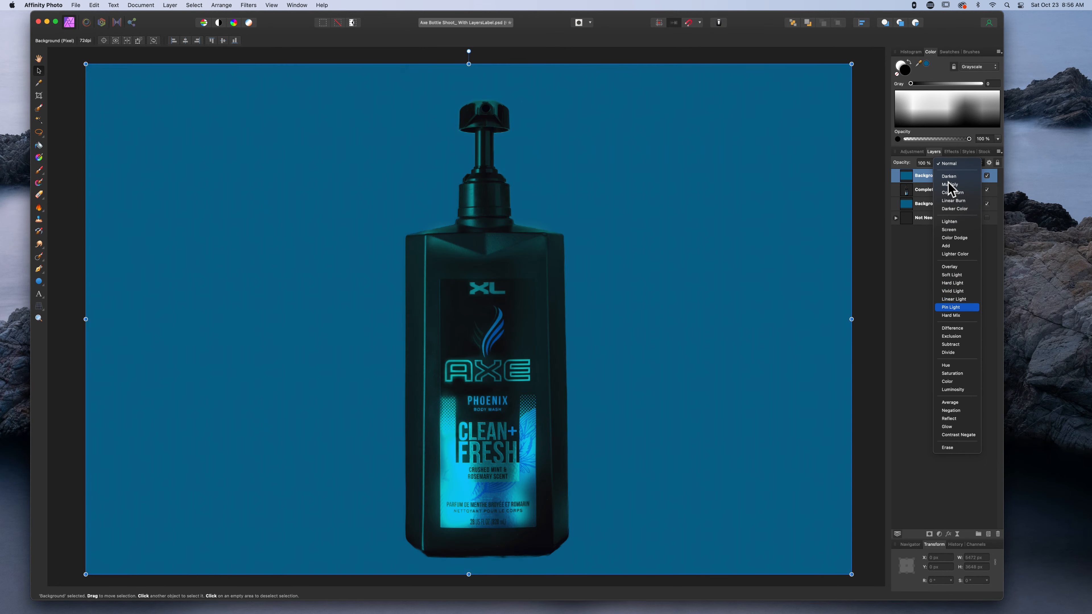
key(Down)
key(Down)
key(Down)
key(Down)
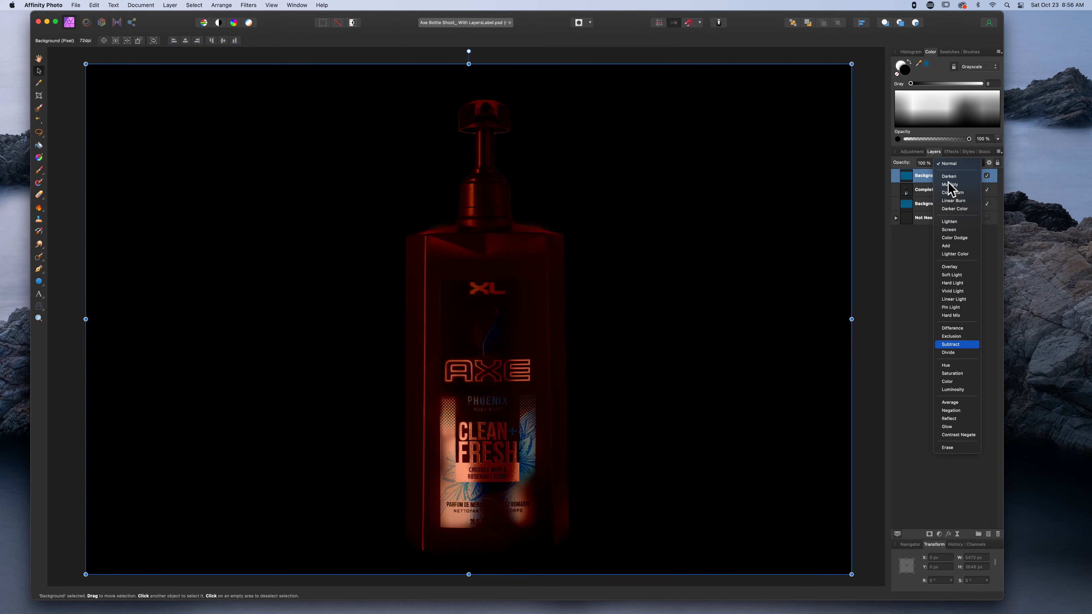
key(Down)
key(Down)
key(Down)
key(Down)
key(Down)
key(Down)
key(Down)
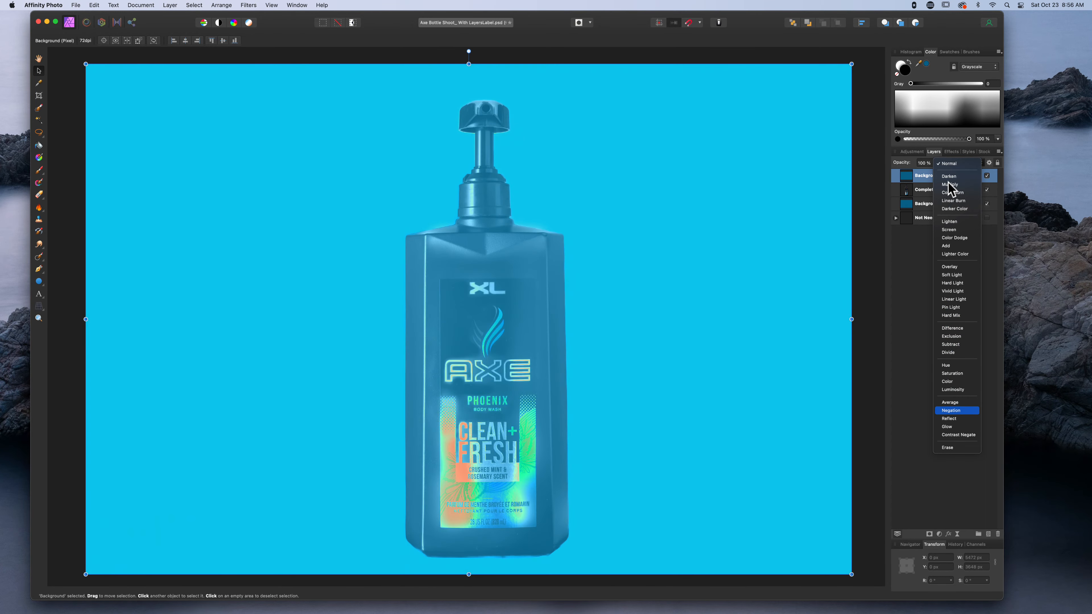
key(Up)
key(Up)
key(Up)
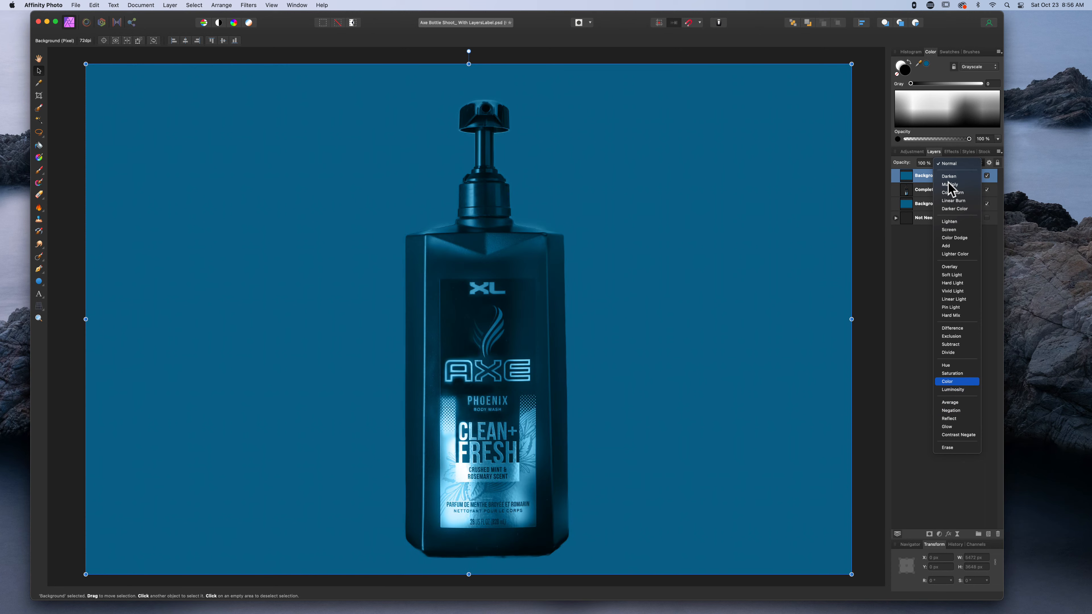
key(Down)
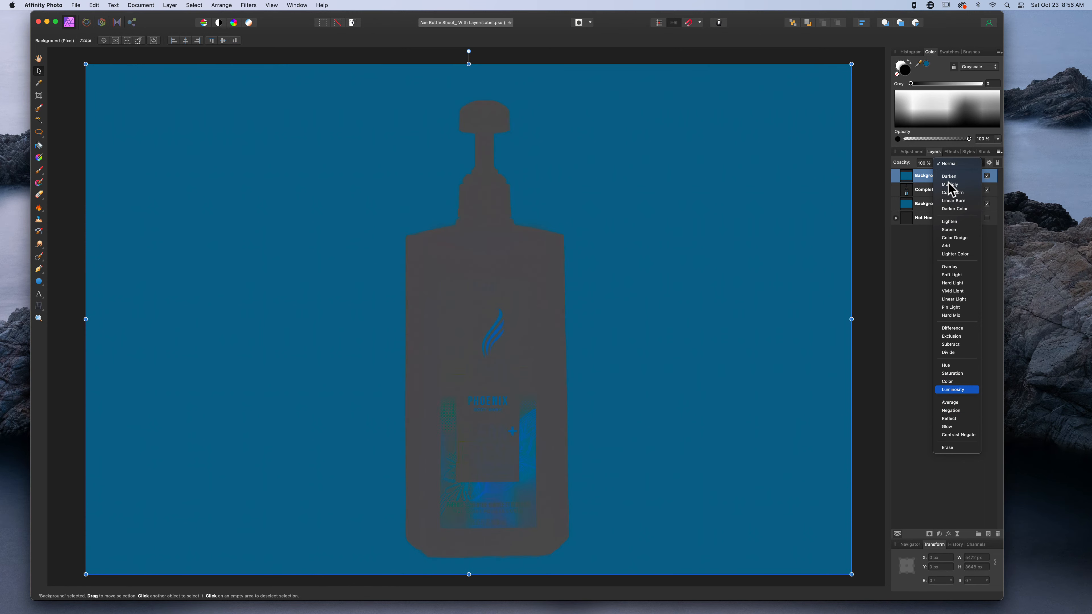
key(Up)
key(Up)
key(Up)
key(Up)
key(Up)
key(Up)
key(Up)
key(Up)
key(Up)
key(Up)
key(Up)
key(Up)
key(Up)
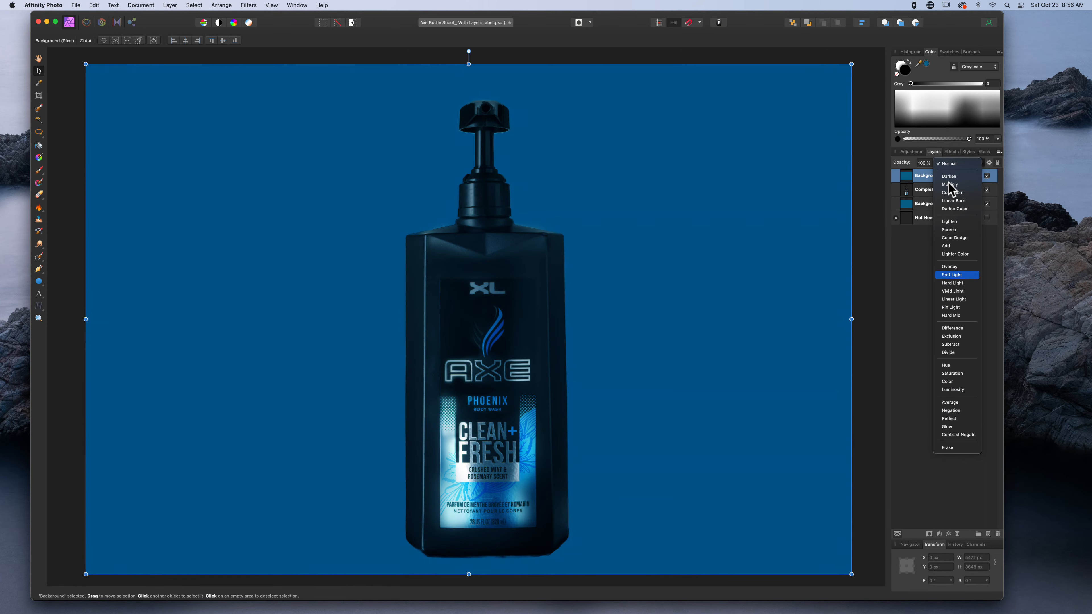
key(Return)
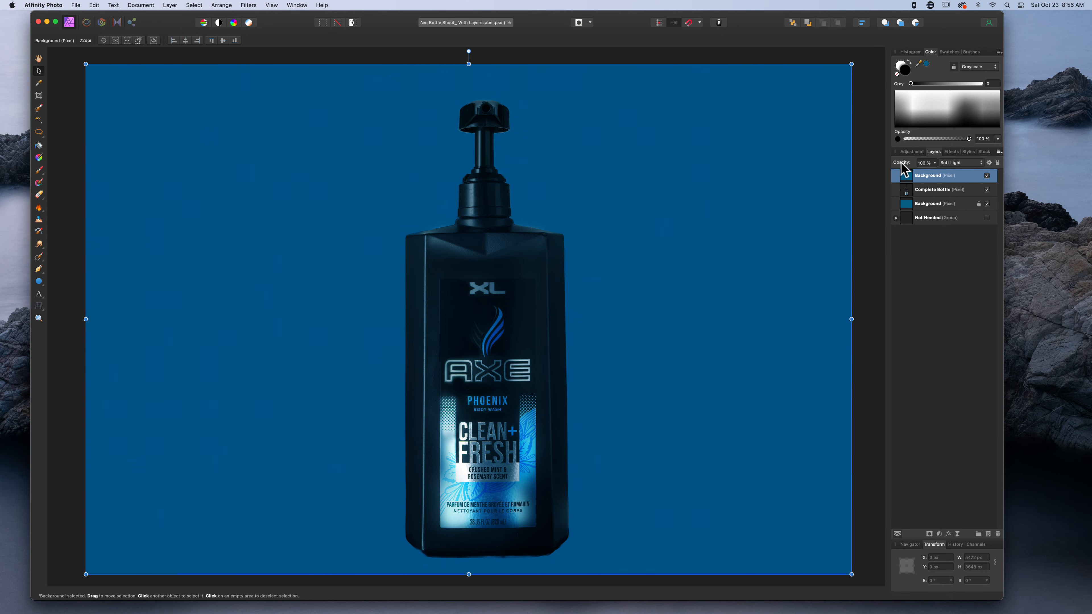
Step: Lower the top Background copy's opacity to 25% and toggle its visibility to compare the tint
mouse_move(886, 165)
mouse_down()
mouse_move(807, 175)
mouse_move(890, 177)
mouse_move(879, 177)
mouse_up()
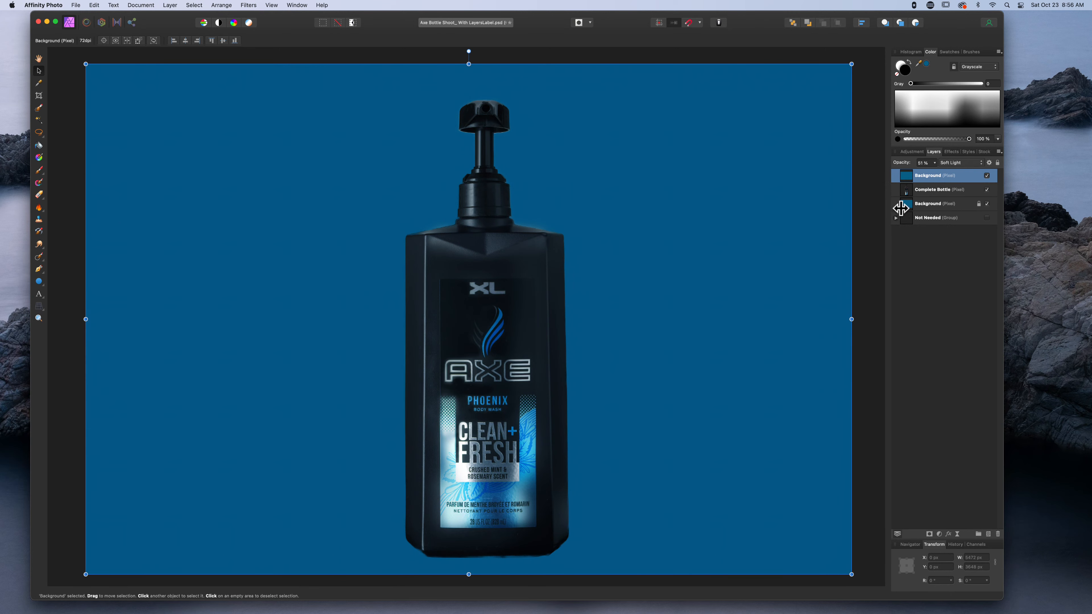
drag(903, 165, 888, 173)
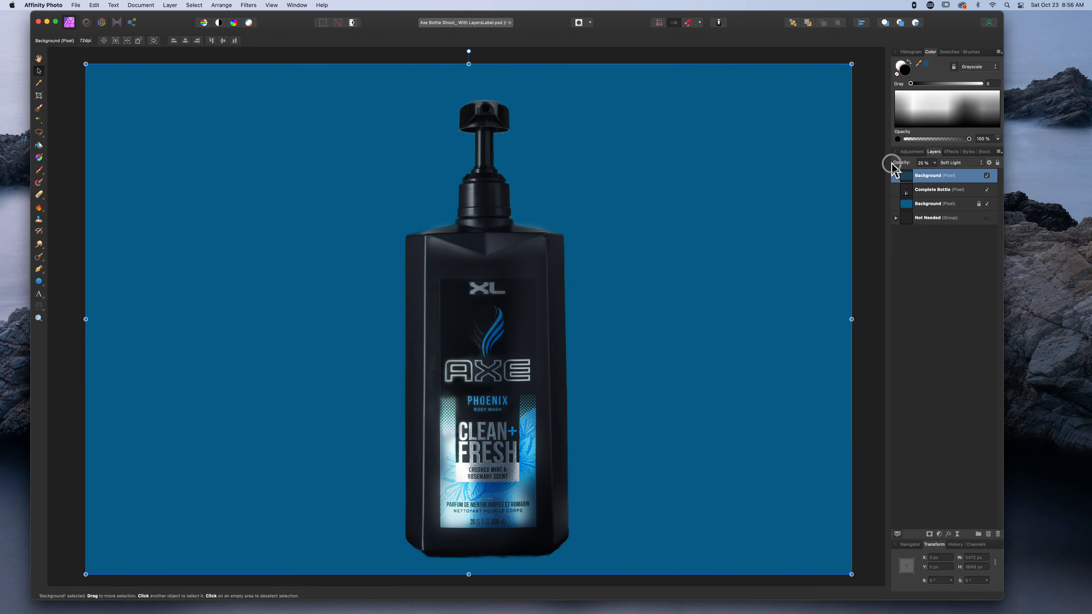
click(987, 176)
click(987, 176)
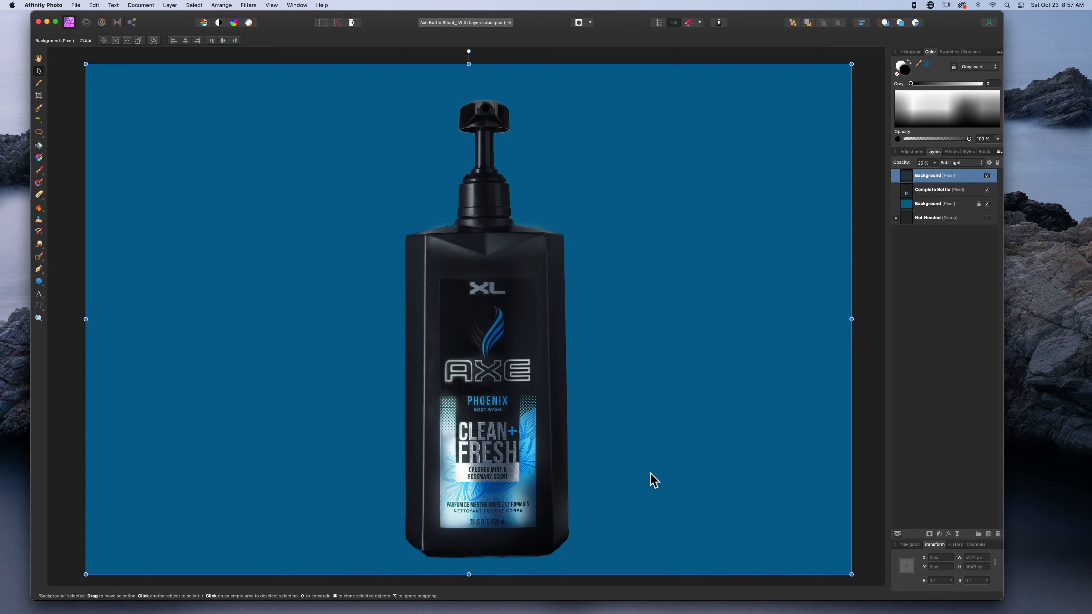
Step: Add a new pixel layer and draw a flat black ellipse about 1534 × 117 px beneath the bottle's base
click(989, 534)
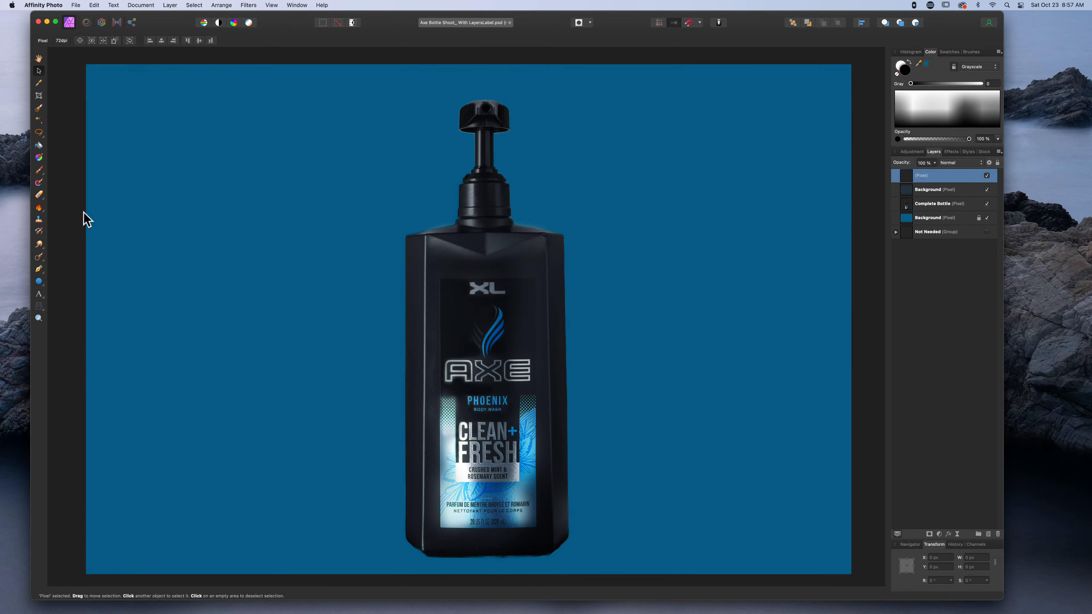
click(39, 281)
click(75, 294)
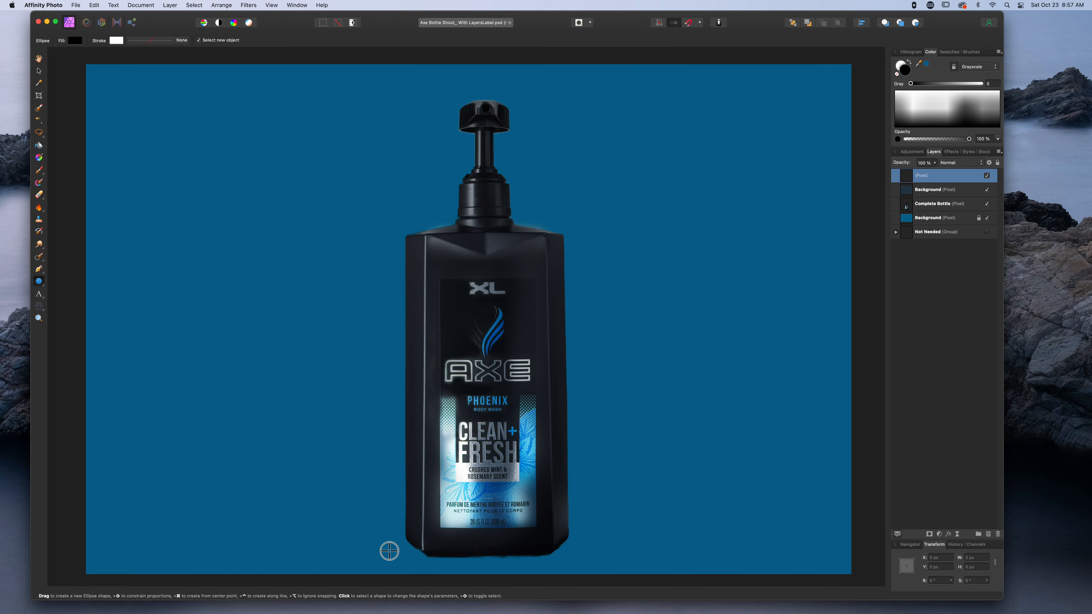
mouse_move(388, 549)
mouse_down()
mouse_move(617, 566)
mouse_move(603, 567)
mouse_up()
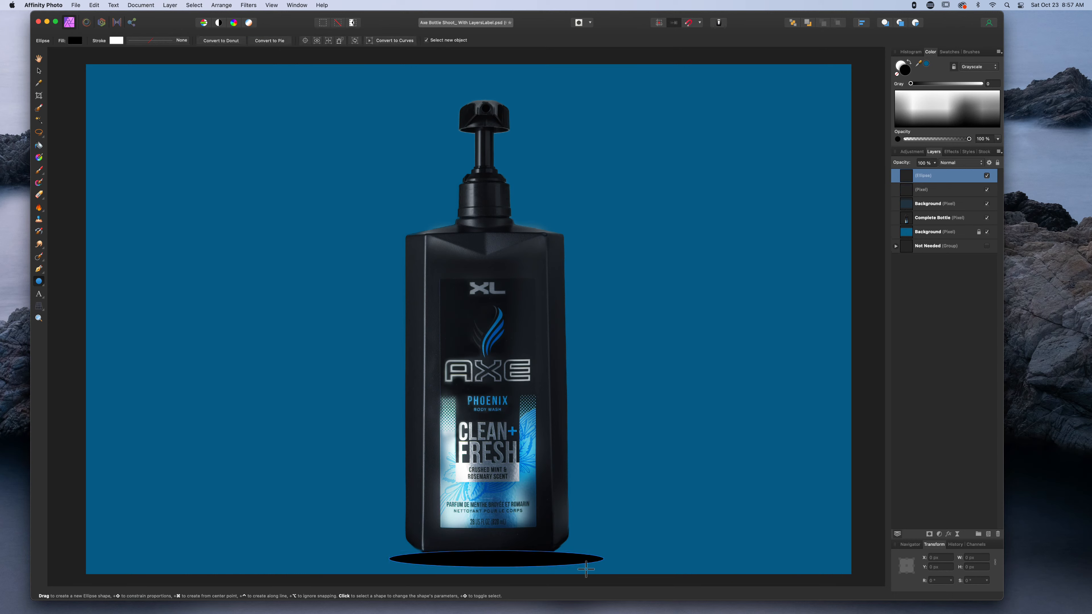
click(497, 559)
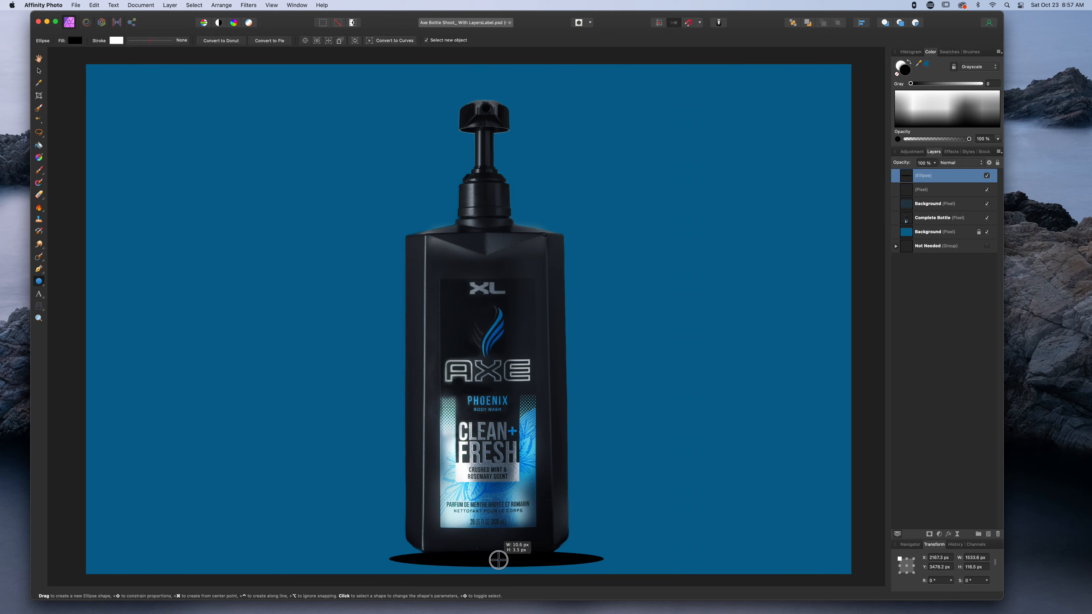
key(super+z)
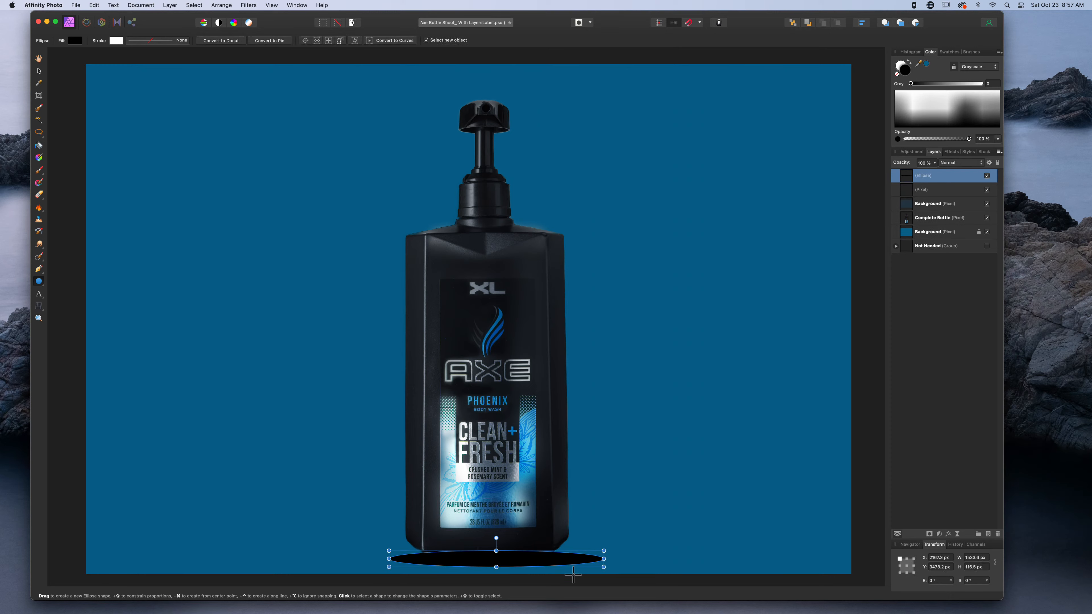
Step: Widen the black ellipse to about 1649 px and position it centred against the bottle's base
key(v)
drag(482, 563, 476, 552)
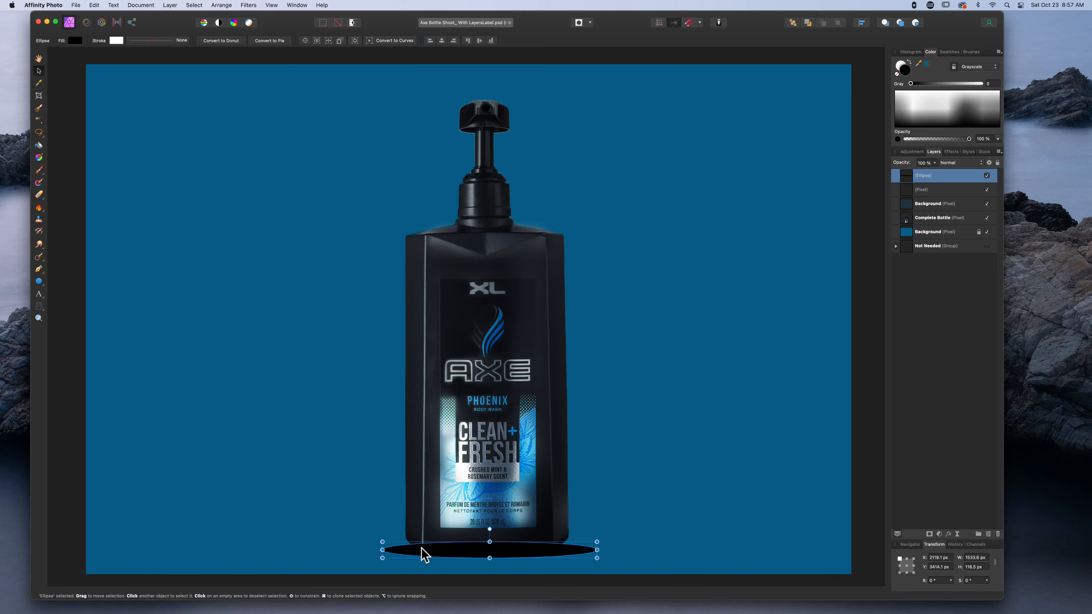
drag(382, 552, 370, 551)
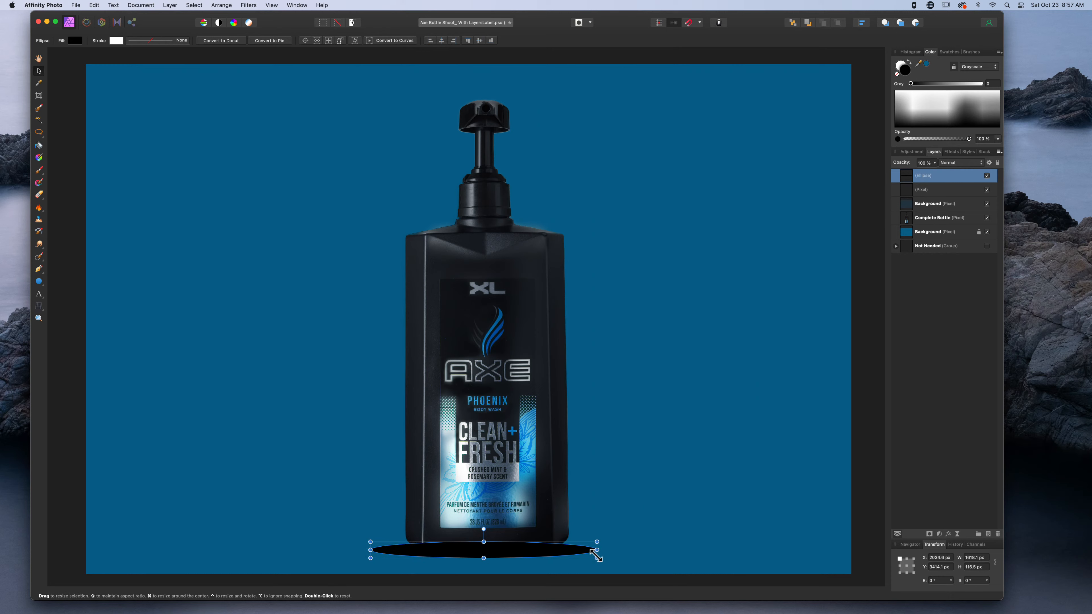
drag(599, 551, 601, 551)
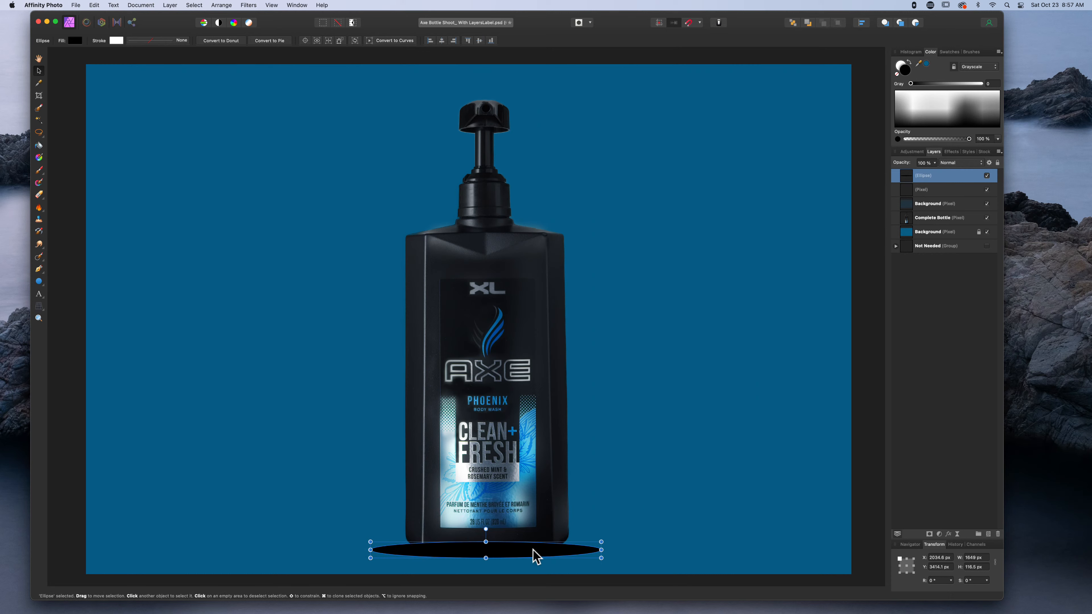
drag(516, 550, 515, 554)
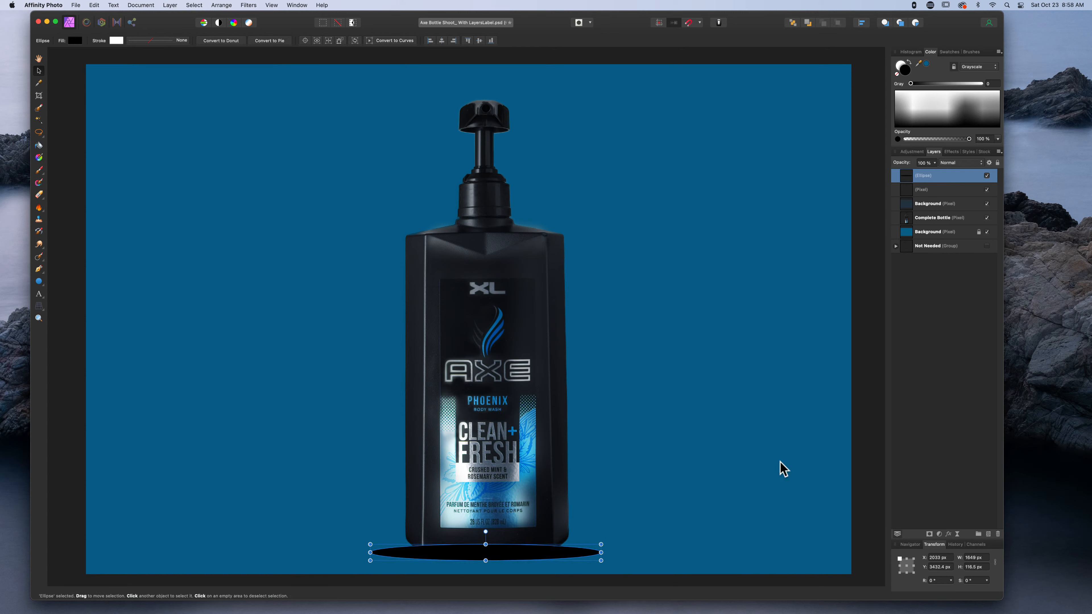
Step: Rename the ellipse layer as Shadow
double_click(923, 176)
text(Shadow)
key(Return)
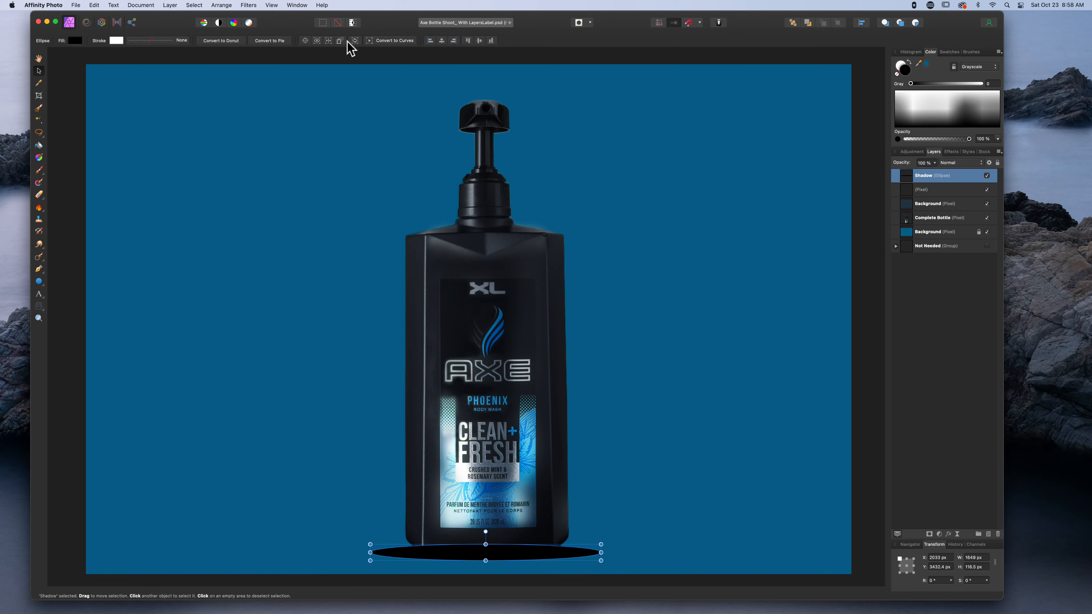
Step: Apply a Gaussian Blur with a radius of 37.8 px to the Shadow layer
click(248, 6)
mouse_move(256, 32)
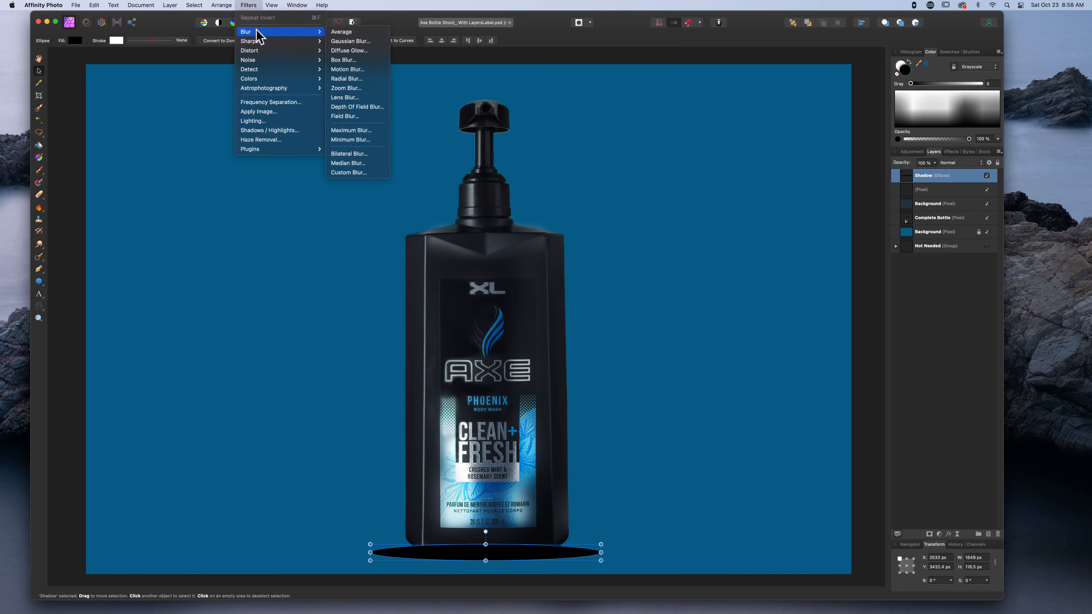
click(351, 41)
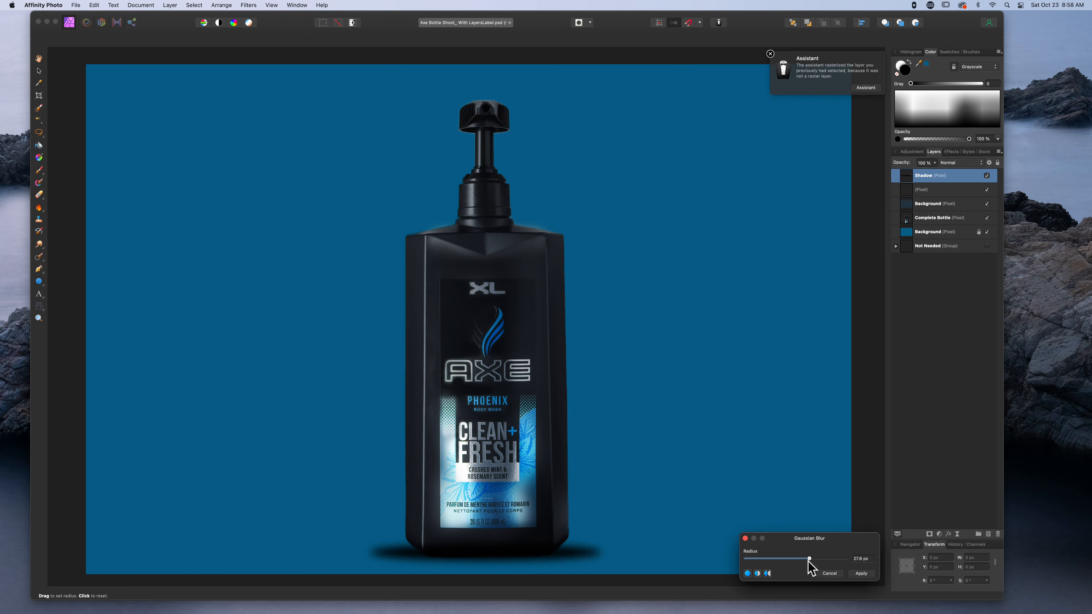
drag(809, 561, 721, 566)
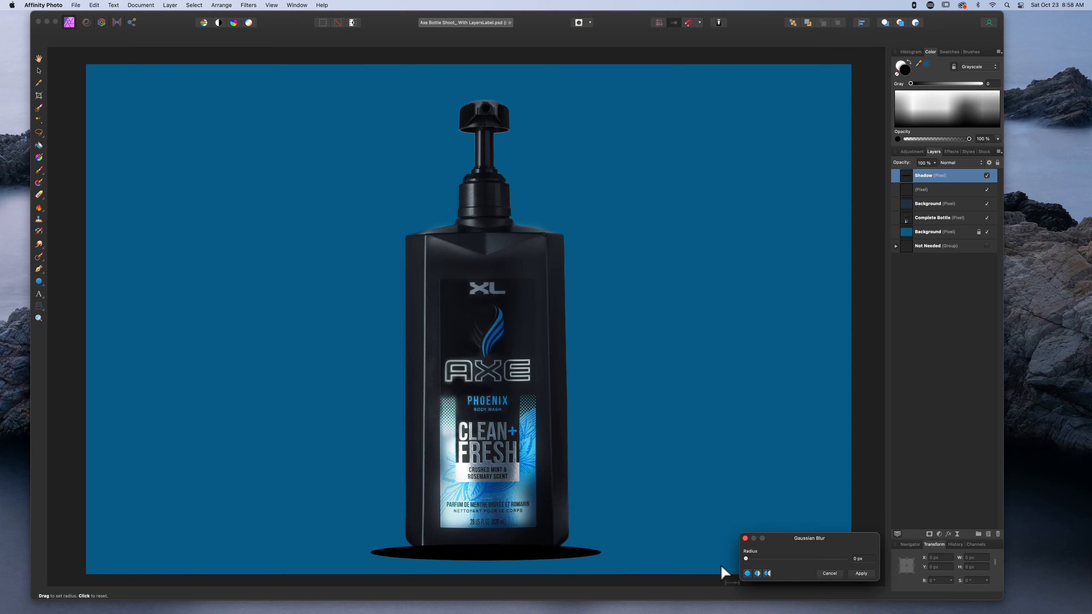
click(746, 559)
drag(745, 559, 821, 559)
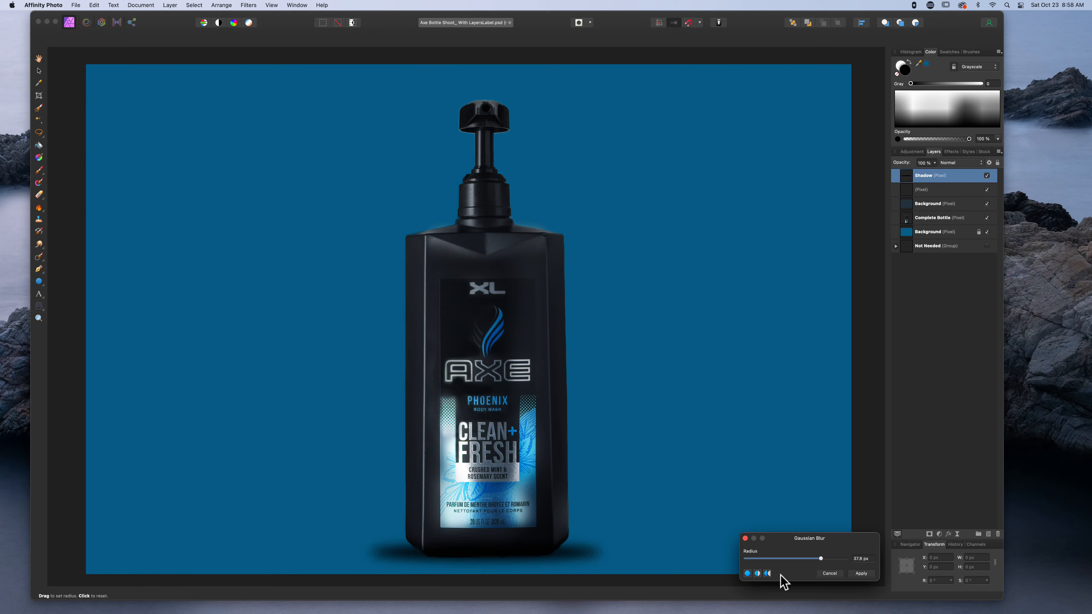
click(861, 574)
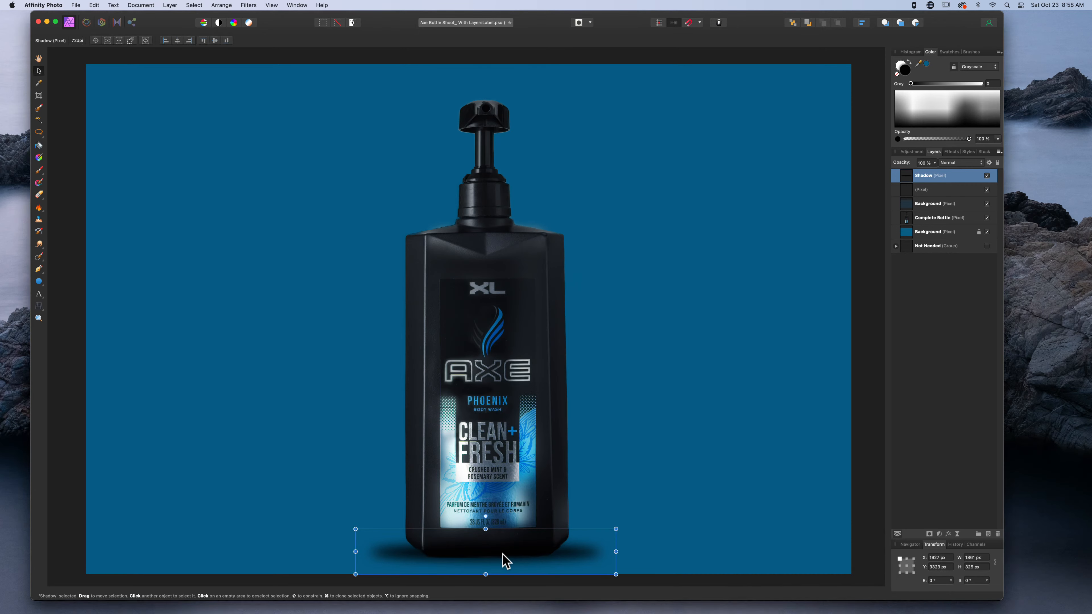
Step: Scale the blurred shadow down to about 1644 × 287 px and recentre it under the bottle
drag(503, 553, 504, 559)
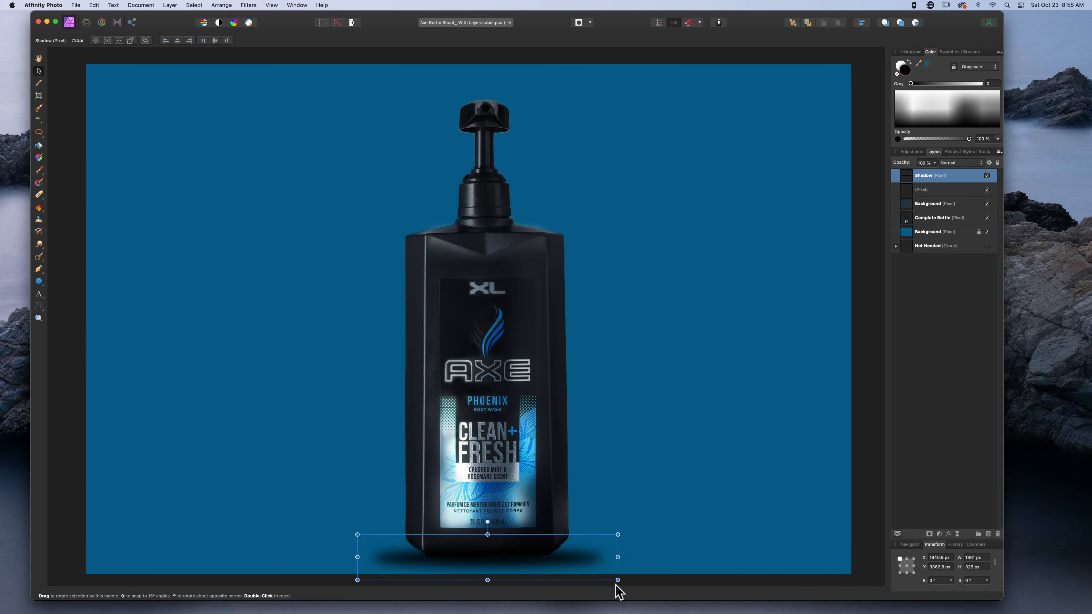
drag(617, 580, 588, 563)
drag(473, 550, 486, 553)
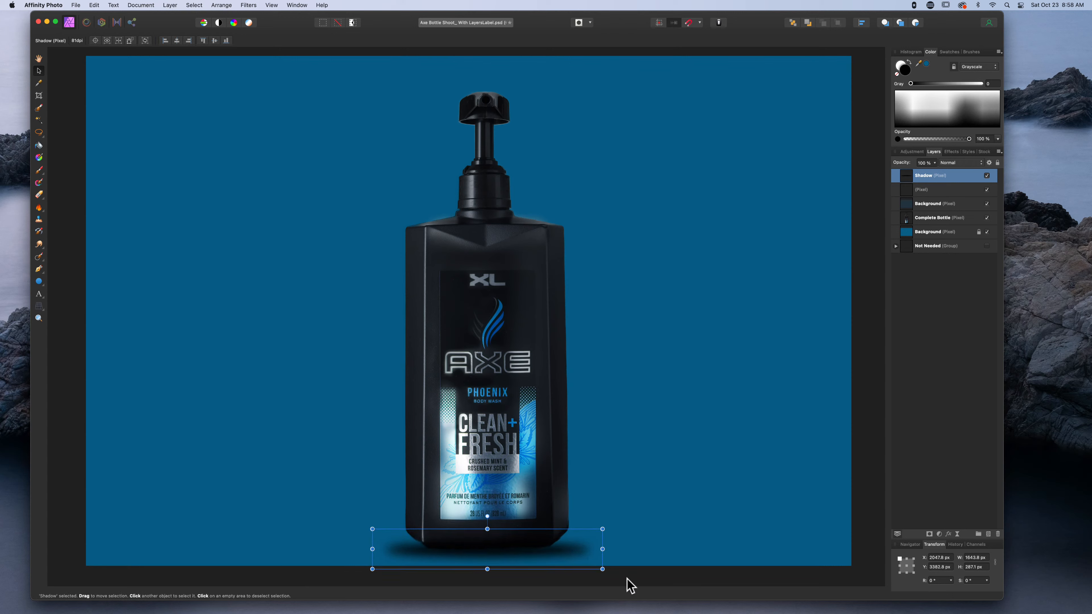
Step: Shrink the shadow further to about 1443 × 252 px and nudge it into place under the bottle's base
drag(602, 569, 581, 565)
drag(451, 544, 456, 545)
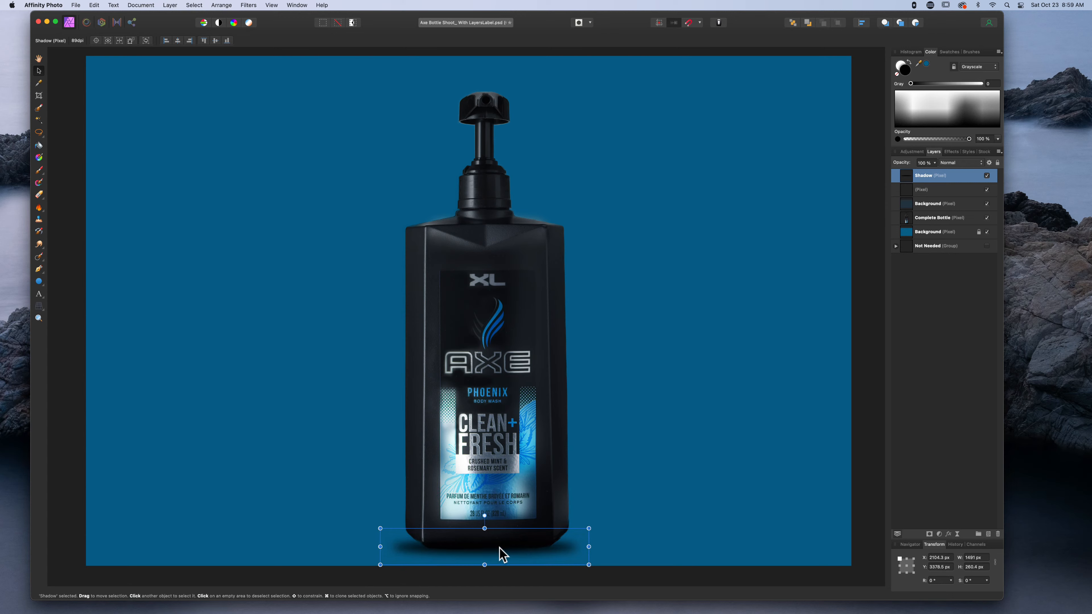
drag(500, 551, 502, 552)
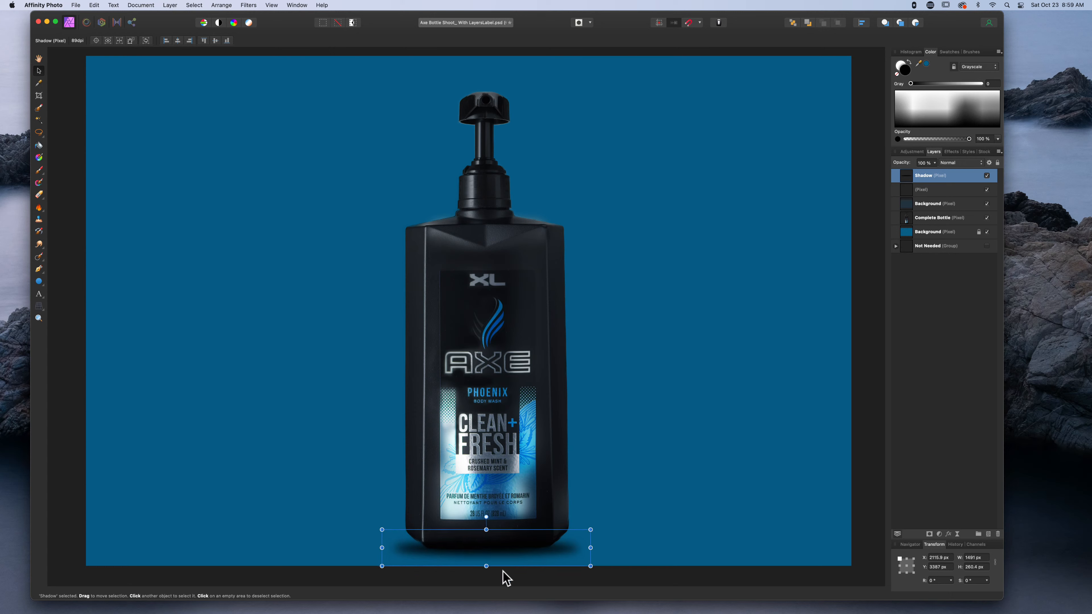
drag(385, 564, 390, 563)
drag(466, 555, 466, 555)
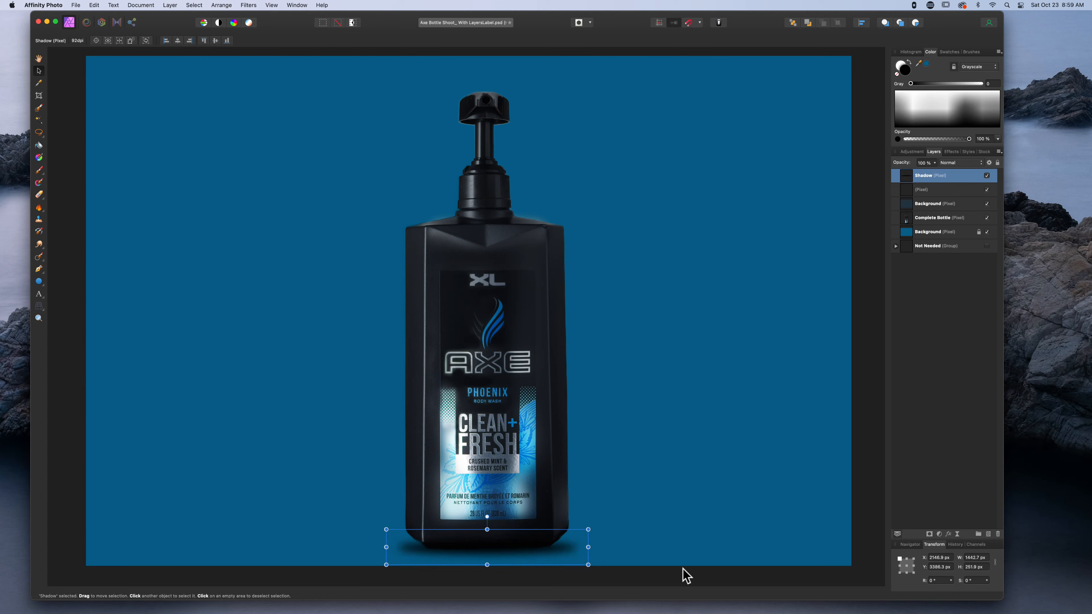
Step: Duplicate the Shadow layer and lower the copy's opacity to 74%
click(867, 513)
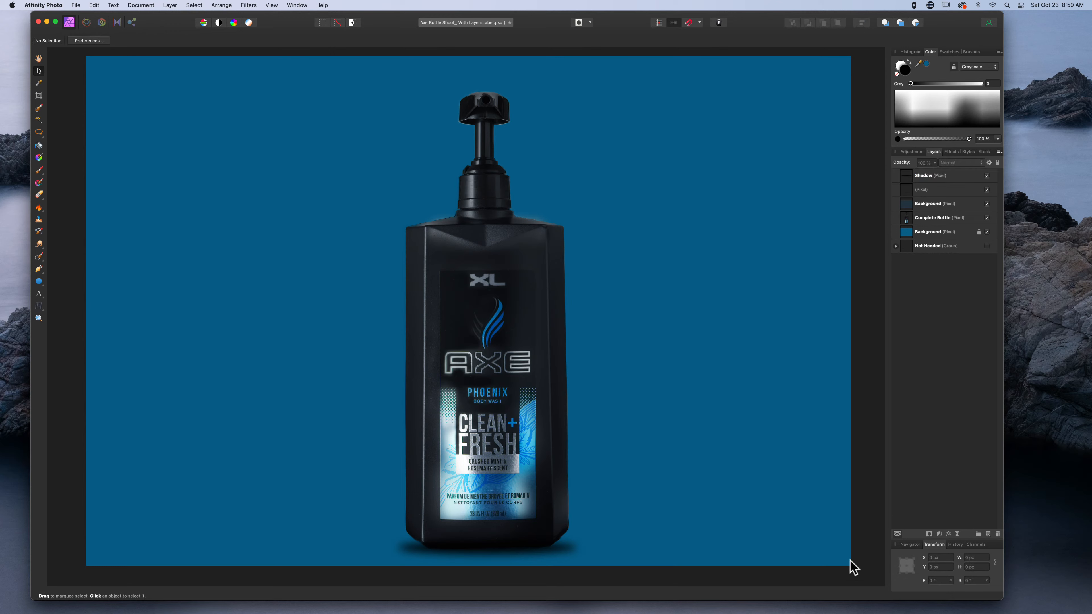
click(951, 178)
right_click(951, 177)
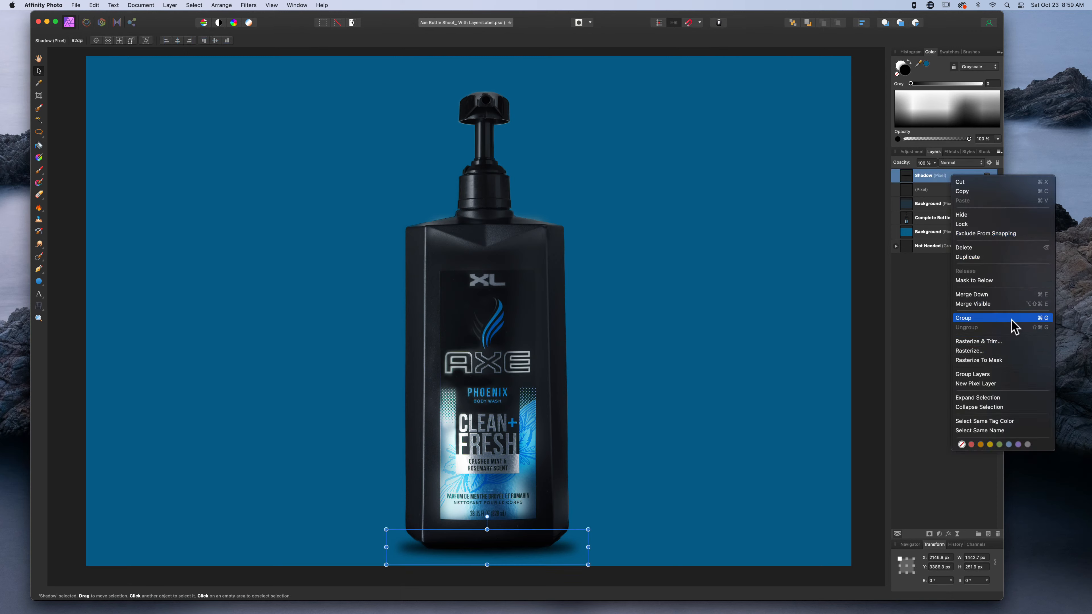
click(982, 257)
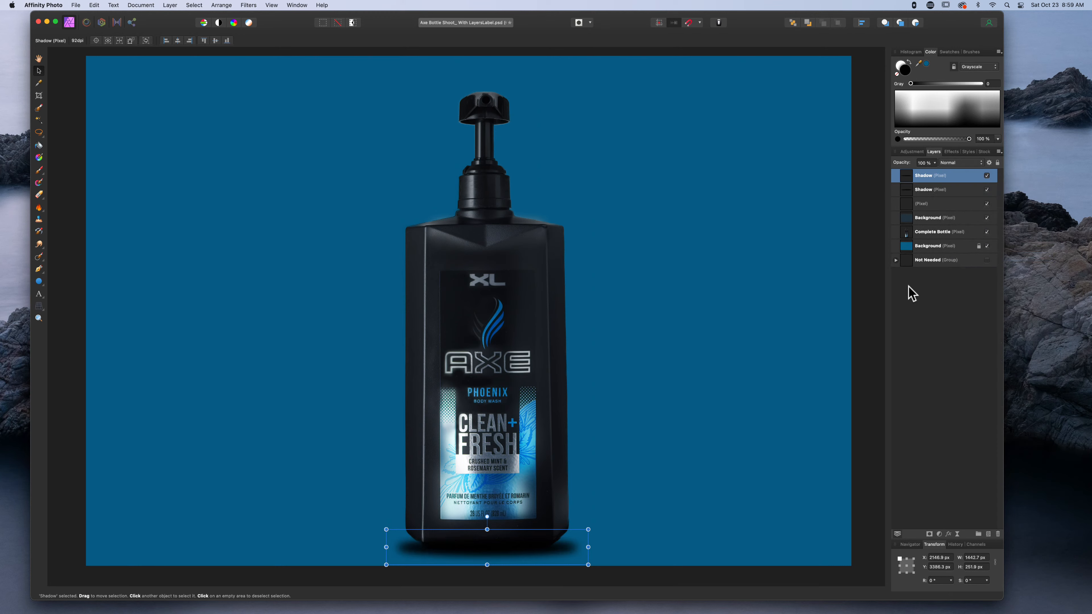
drag(902, 160, 885, 161)
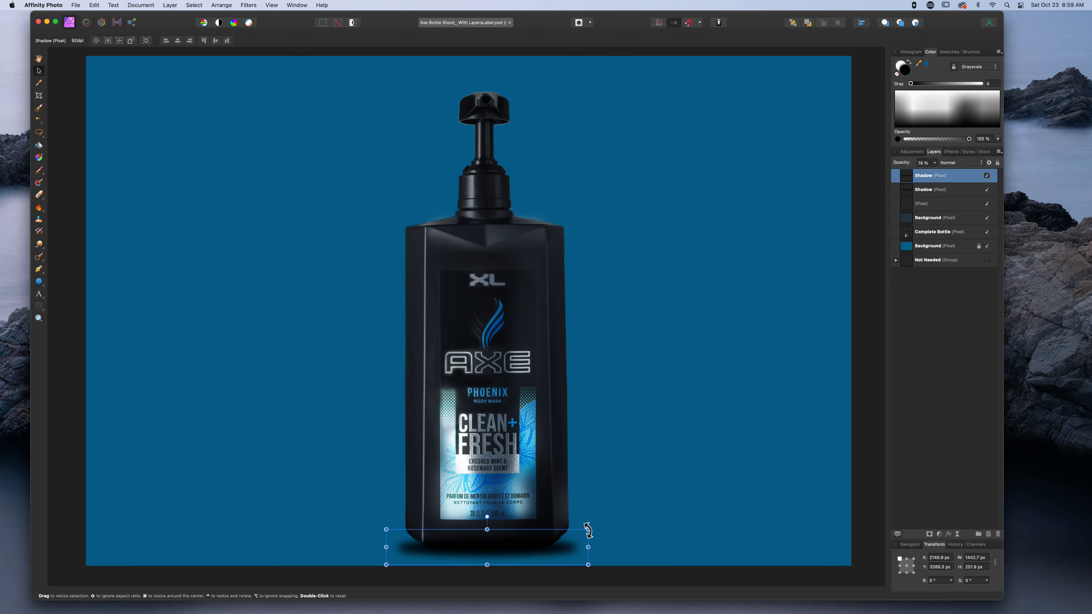
Step: Enlarge the shadow copy to about 1669 × 291 px, recentre it under the bottle, and place it below the original Shadow layer
drag(587, 530, 620, 524)
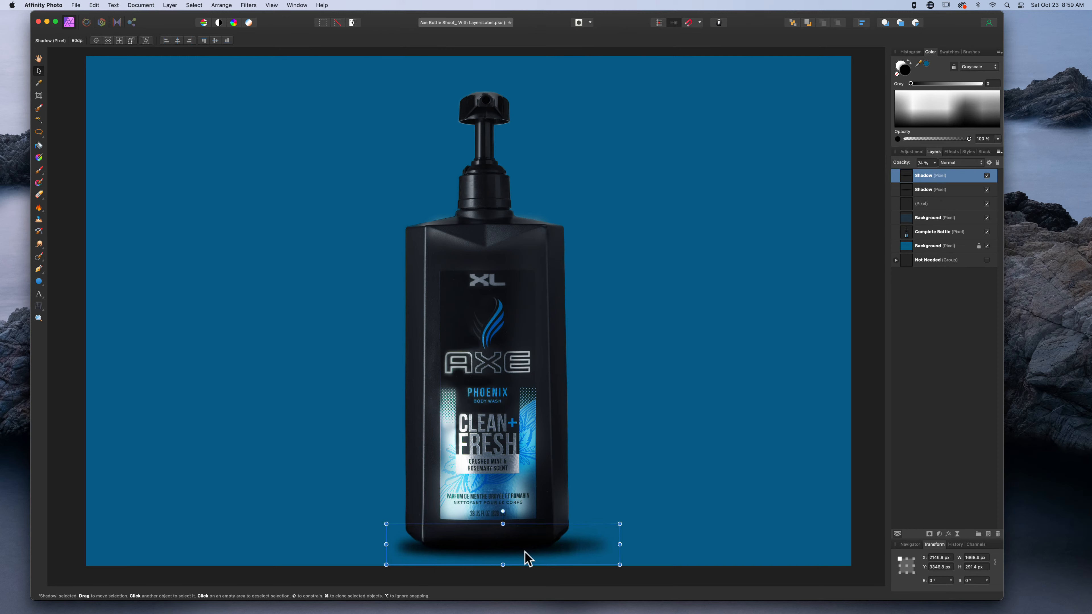
drag(525, 552, 510, 556)
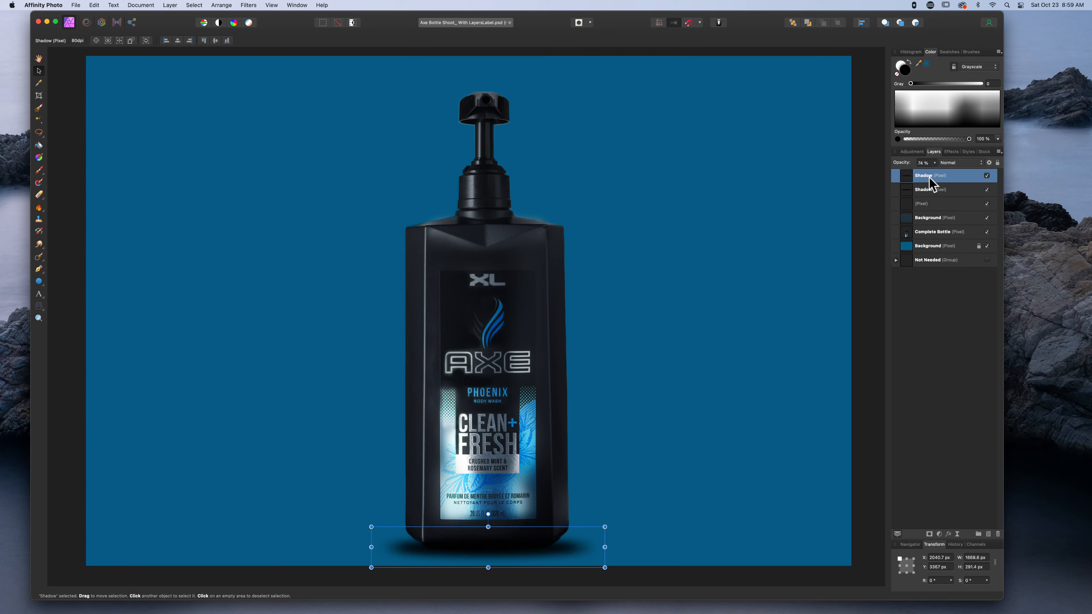
drag(931, 182, 934, 206)
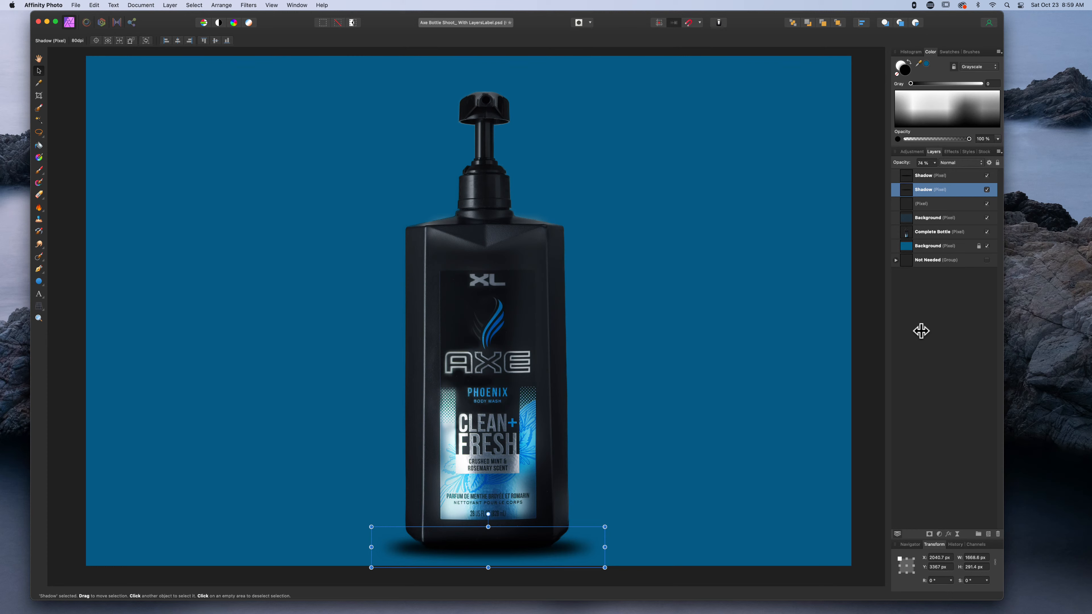
click(870, 432)
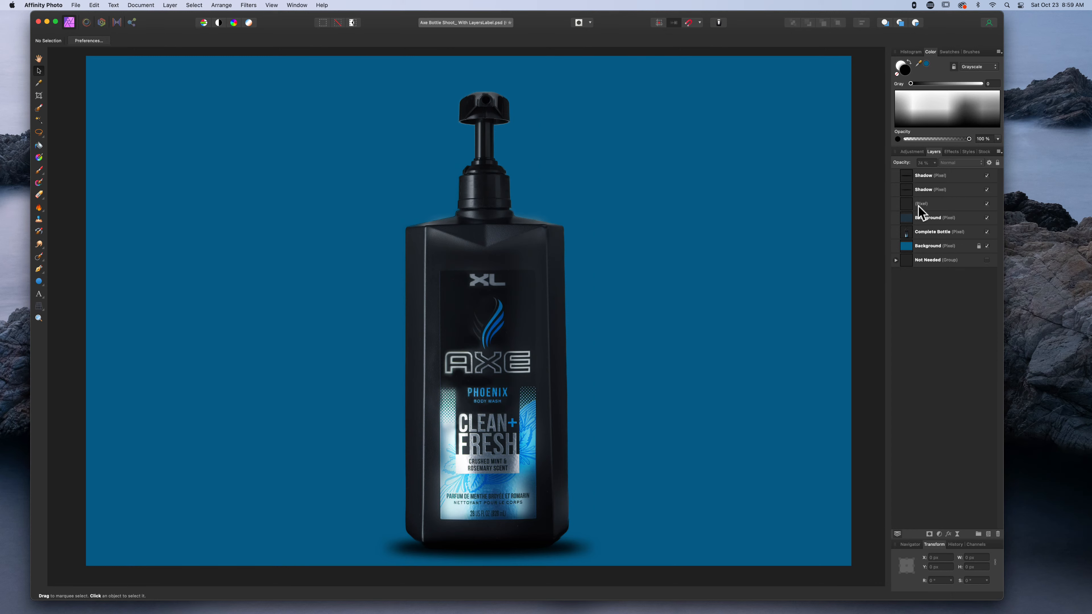
Step: Move the Soft Light Background layer to the top of the layer stack and the unnamed pixel layer to the very bottom
click(934, 221)
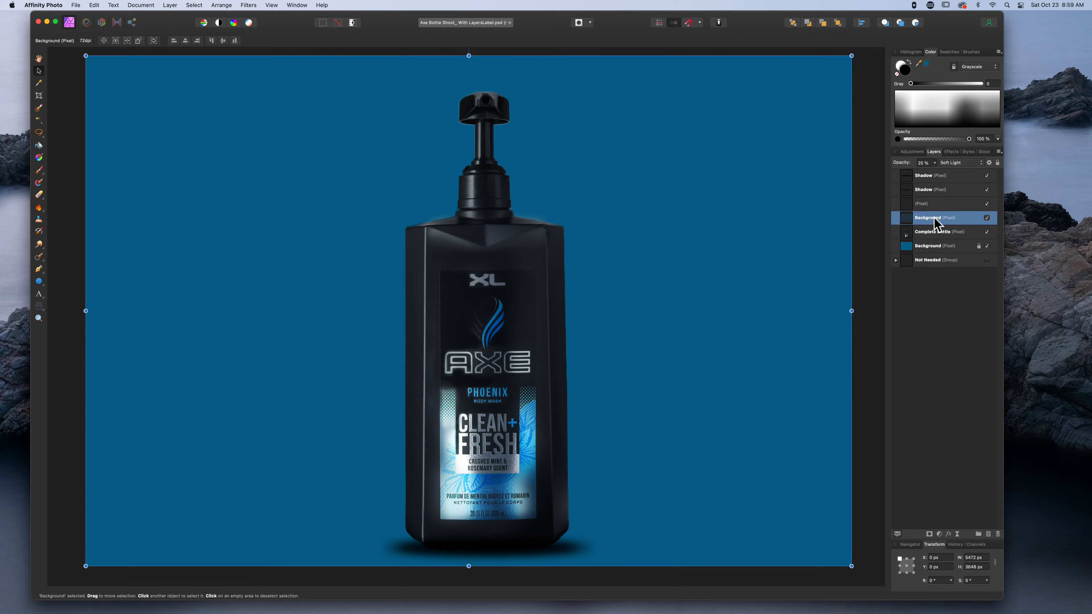
drag(937, 223, 913, 172)
click(922, 190)
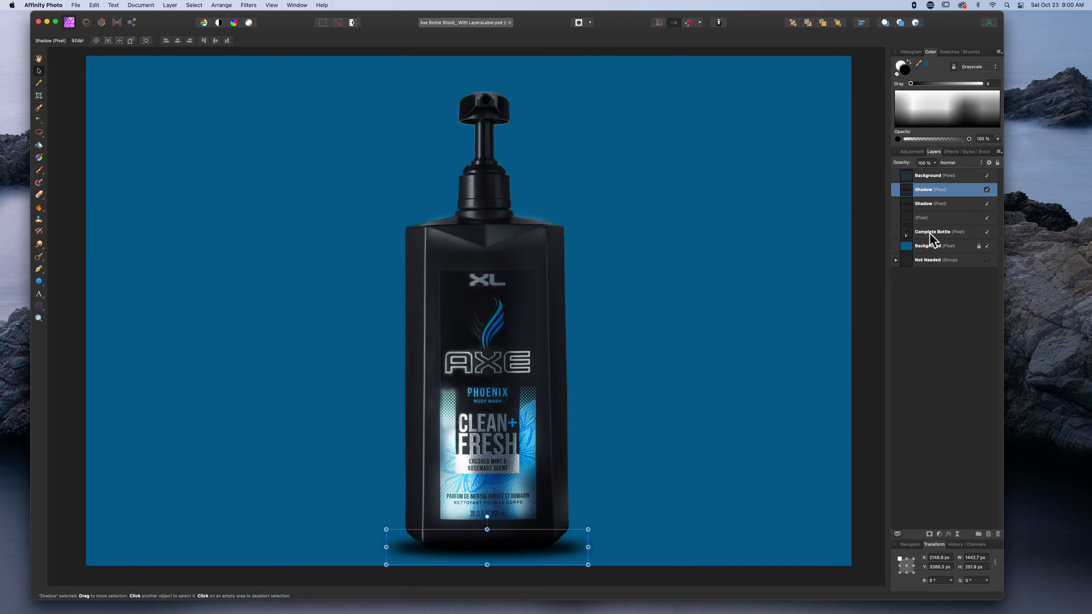
click(987, 217)
click(956, 217)
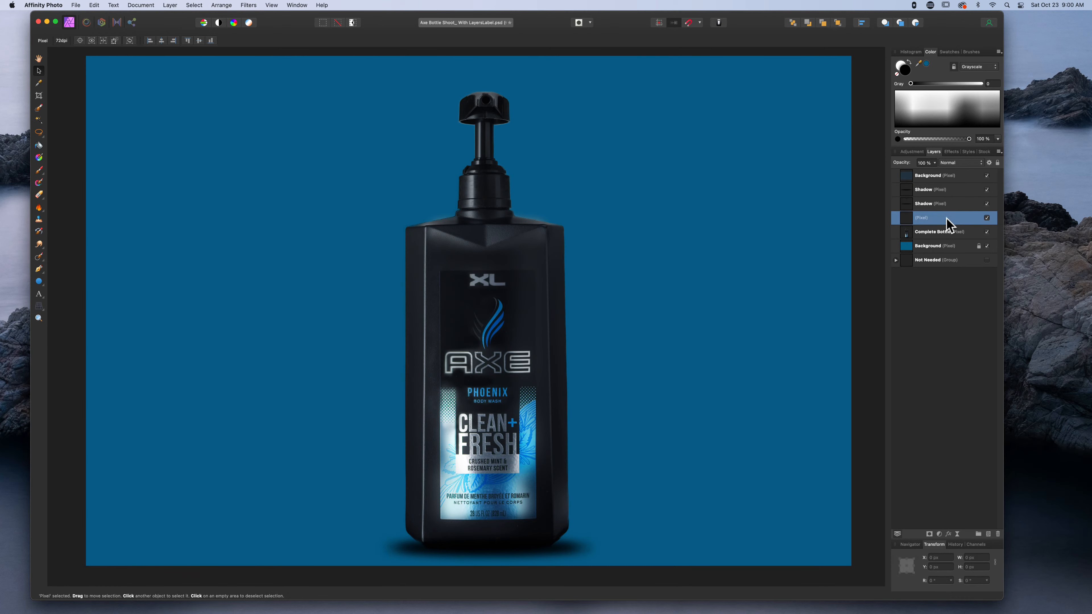
click(987, 218)
click(987, 217)
drag(931, 219, 928, 282)
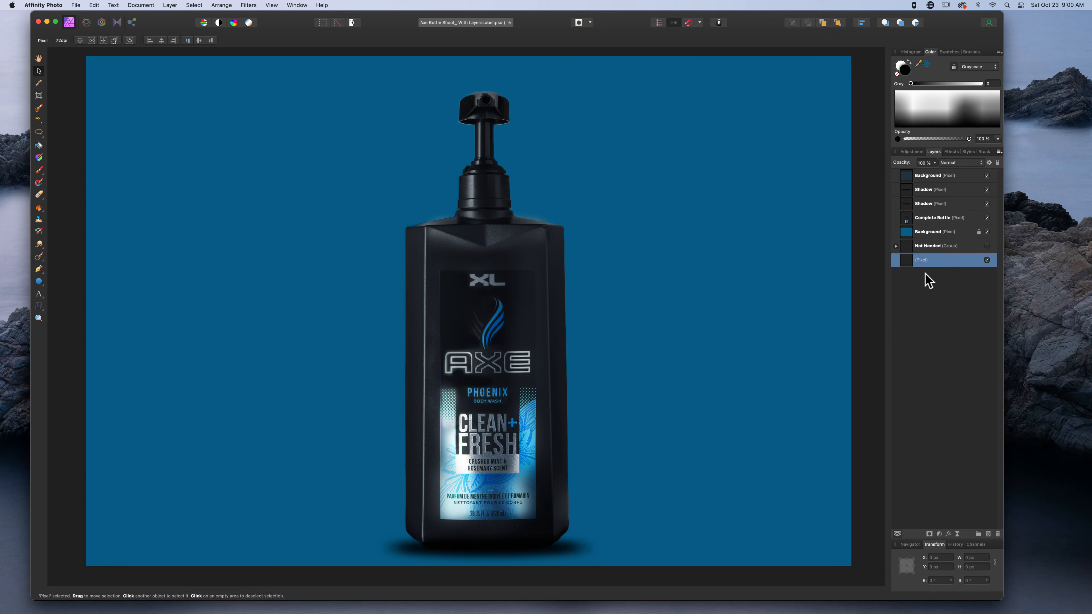
Step: Group the Complete Bottle layer with both Shadow layers and name the group Front Bottle
click(929, 218)
shift+click(933, 192)
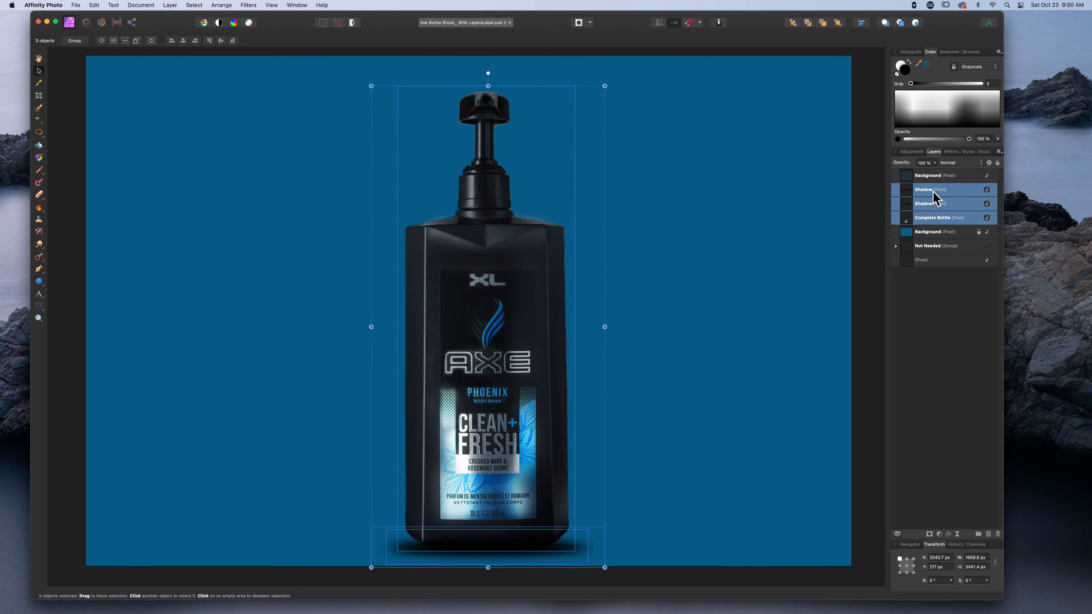
click(978, 534)
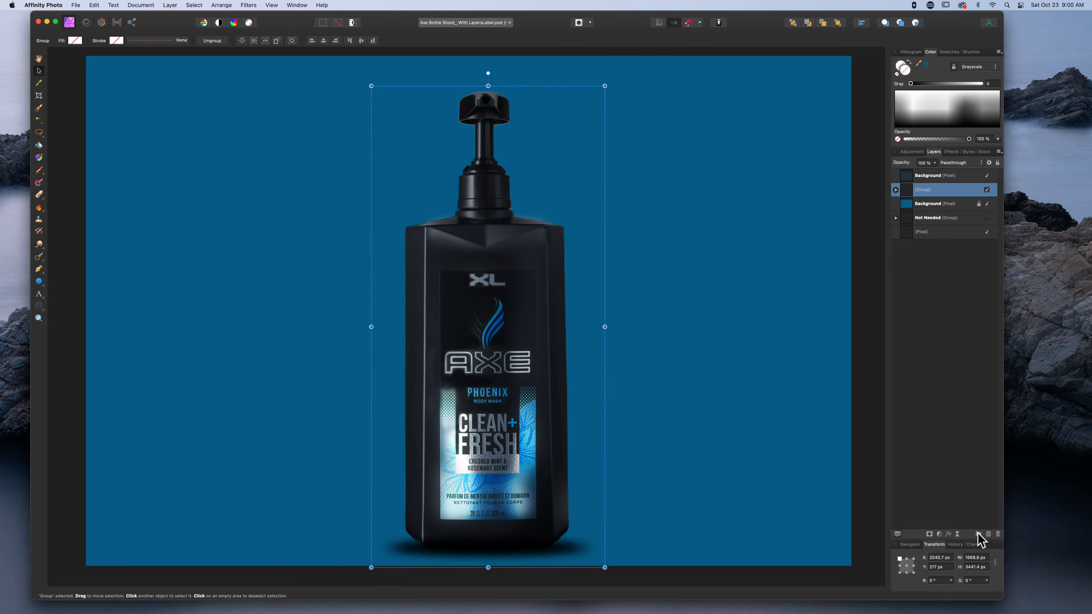
double_click(922, 190)
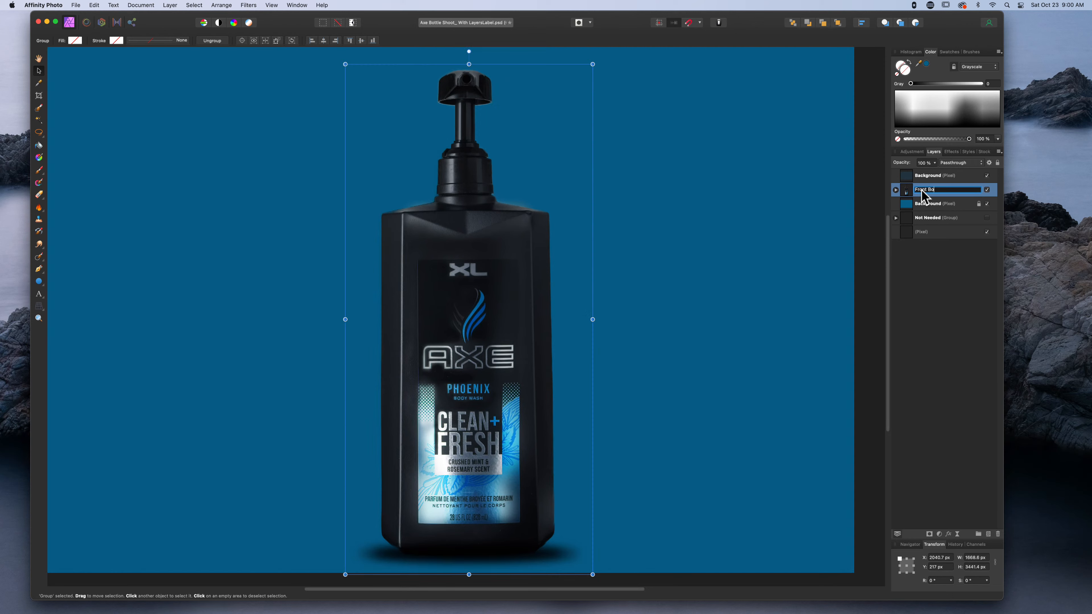
text(Front Bottle)
key(Return)
Step: Duplicate the Front Bottle group and rename the copy as Left Bottle
right_click(931, 197)
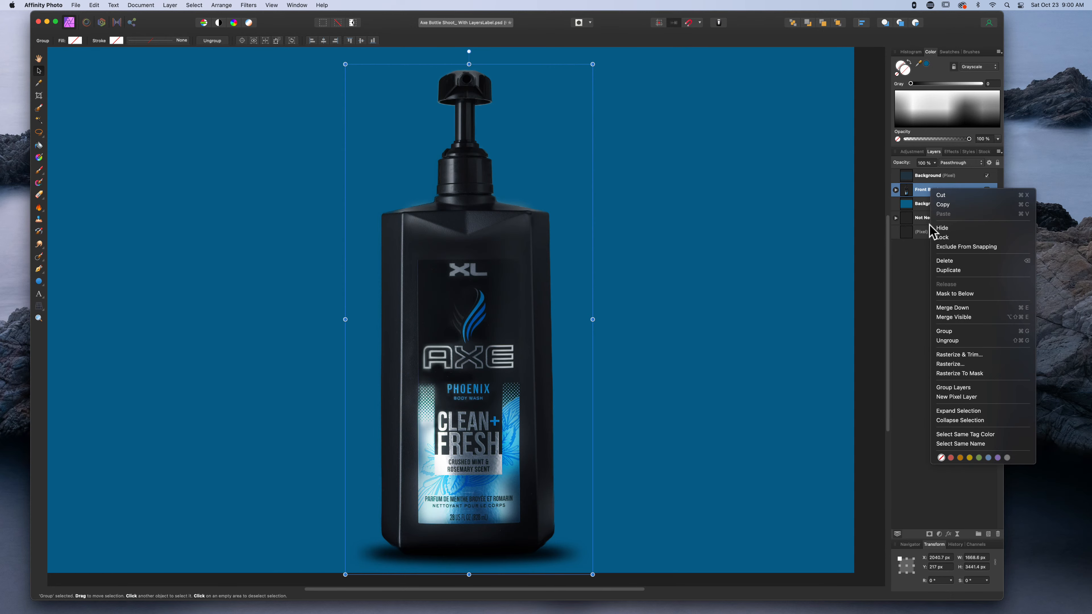
click(946, 270)
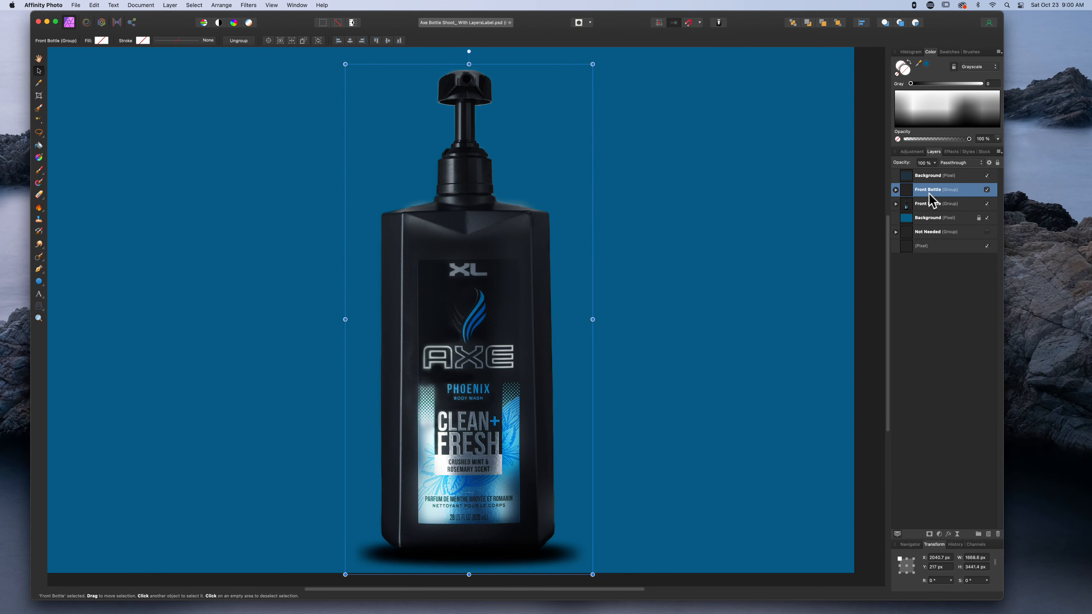
double_click(927, 191)
text(Left Bottle)
key(Return)
Step: Make a second duplicate of the Front Bottle group and rename it as Right Bottle
right_click(923, 190)
click(915, 203)
right_click(928, 205)
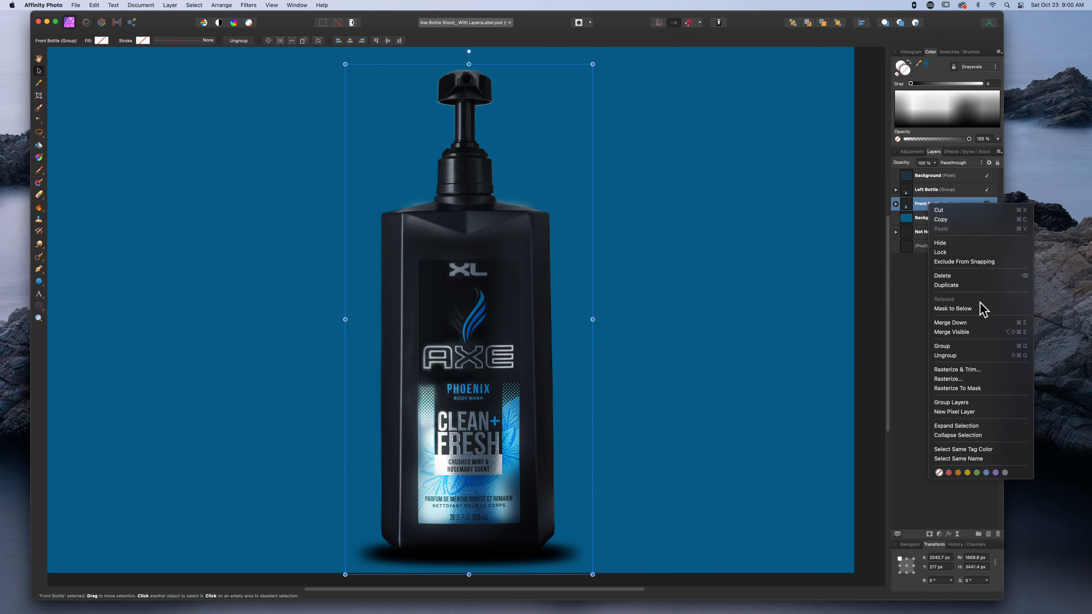
click(957, 285)
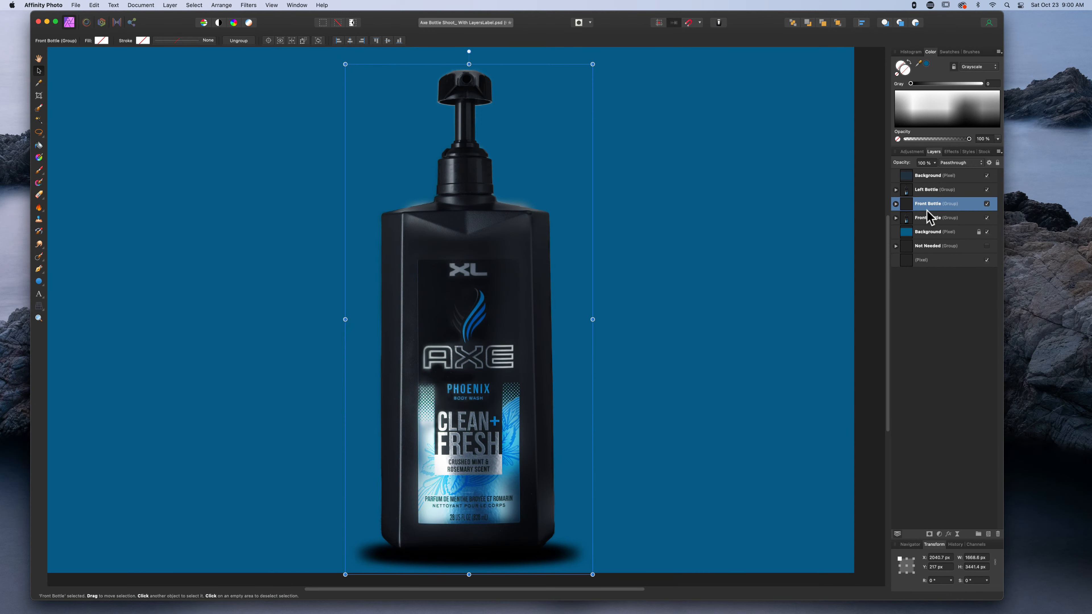
double_click(924, 203)
text(Right Bottle)
key(Return)
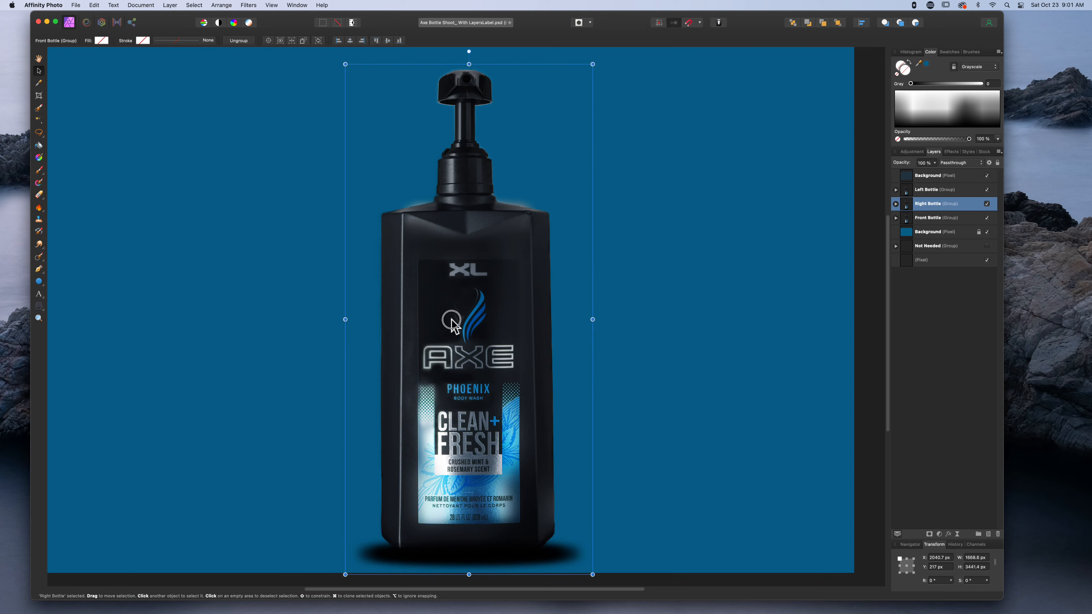
Step: Shift the Right Bottle group to the right and the Left Bottle group to the left, each partly overlapping the centre bottle
drag(454, 327, 593, 332)
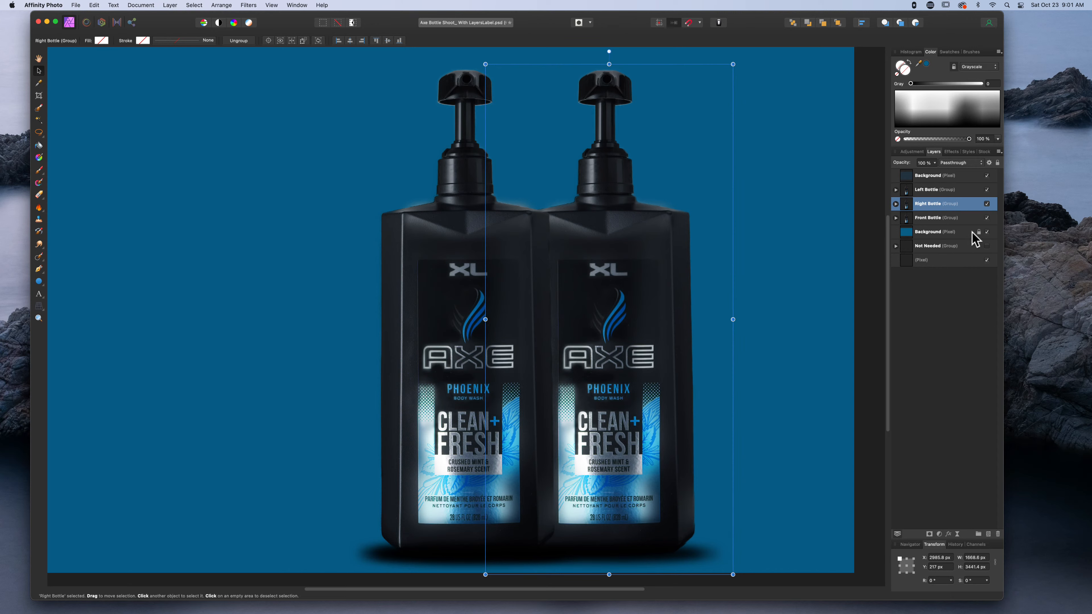
click(933, 190)
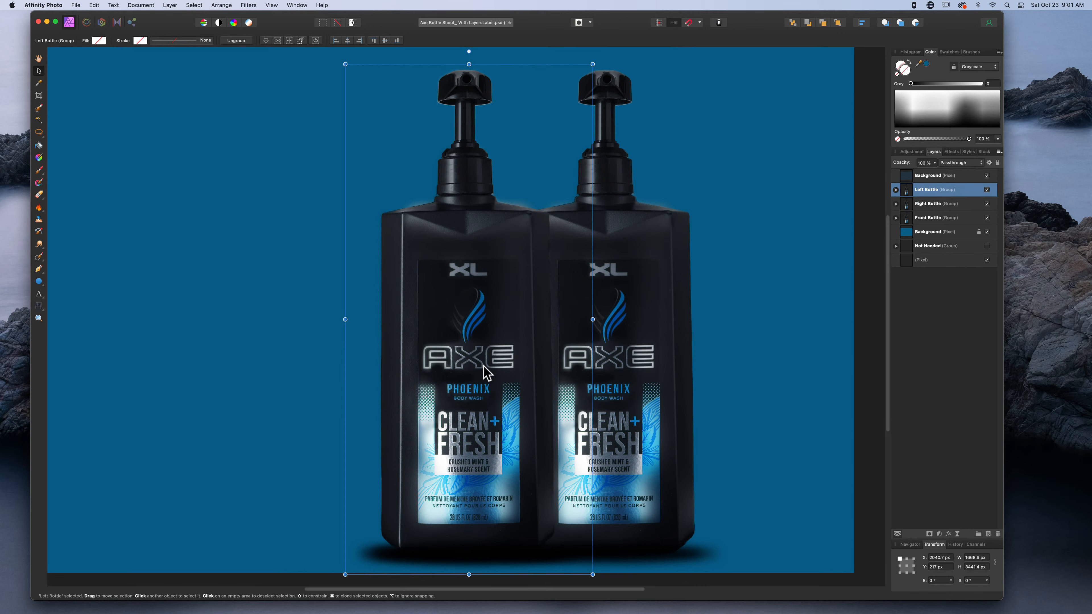
drag(482, 371, 340, 377)
Step: Move the Front Bottle group above the Left Bottle and Right Bottle groups in the layer order
click(932, 218)
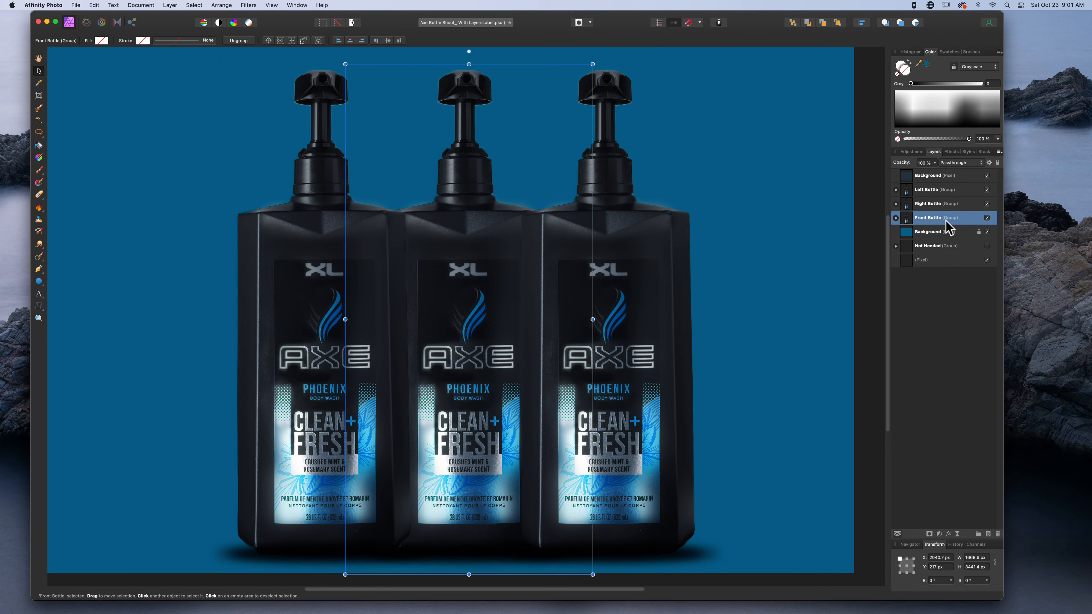
mouse_move(953, 220)
mouse_down()
mouse_move(935, 221)
mouse_move(914, 185)
mouse_up()
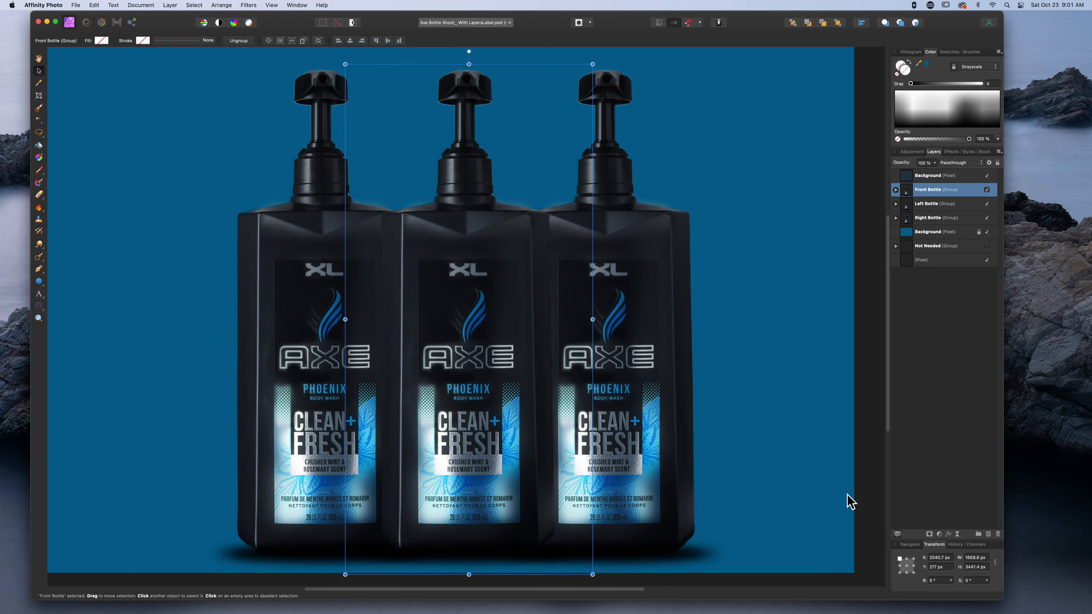
click(876, 425)
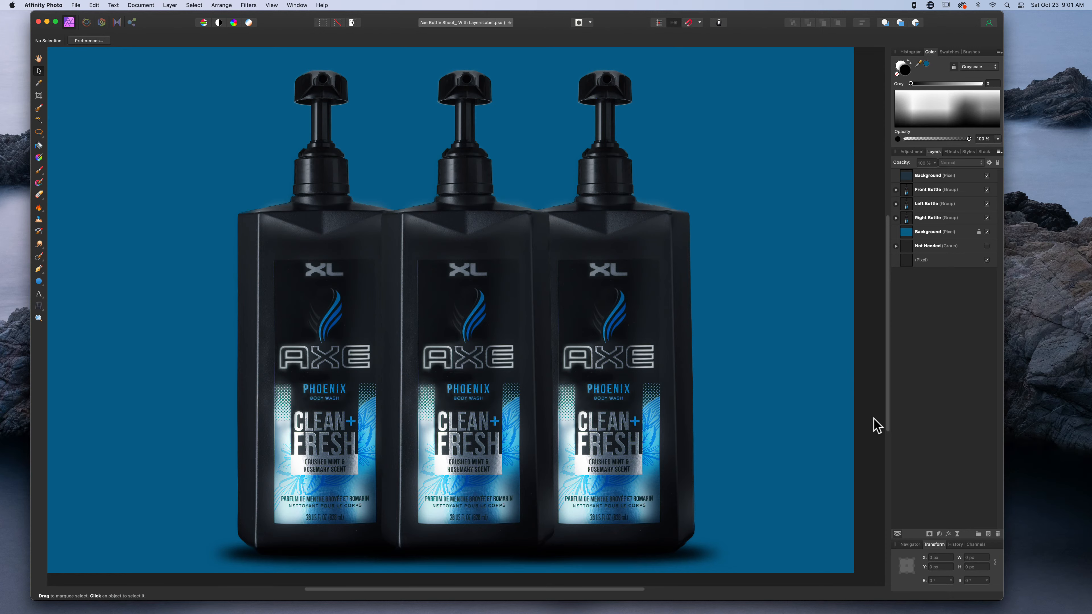
Step: Spread the side bottles outward until they no longer overlap the centre one, with Left Bottle at about X 878 px and Right Bottle at 3206 px
click(937, 190)
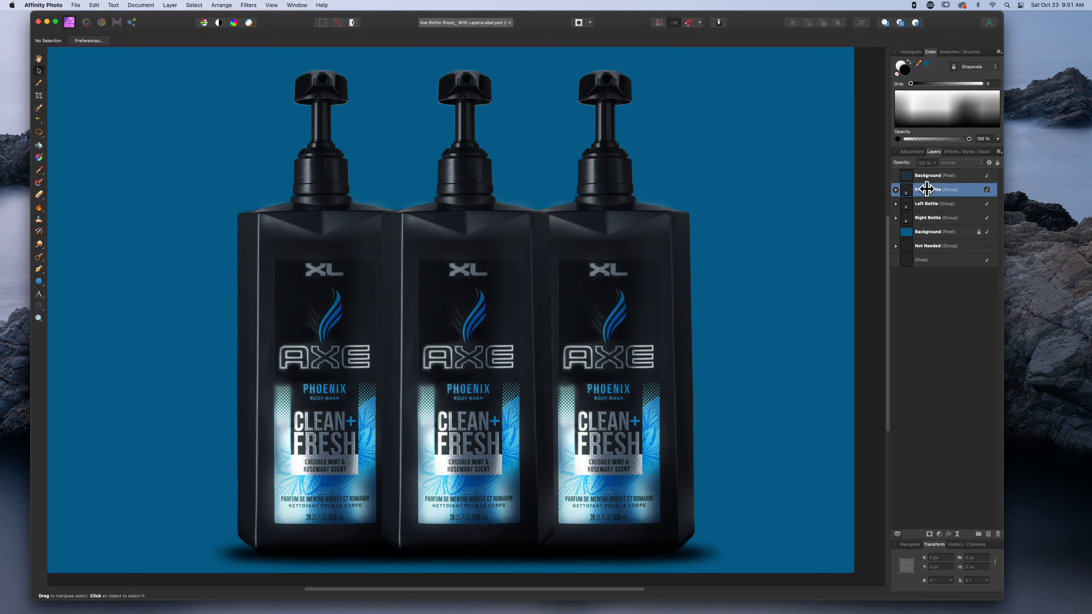
click(933, 204)
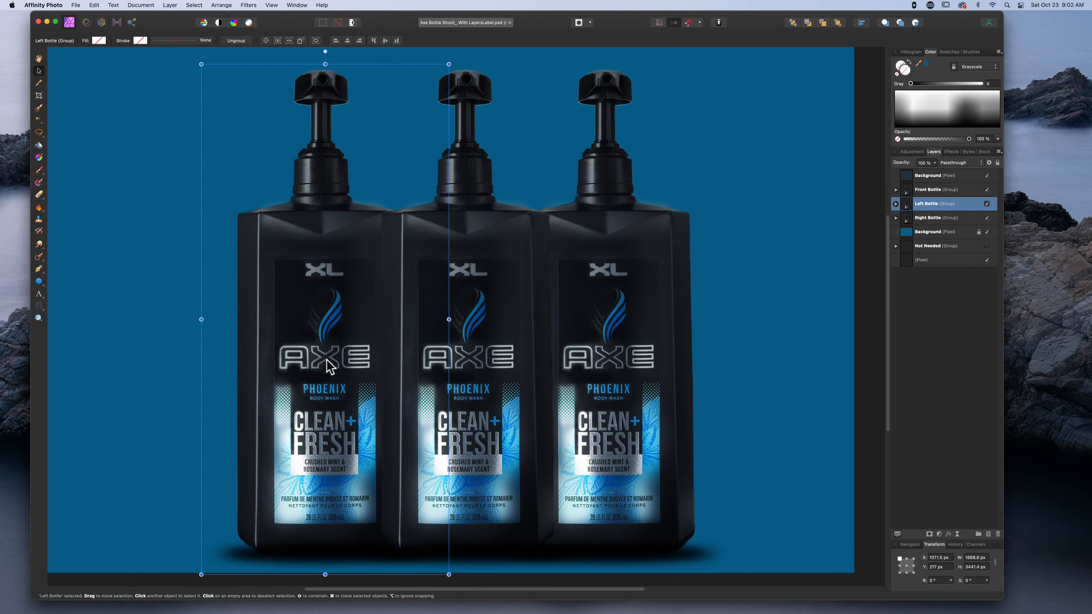
drag(327, 363, 298, 362)
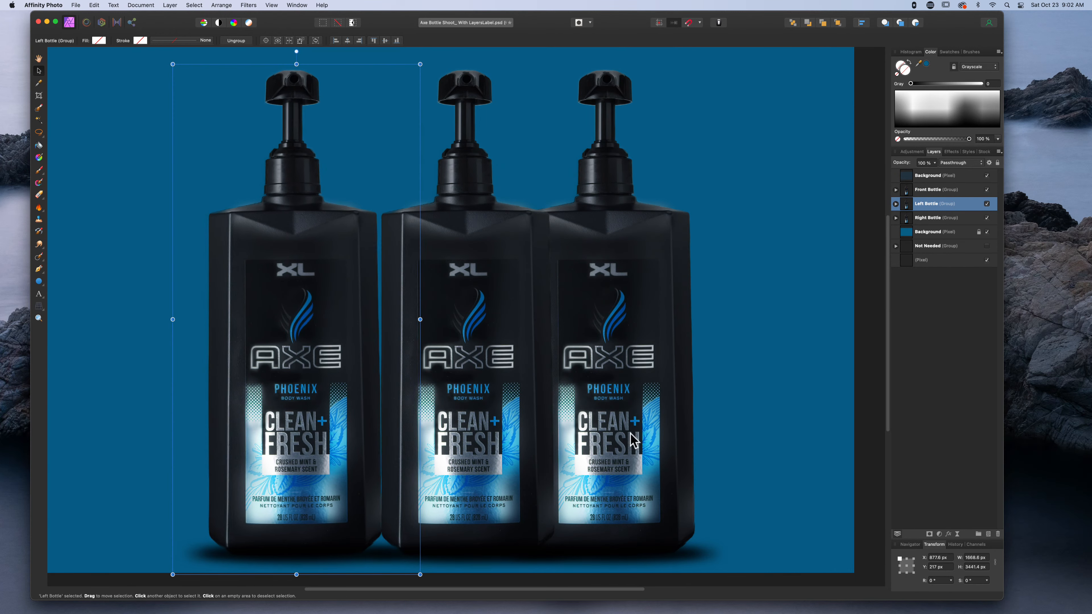
click(935, 217)
drag(650, 369, 639, 364)
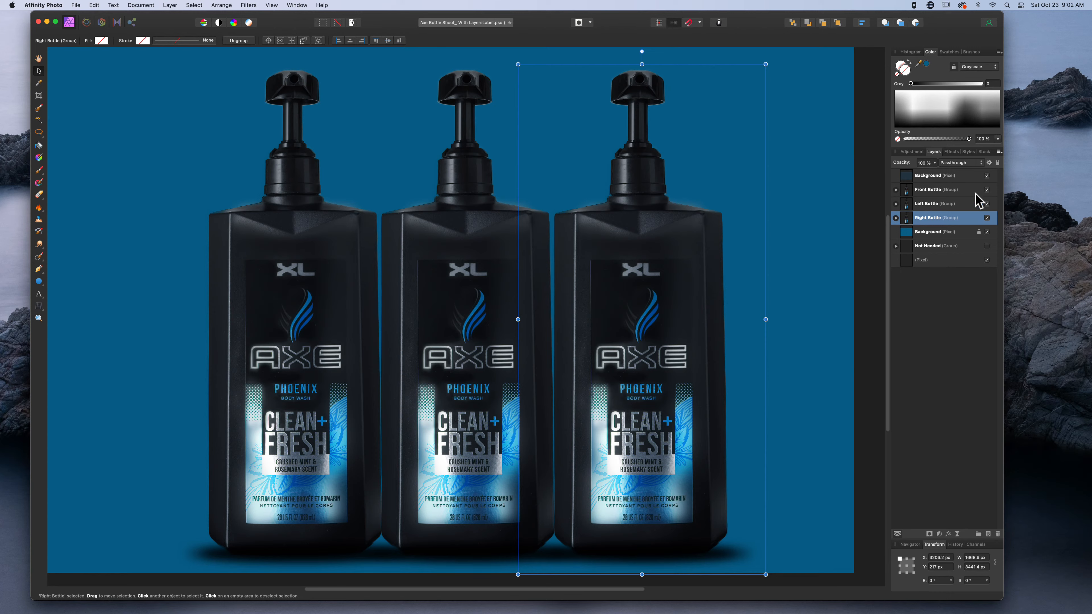
Step: Hide the Left Bottle and Right Bottle groups to view the front bottle alone, and show both groups again
click(986, 203)
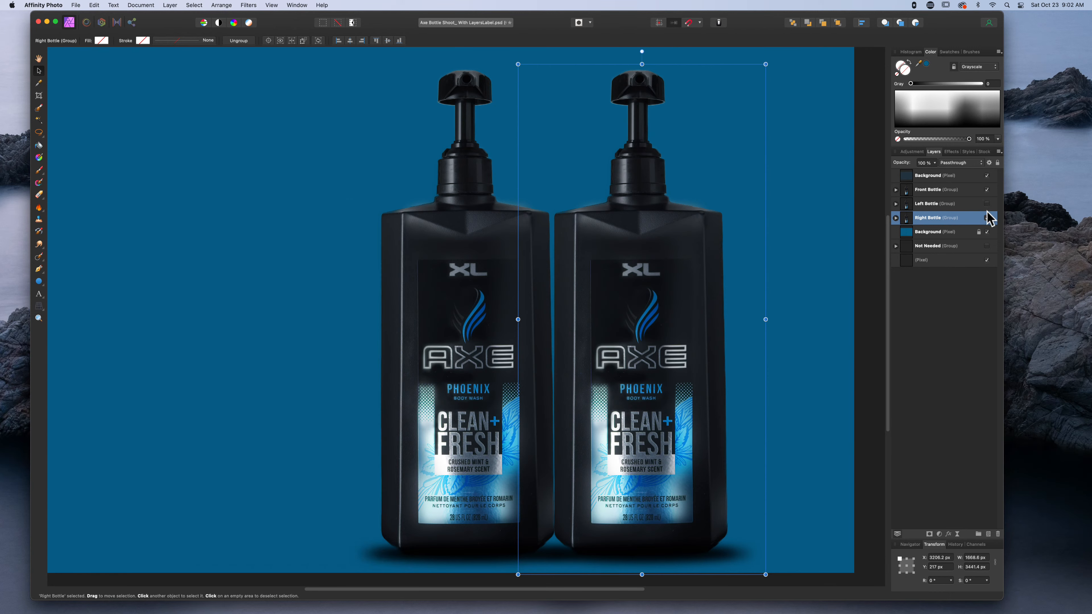
click(986, 218)
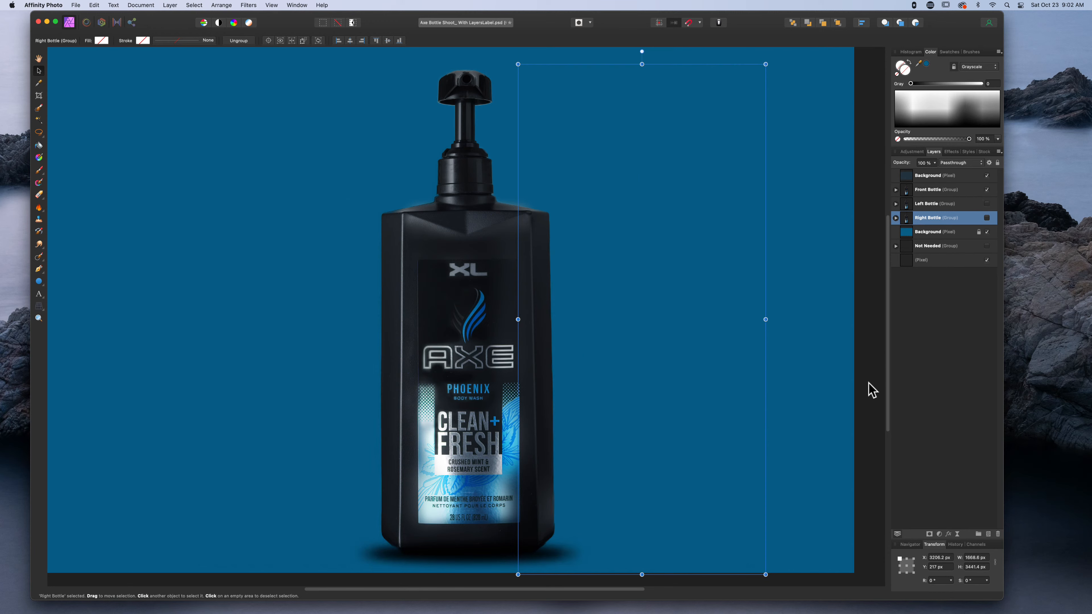
click(916, 340)
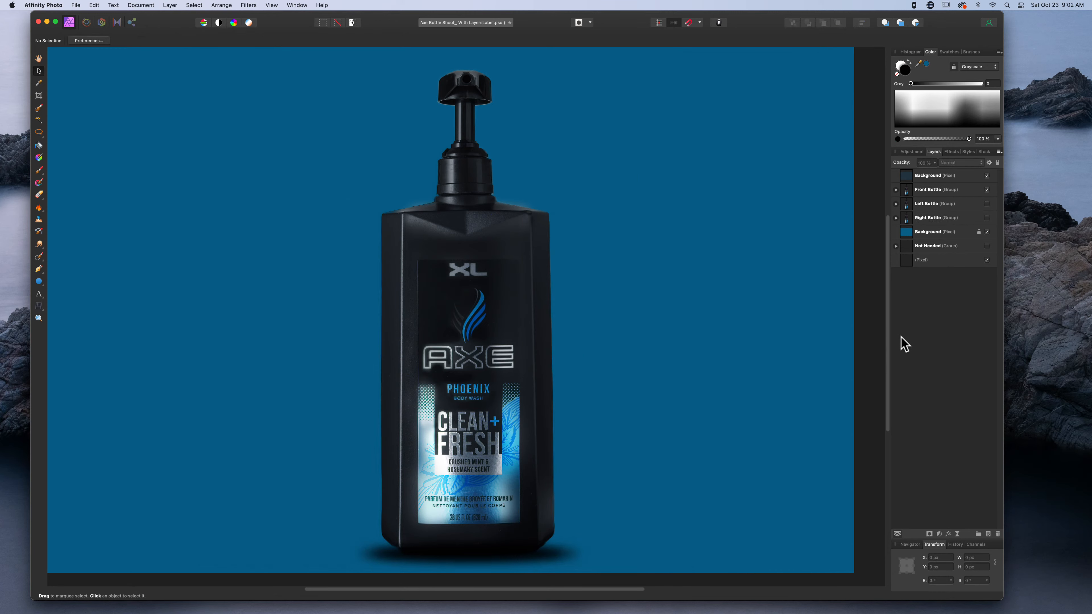
click(987, 204)
click(987, 218)
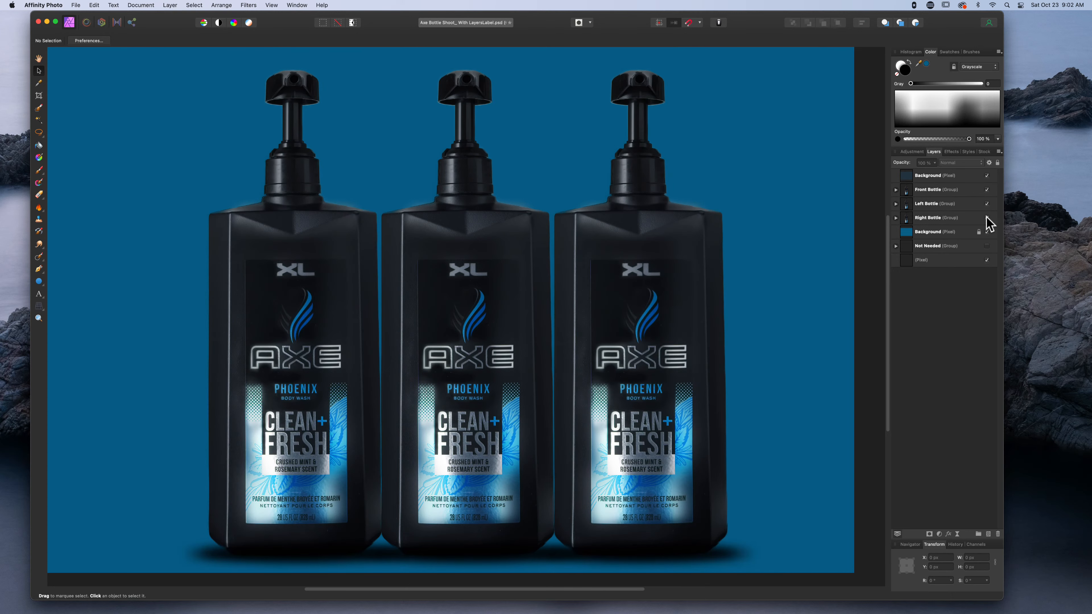